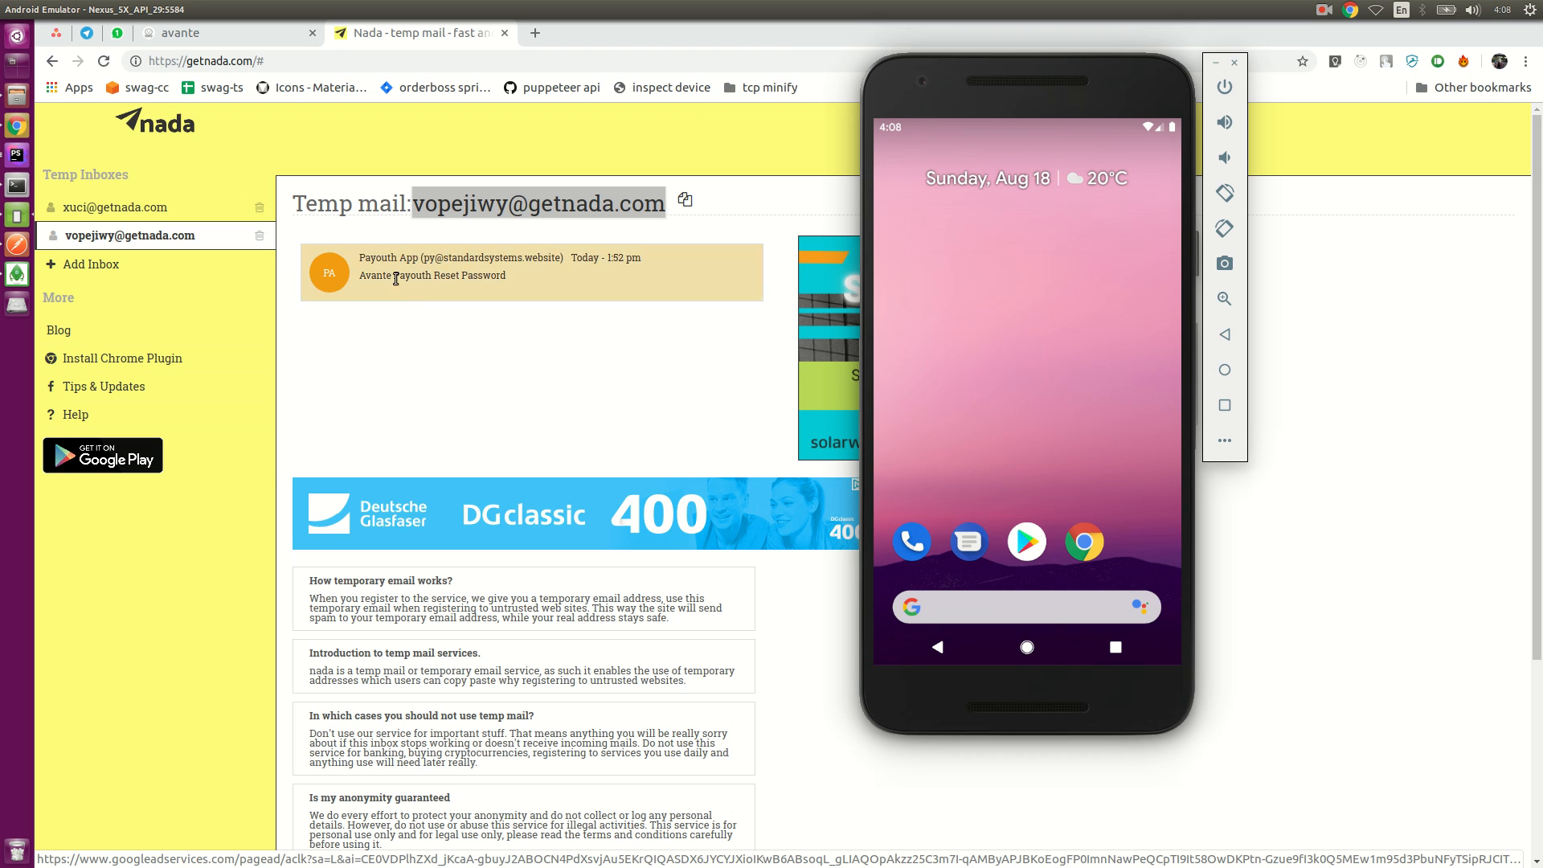
- Switch to the Payouth admin site, log out, and sign back in as admin with the Google account
left_click(207, 35)
left_click(1514, 115)
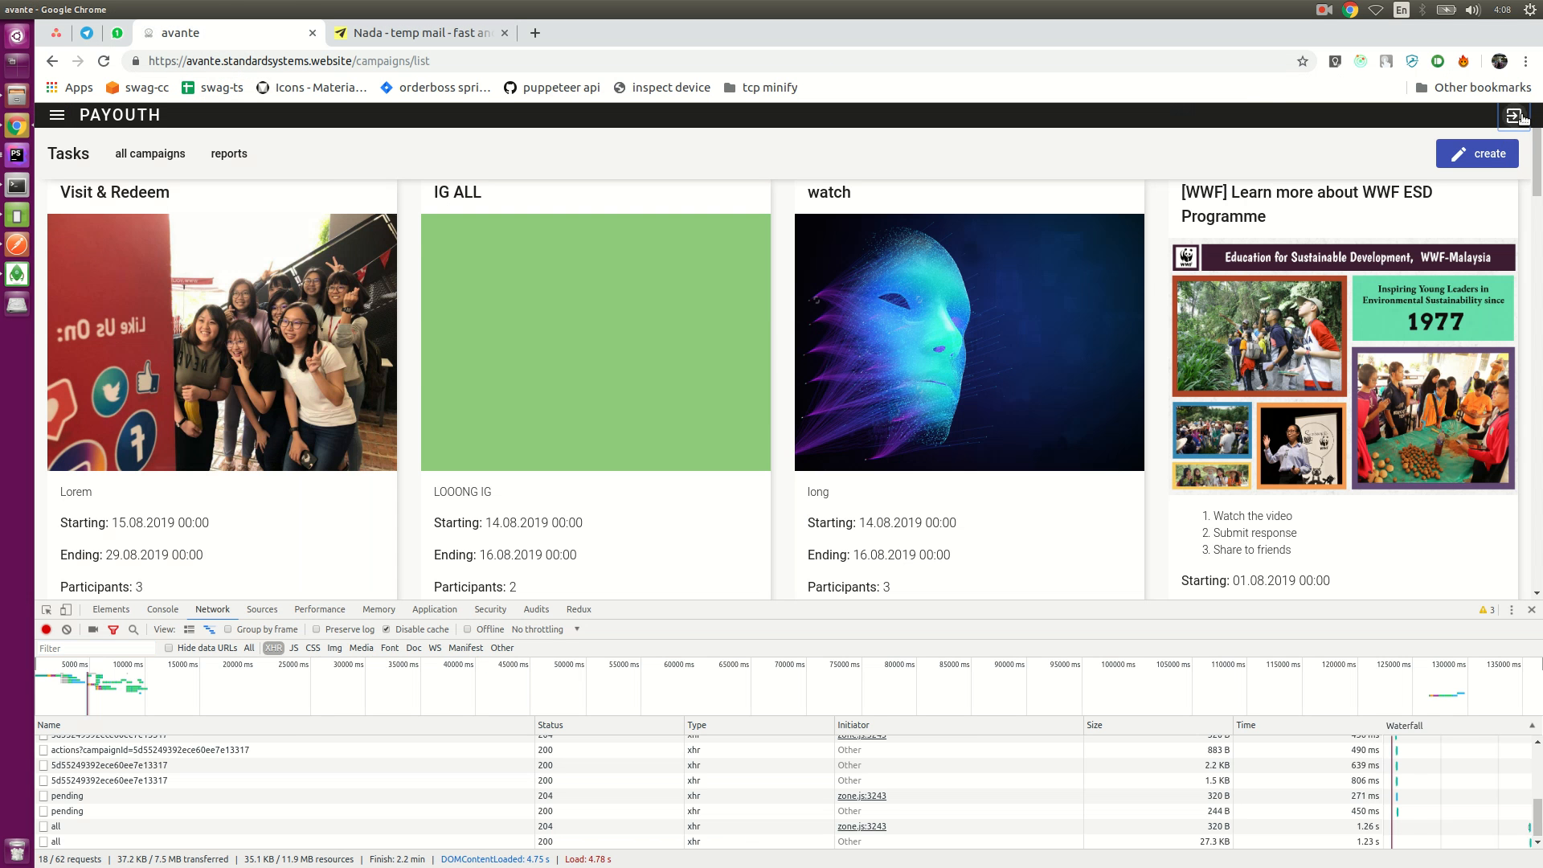
left_click(1497, 115)
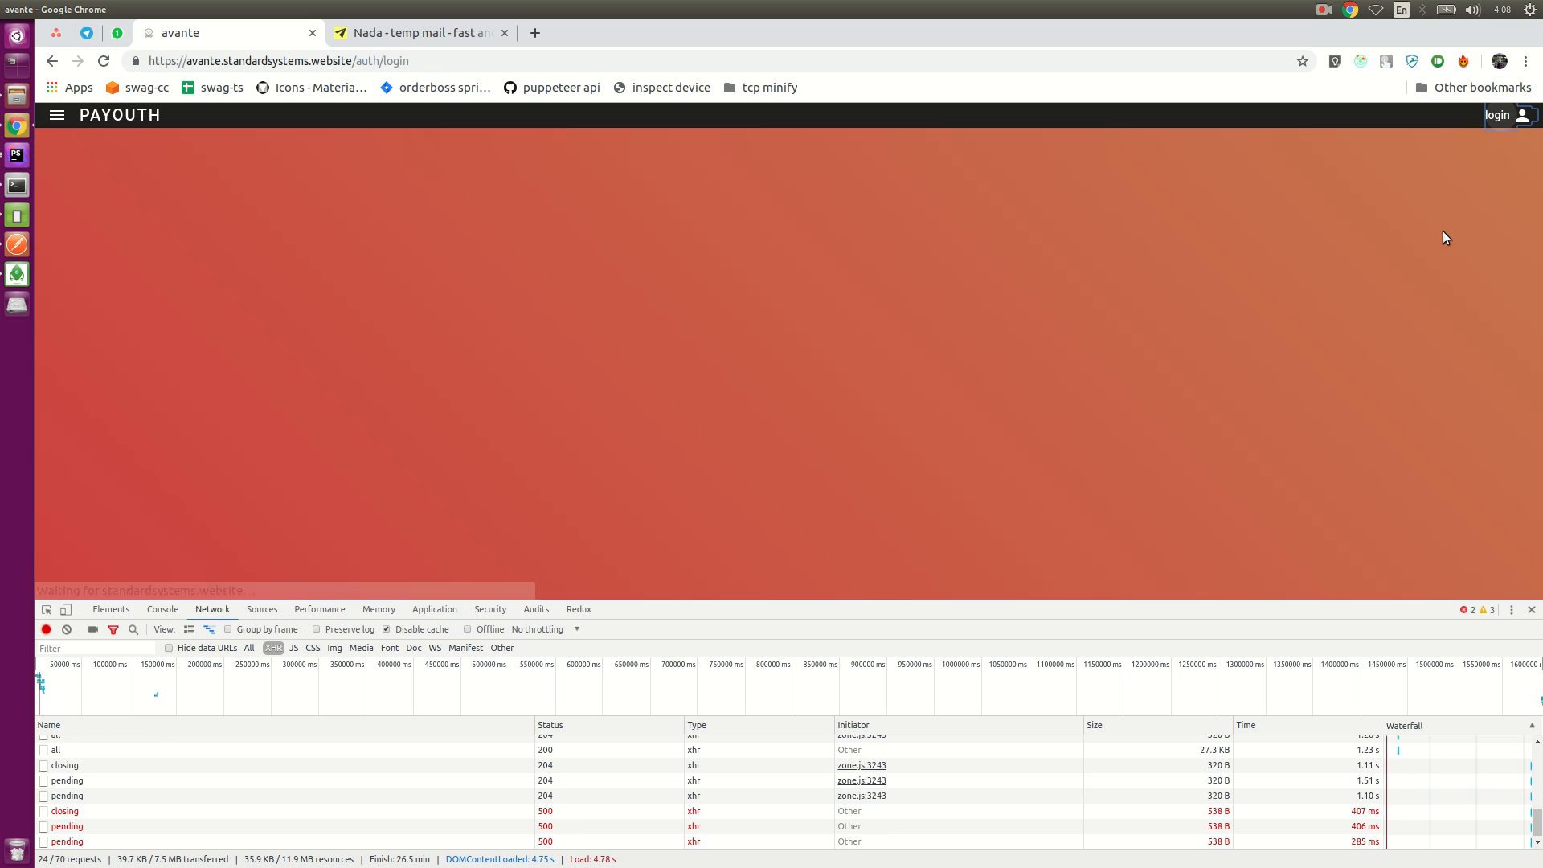
left_click(752, 455)
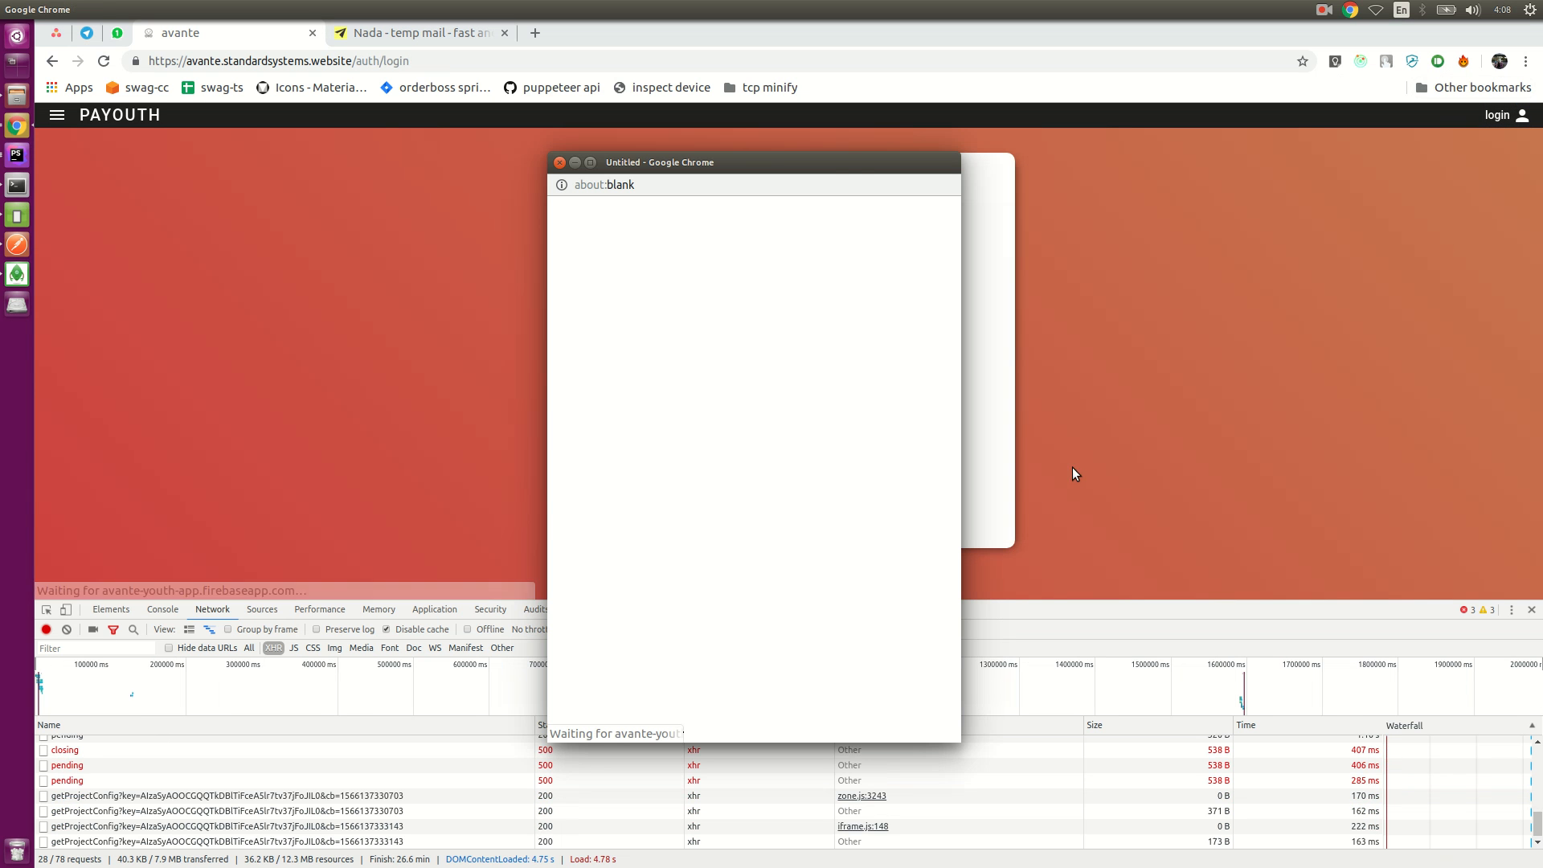
left_click(1532, 609)
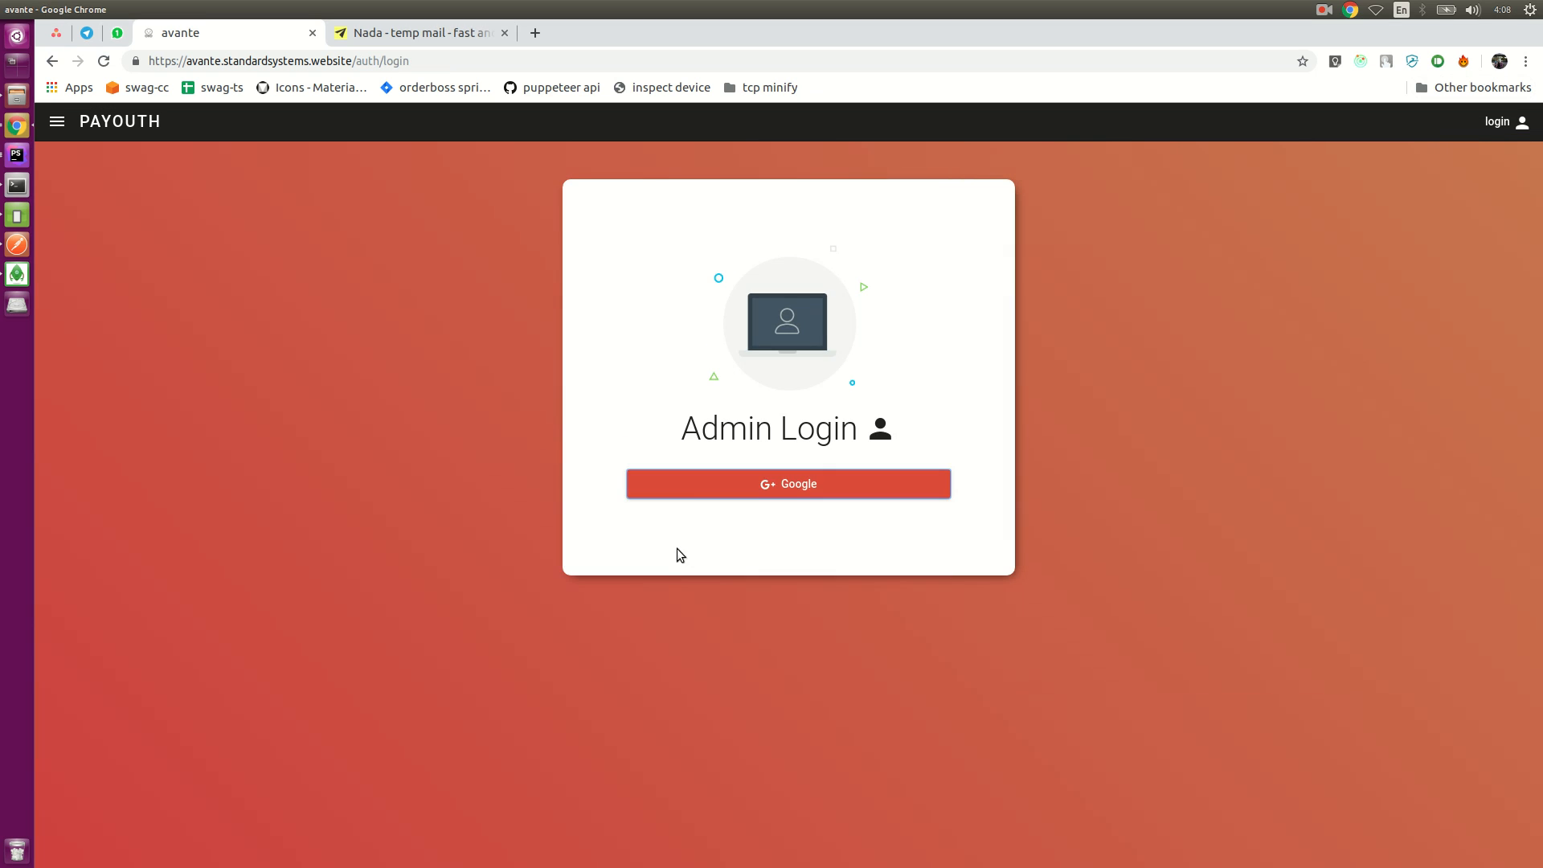
left_click(698, 473)
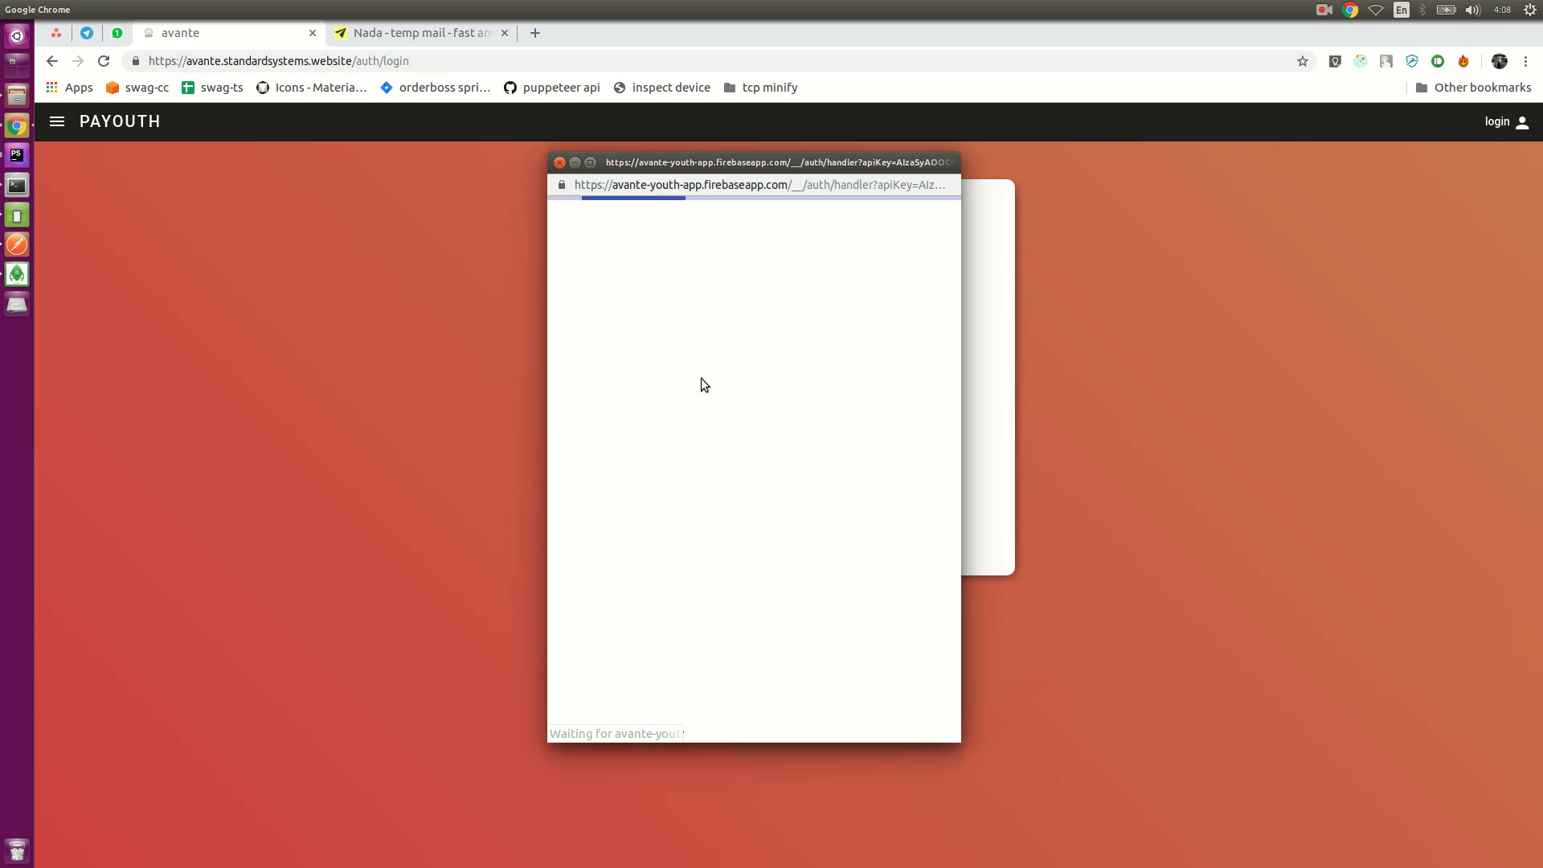
left_click(679, 359)
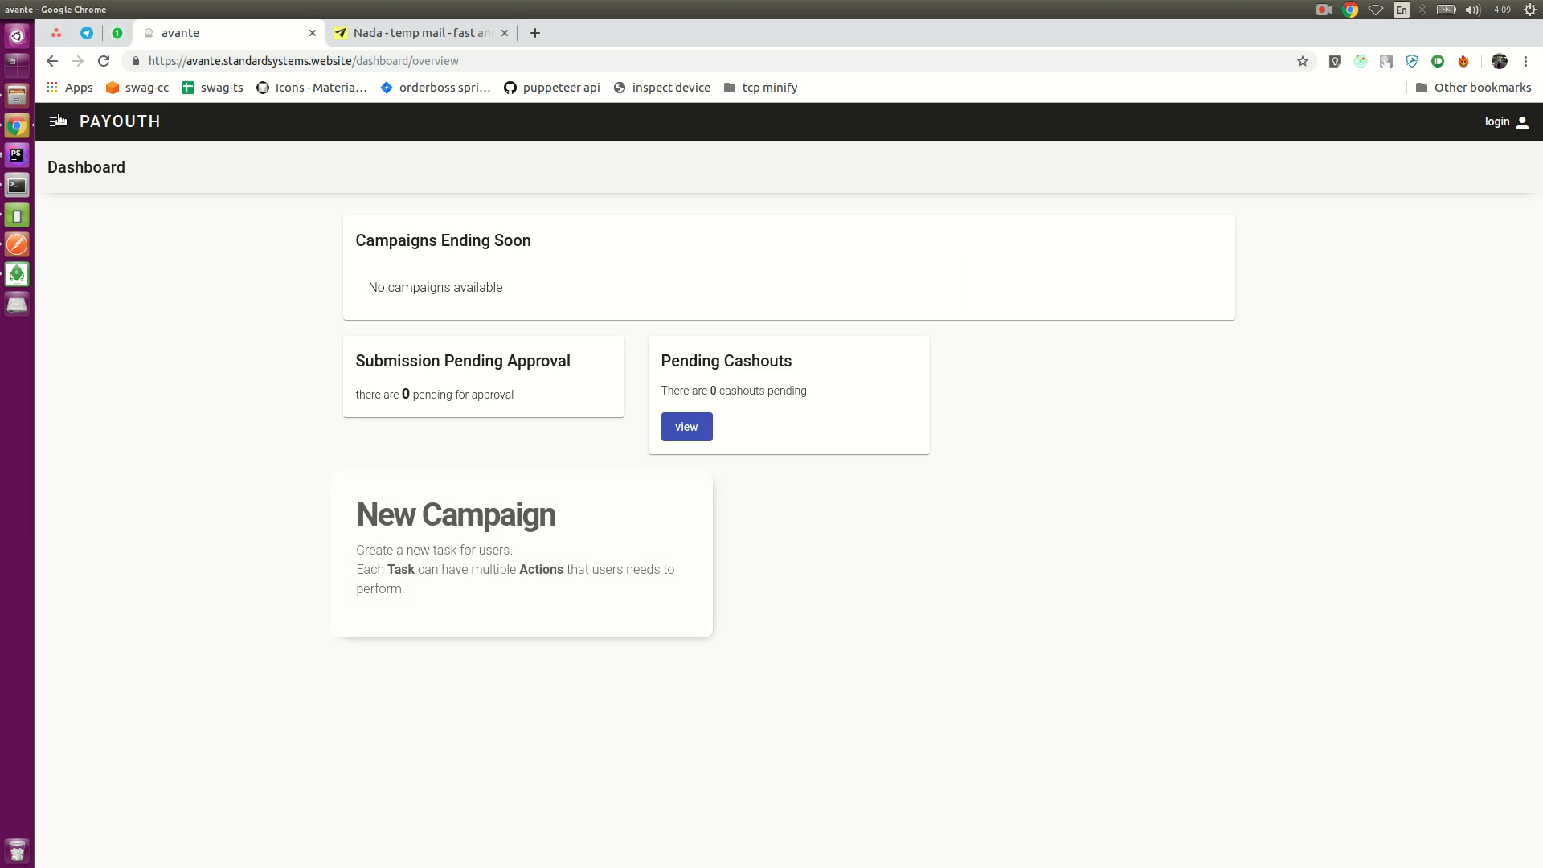
- Go to the campaigns list and start creating a new task
left_click(57, 121)
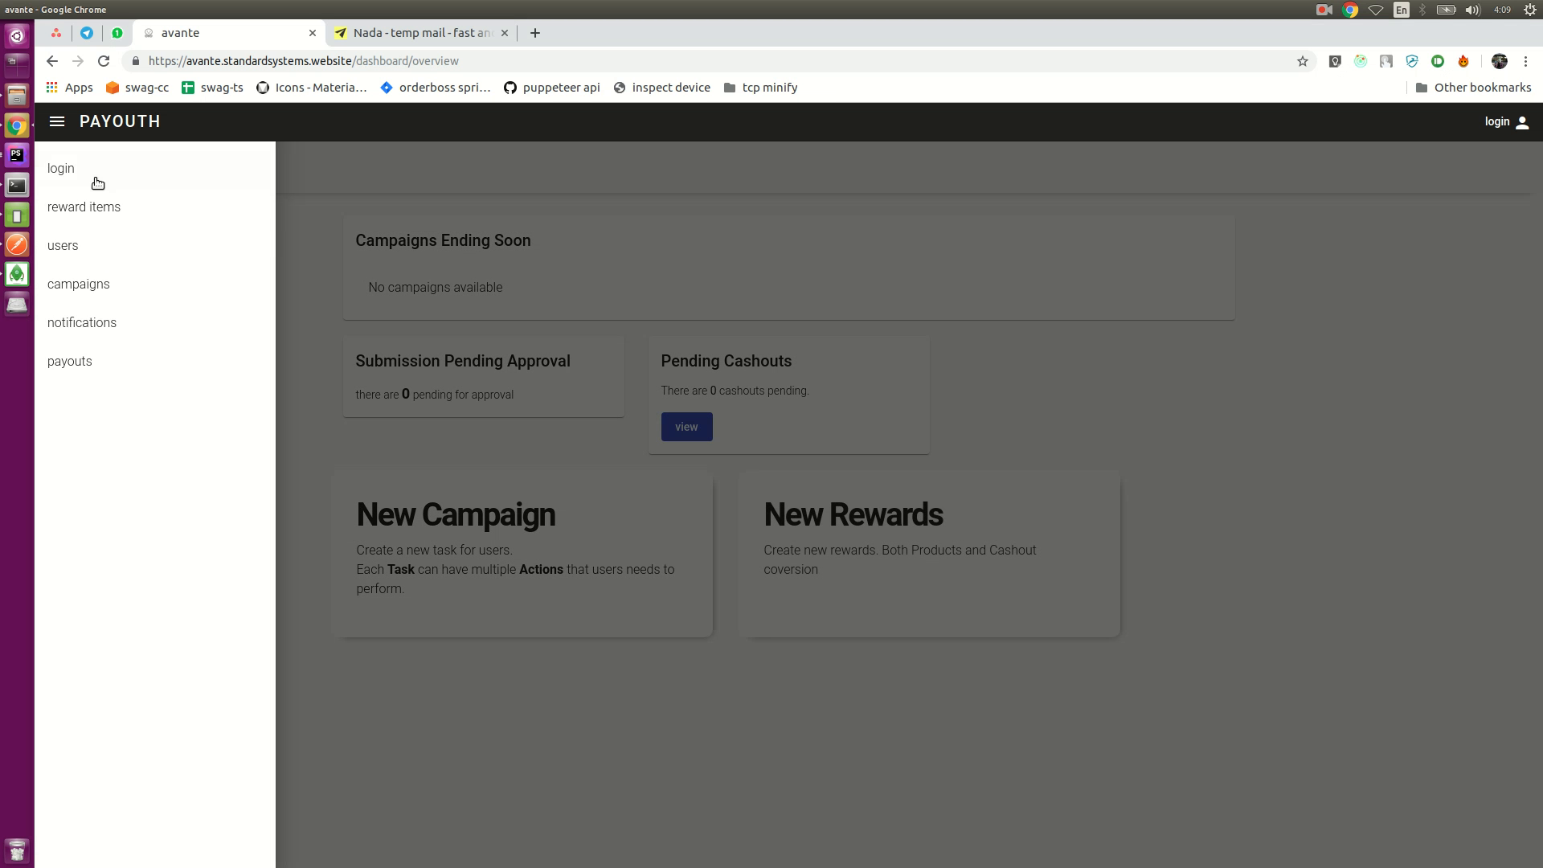
left_click(92, 285)
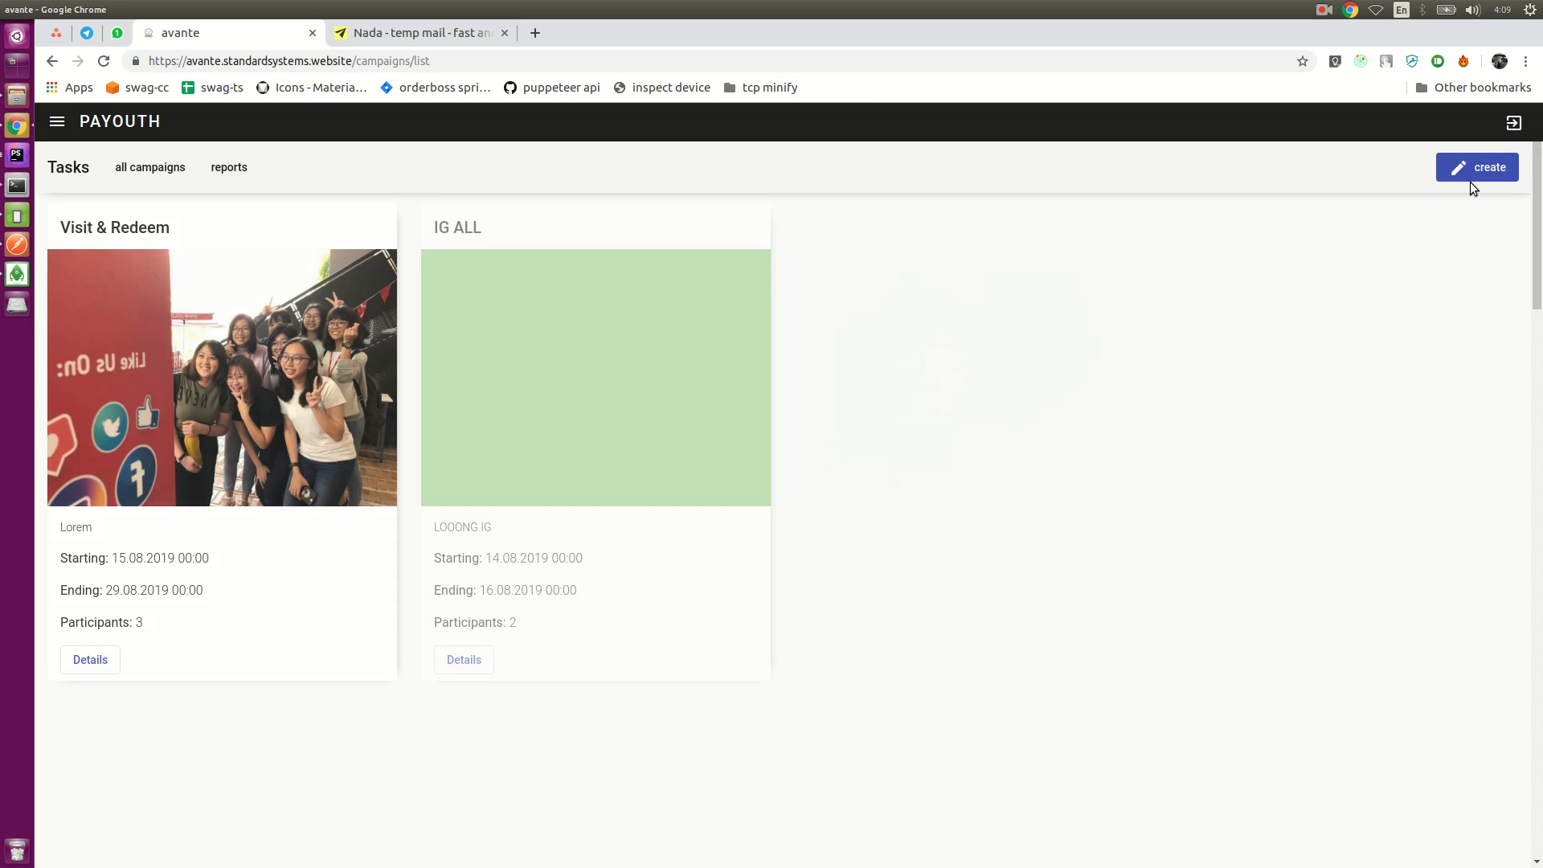
left_click(1463, 172)
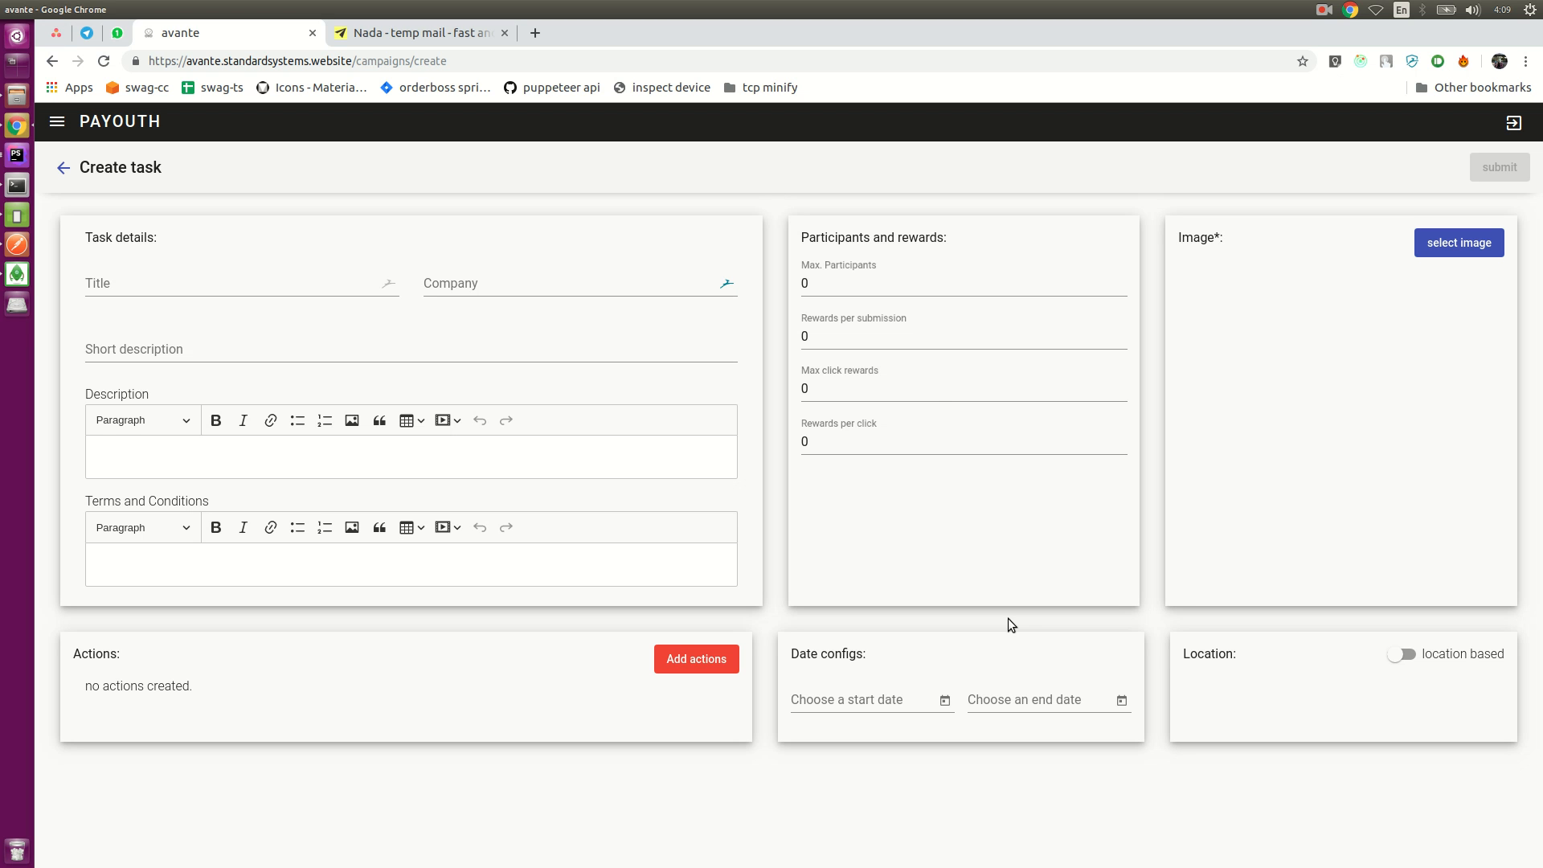
- Set the task's title to "Visit and share website campaign test live 1" and its company to "SSV"
left_click(154, 285)
type("Campaign")
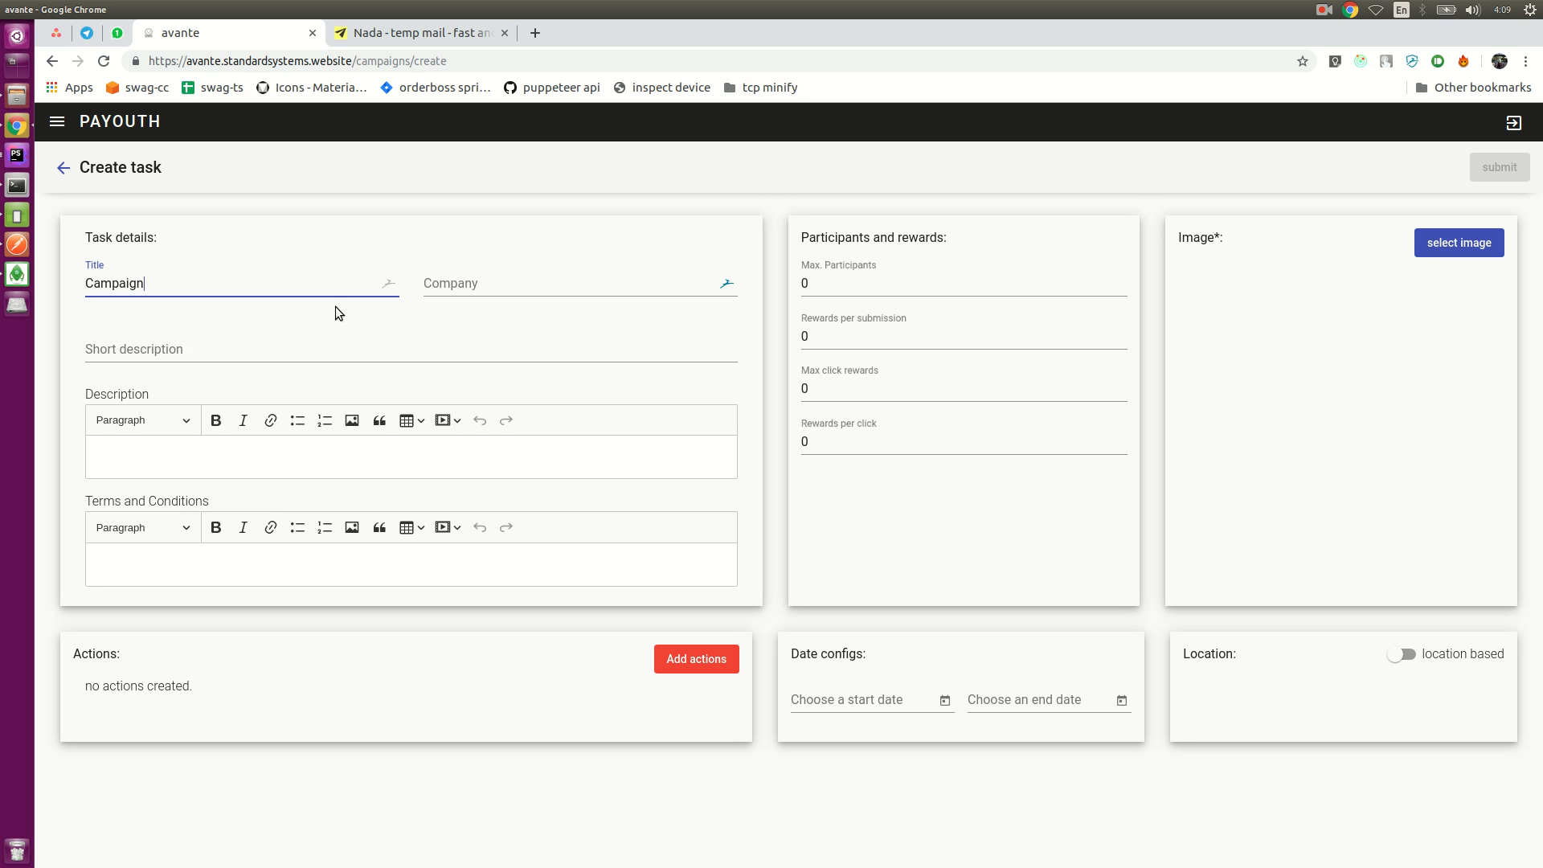
key("ctrl+a")
type("Web")
key("BackSpace")
key("BackSpace")
key("BackSpace")
type("Visit and share website campaign")
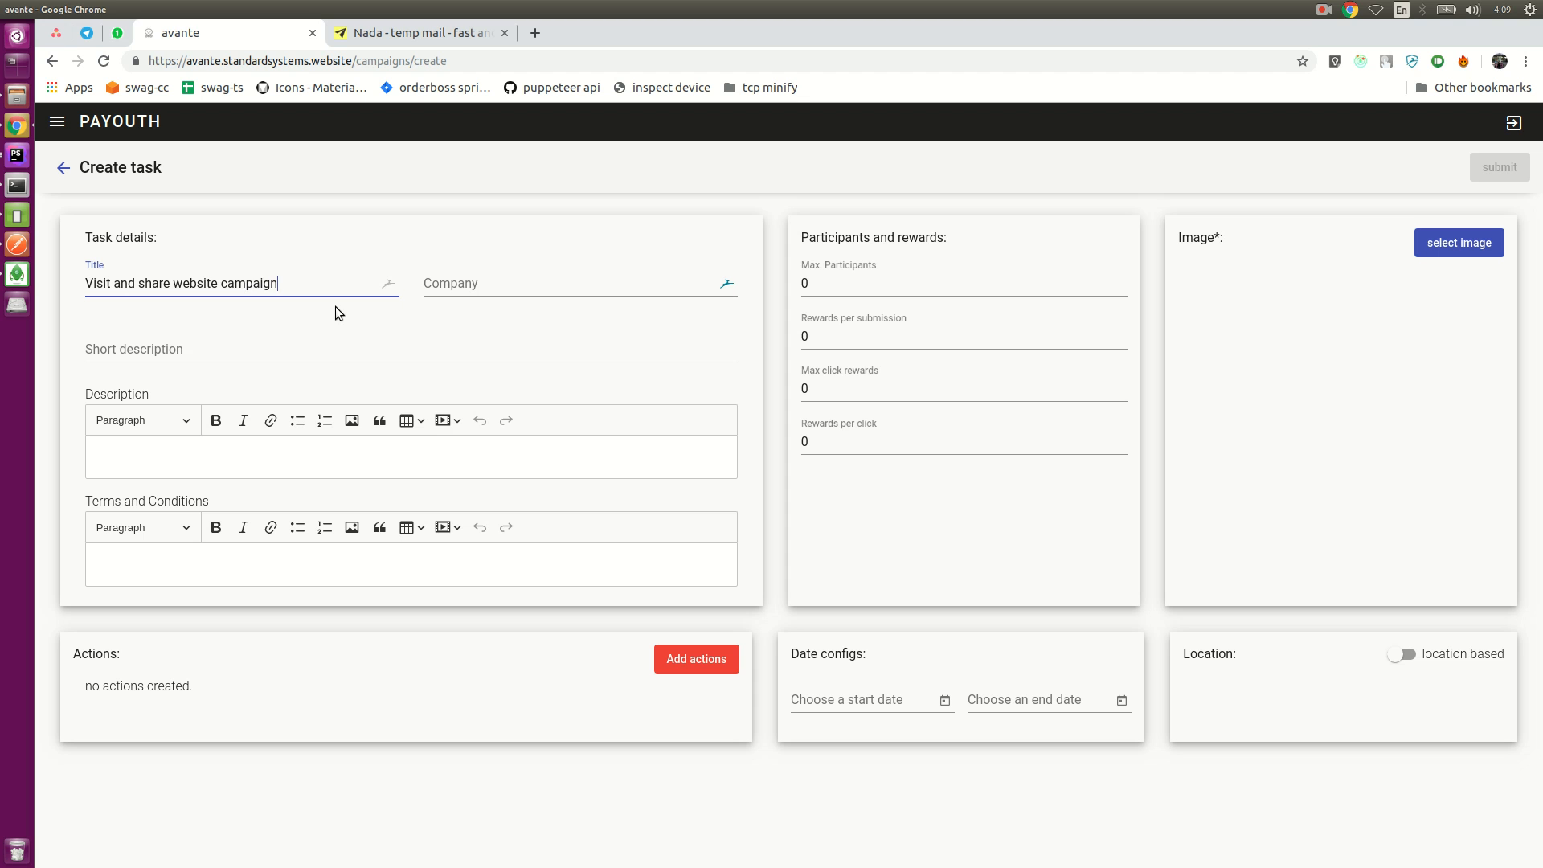
type(" test live 1")
left_click(434, 283)
type("SSV")
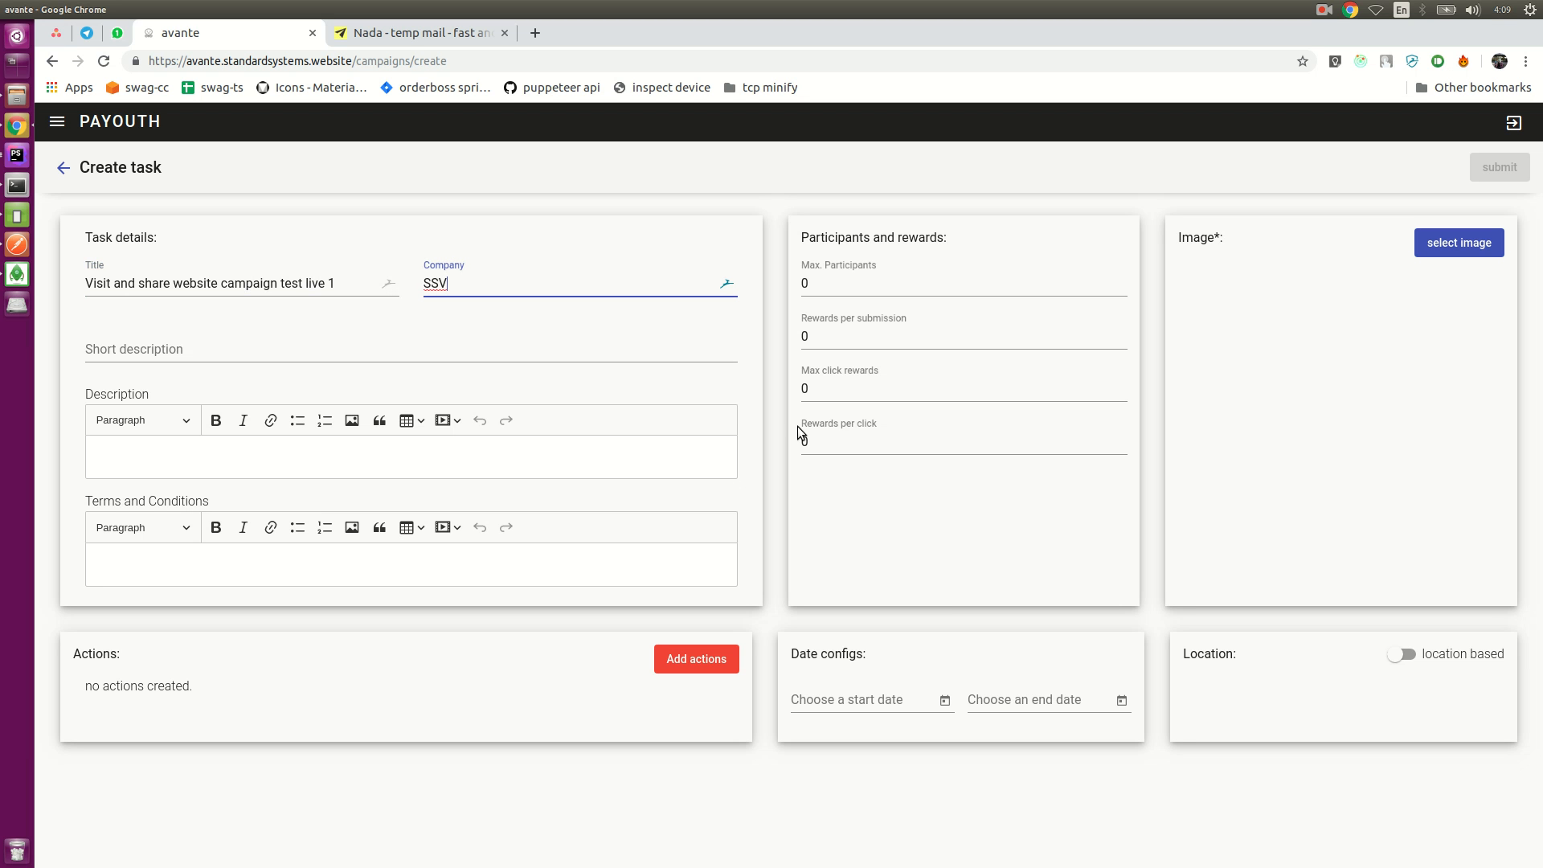
- Fill in the short description with "Lorem" and both the description and the Terms and Conditions with "lorem"
key("Tab")
type("Lorem")
key("Tab")
type("lorem")
key("Tab")
type("lorem")
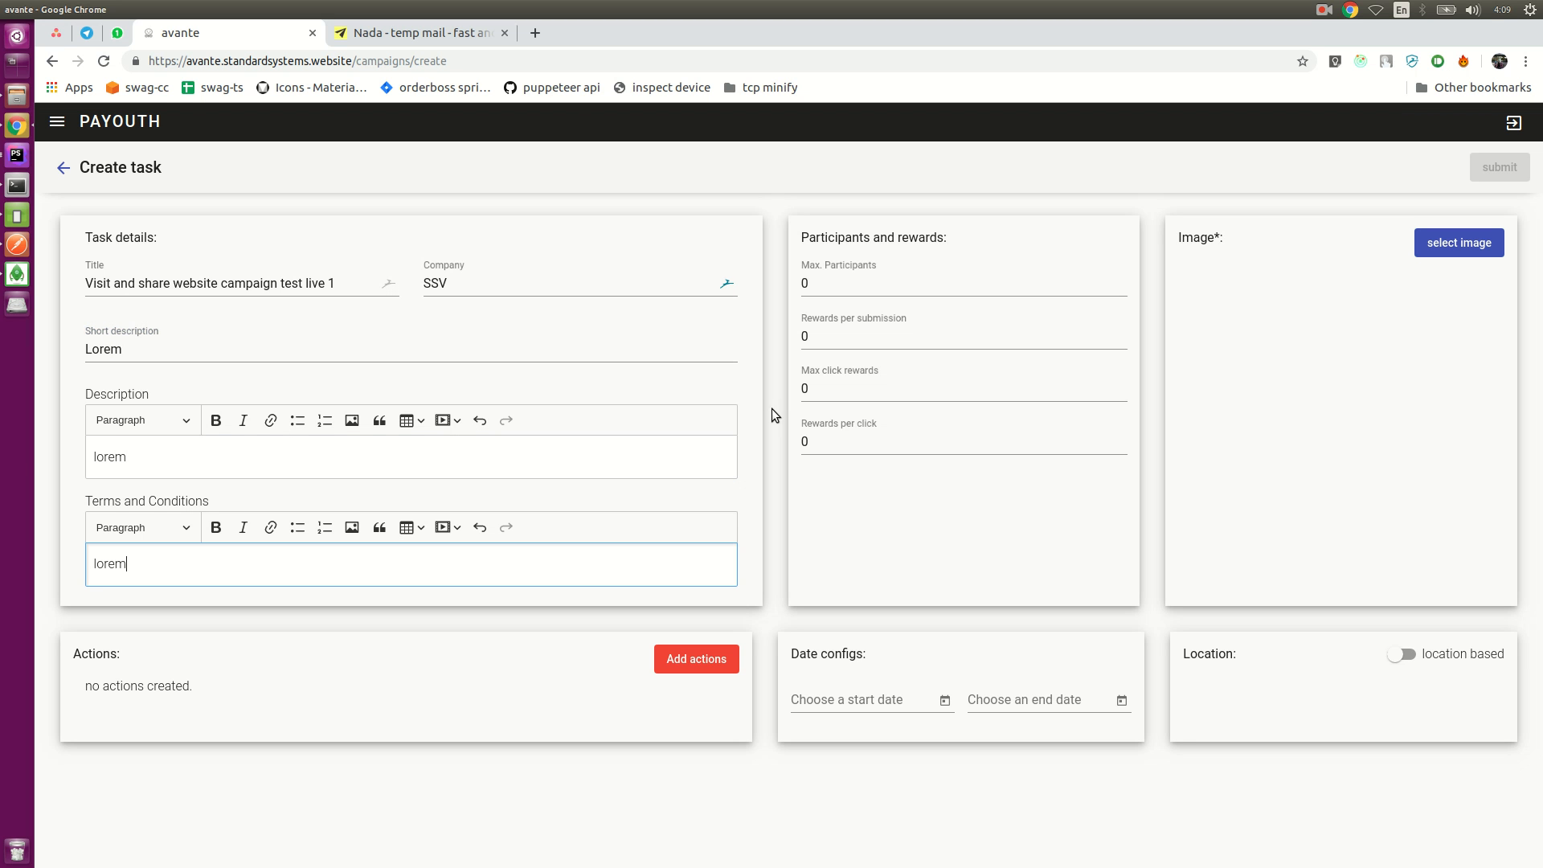
- Make the text in the description and in the Terms and Conditions bold
left_click(214, 452)
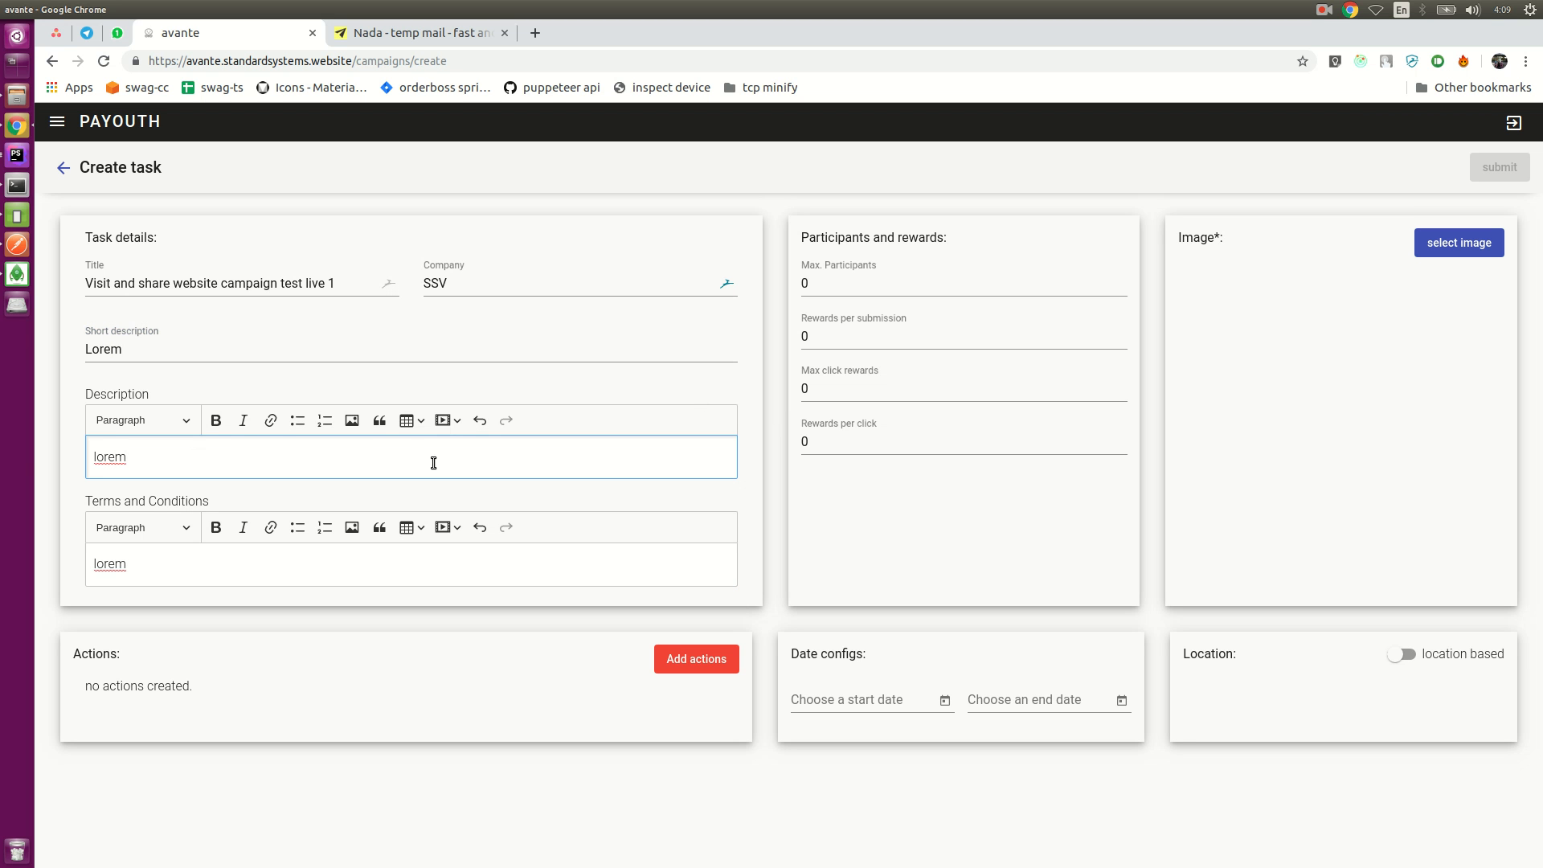
key("ctrl+a")
left_click(154, 580)
key("ctrl+a")
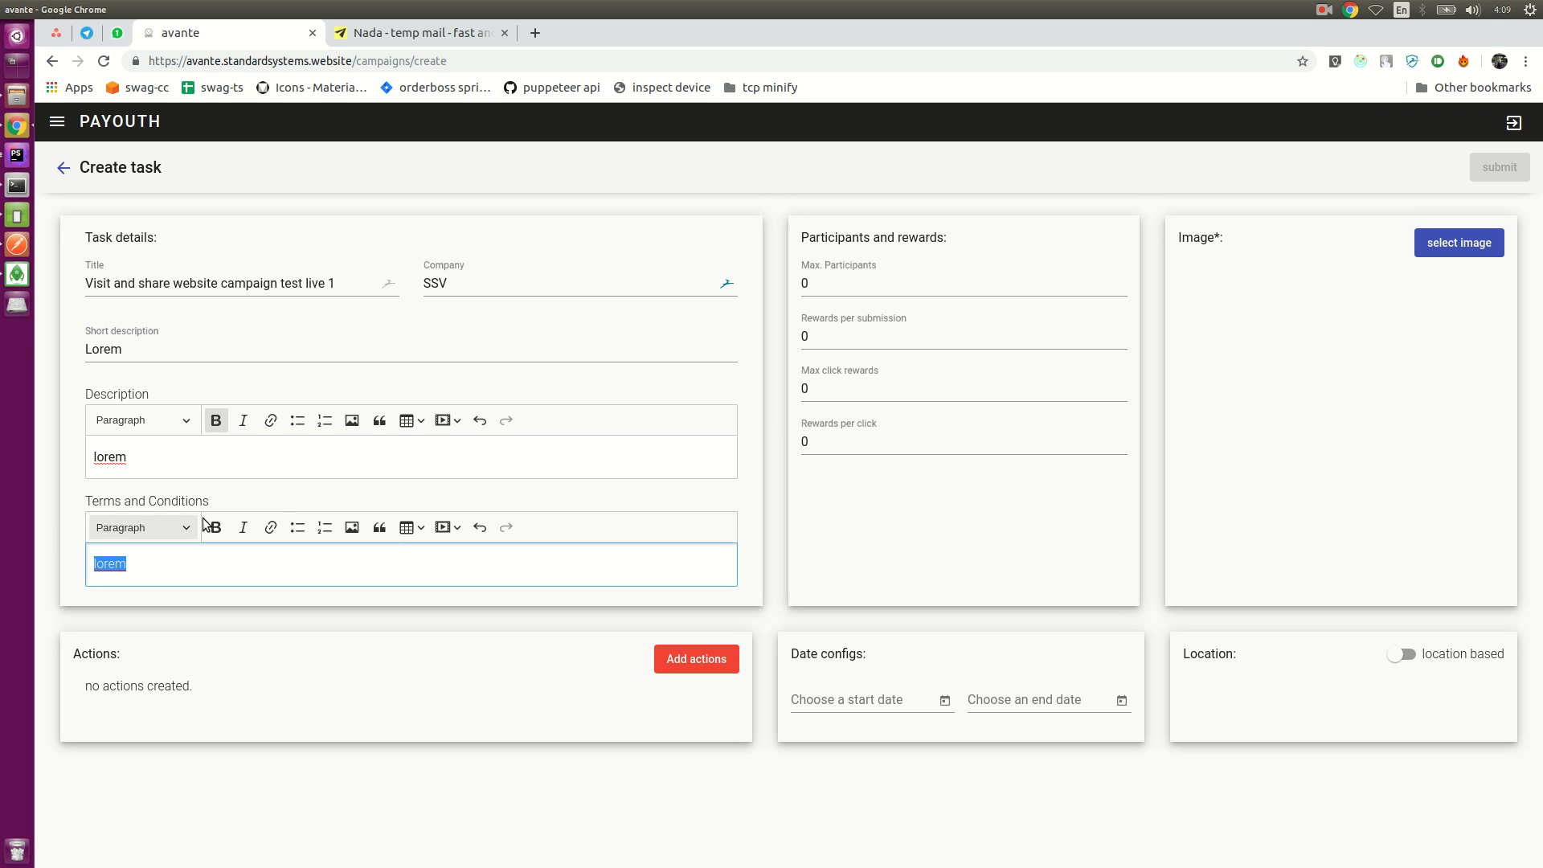
left_click(196, 457)
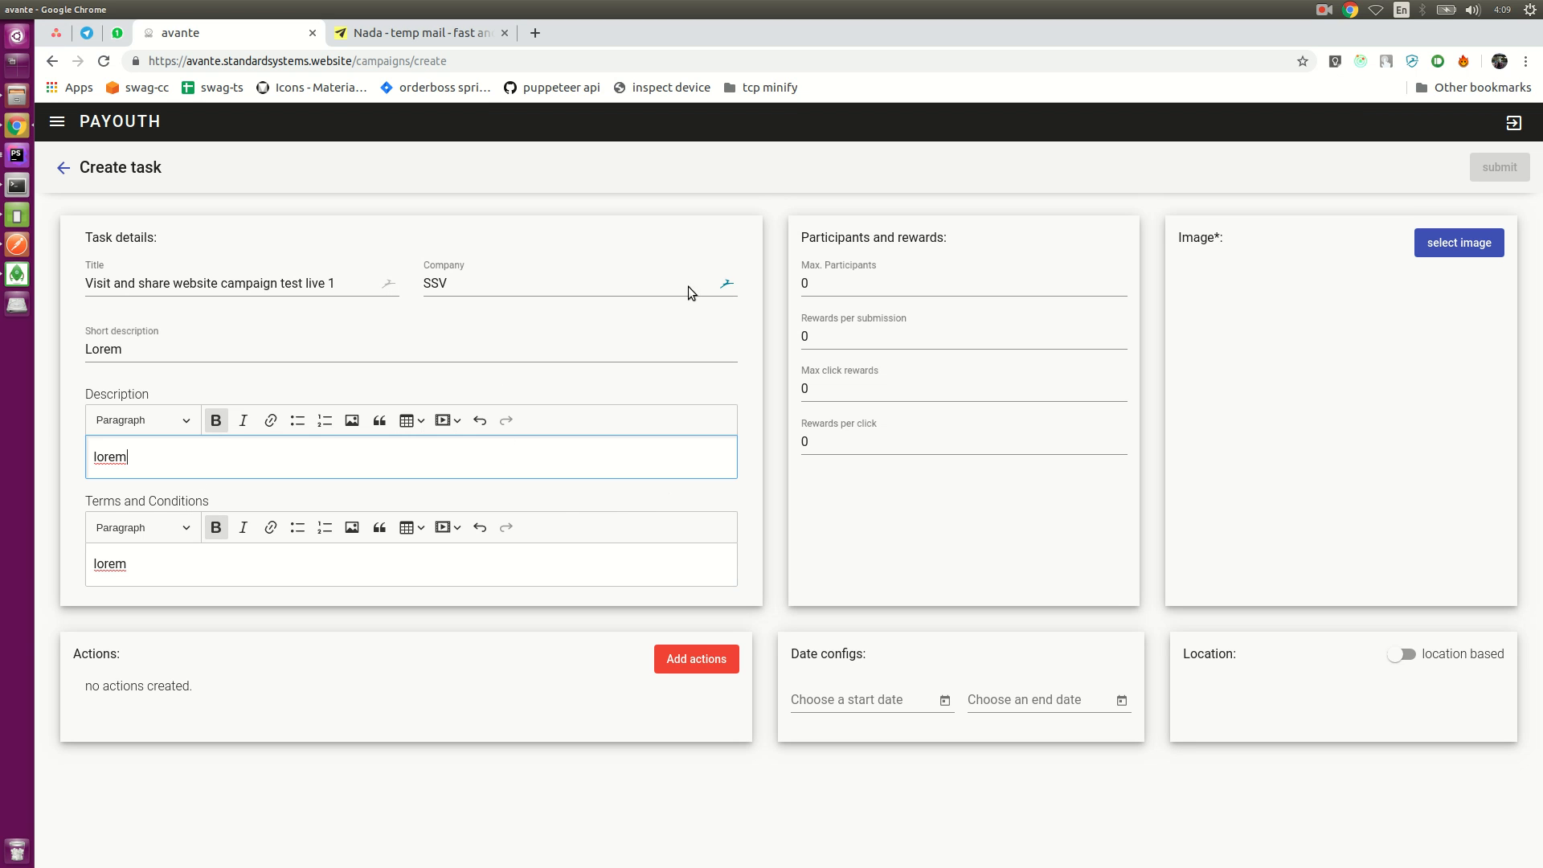
- Set the maximum participants to 50 and the rewards per submission to 100
double_click(846, 288)
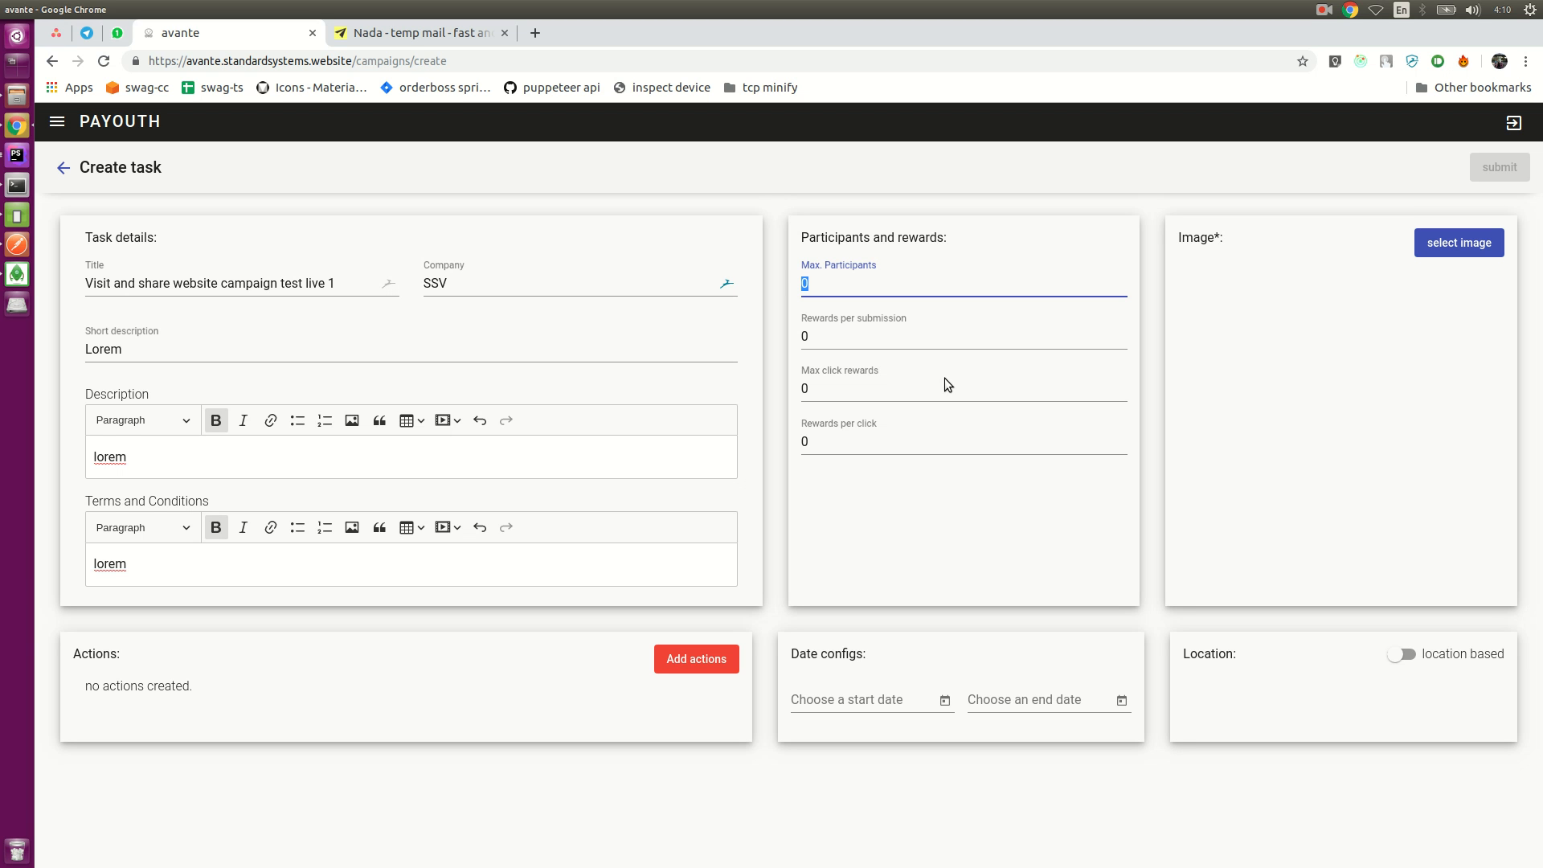
type("50")
key("Tab")
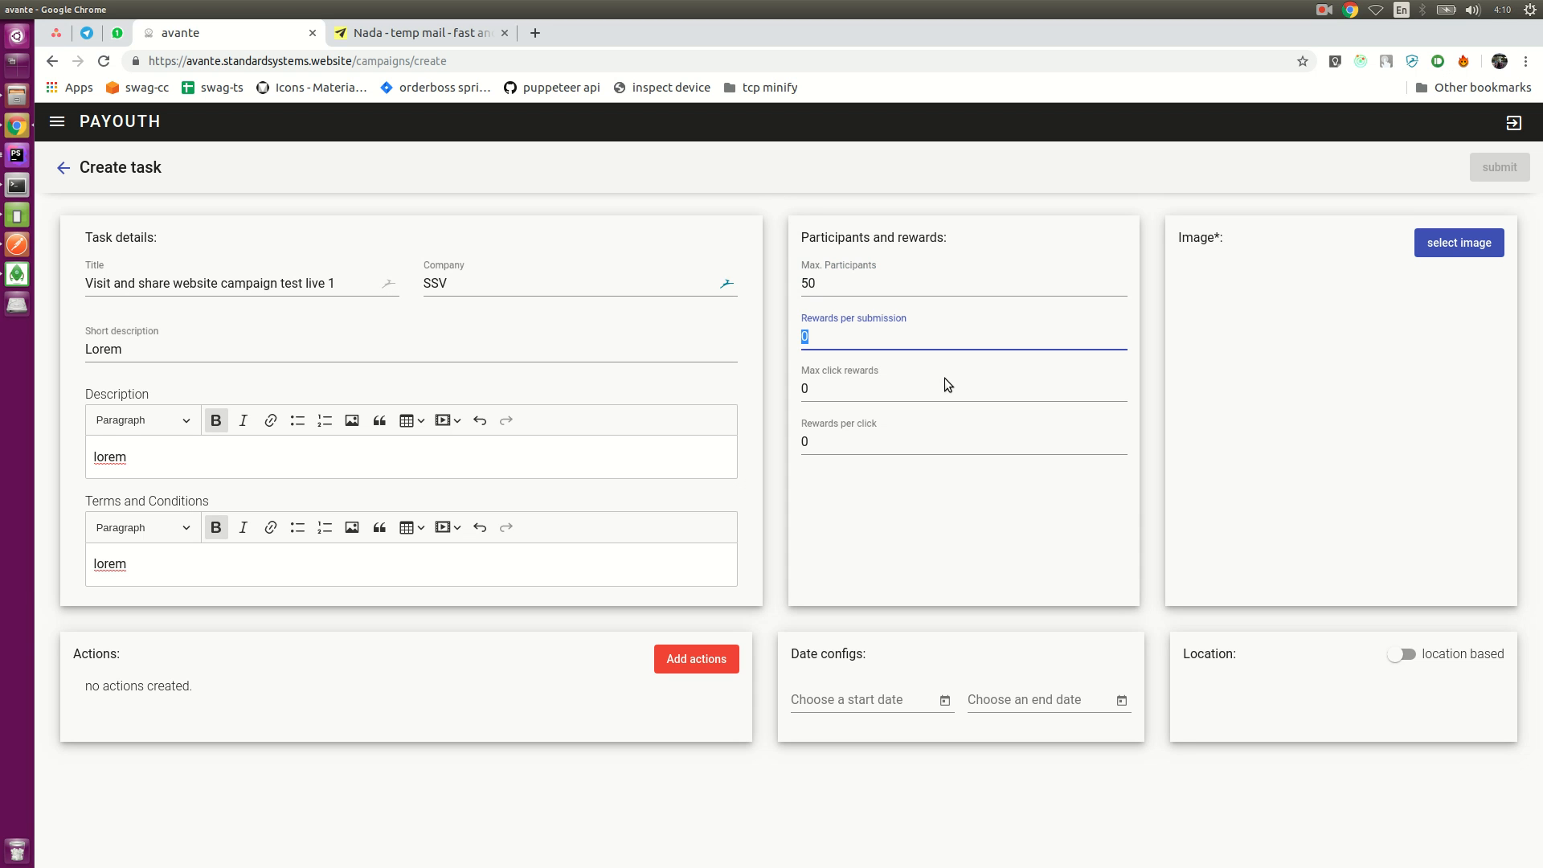
type("100")
- Add a Website action to the task and title it "Participate in this website action"
left_click(701, 660)
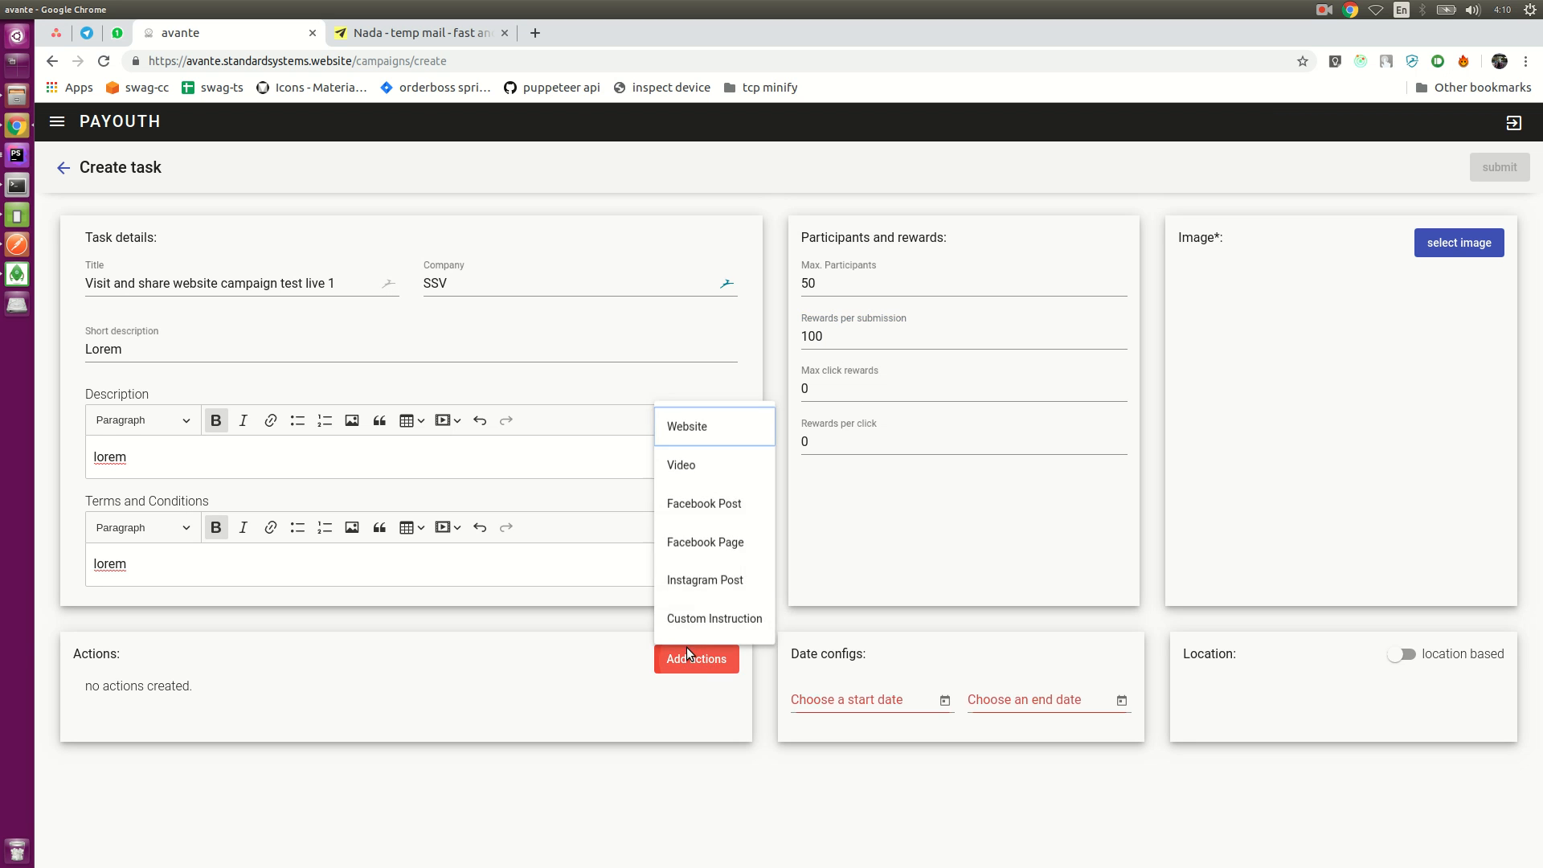
left_click(705, 426)
scroll(510, 667, "down", 2)
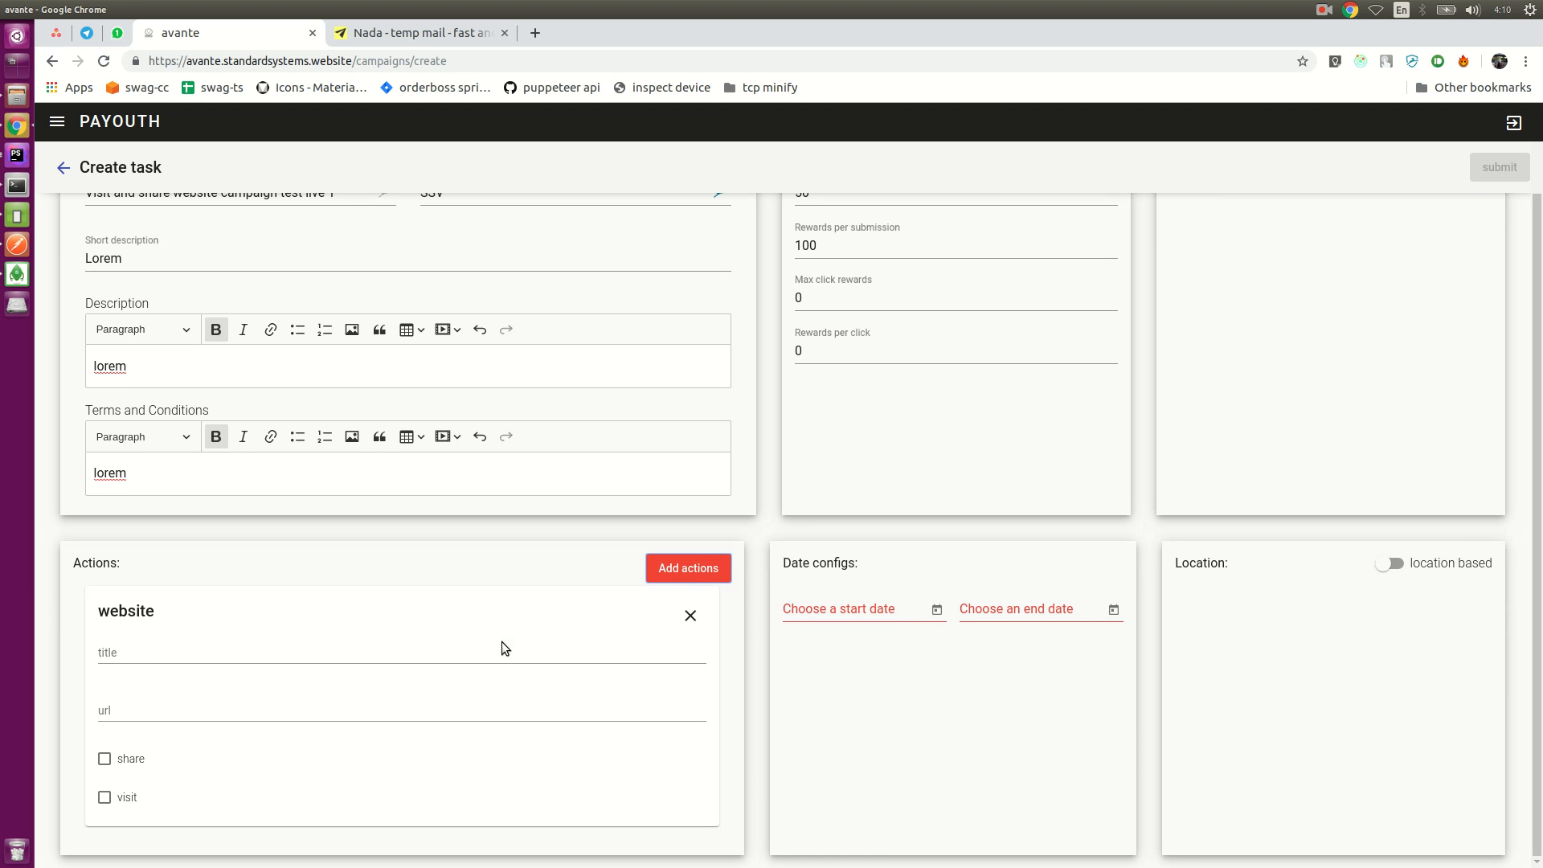
left_click(466, 660)
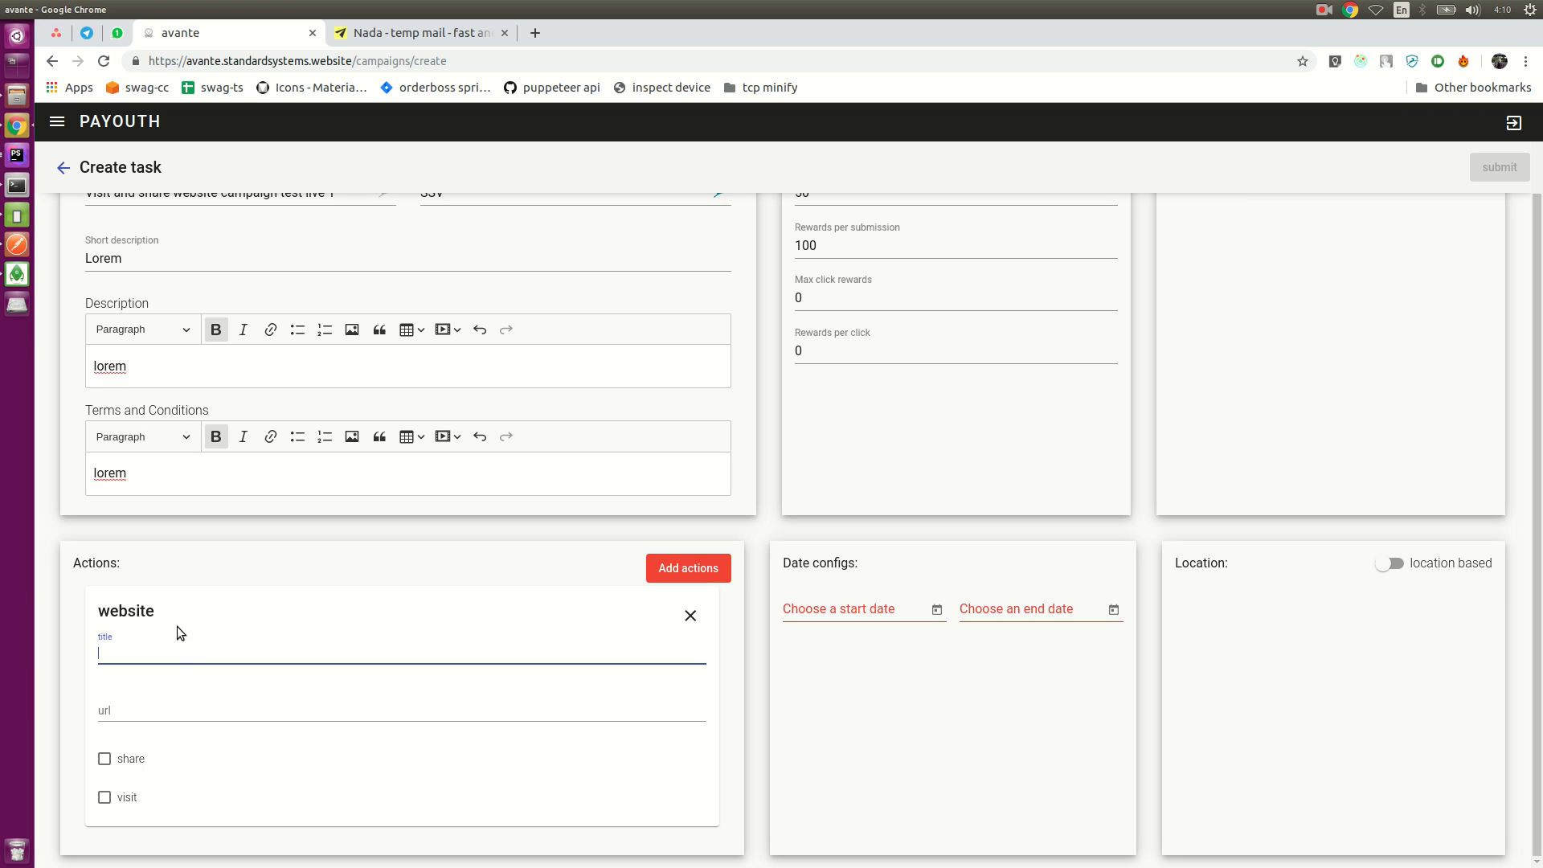
type("Website")
key("BackSpace")
key("BackSpace")
key("BackSpace")
key("BackSpace")
key("BackSpace")
key("BackSpace")
key("BackSpace")
key("BackSpace")
type("Joi")
key("BackSpace")
key("BackSpace")
key("BackSpace")
type("Participate in this website action")
left_click(276, 713)
type("https:")
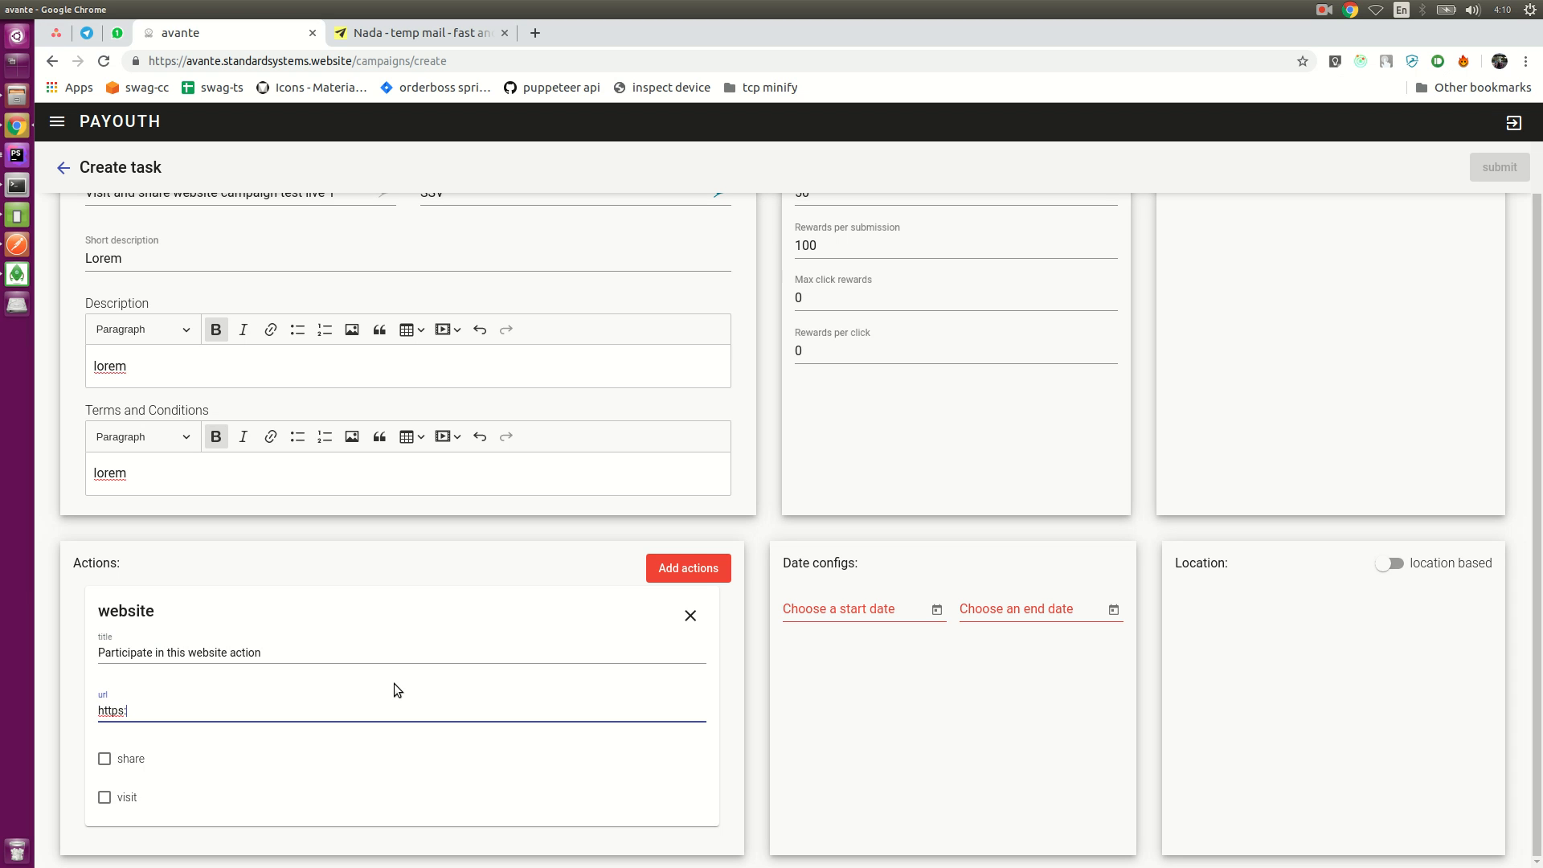
type("//google.com")
- Enable both share and visit for the website action, with sharing set to direct instead of fb
left_click(105, 760)
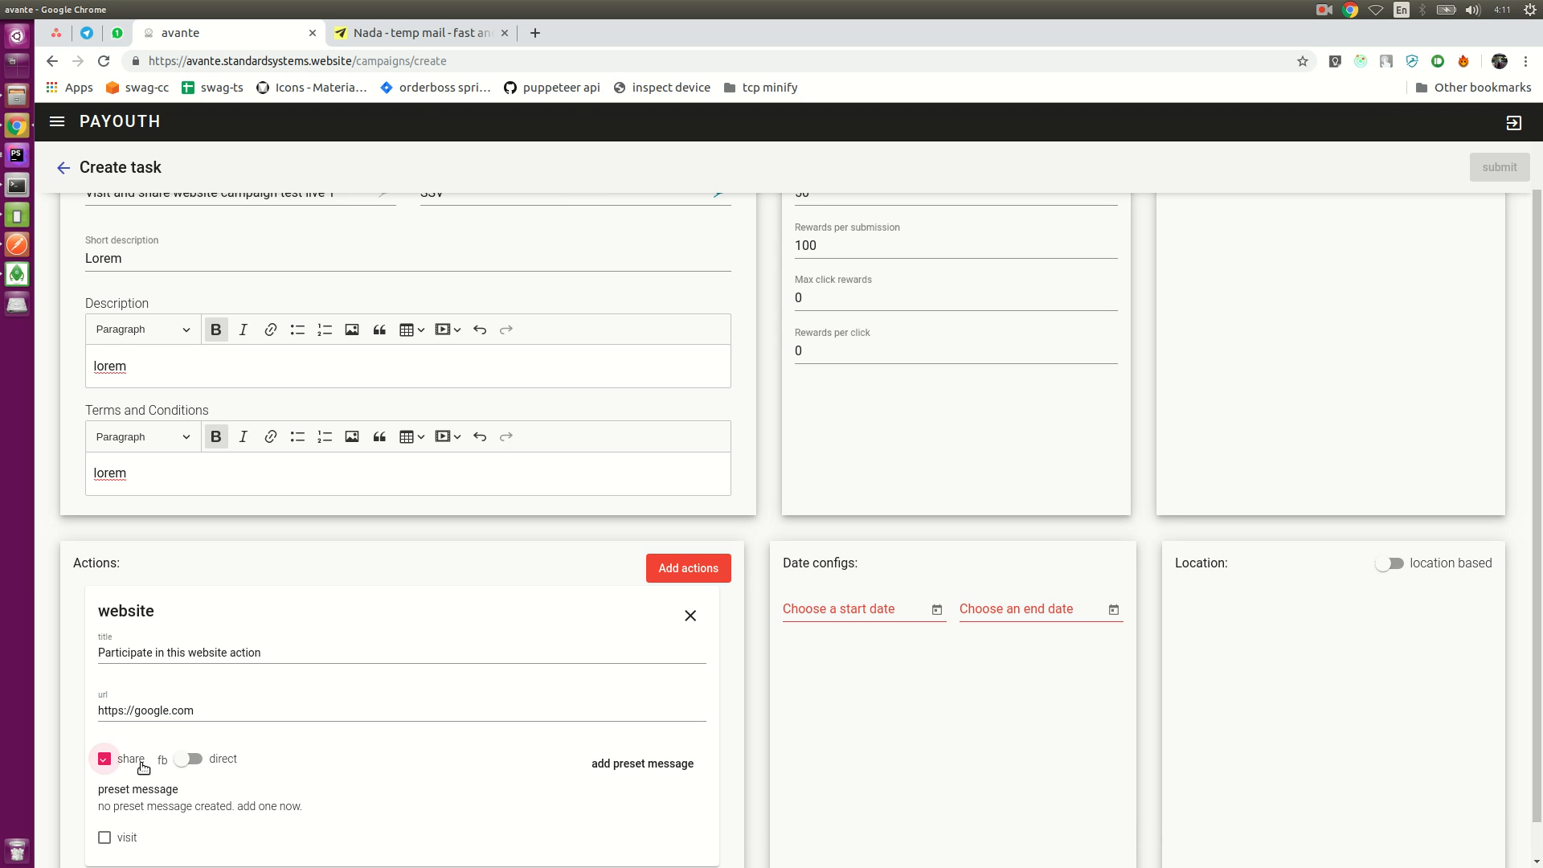
triple_click(225, 706)
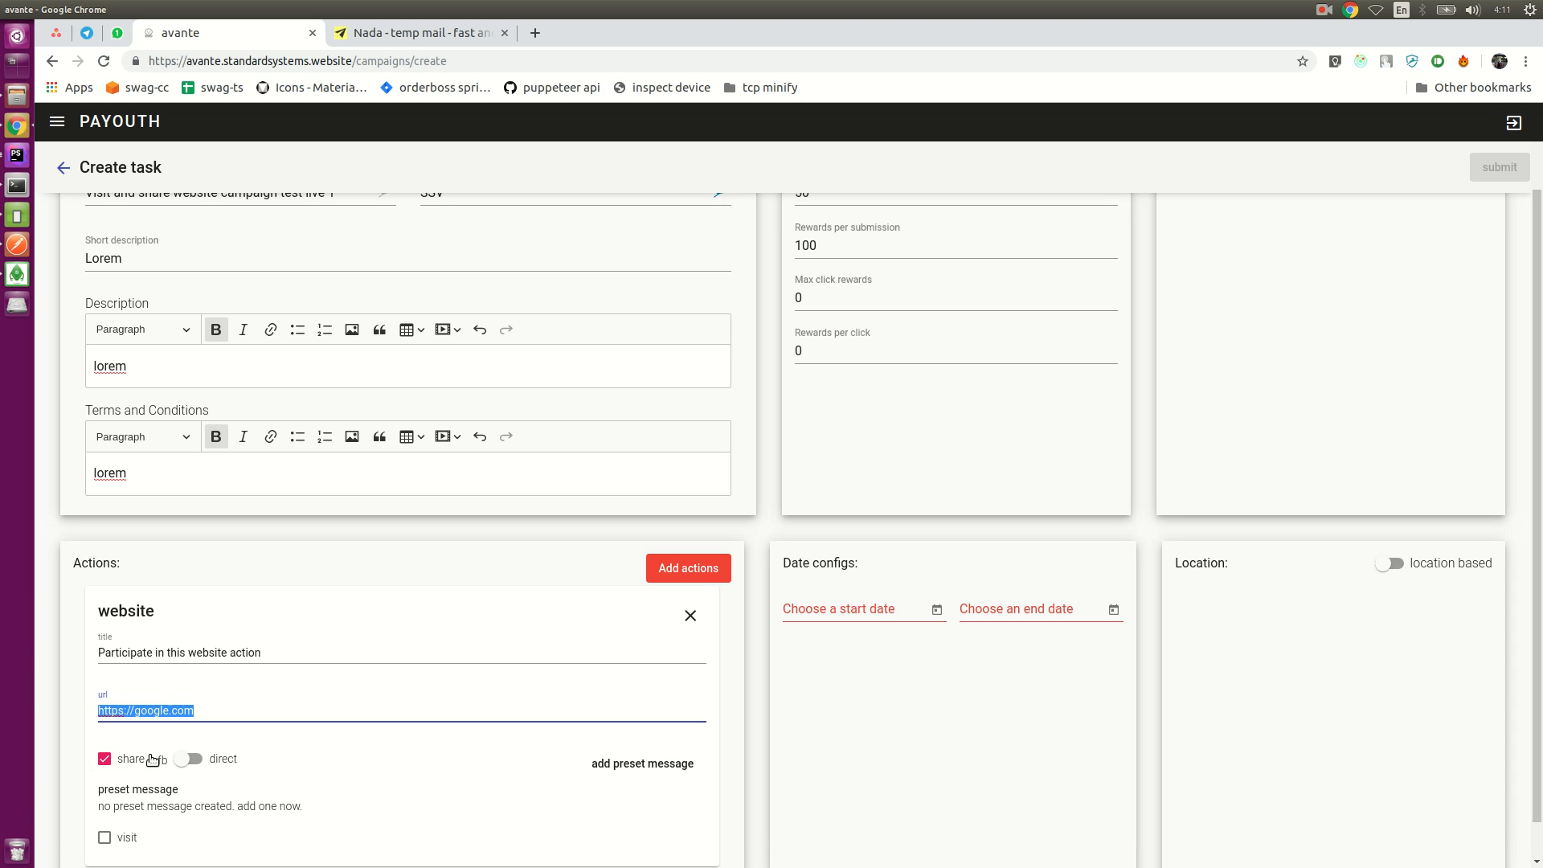
left_click(191, 759)
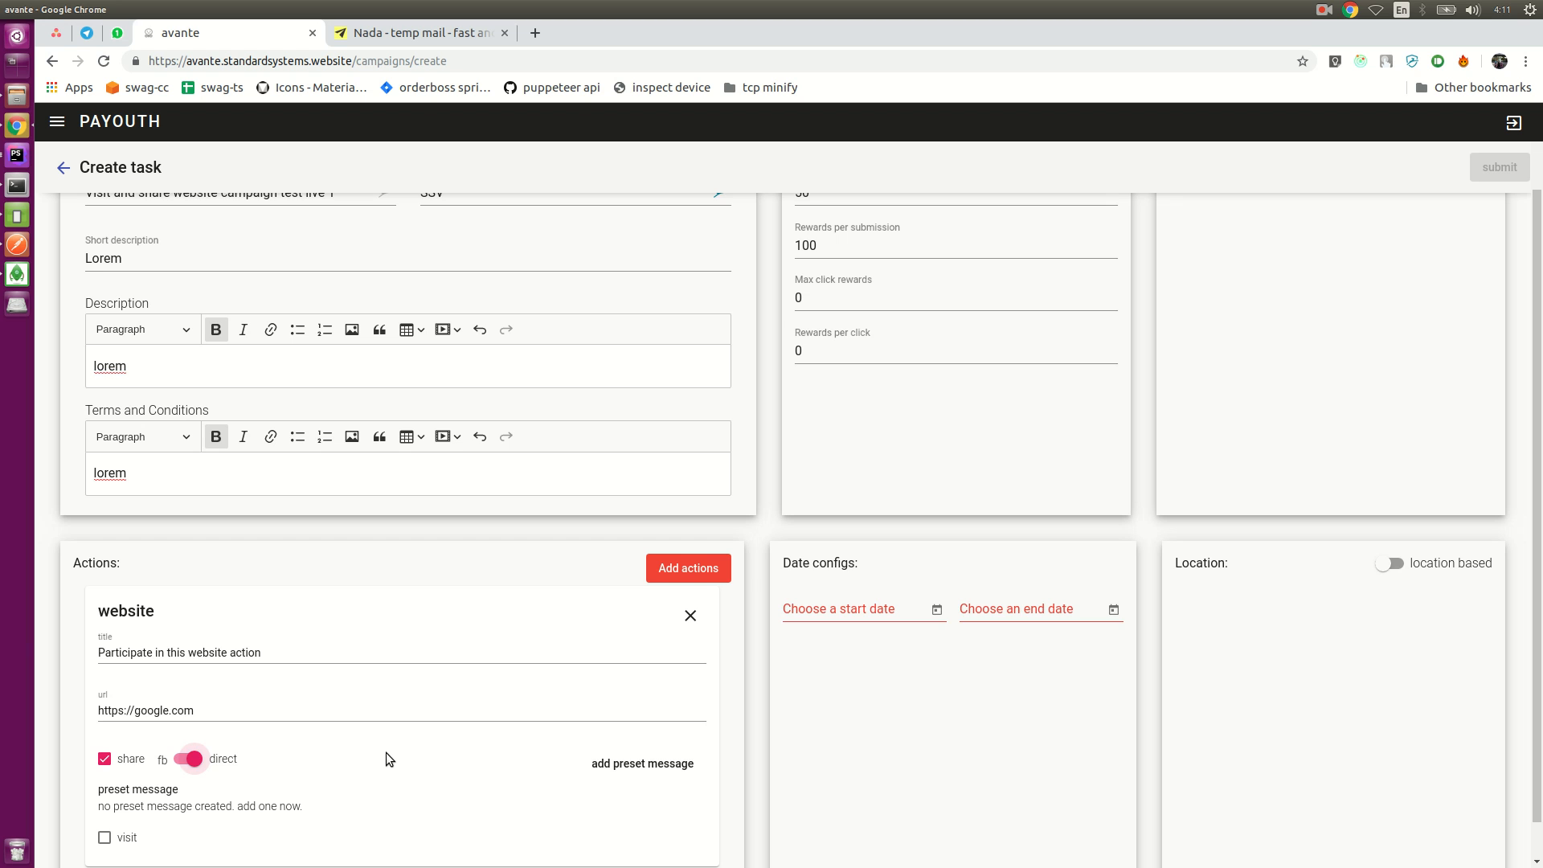
scroll(402, 772, "down", 1)
left_click(193, 720)
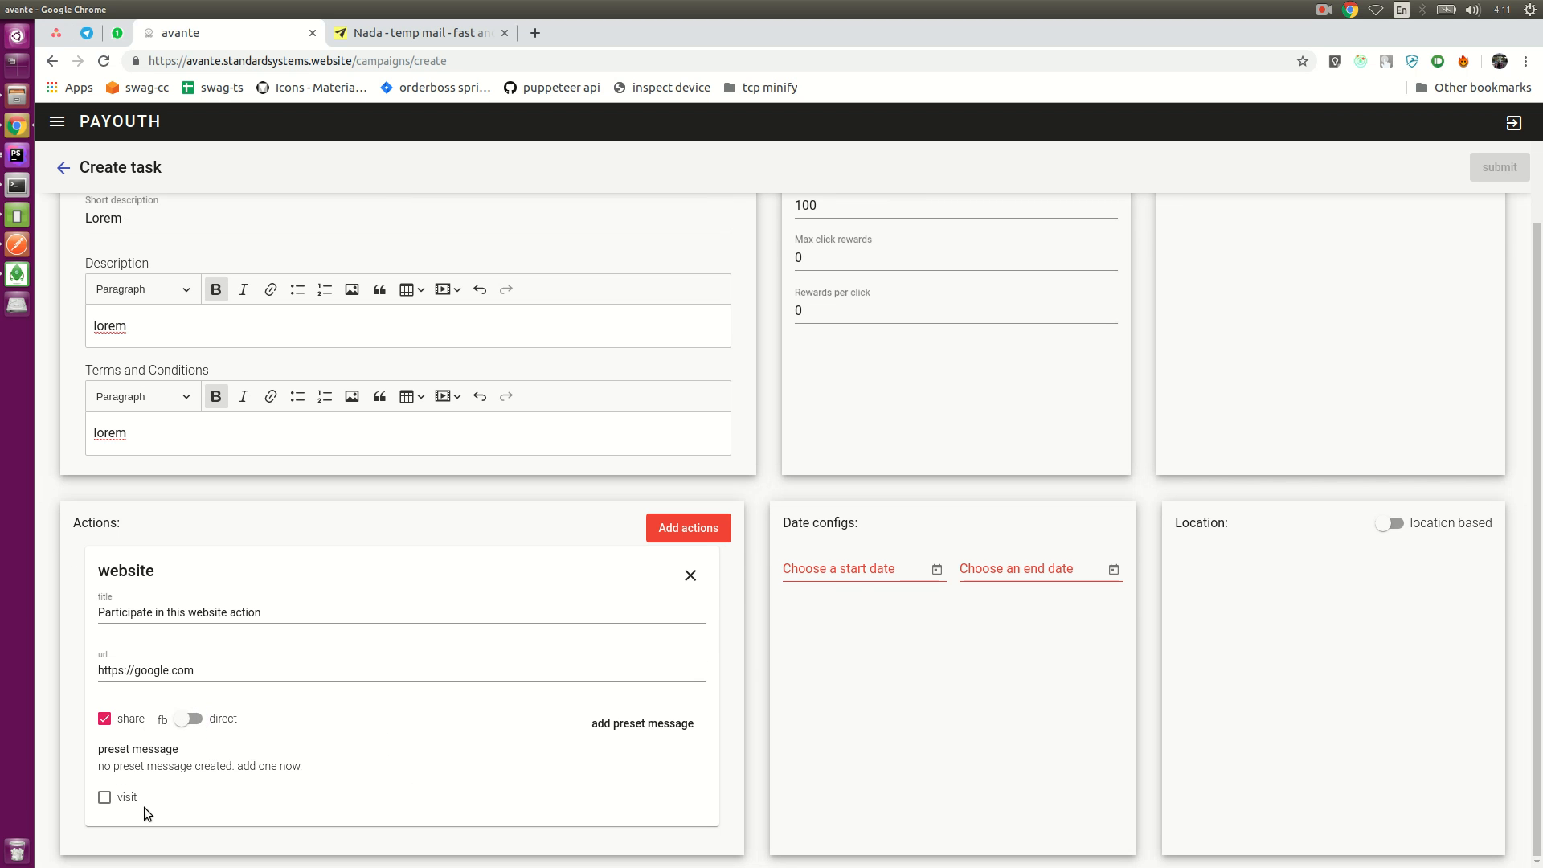
left_click(188, 719)
left_click(107, 798)
- Add a preset share message reading "website live test preset 1"
left_click(631, 725)
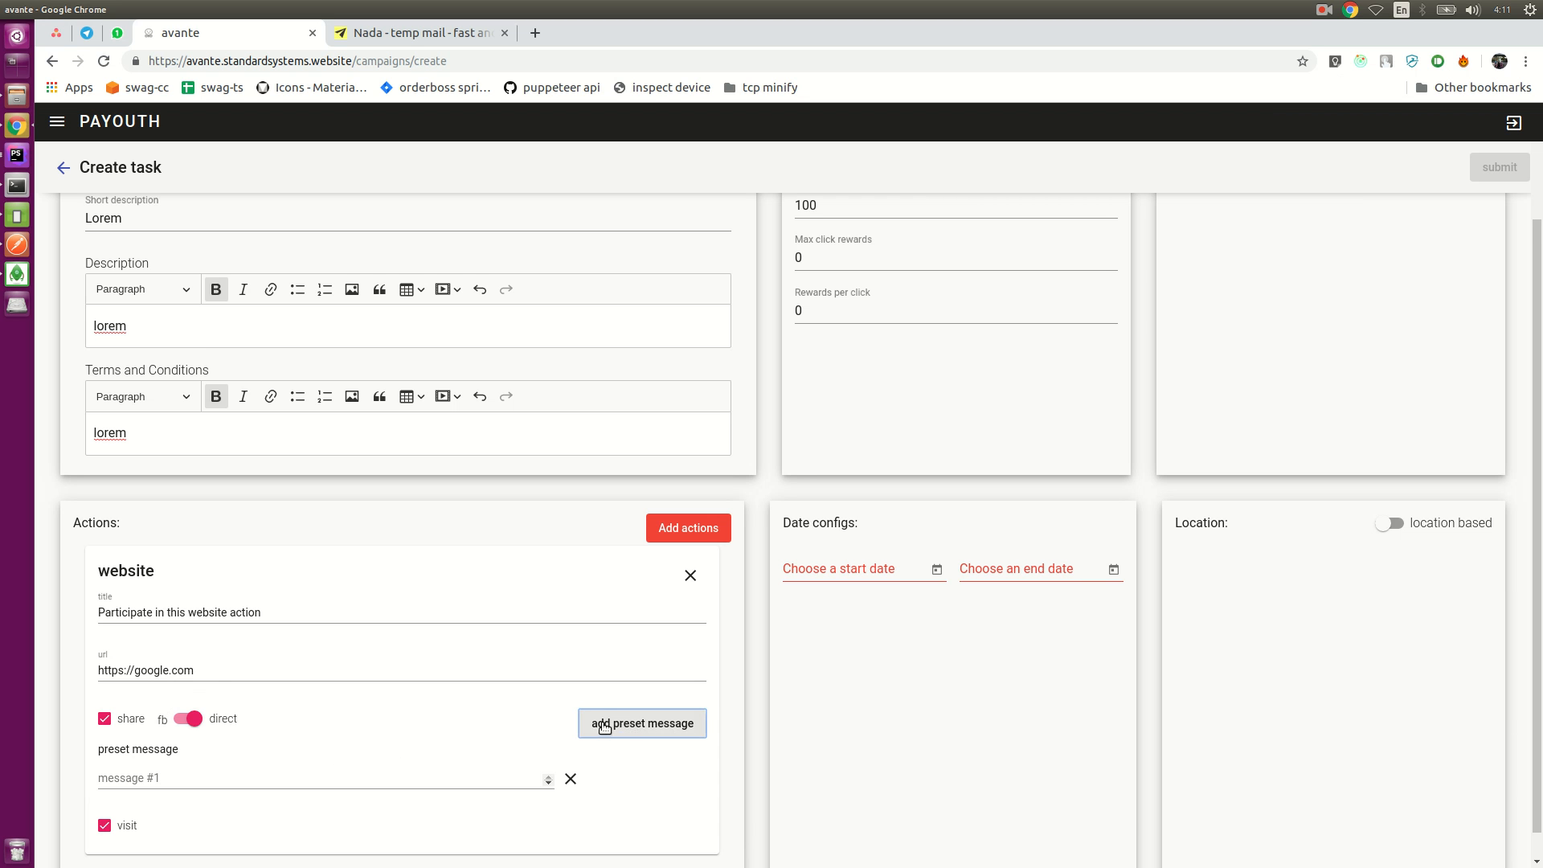
left_click(392, 754)
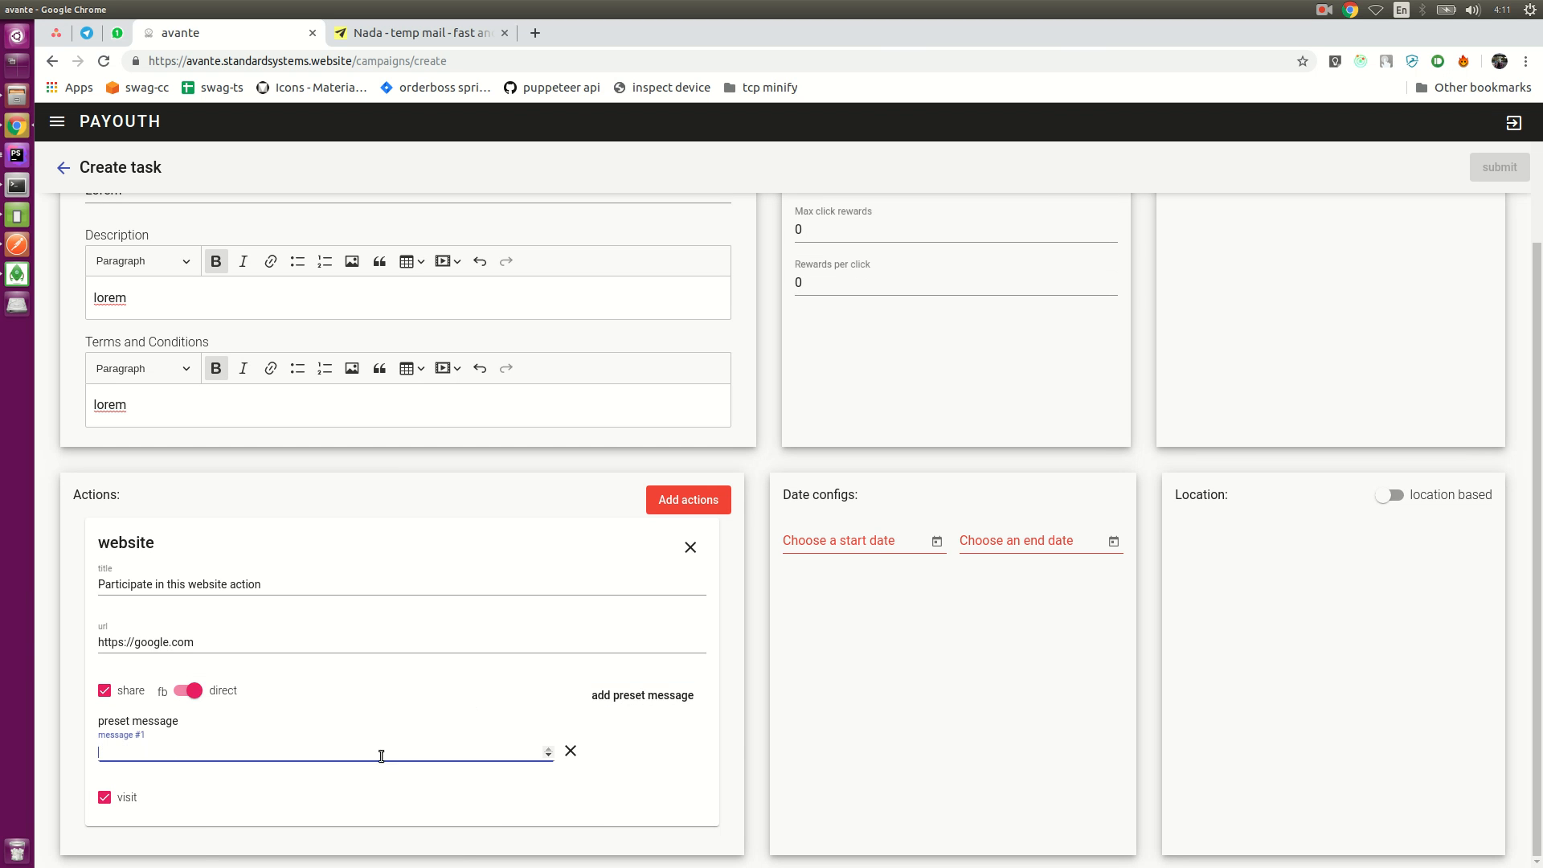
type("websiate l")
key("BackSpace")
key("BackSpace")
key("BackSpace")
type("te live test preset 1")
- Add a second preset share message reading "website live test preset 2"
left_click(635, 695)
left_click(321, 795)
type("website live")
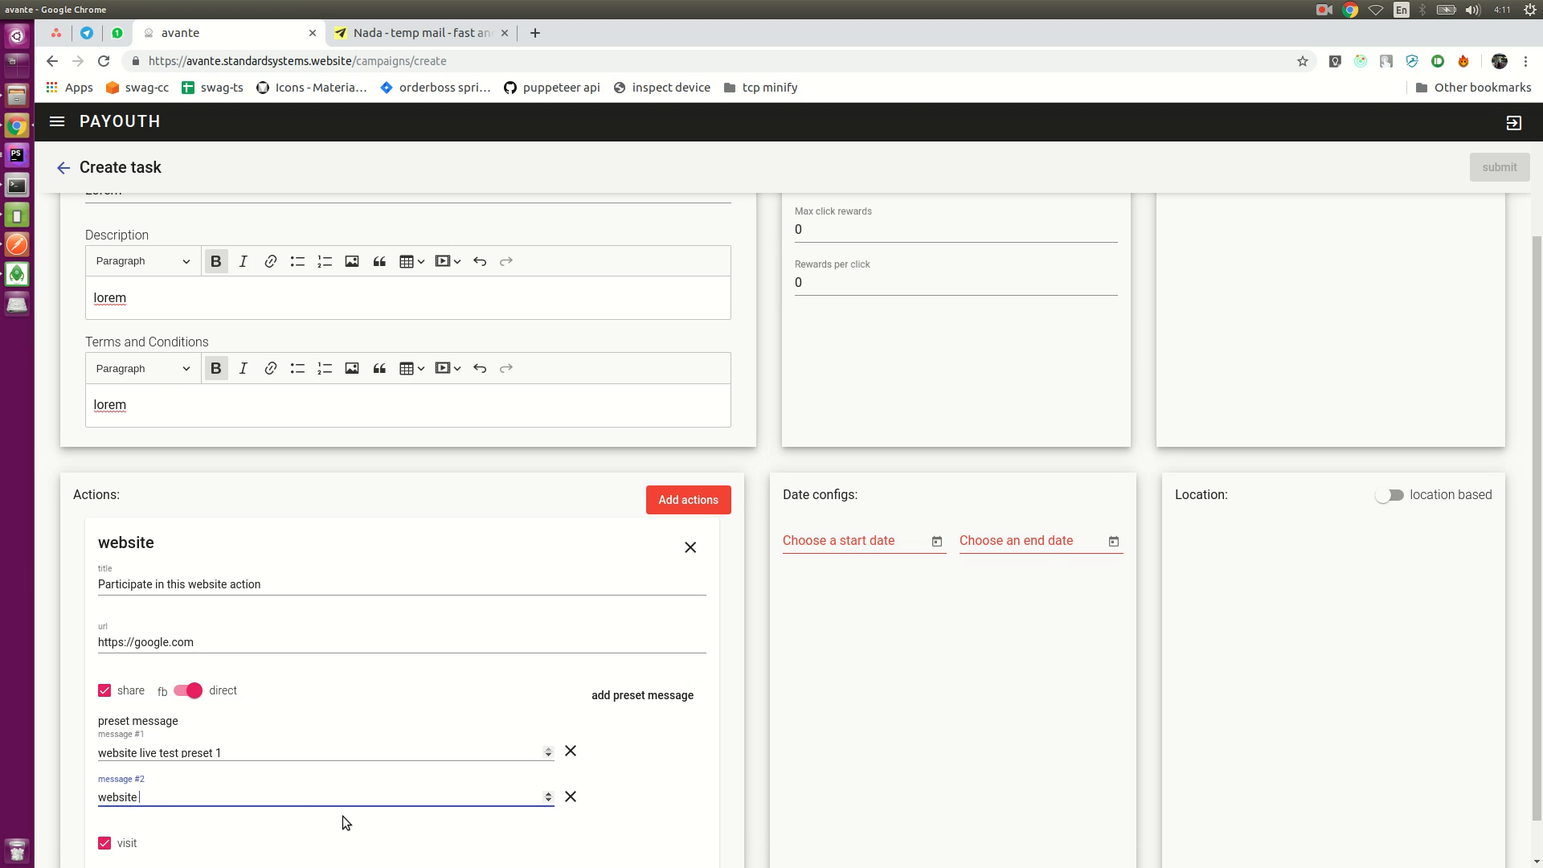
type(" test preset 2")
scroll(603, 755, "down", 1)
left_click(612, 653)
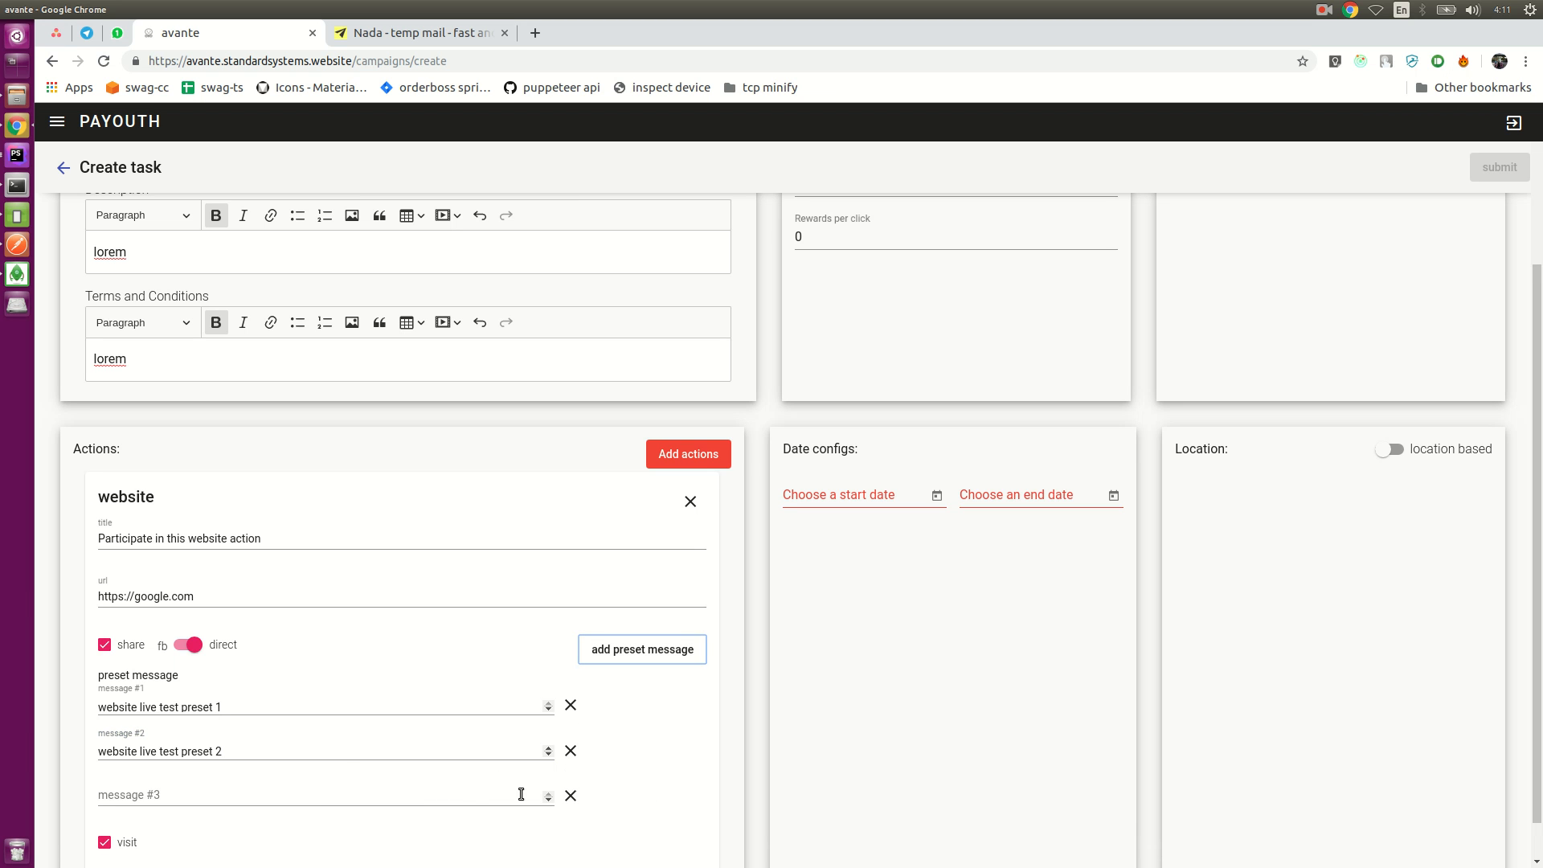
left_click(571, 796)
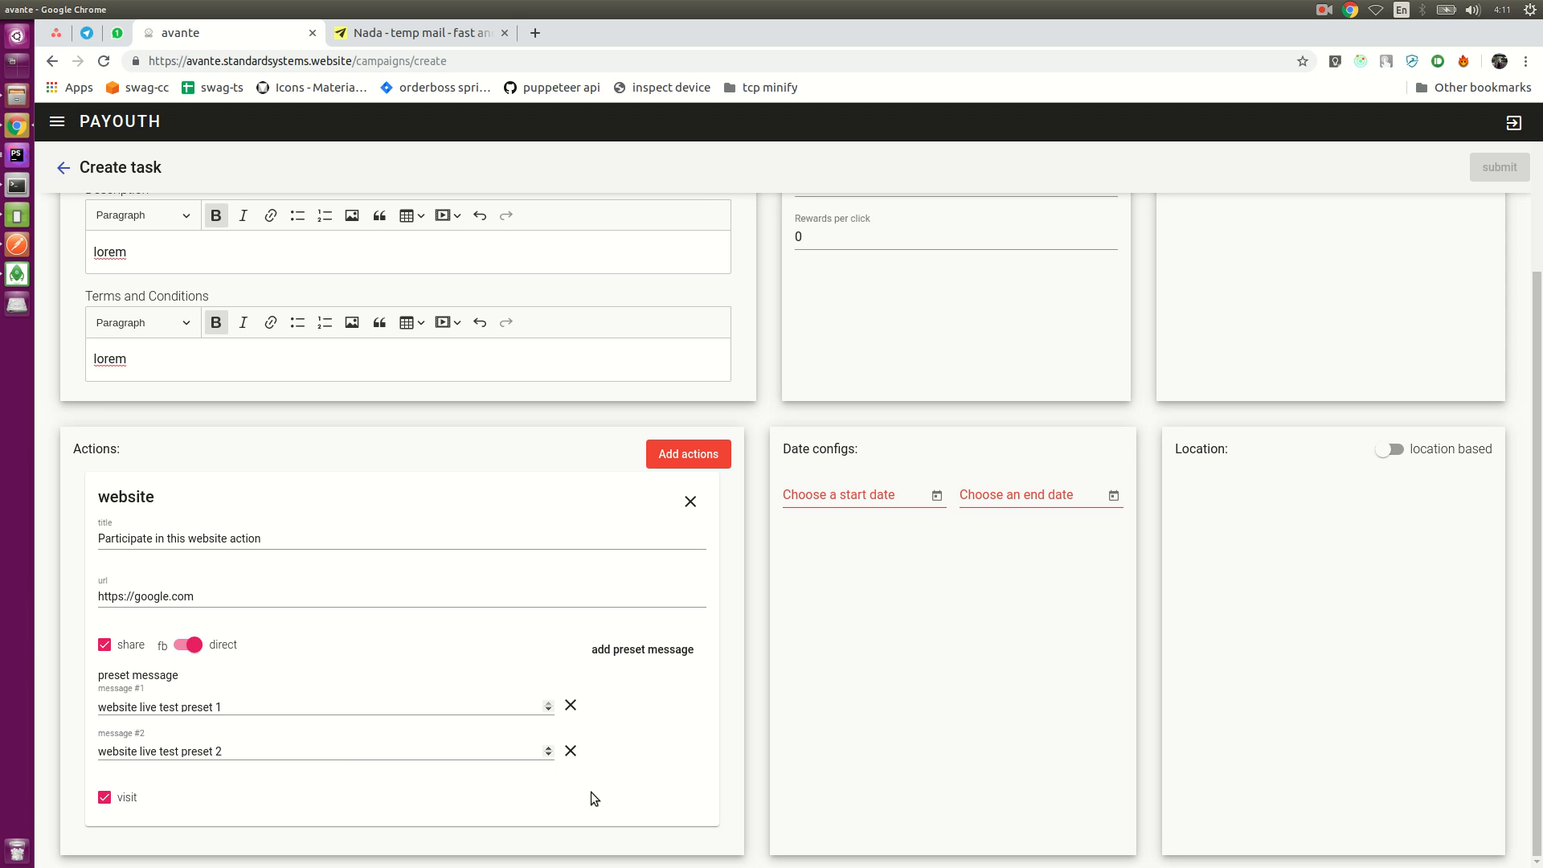
- Set the task's start date to 8/1/2019 and its end date to 8/31/2019
scroll(669, 751, "up", 4)
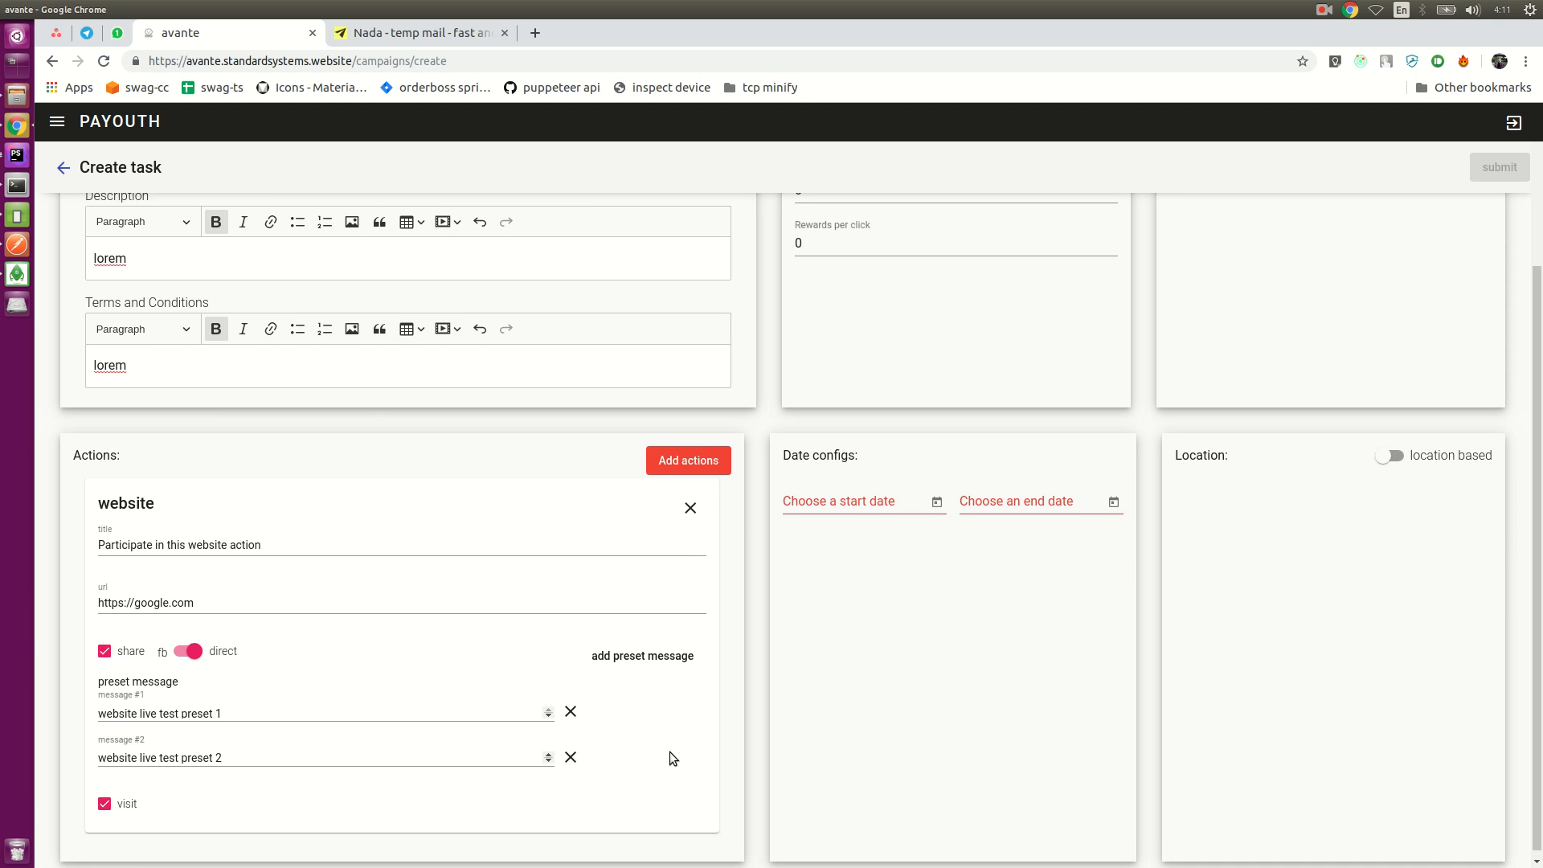
scroll(924, 635, "down", 2)
left_click(937, 580)
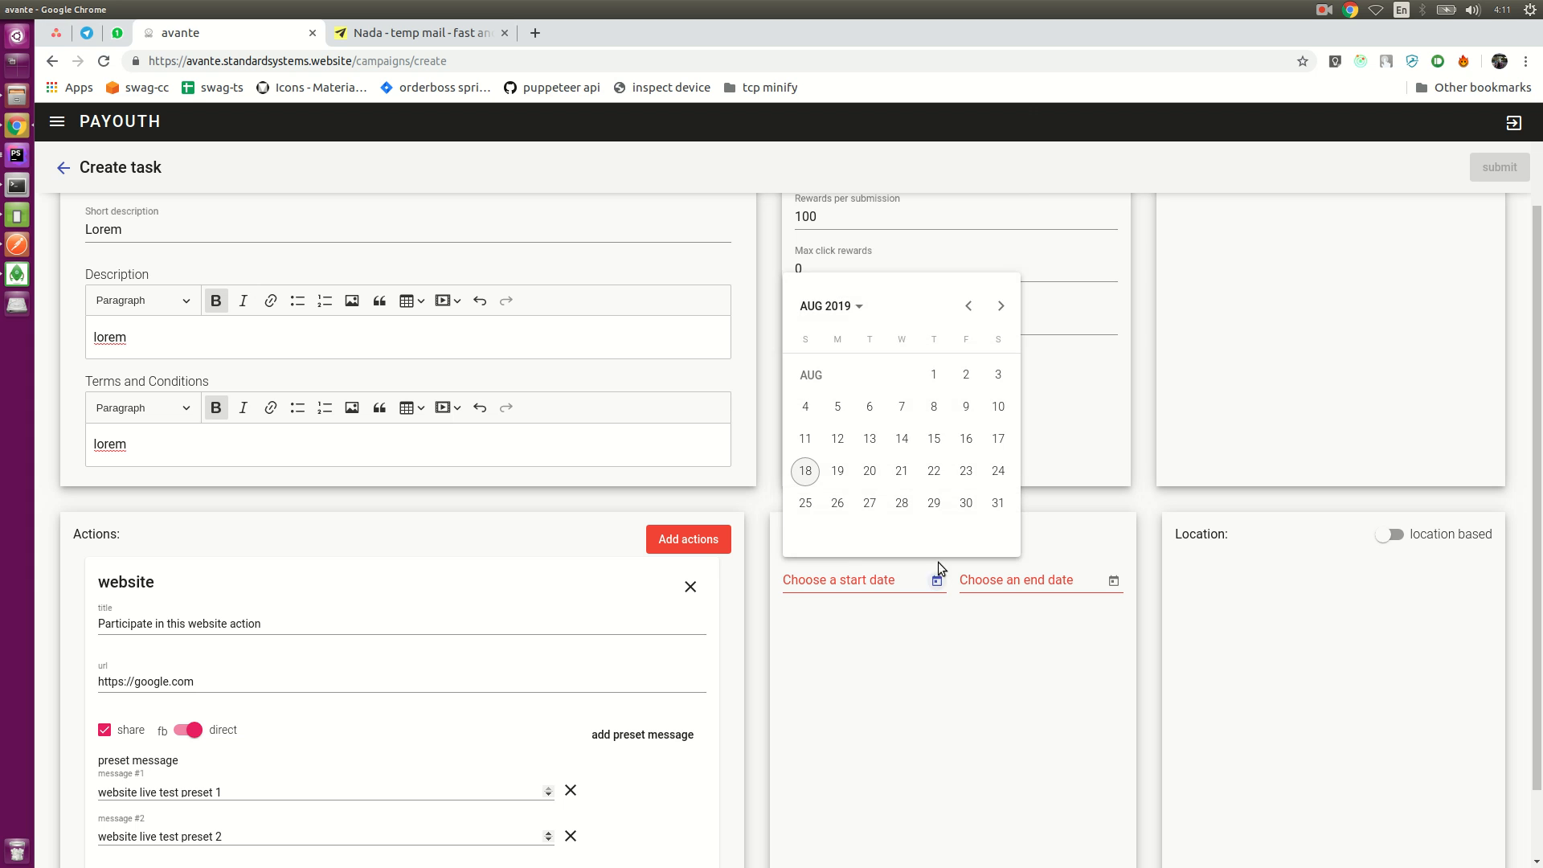
left_click(930, 374)
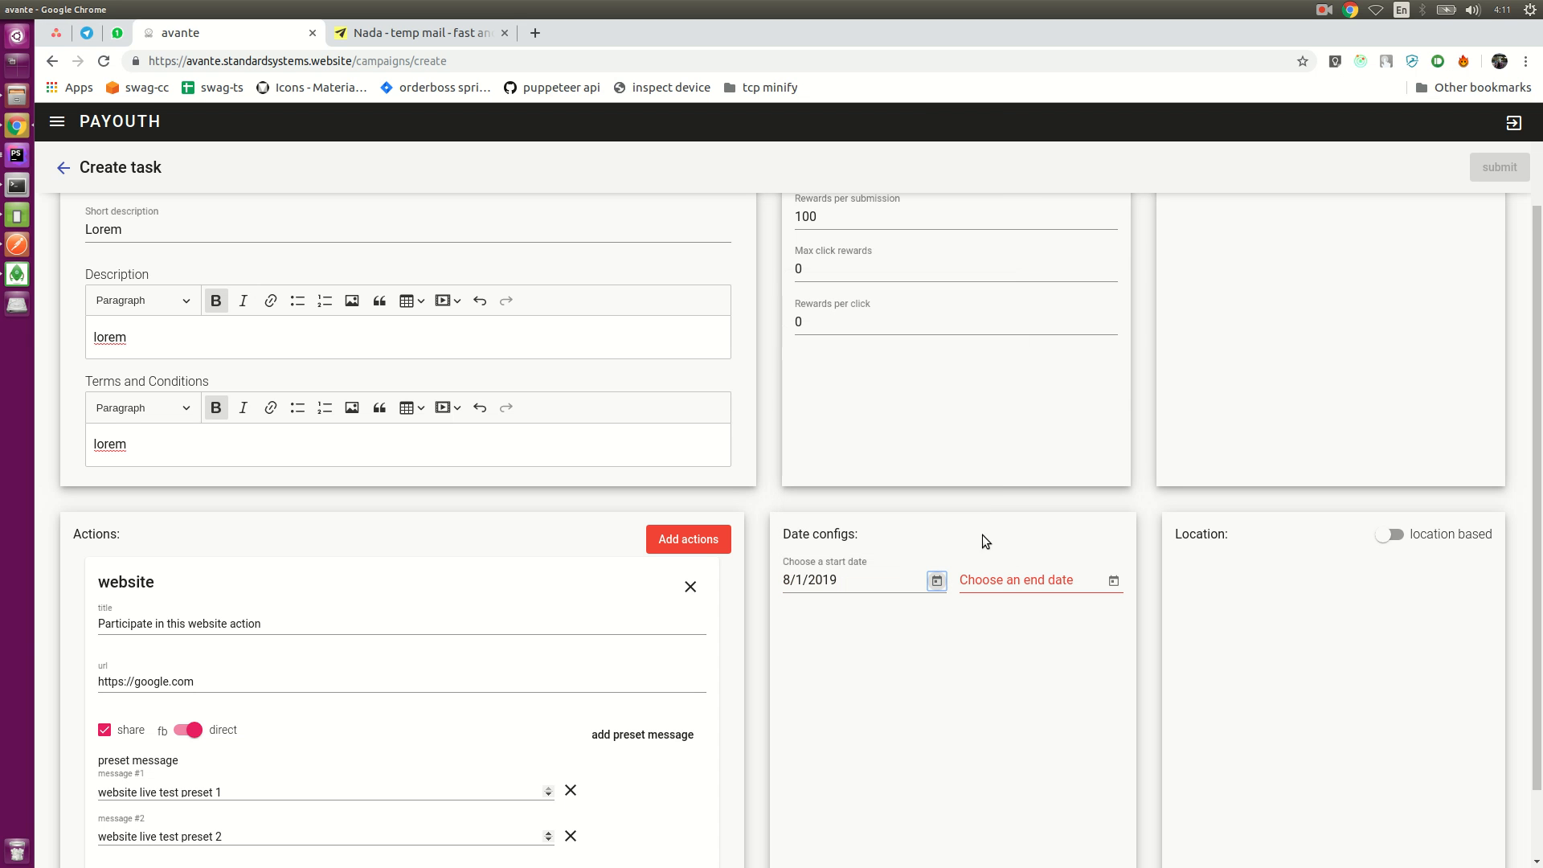
left_click(1113, 580)
left_click(1173, 515)
scroll(1164, 410, "up", 3)
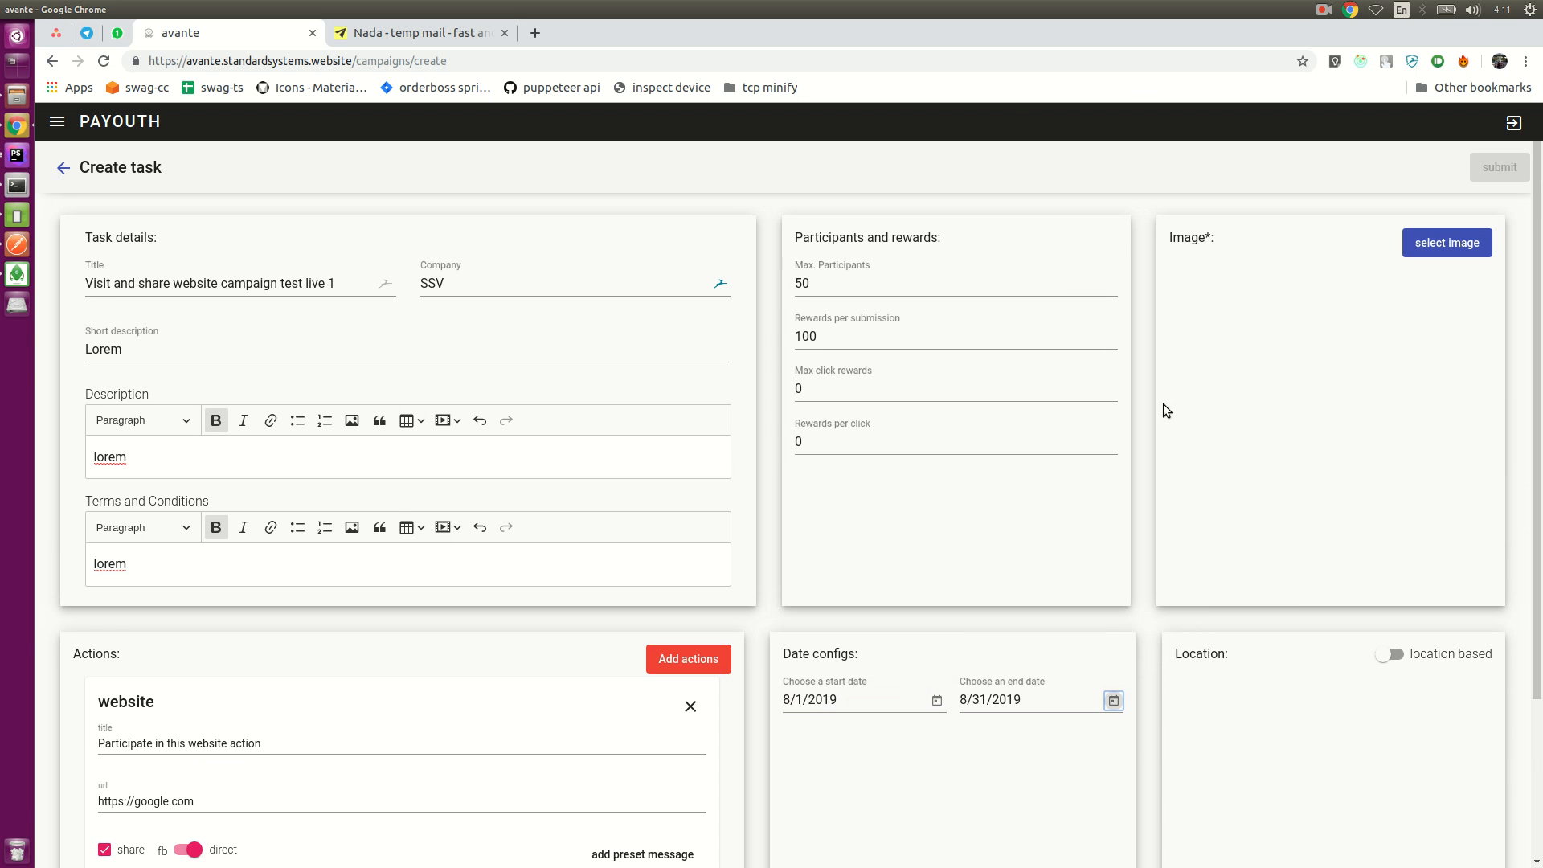
- Set the task's image to icon-96x96.png from the icon folder
scroll(1258, 577, "down", 4)
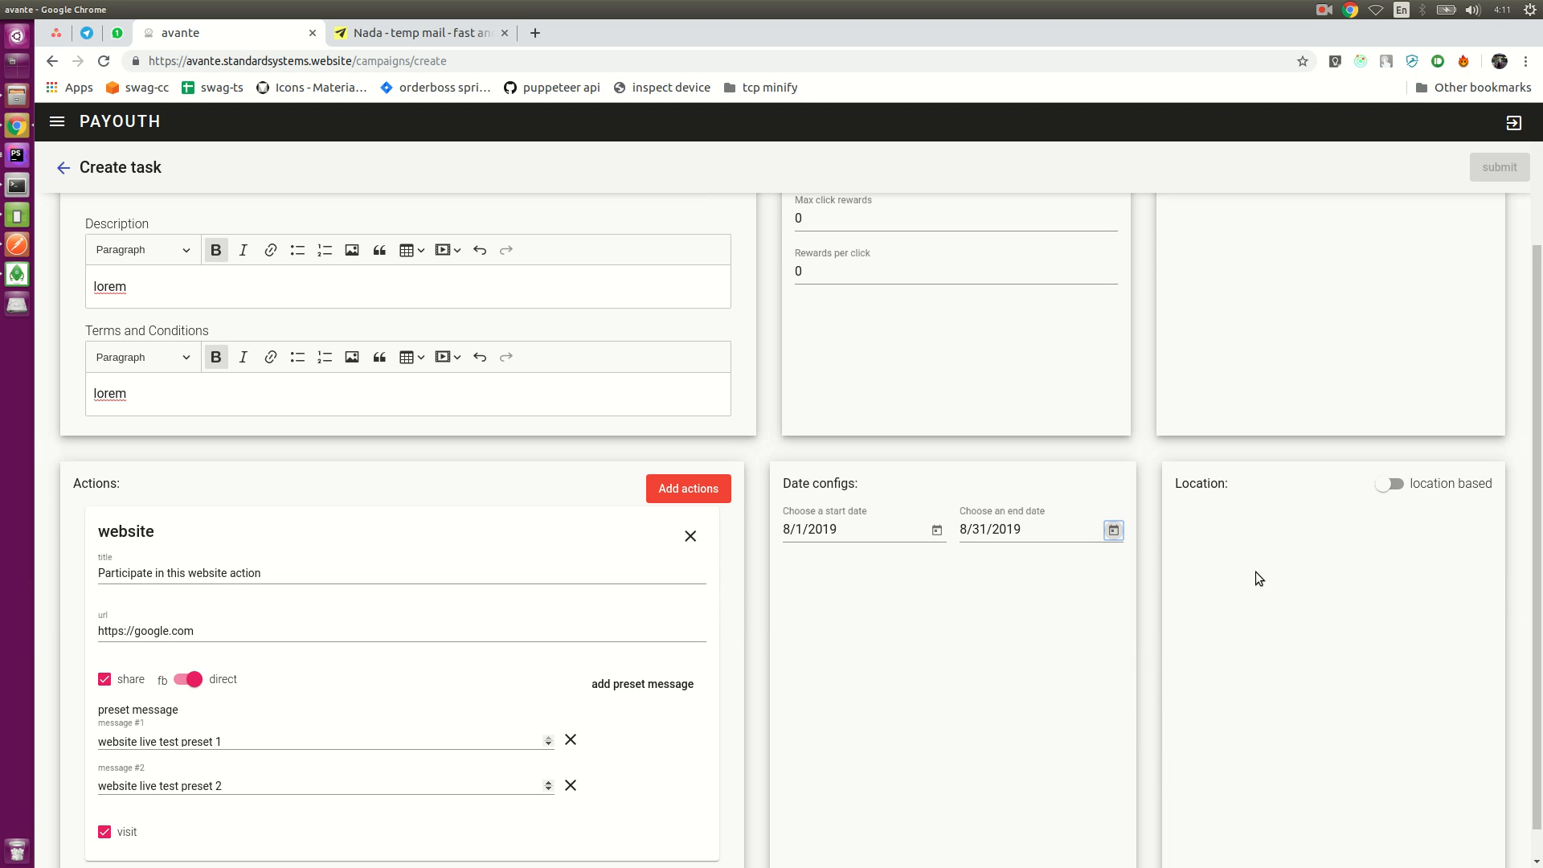
scroll(1276, 470, "up", 4)
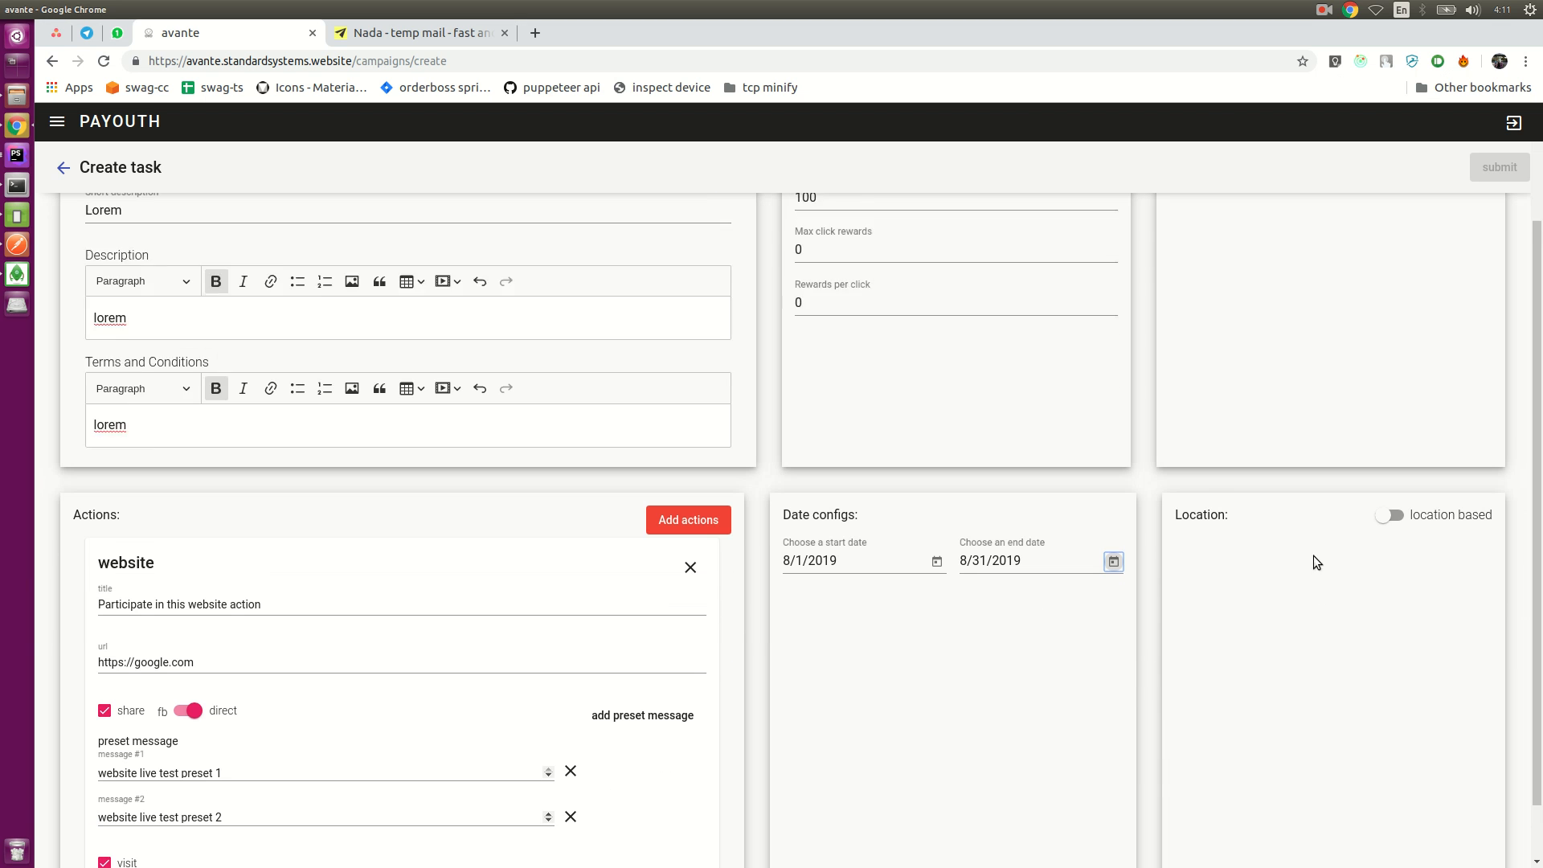
left_click(1439, 242)
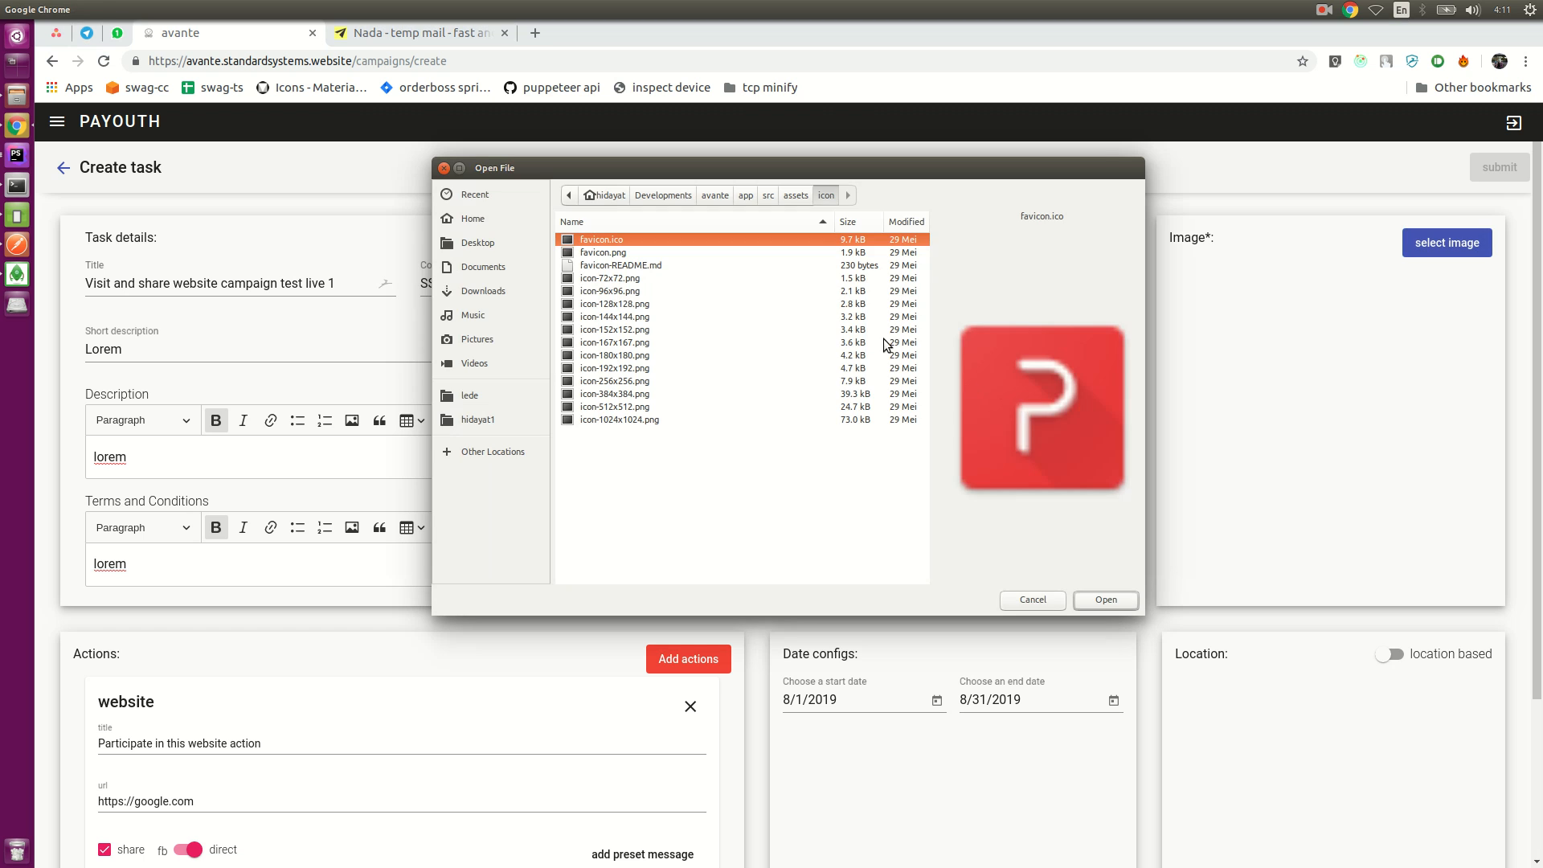
left_click(680, 292)
double_click(680, 293)
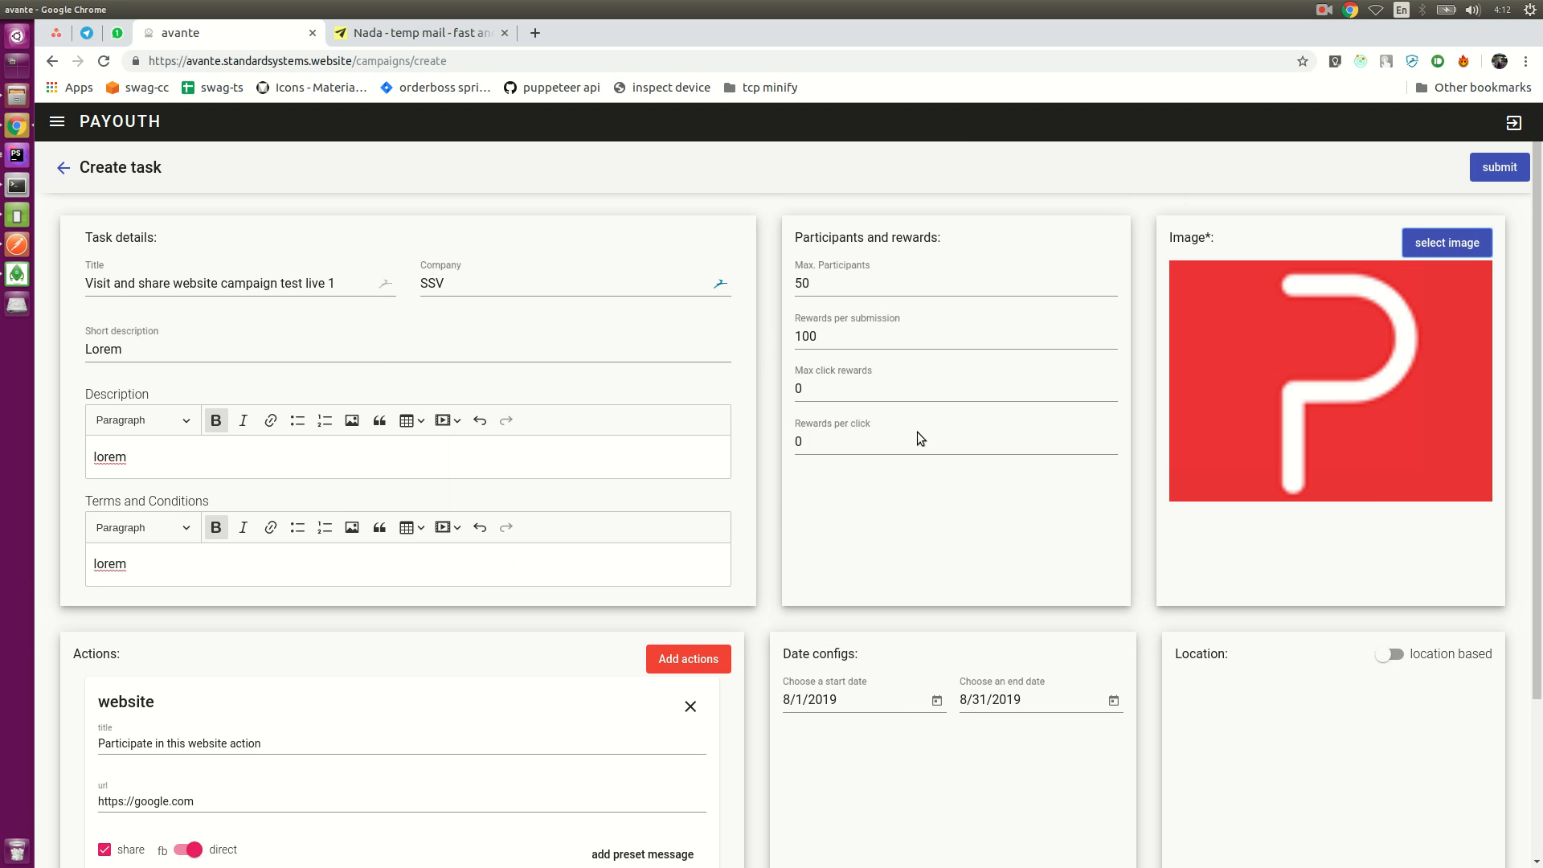
- Set the task's max click rewards to 10 and its rewards per click to 1
left_click(817, 390)
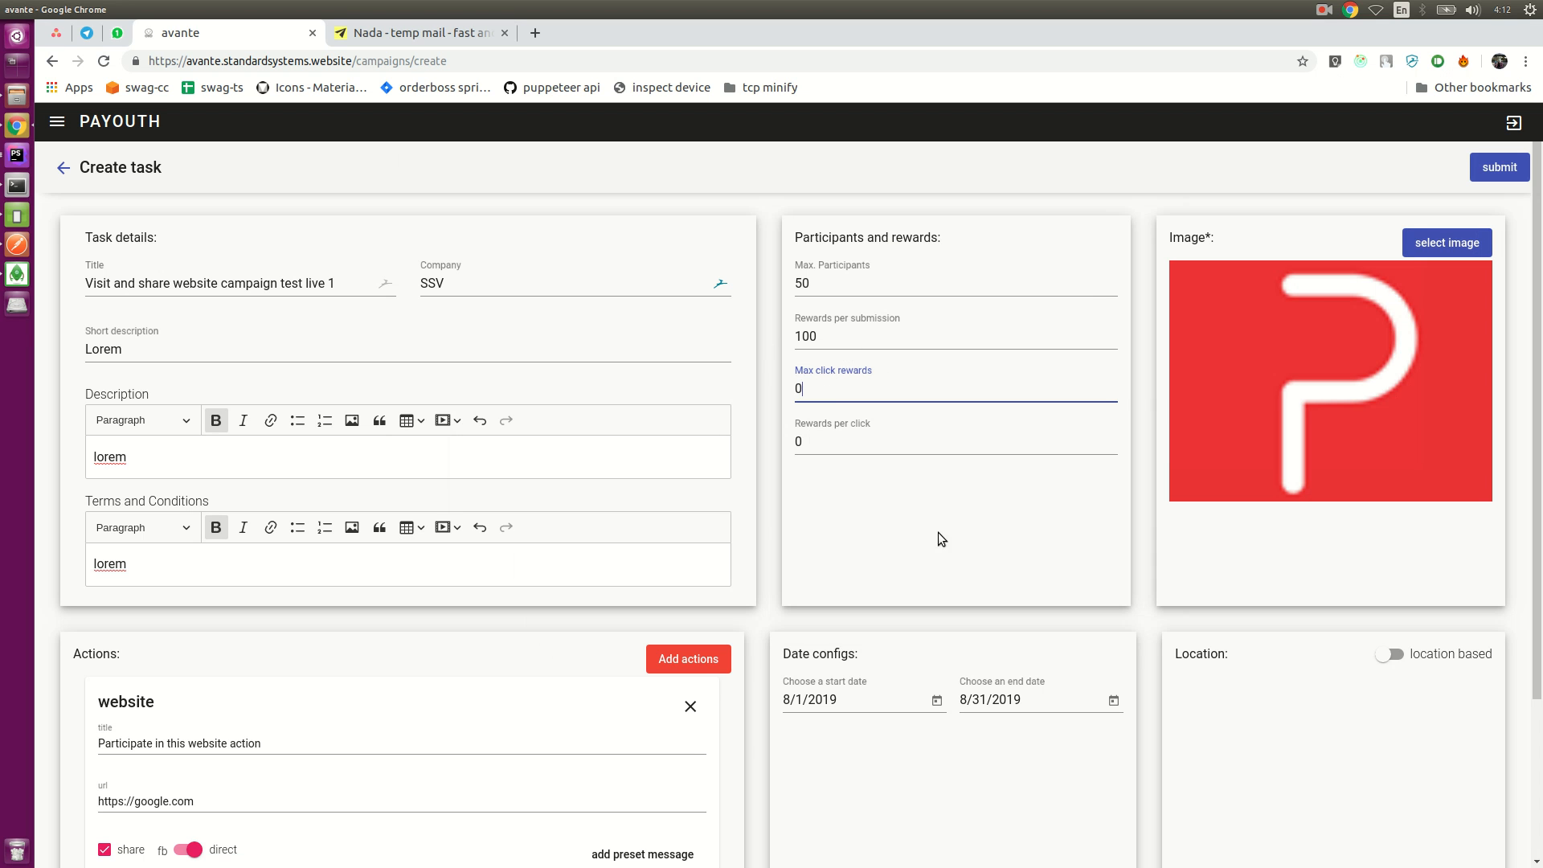
key("BackSpace")
type("10")
key("Tab")
type("1")
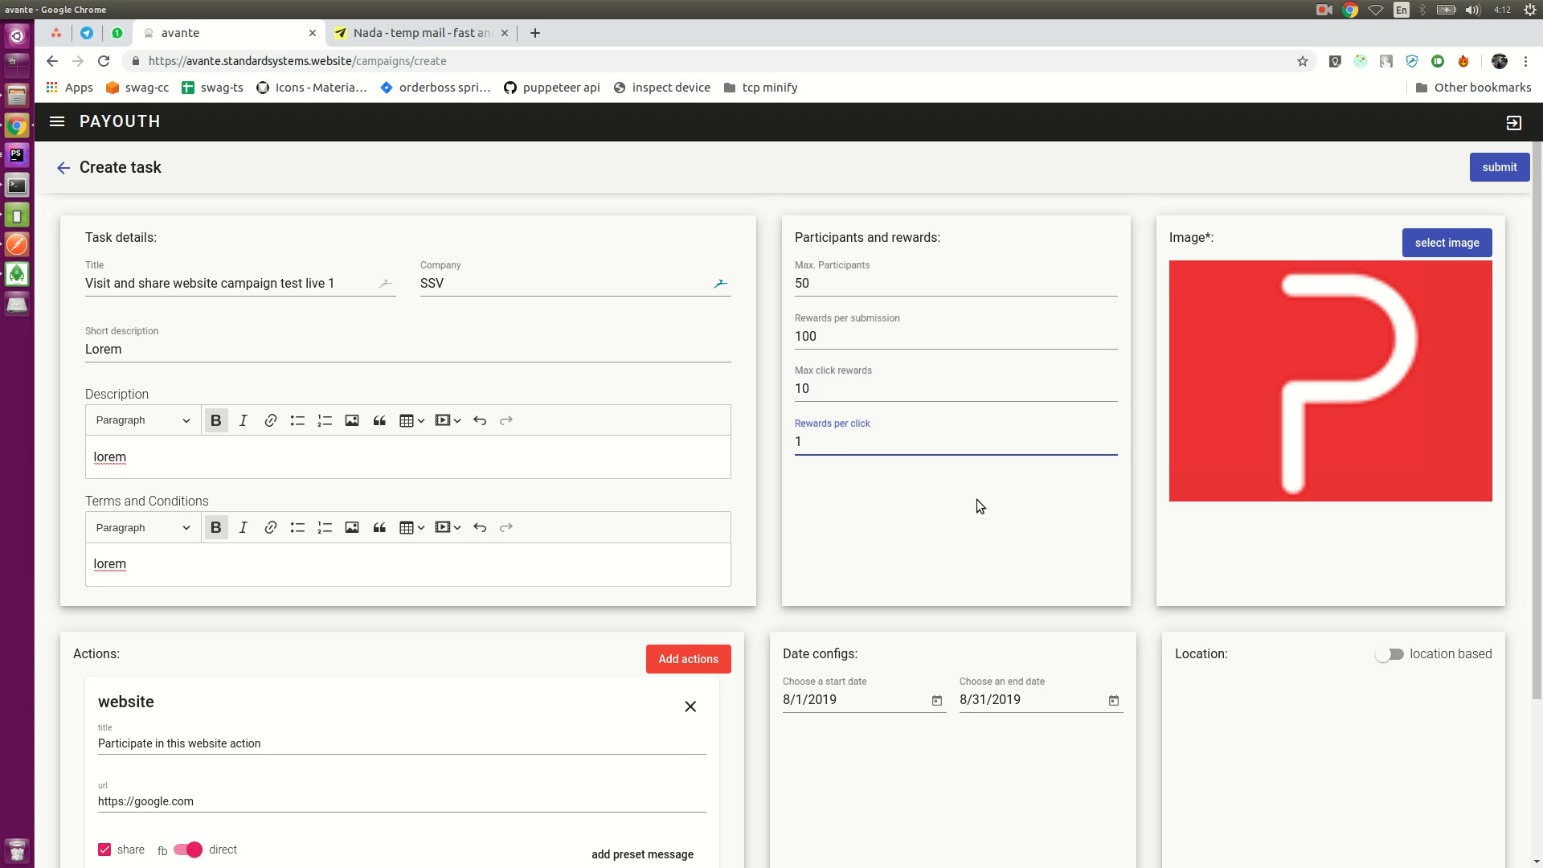
- Add a Video action and a Facebook Page action to the task below the website action
scroll(906, 407, "down", 2)
scroll(923, 433, "up", 2)
scroll(748, 723, "down", 3)
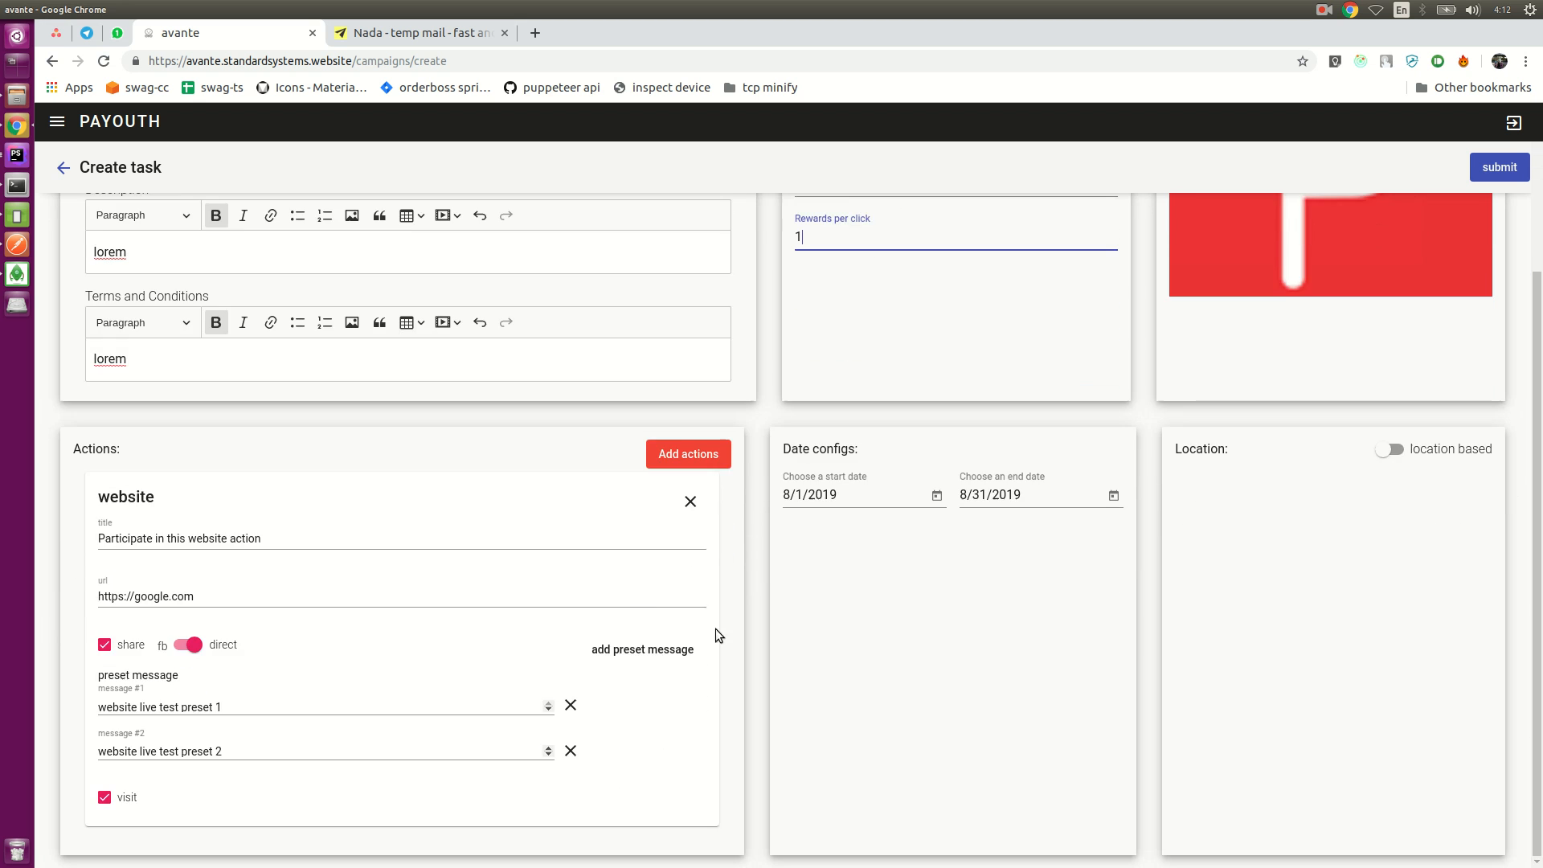
scroll(991, 619, "up", 1)
scroll(992, 619, "up", 1)
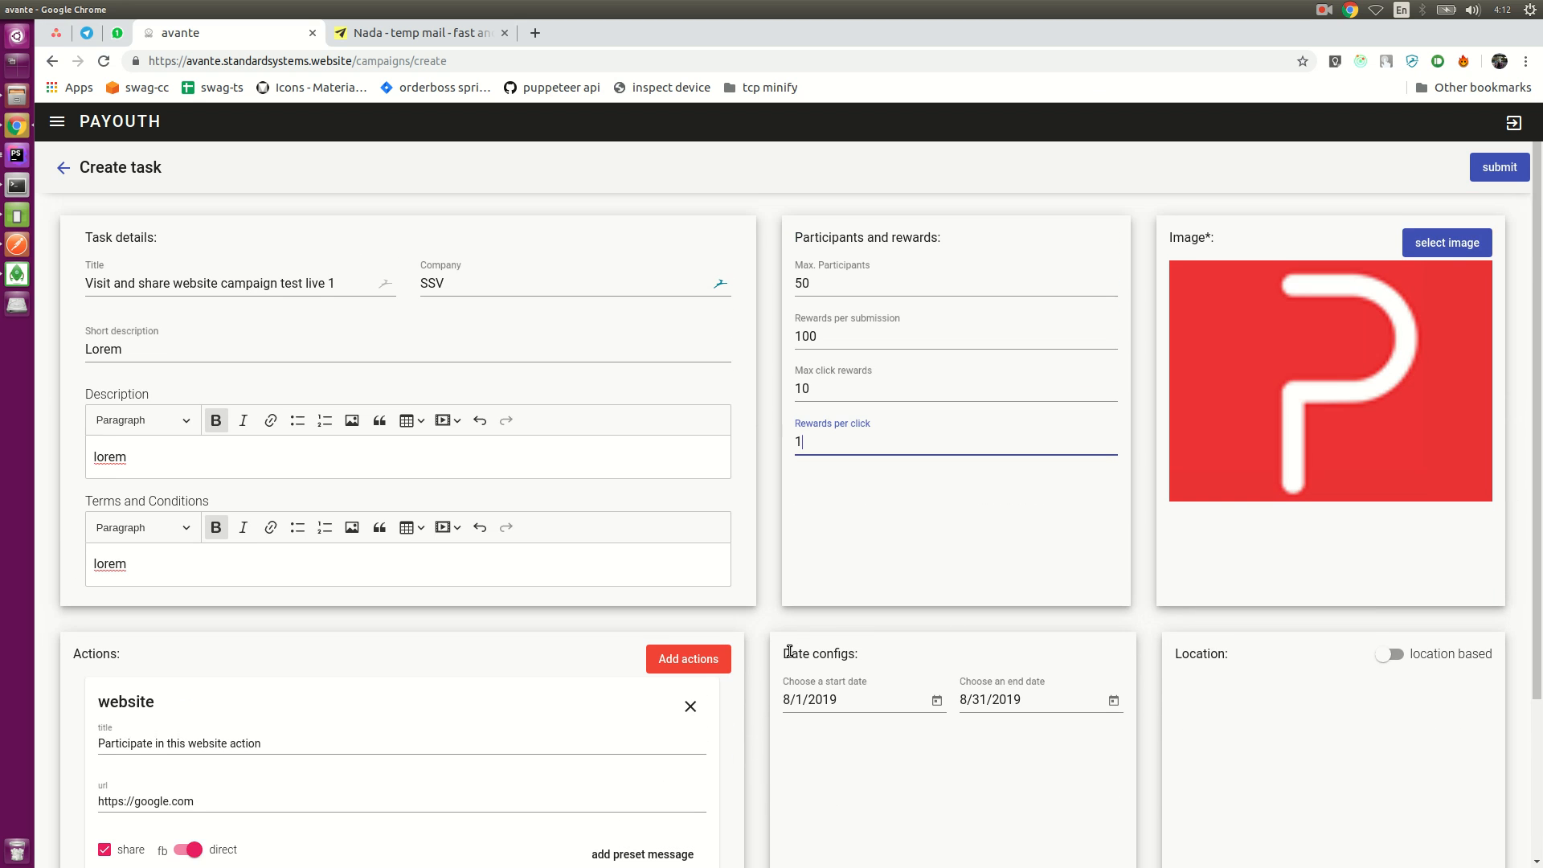
scroll(560, 494, "down", 2)
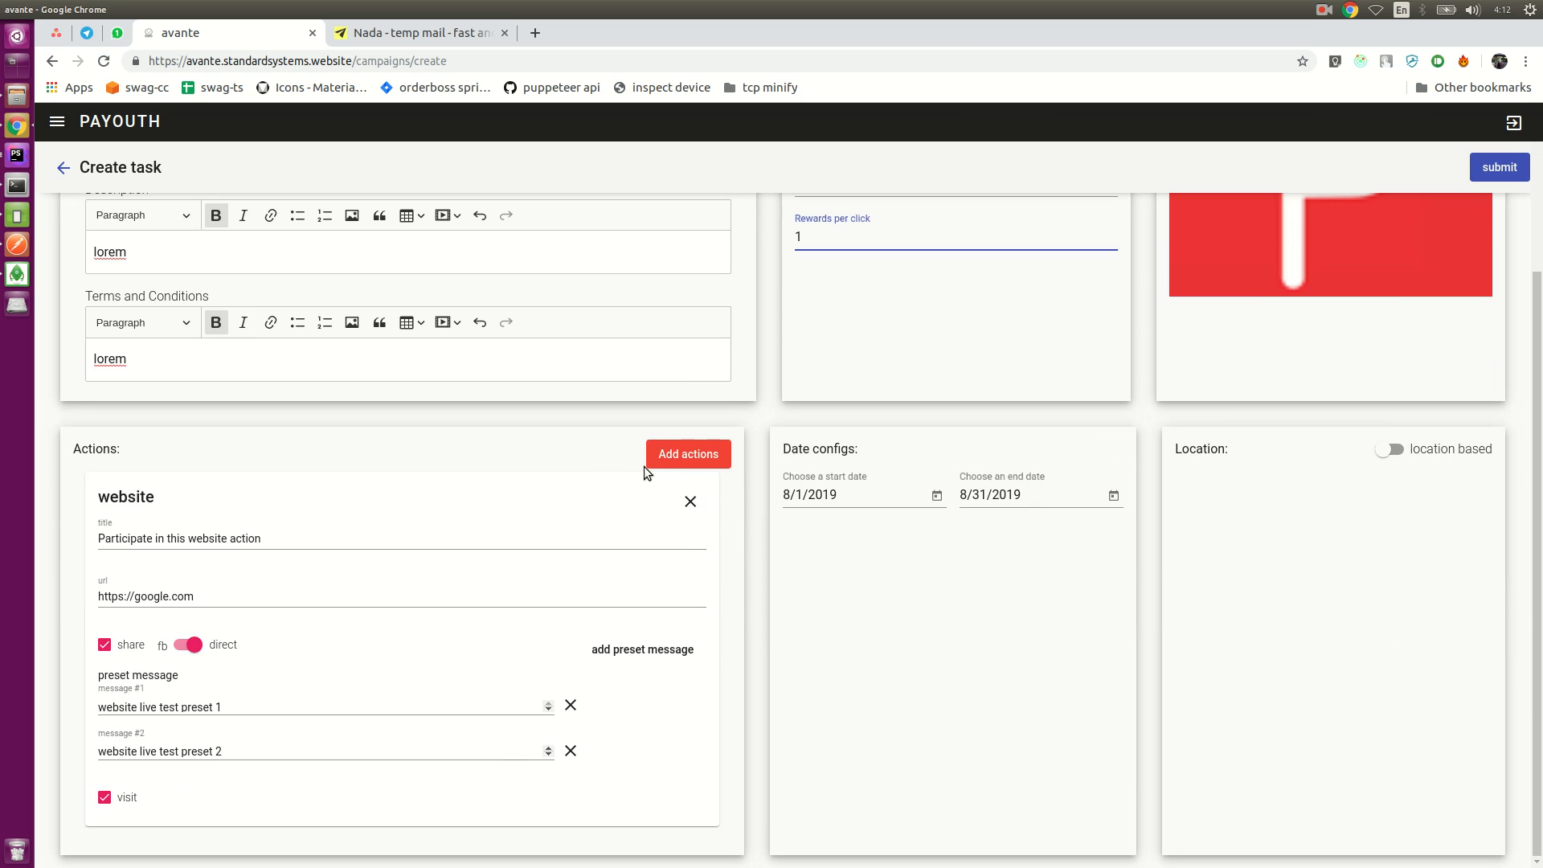
left_click(688, 453)
left_click(696, 532)
left_click(704, 452)
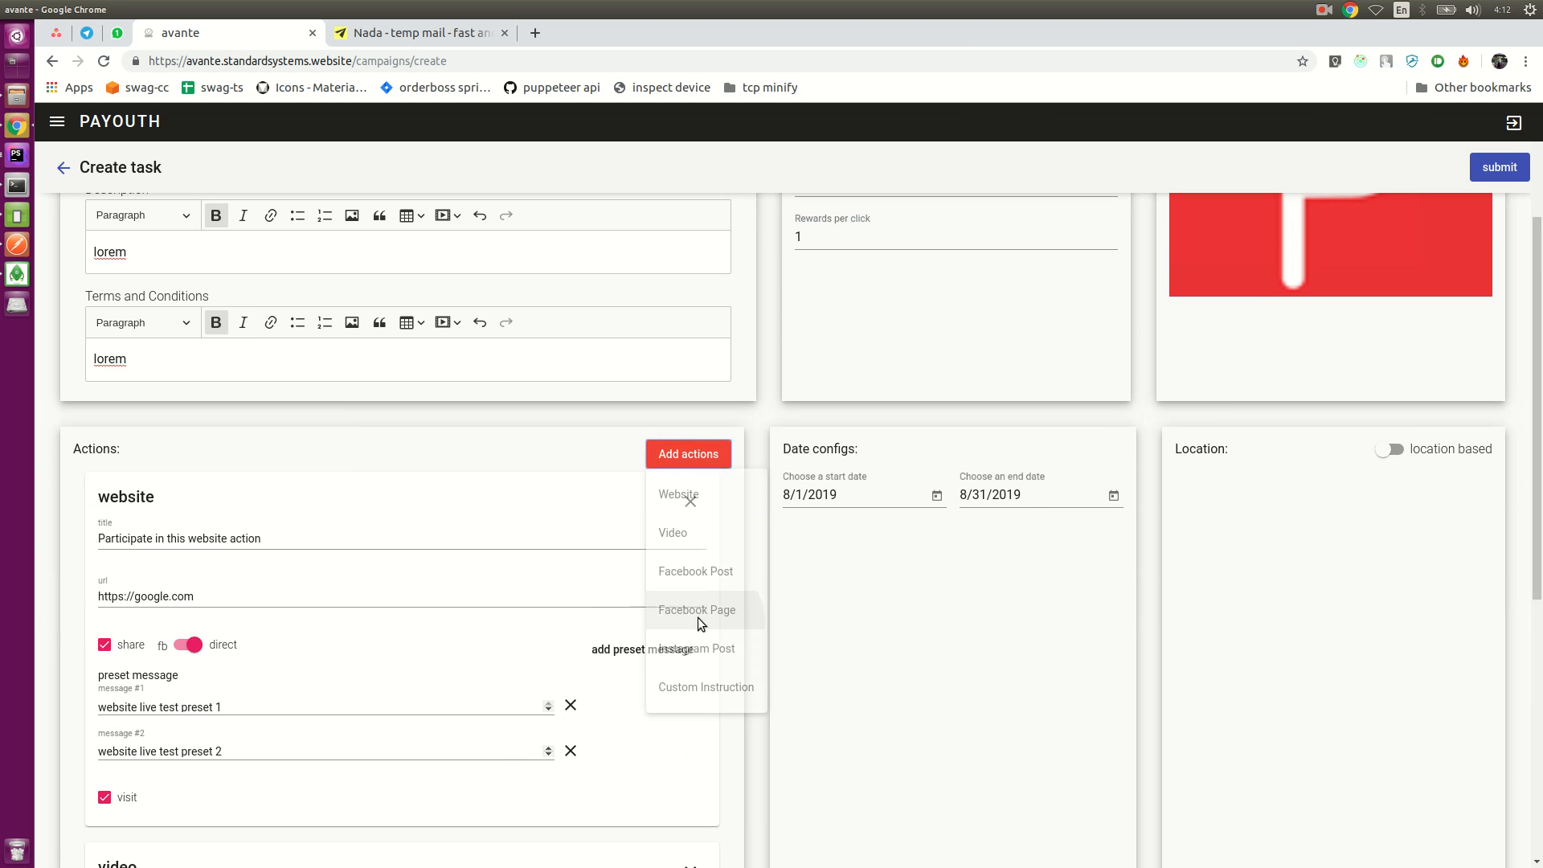
left_click(700, 619)
scroll(558, 582, "down", 6)
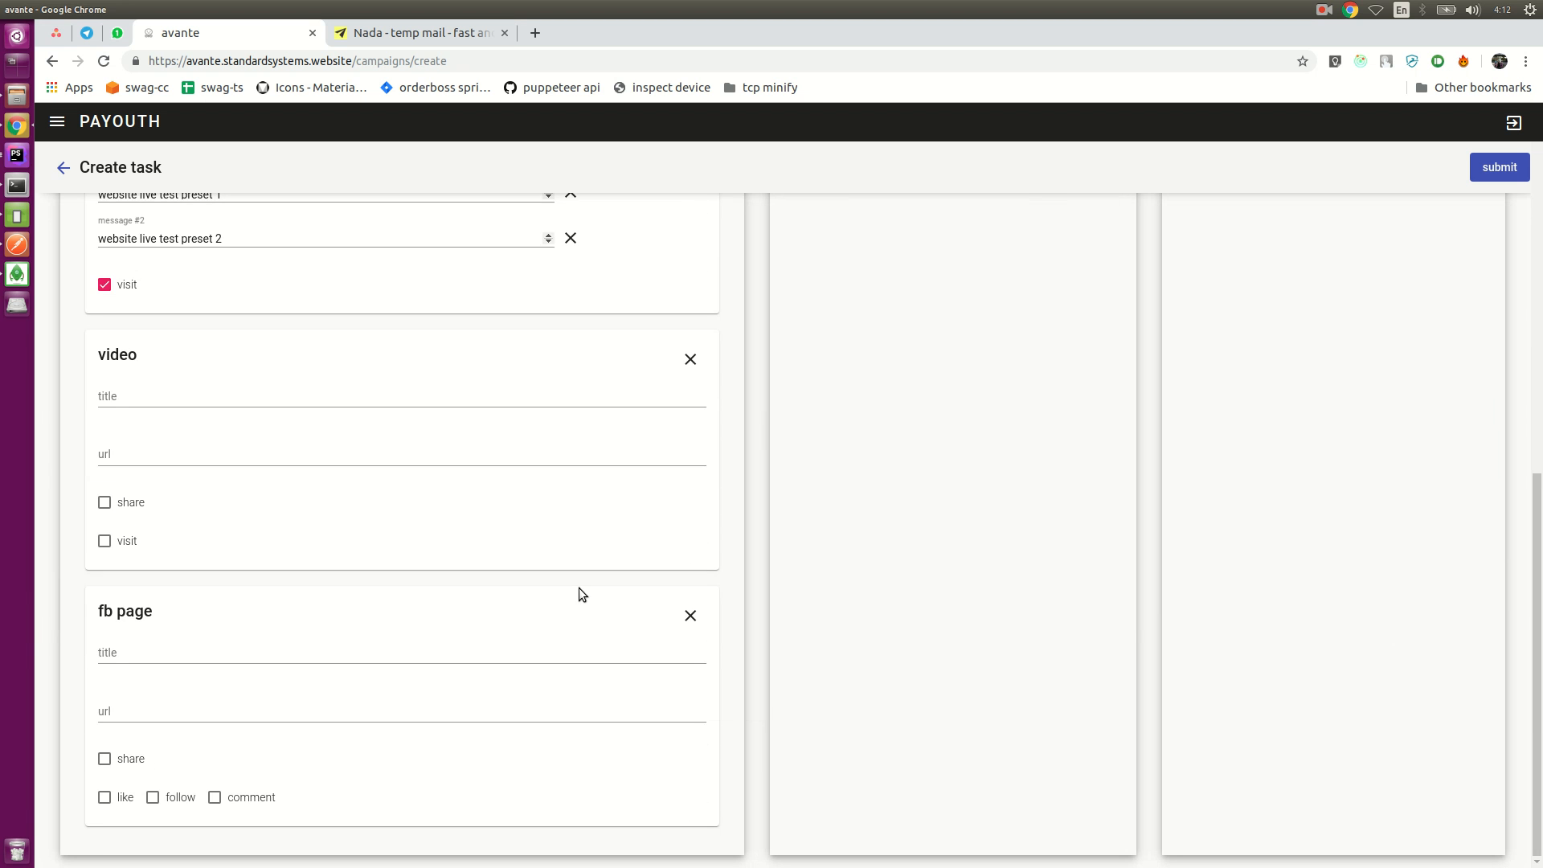
- Review the website, video and fb page actions, comparing their titles, URLs and share, visit, like, follow and comment options
scroll(564, 593, "up", 2)
scroll(579, 603, "up", 3)
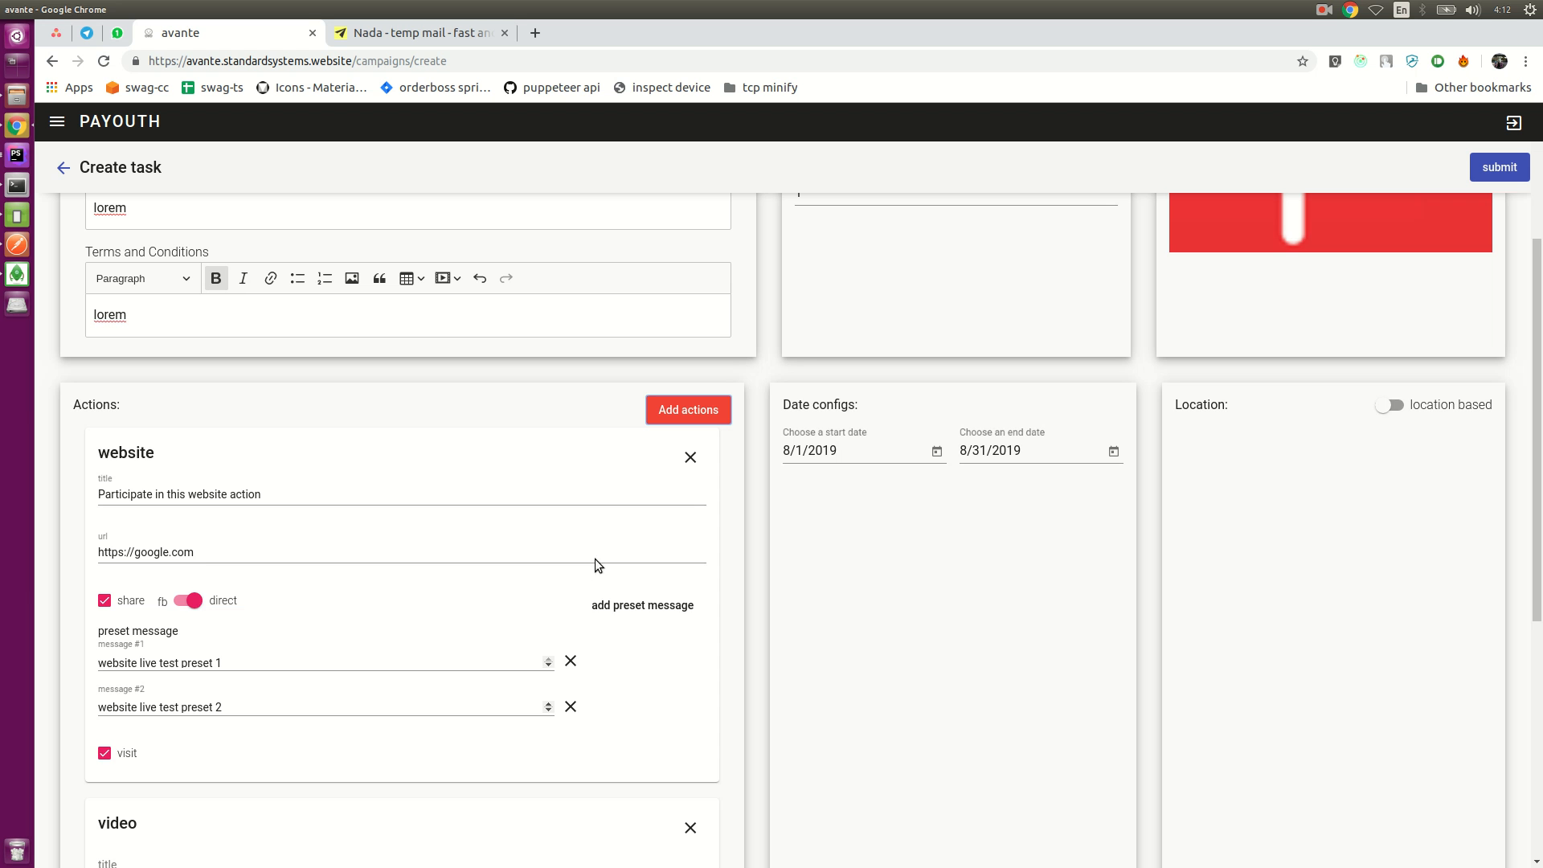
scroll(598, 555, "down", 2)
scroll(600, 546, "up", 3)
scroll(604, 567, "down", 3)
scroll(605, 555, "up", 4)
scroll(606, 544, "down", 6)
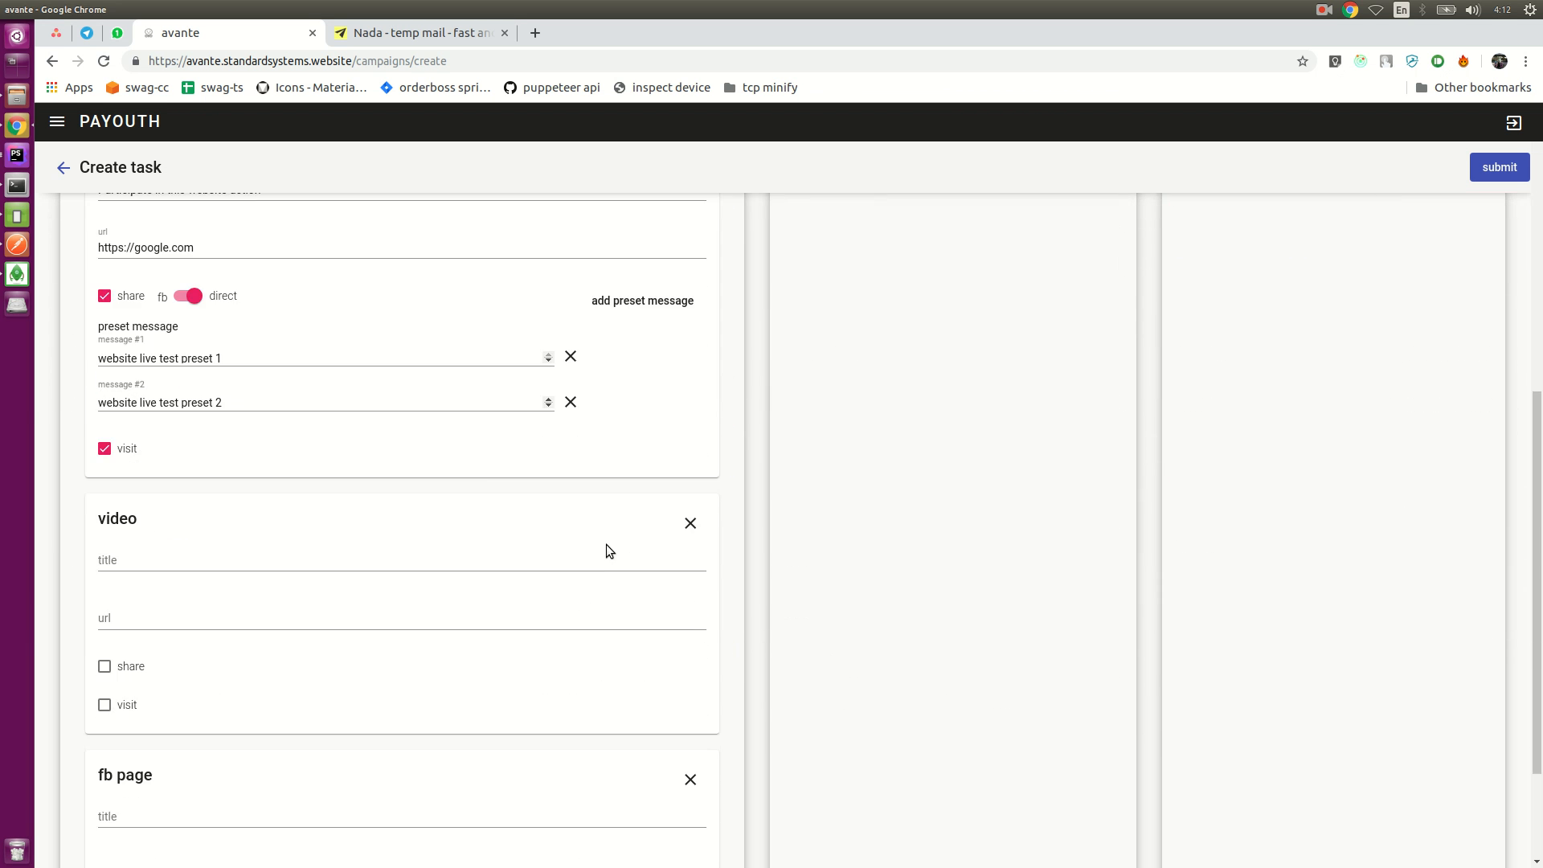
scroll(531, 540, "down", 2)
scroll(567, 528, "up", 3)
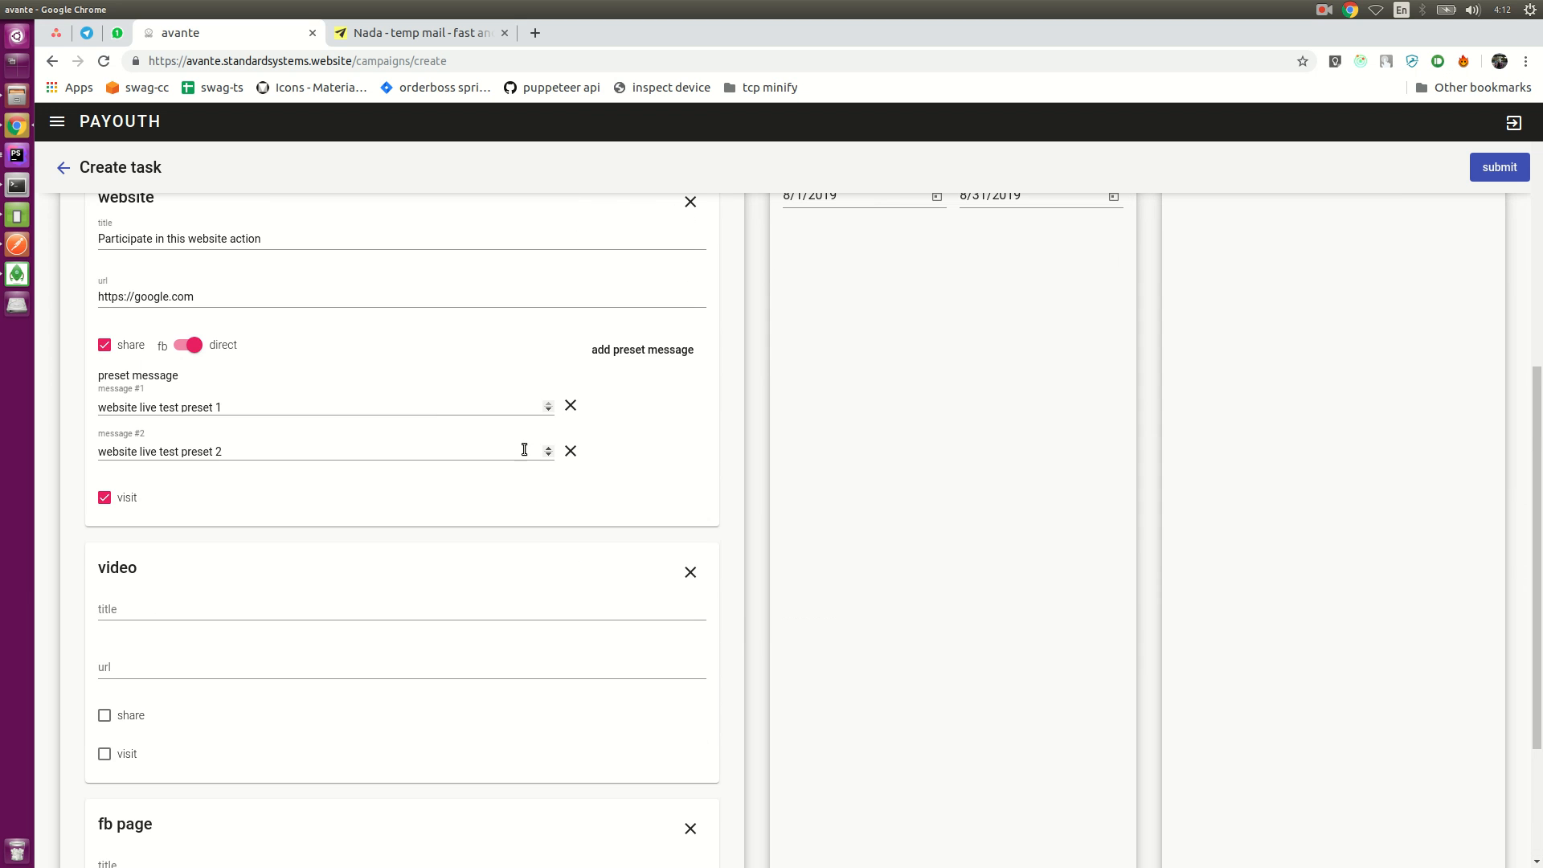
scroll(499, 757, "down", 3)
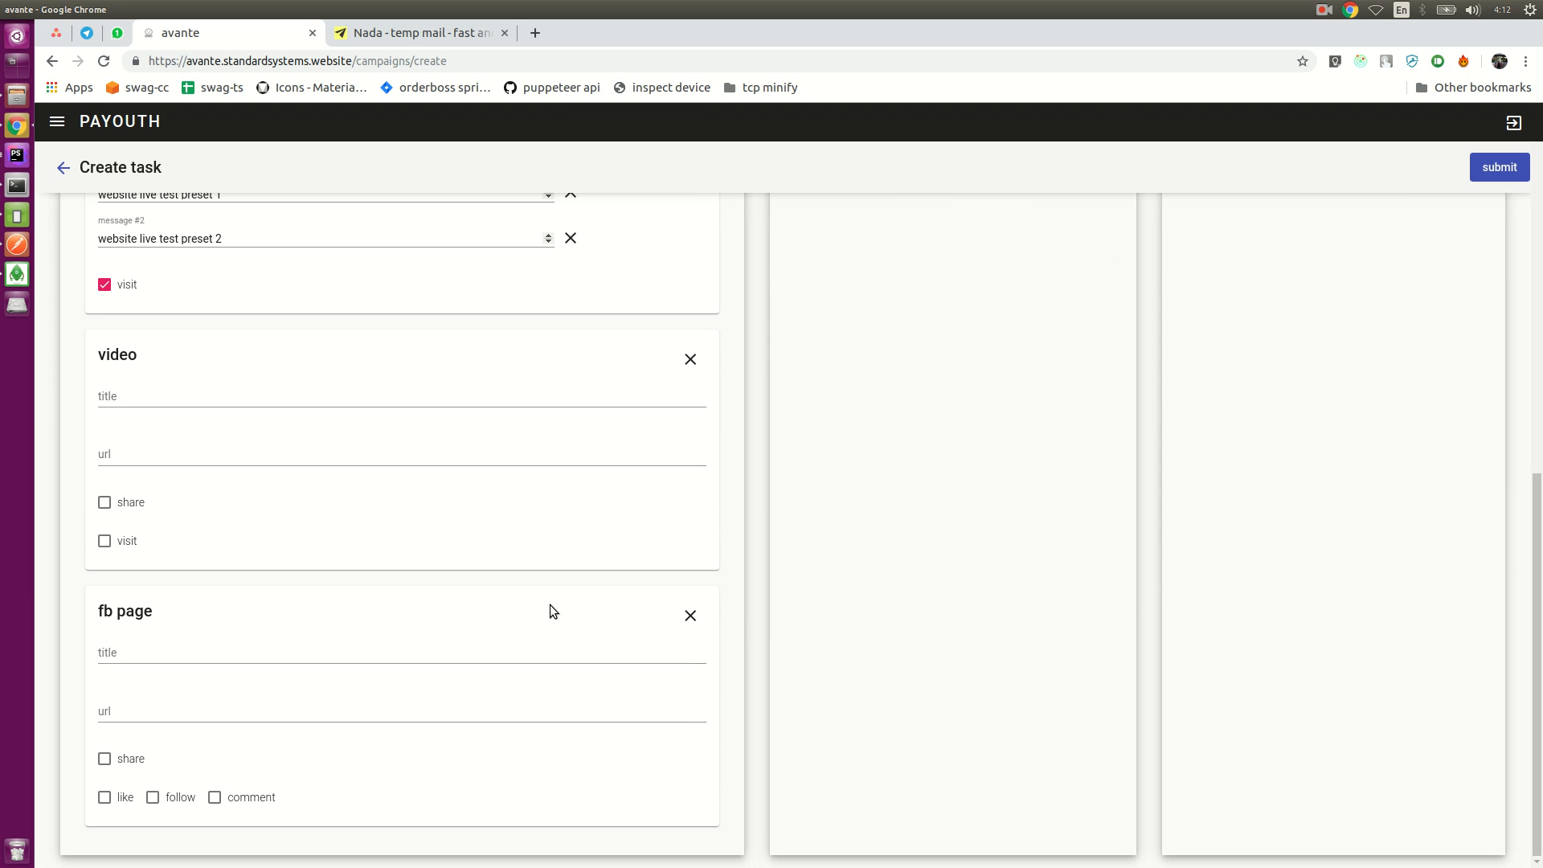
scroll(599, 606, "up", 3)
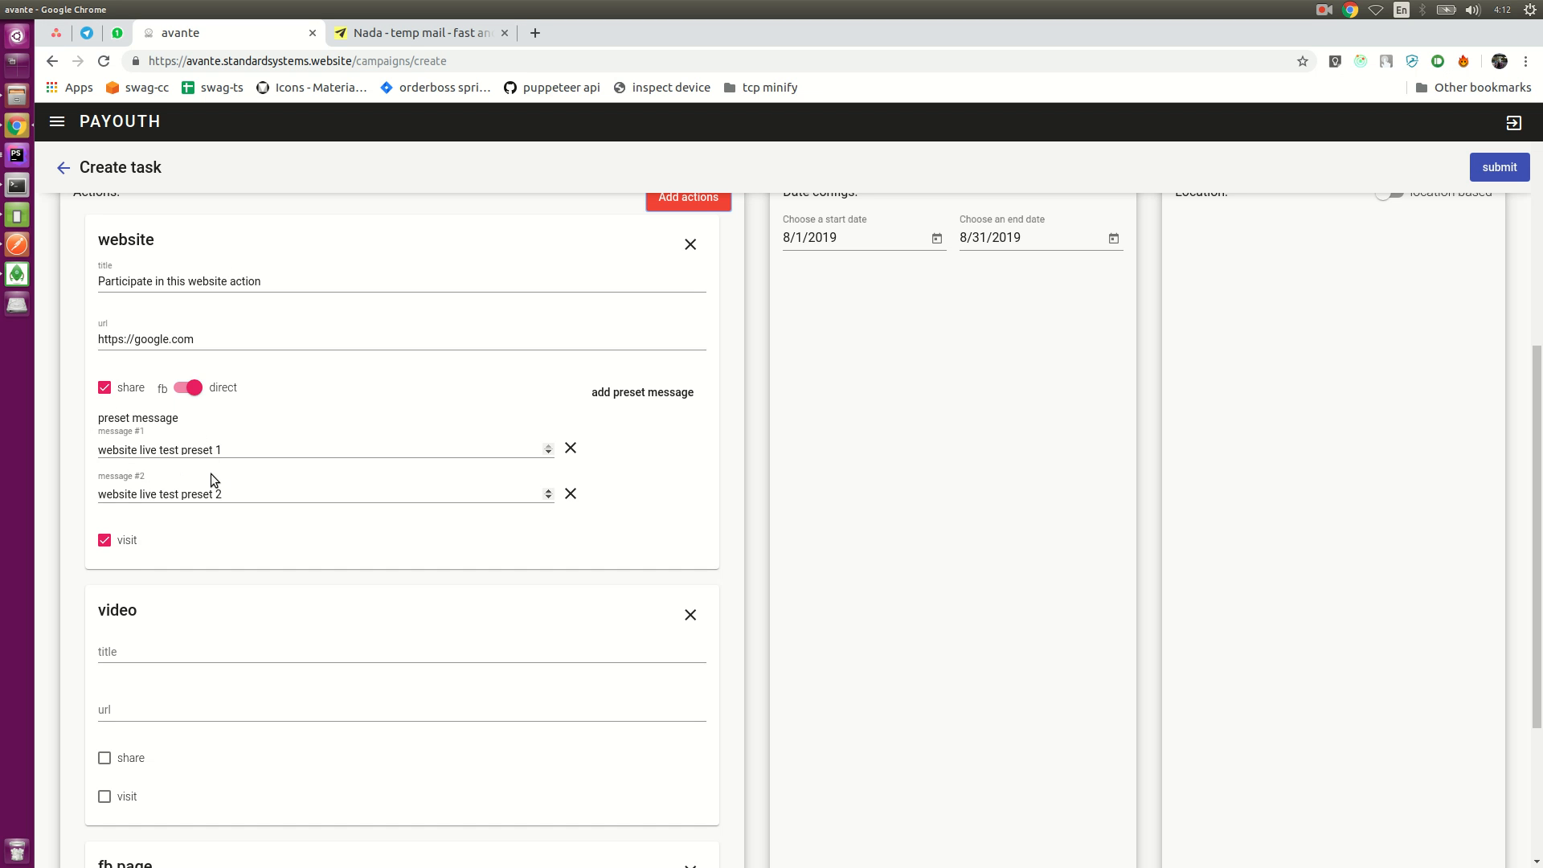
scroll(113, 531, "down", 3)
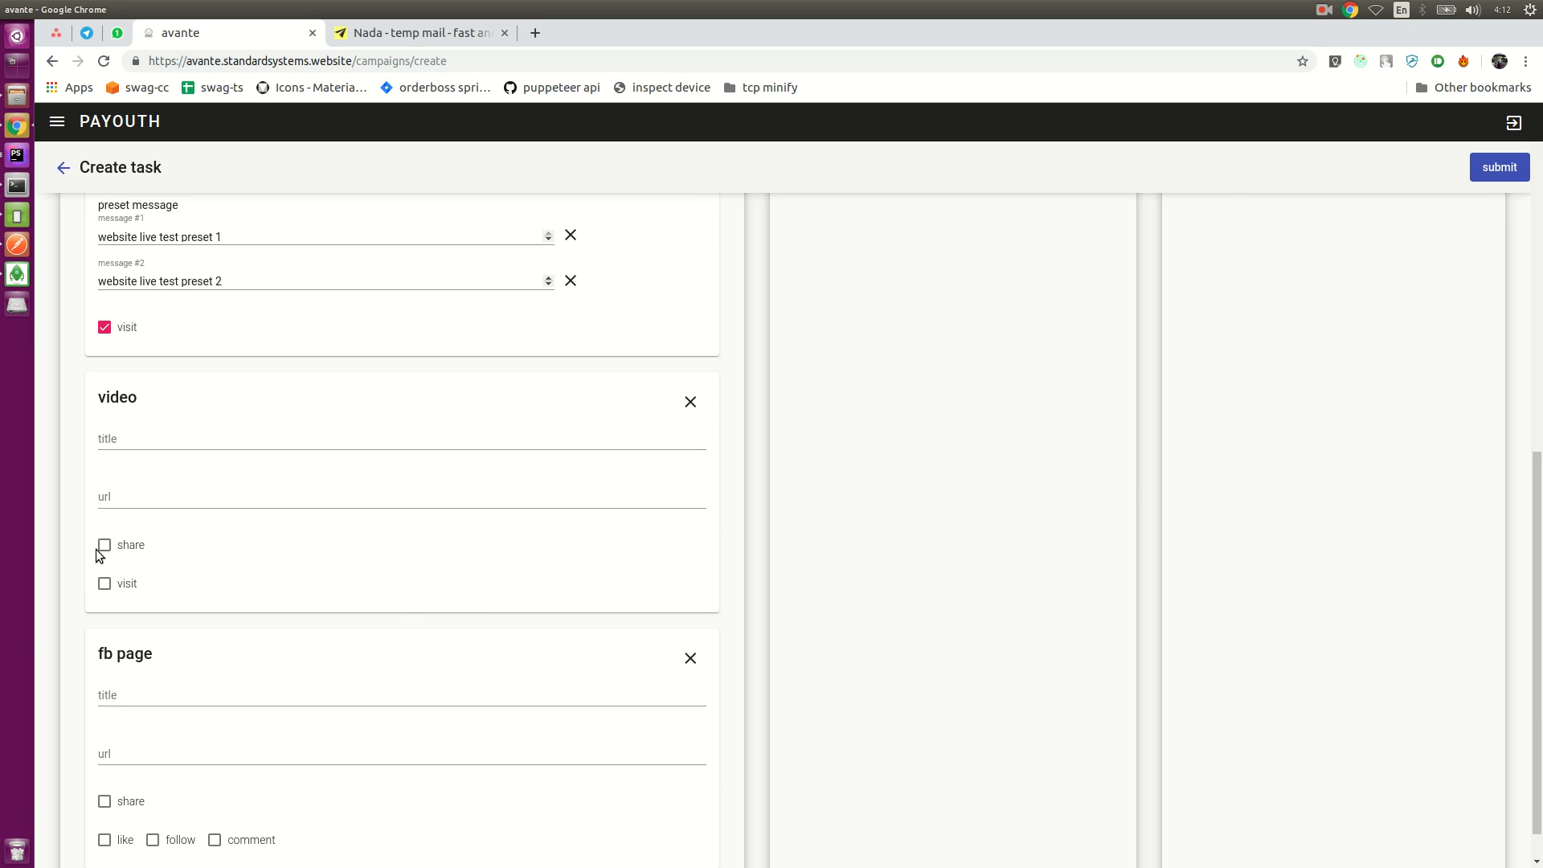
scroll(137, 683, "down", 1)
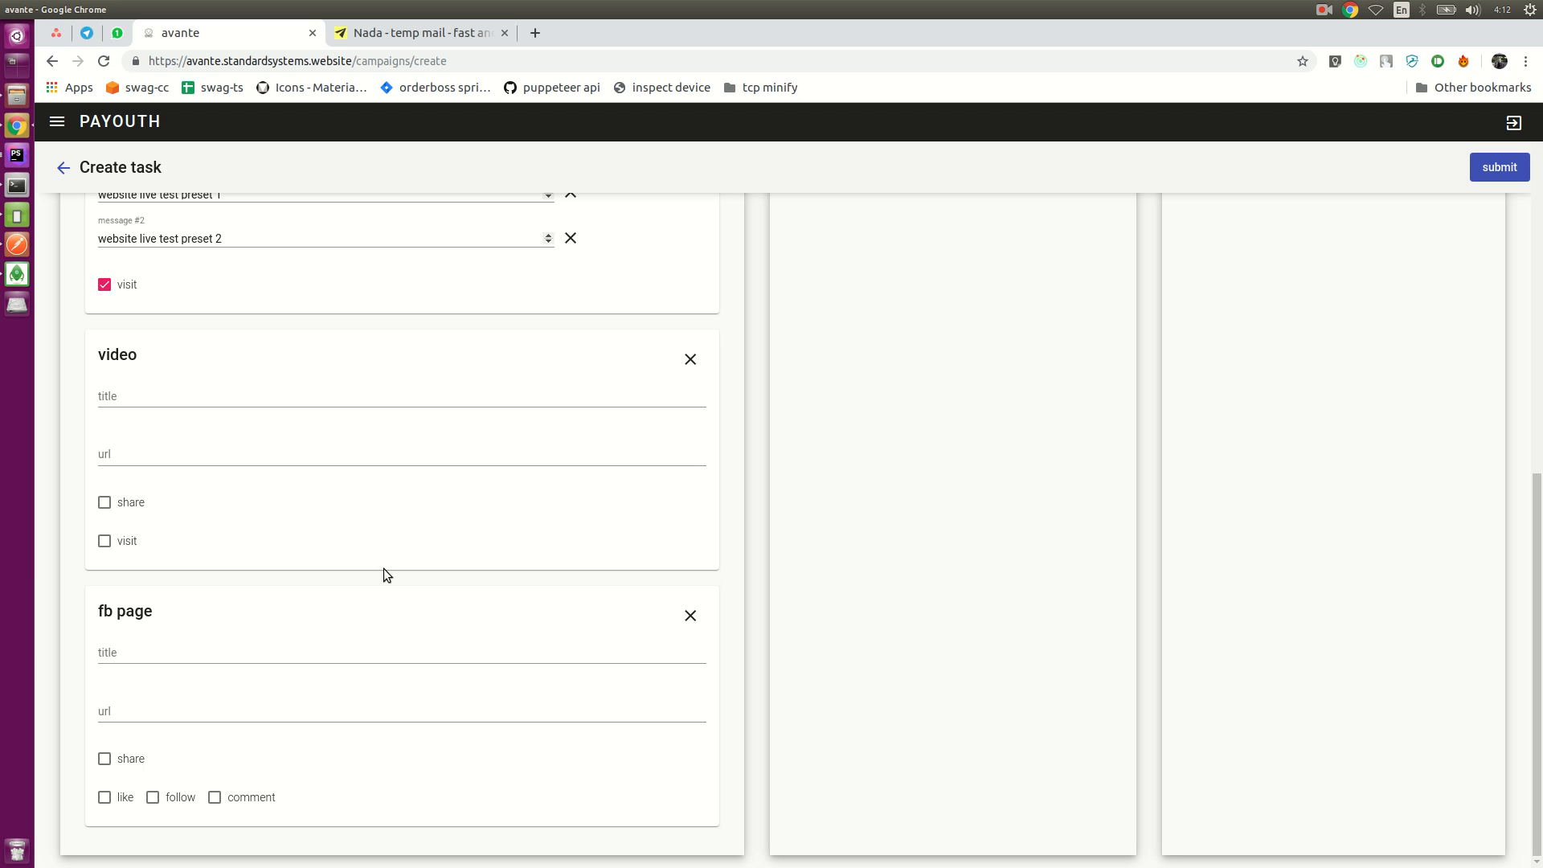
scroll(451, 568, "up", 6)
scroll(474, 572, "down", 6)
scroll(421, 540, "up", 4)
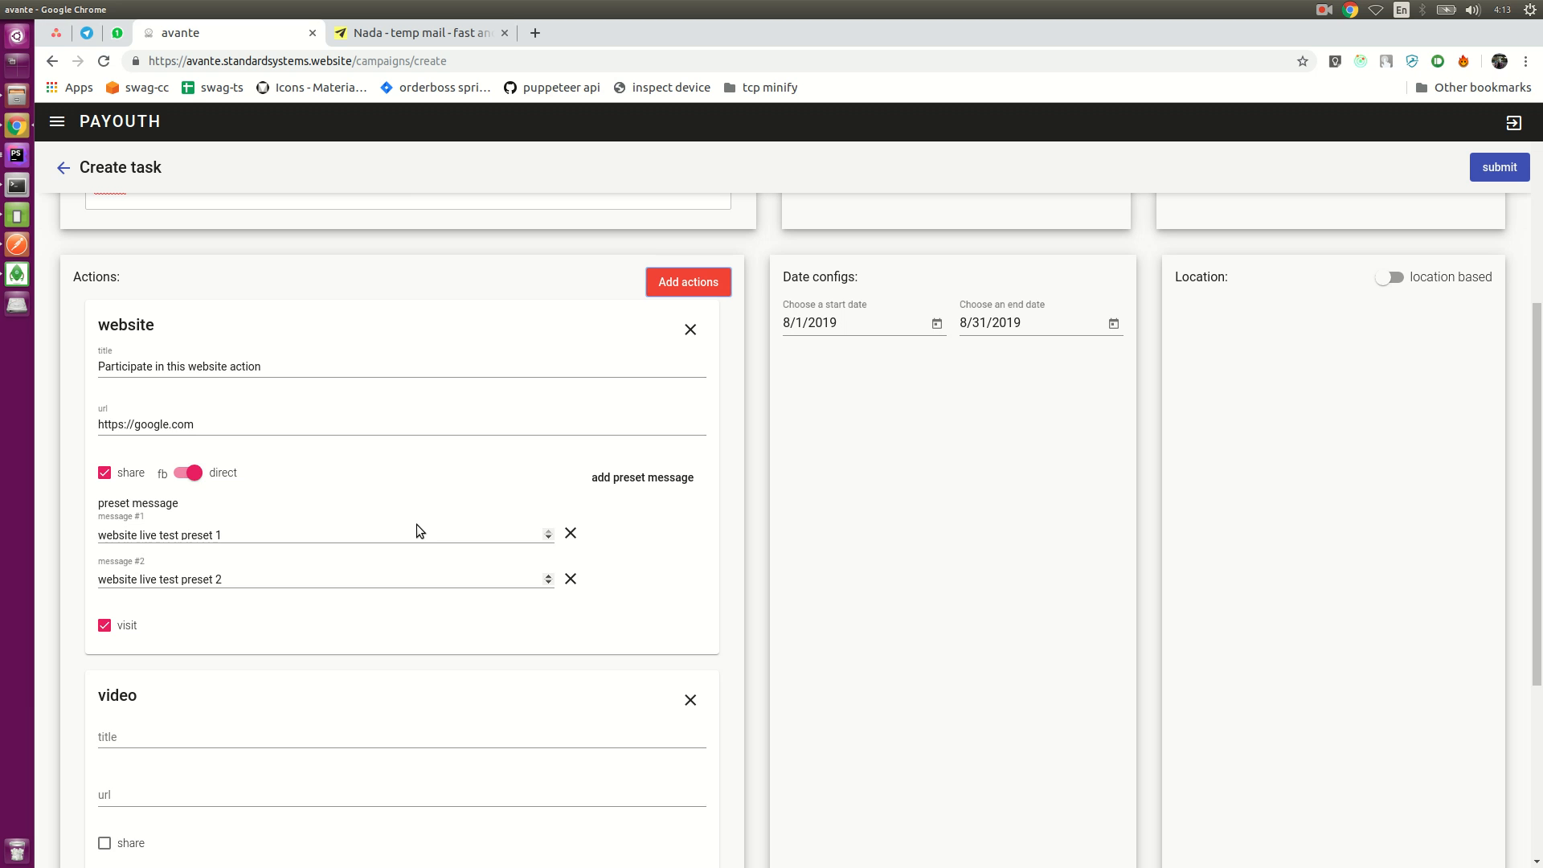
scroll(421, 523, "down", 3)
scroll(572, 498, "up", 3)
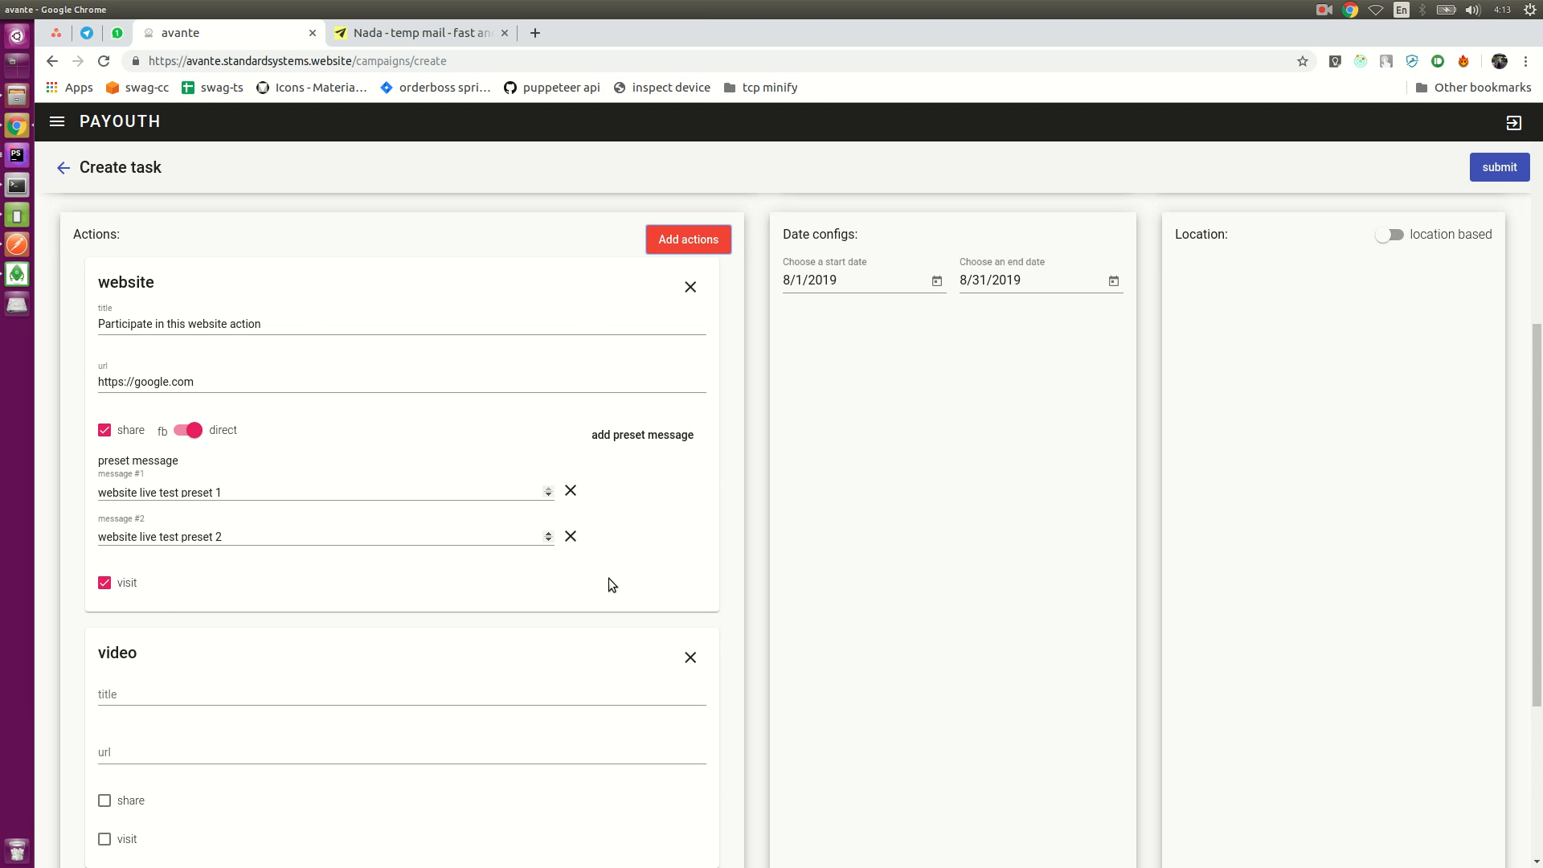
scroll(652, 566, "down", 4)
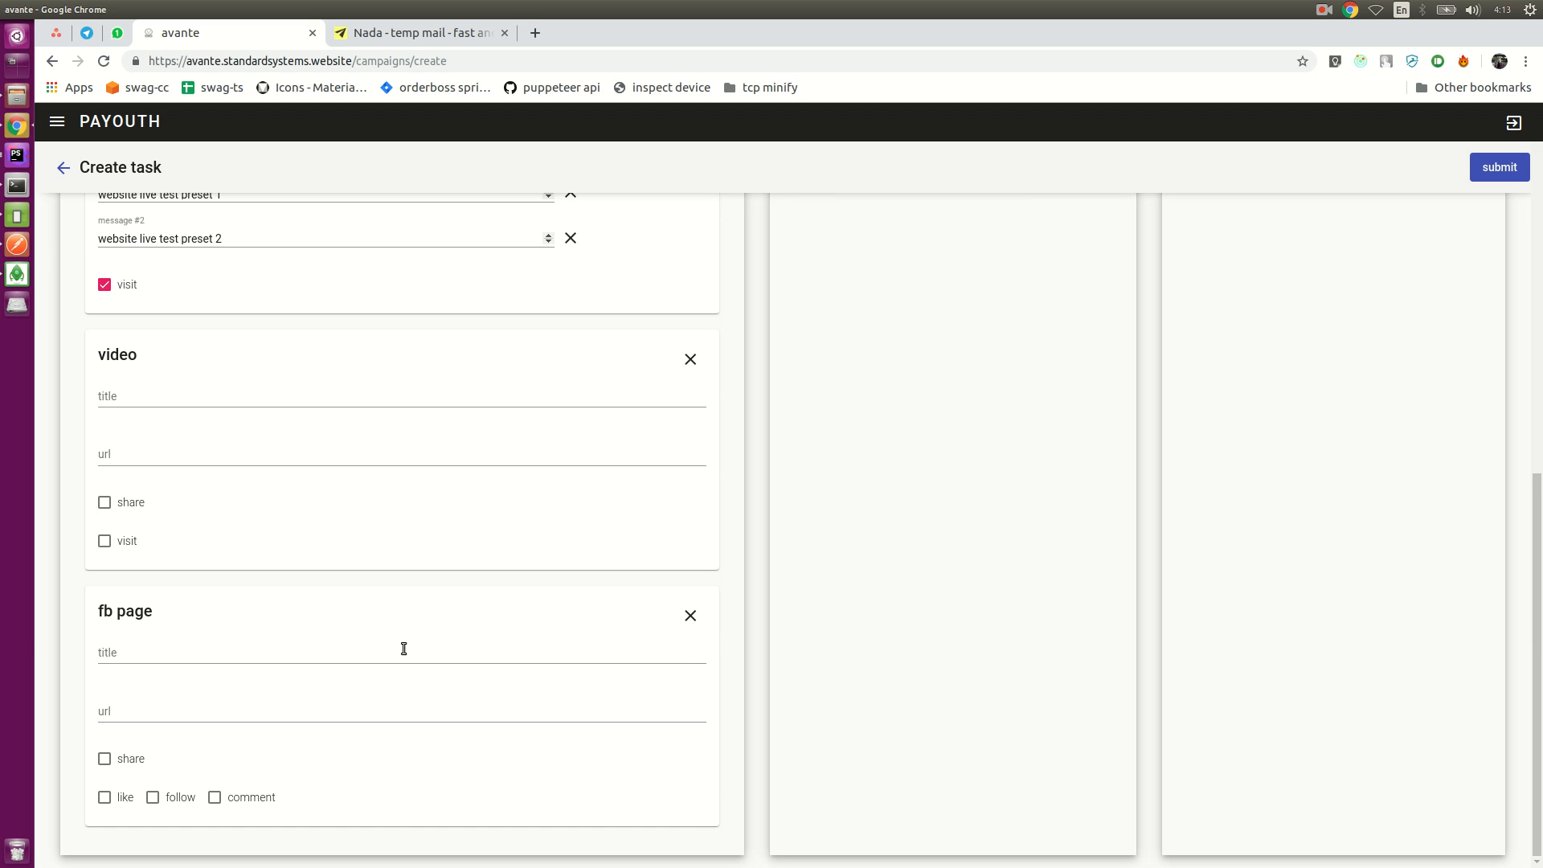
scroll(450, 627, "up", 4)
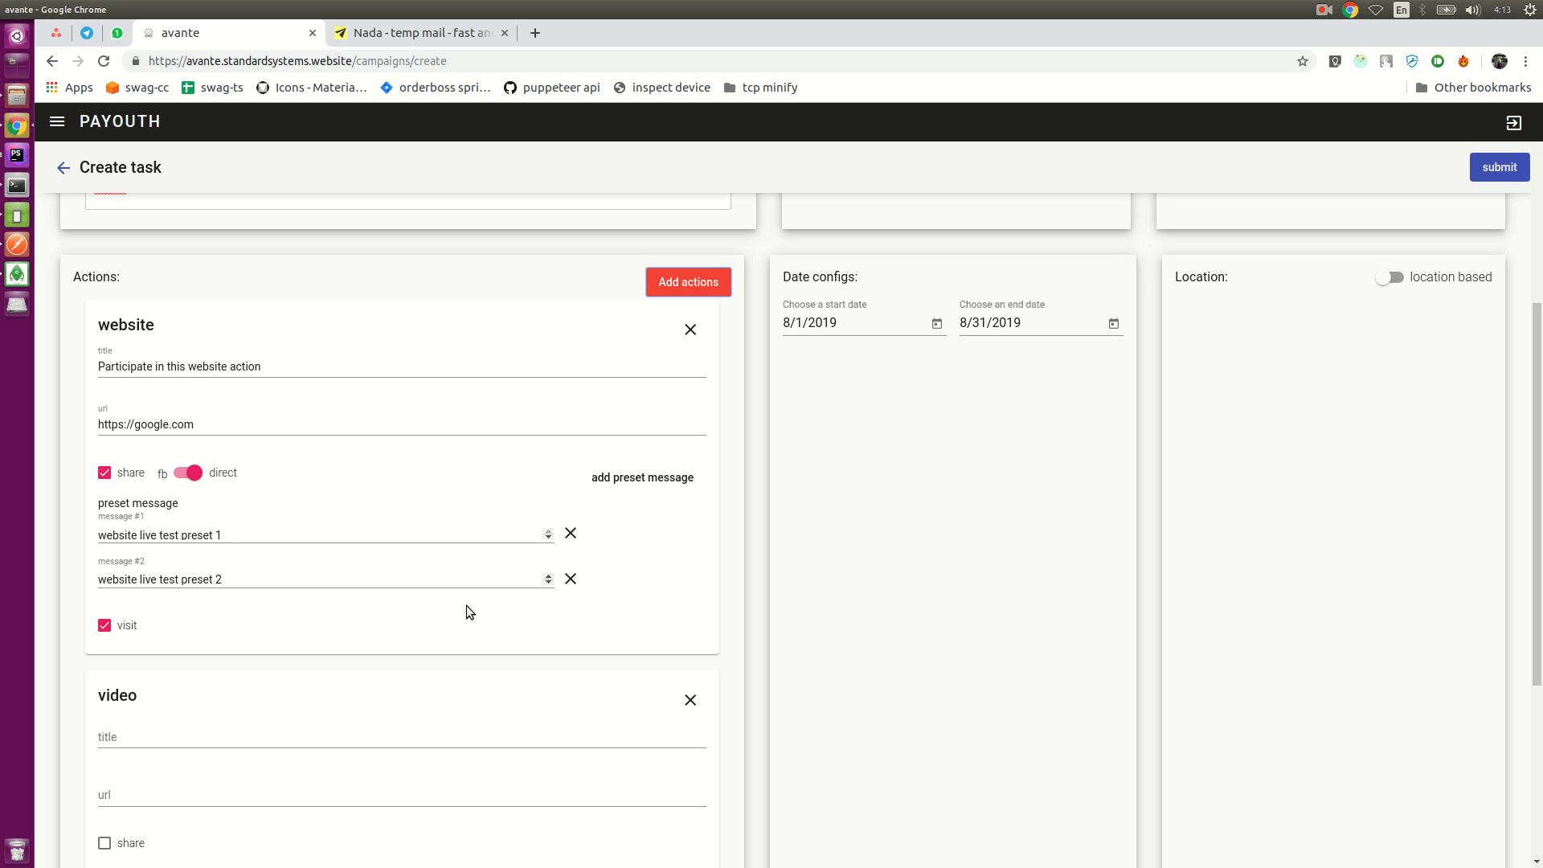
scroll(466, 605, "down", 2)
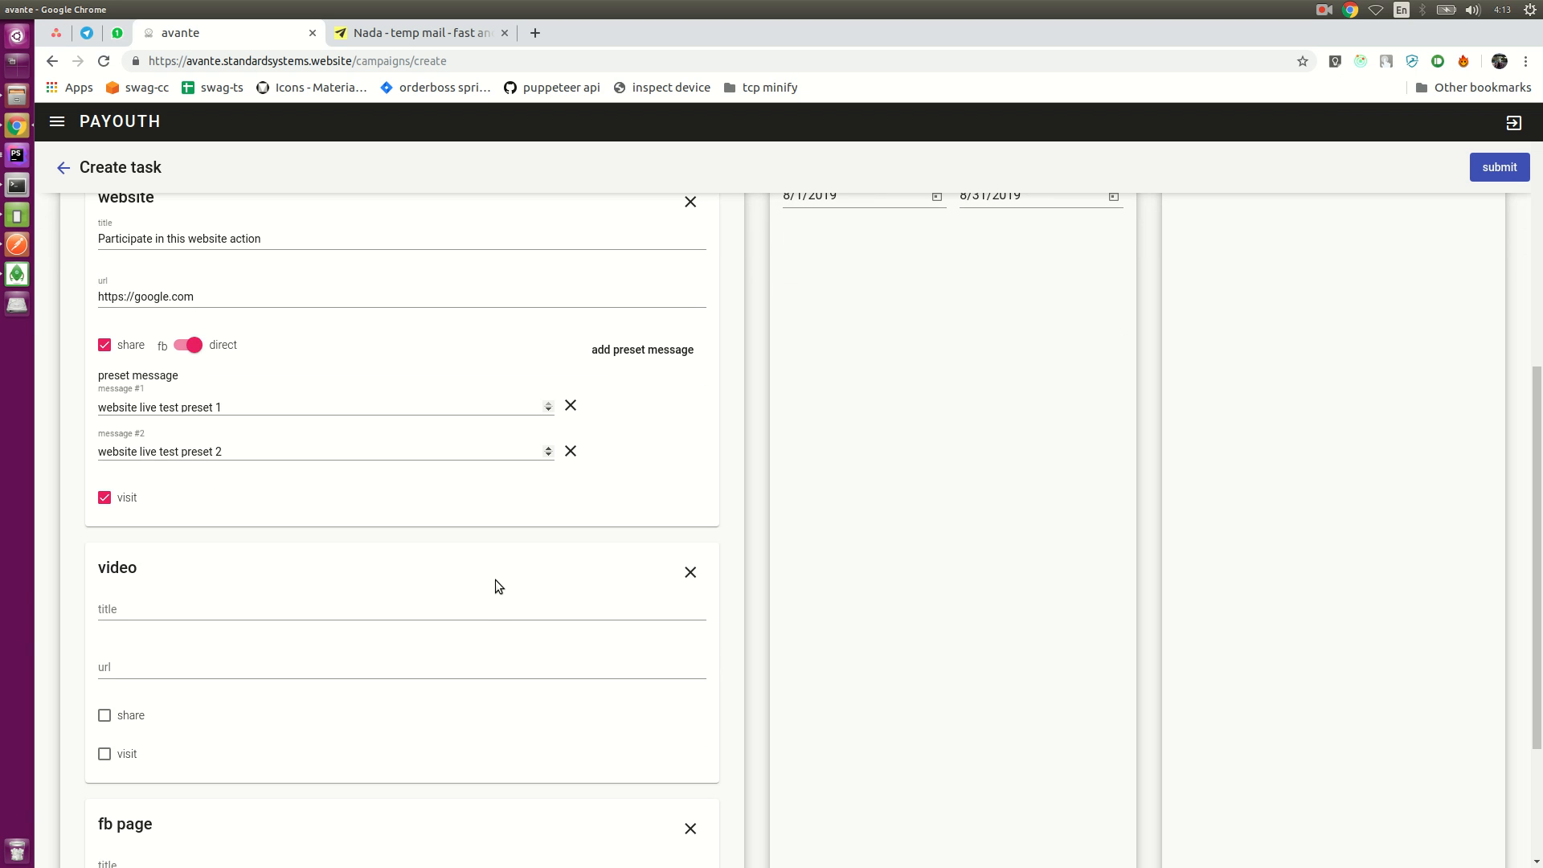
scroll(420, 477, "down", 1)
scroll(363, 475, "up", 2)
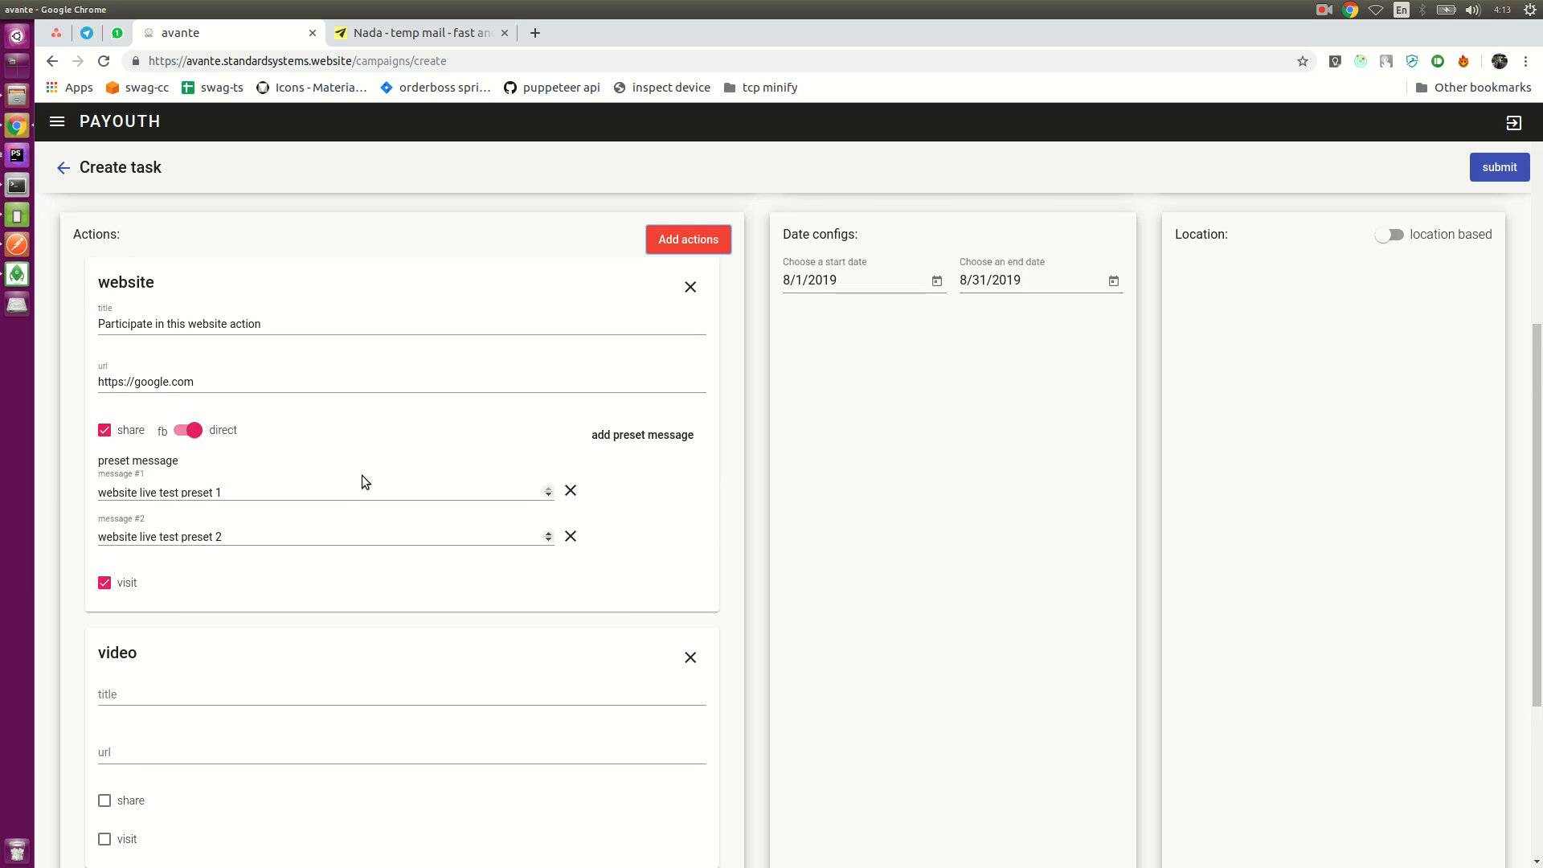
scroll(362, 463, "down", 3)
scroll(362, 463, "down", 2)
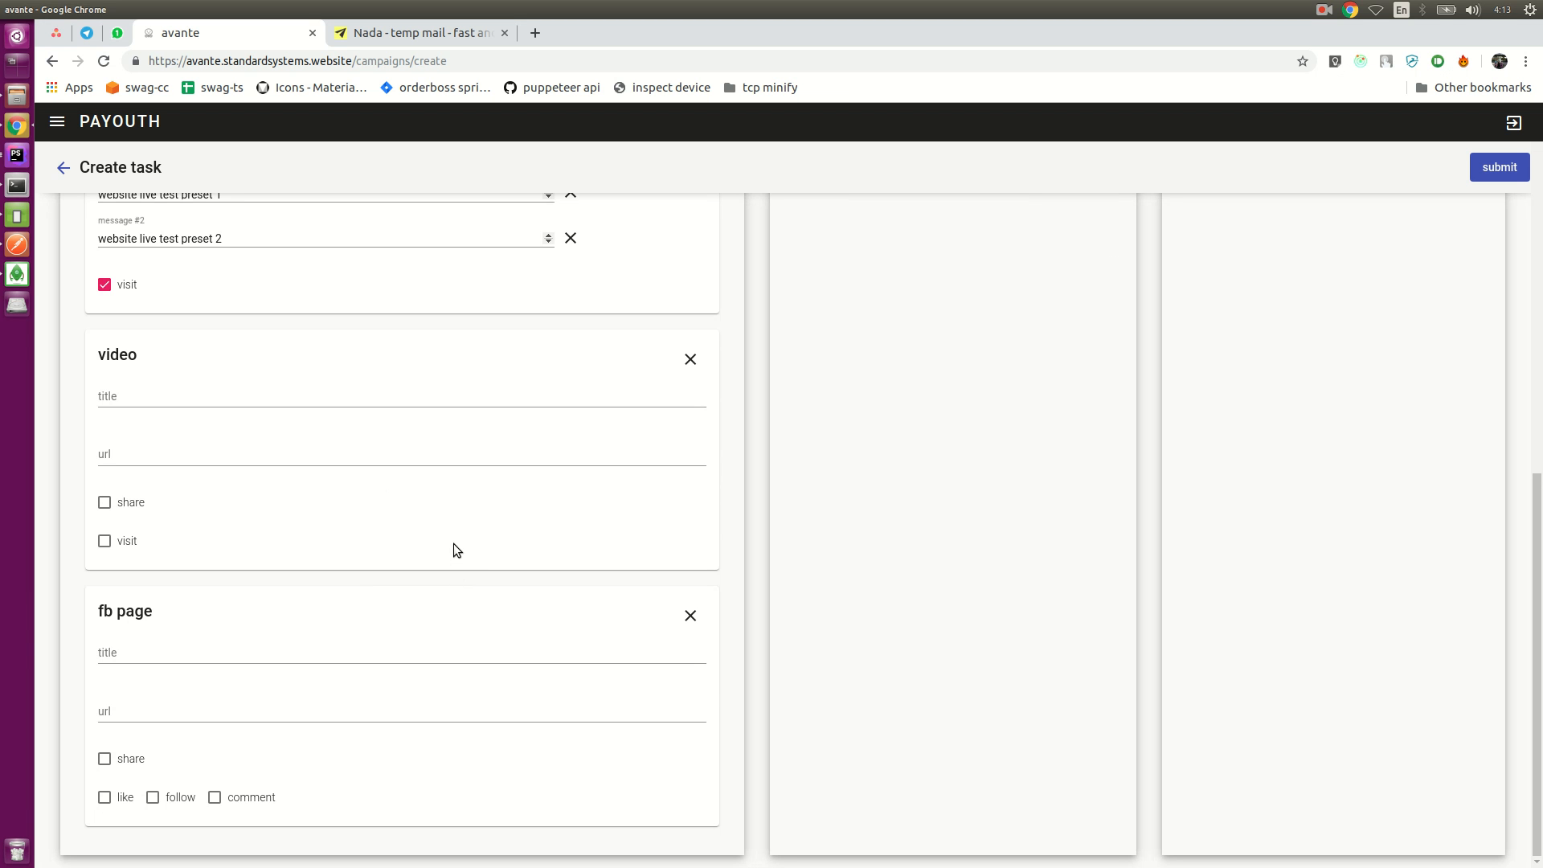
scroll(544, 515, "up", 12)
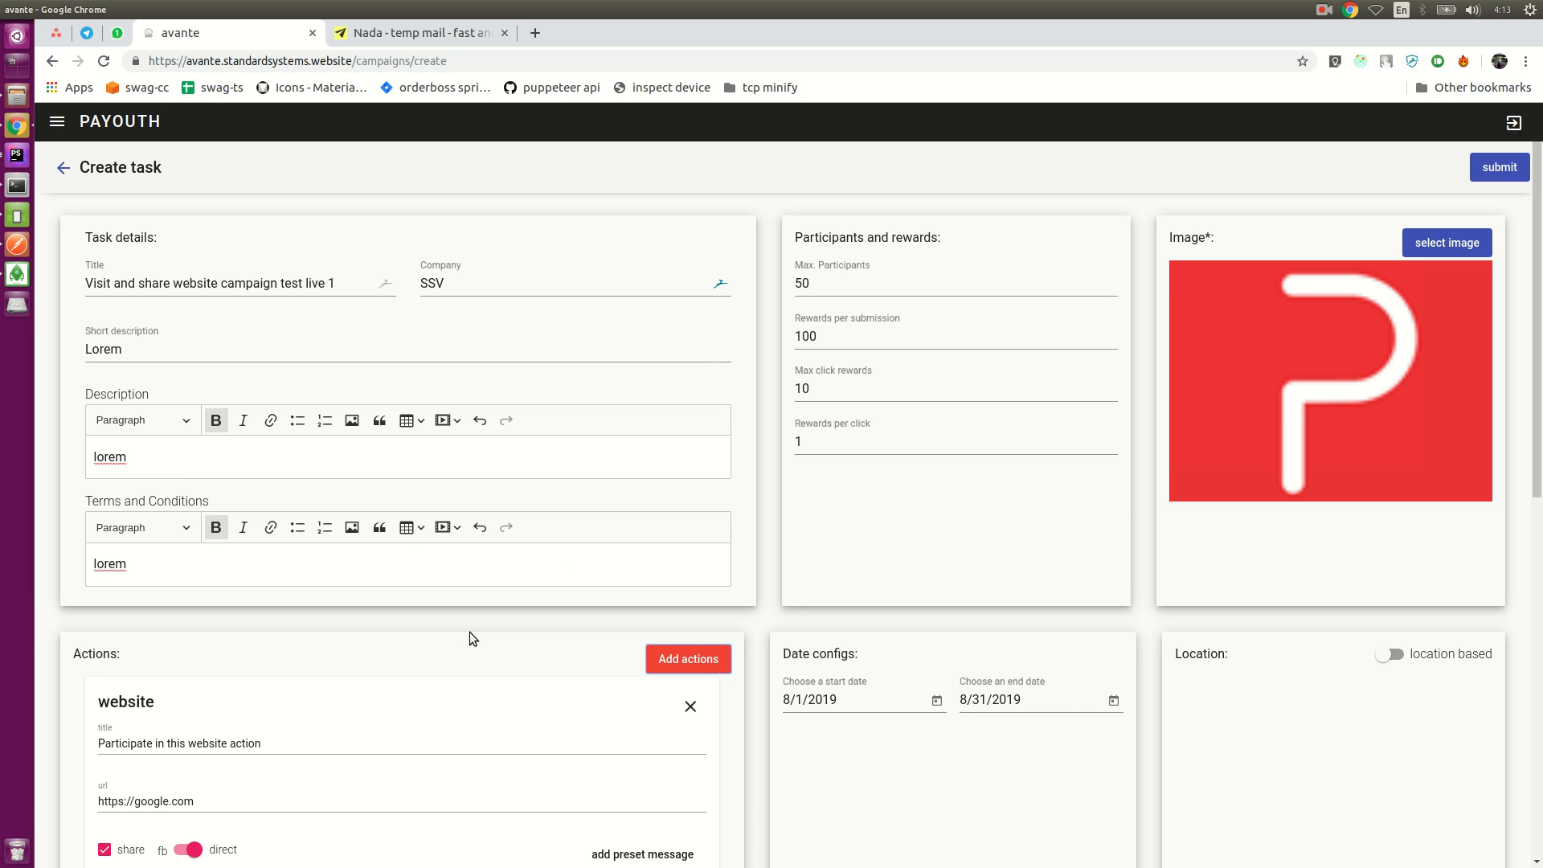
scroll(266, 640, "down", 4)
scroll(154, 686, "down", 3)
scroll(253, 629, "down", 2)
scroll(404, 566, "up", 6)
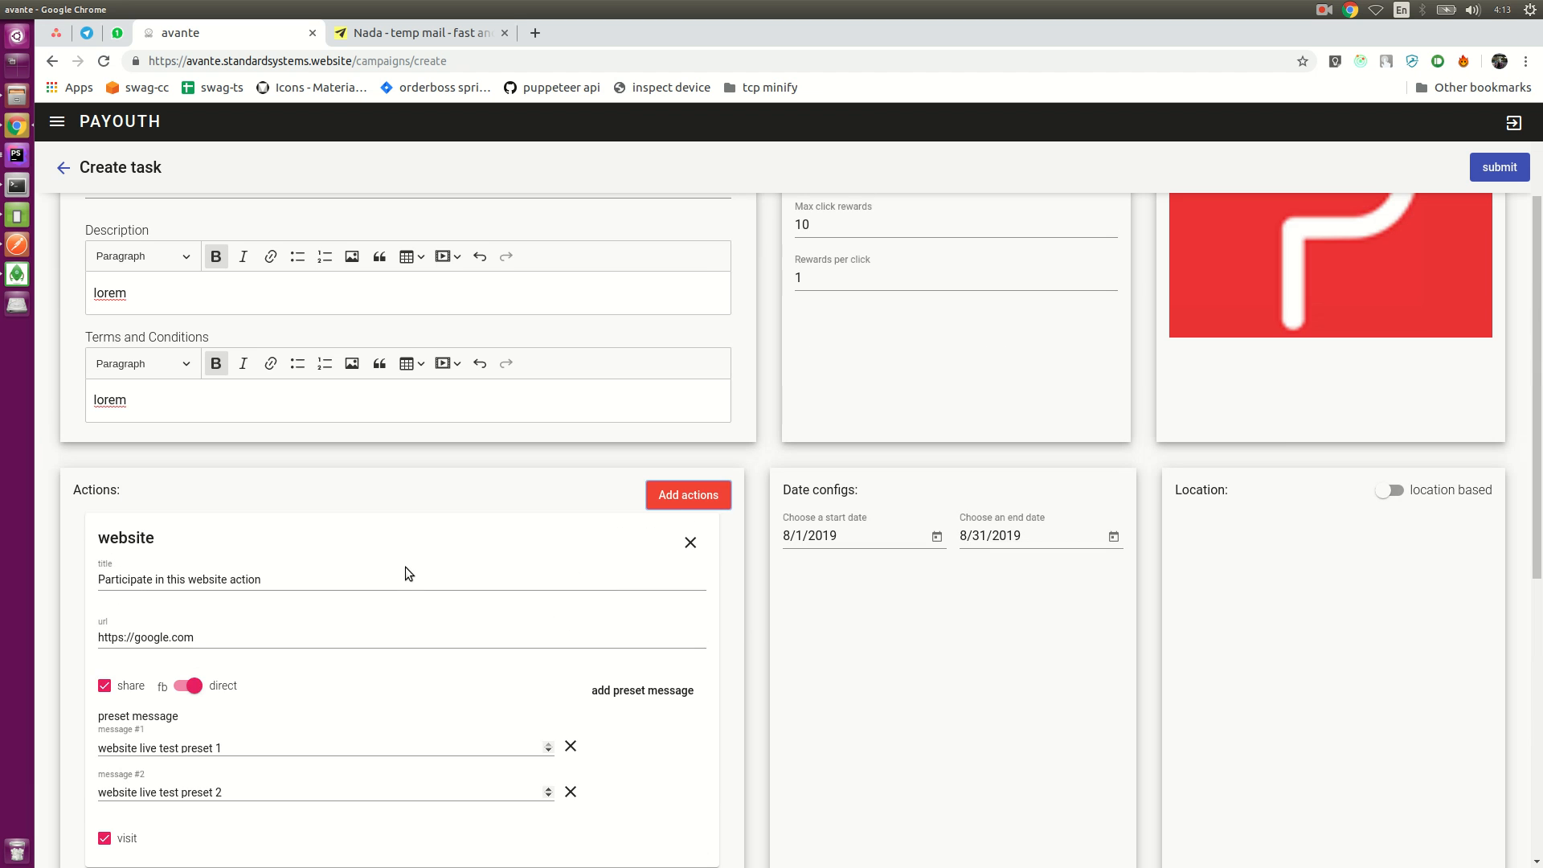
scroll(415, 610, "down", 5)
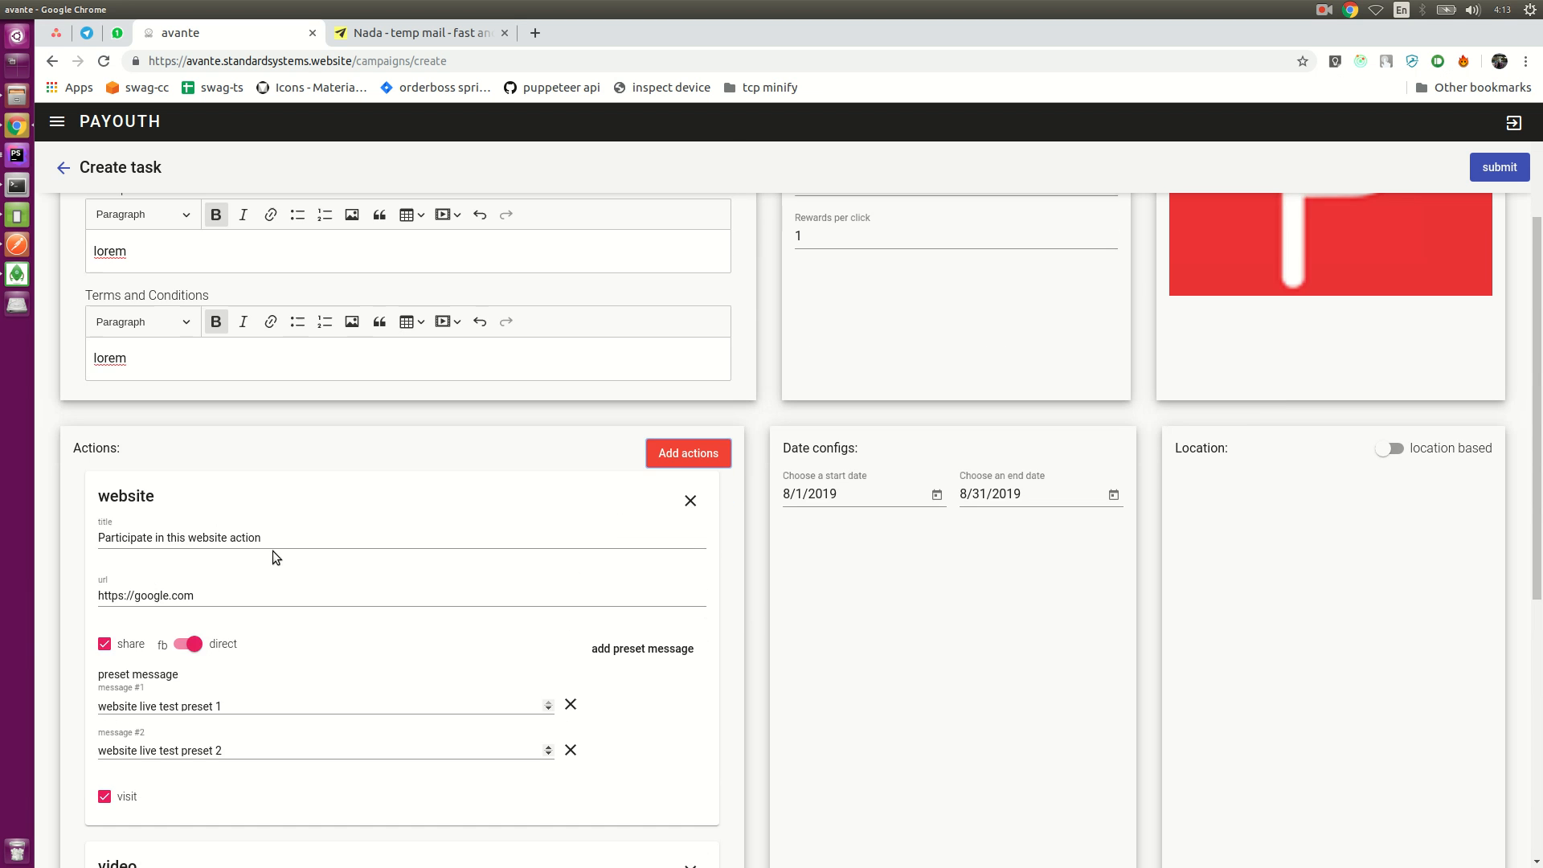
scroll(415, 616, "down", 1)
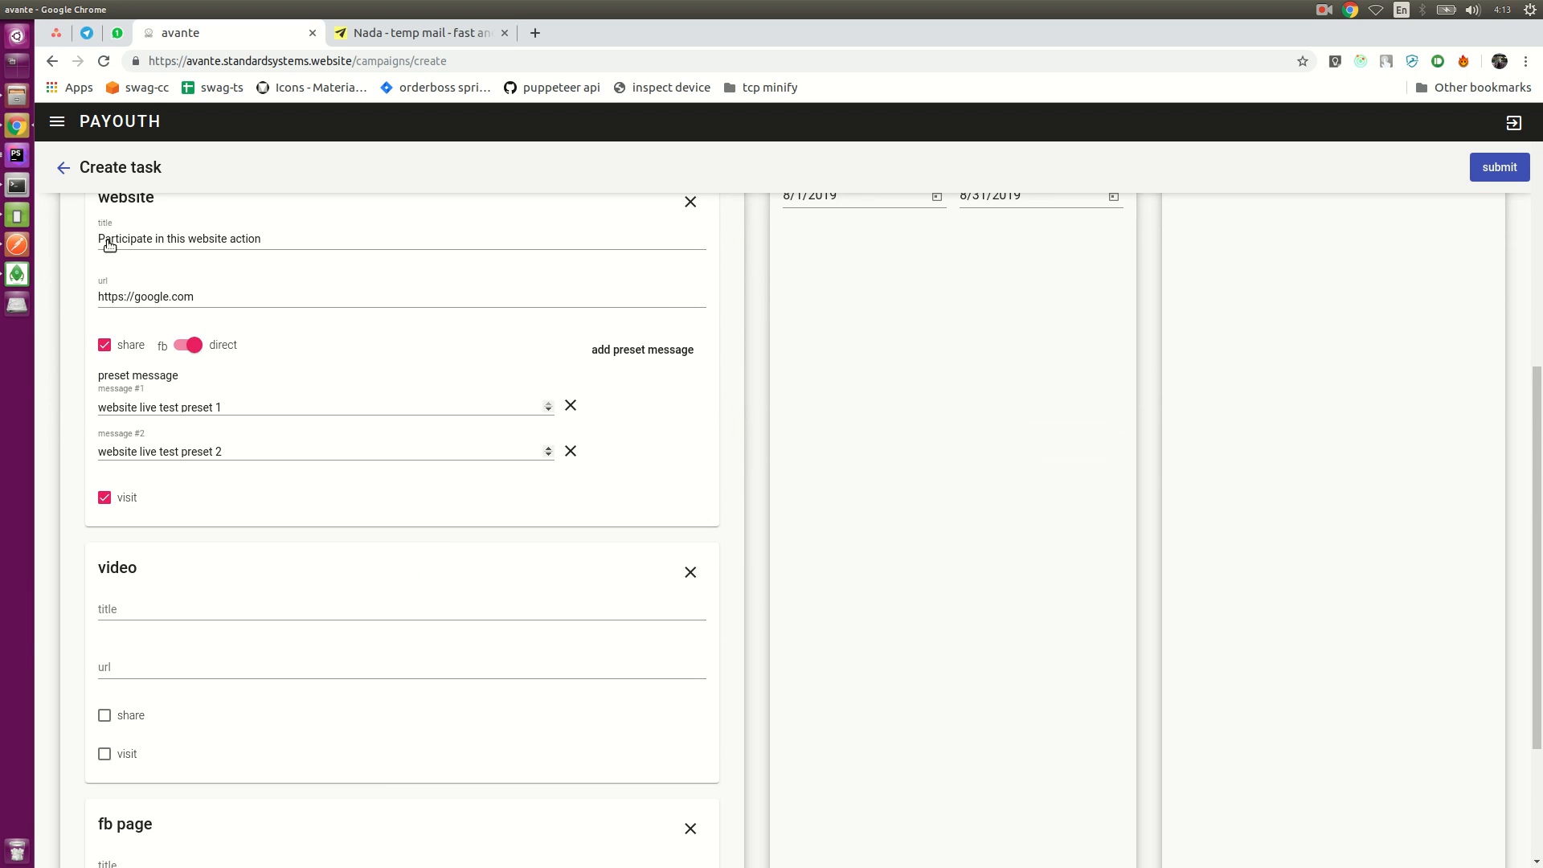
scroll(599, 386, "up", 6)
scroll(635, 434, "down", 3)
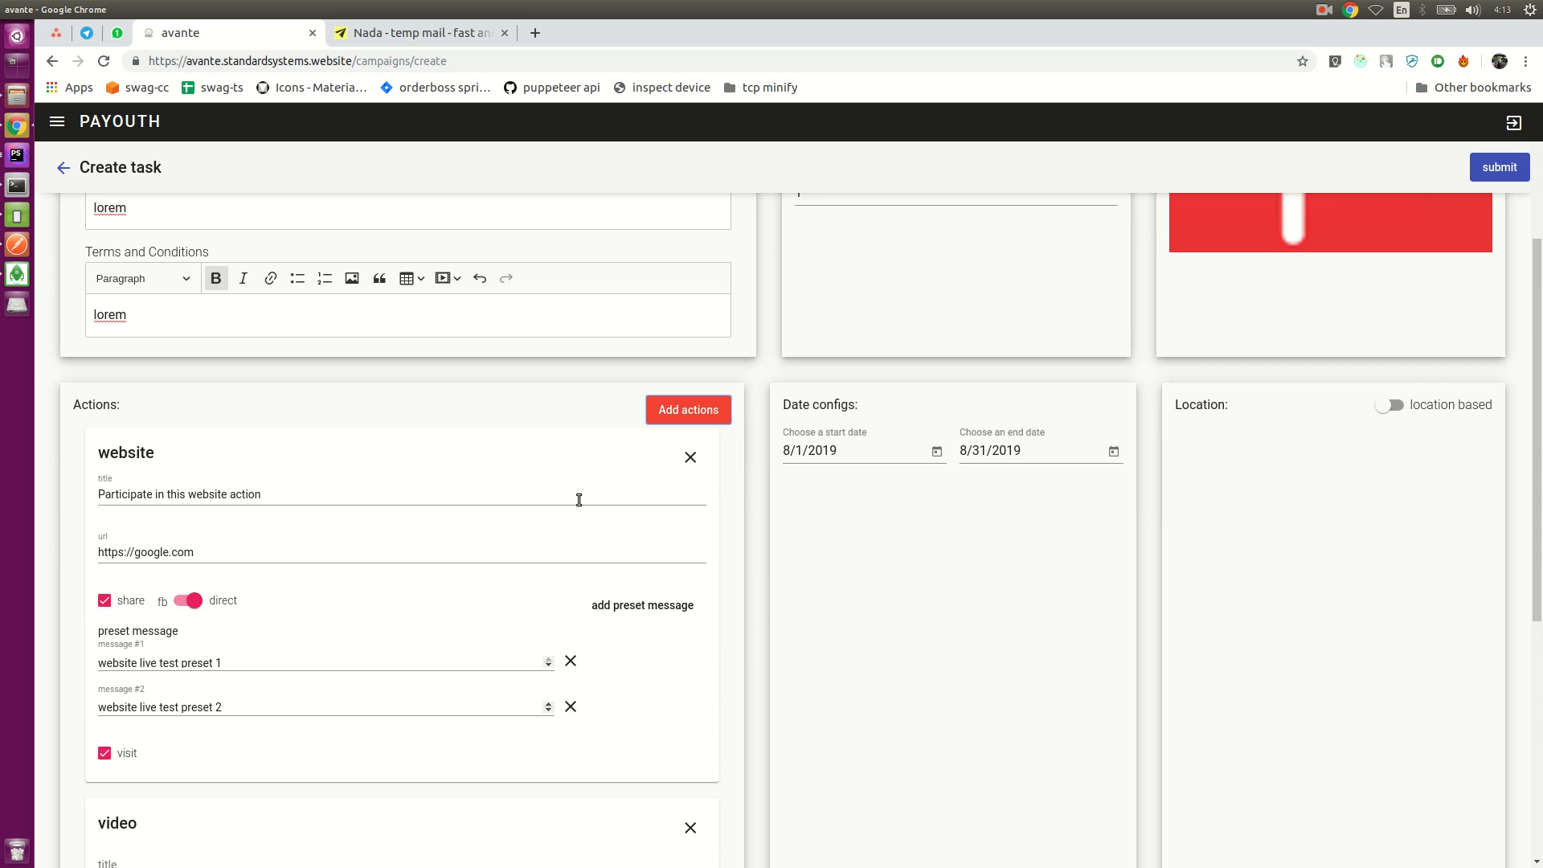
scroll(597, 492, "down", 3)
scroll(279, 607, "down", 1)
scroll(553, 583, "down", 3)
scroll(566, 572, "up", 3)
scroll(310, 526, "down", 3)
- Review the rewards per submission, max click rewards and rewards per click in relation to the task's actions
scroll(393, 547, "up", 10)
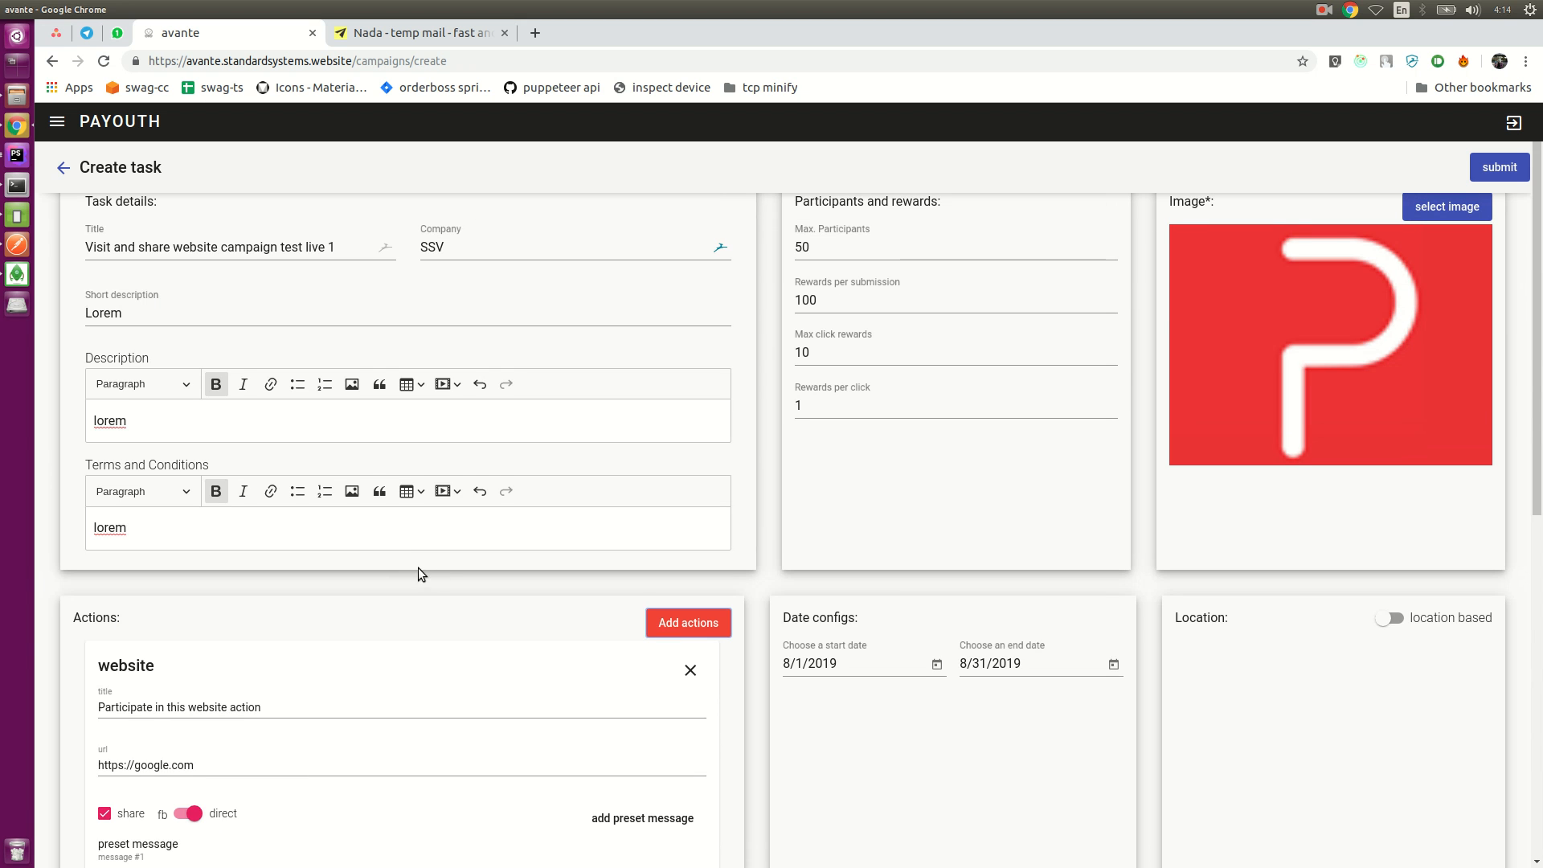
scroll(418, 569, "up", 1)
double_click(852, 336)
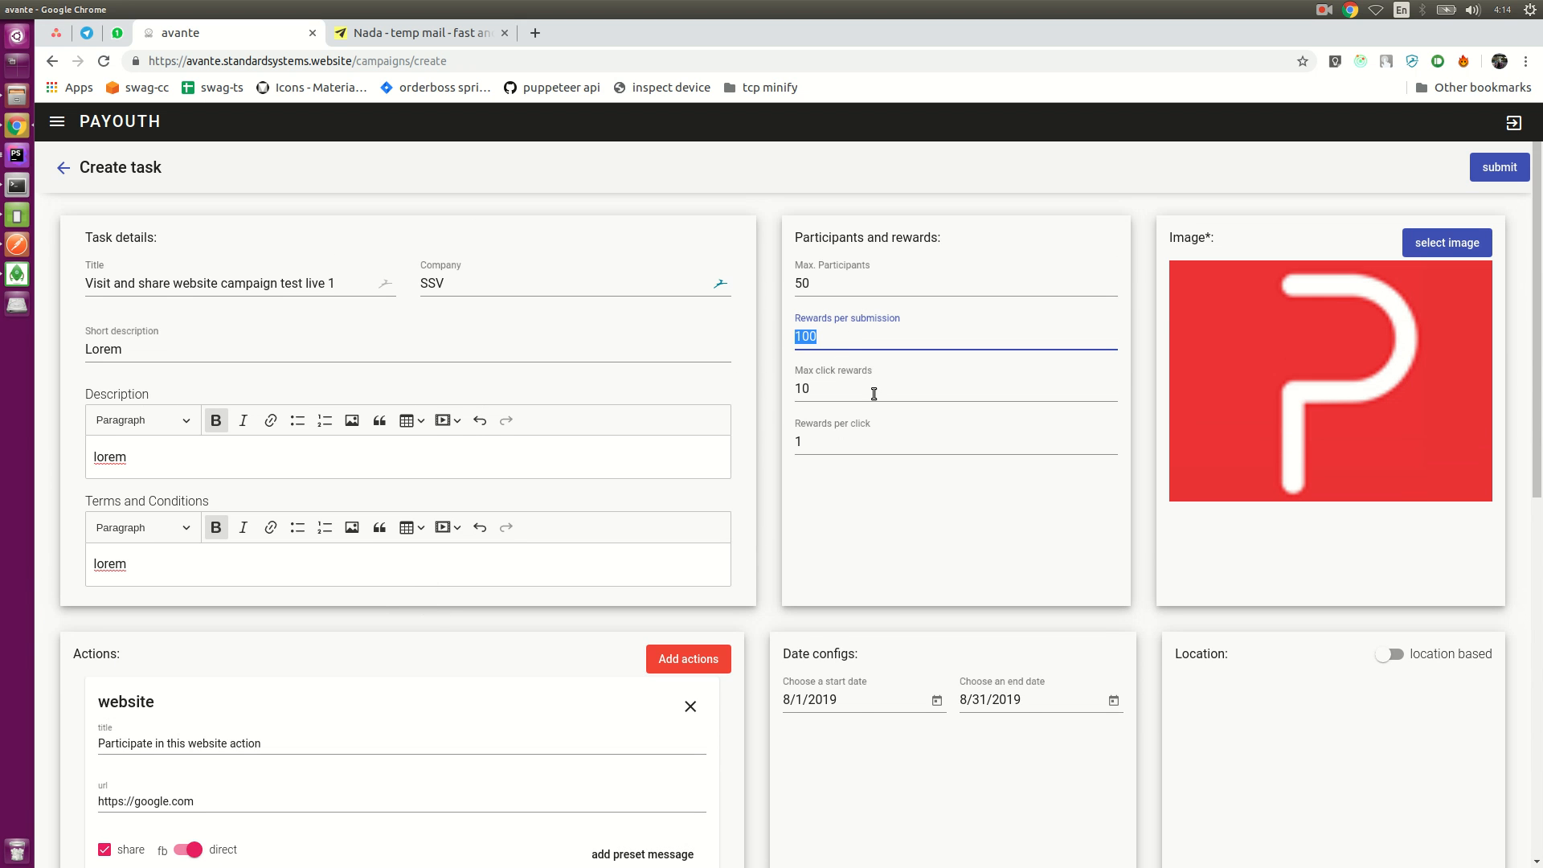
left_click_drag(840, 395, 794, 391)
left_click_drag(822, 442, 789, 439)
left_click(806, 393)
left_click(827, 444)
double_click(823, 392)
left_click(821, 445)
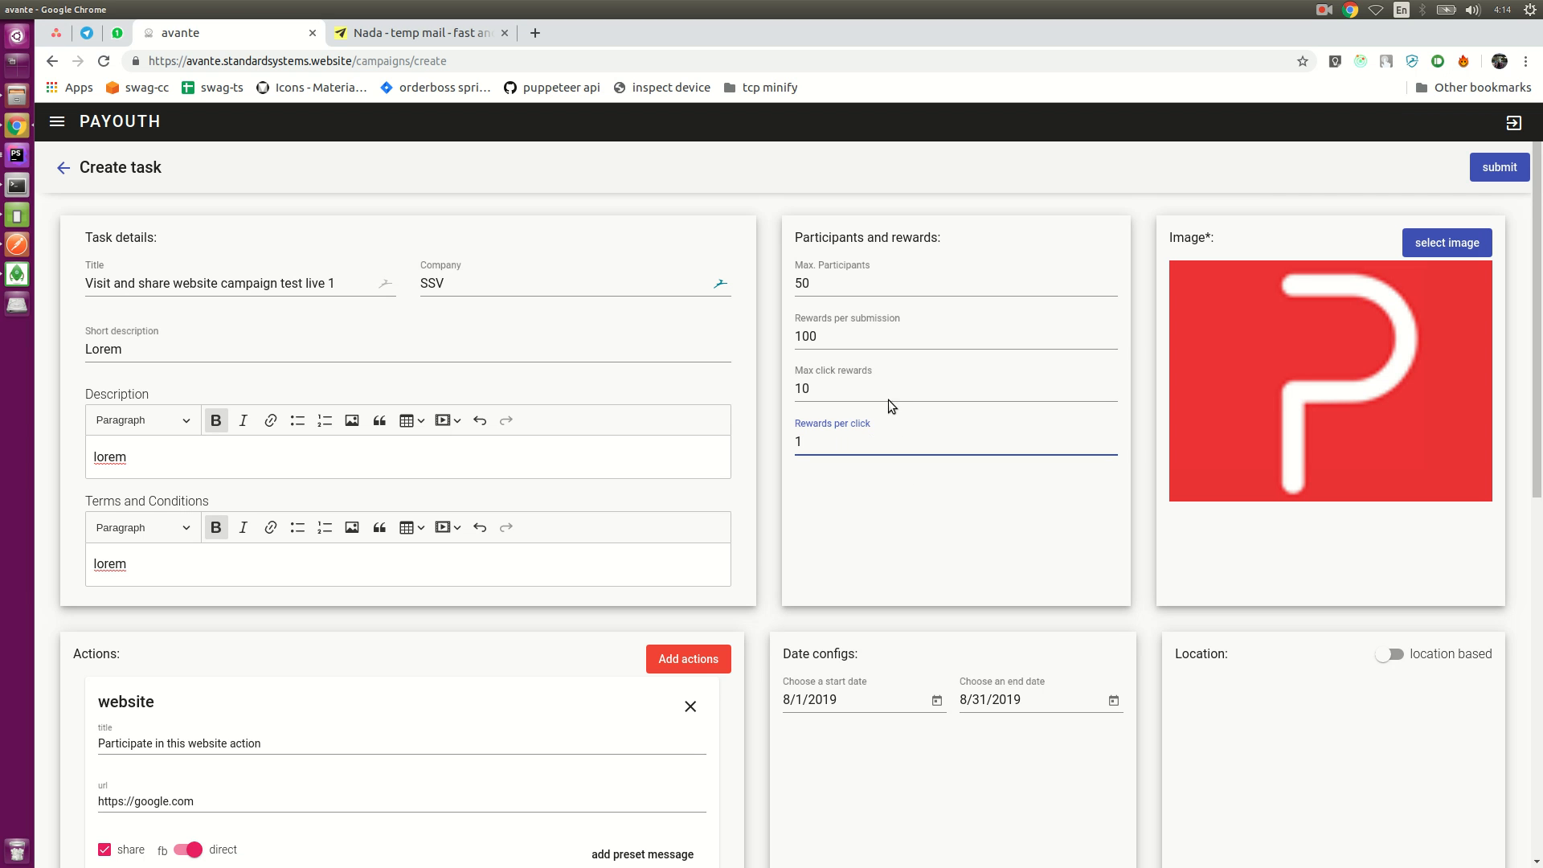
double_click(816, 347)
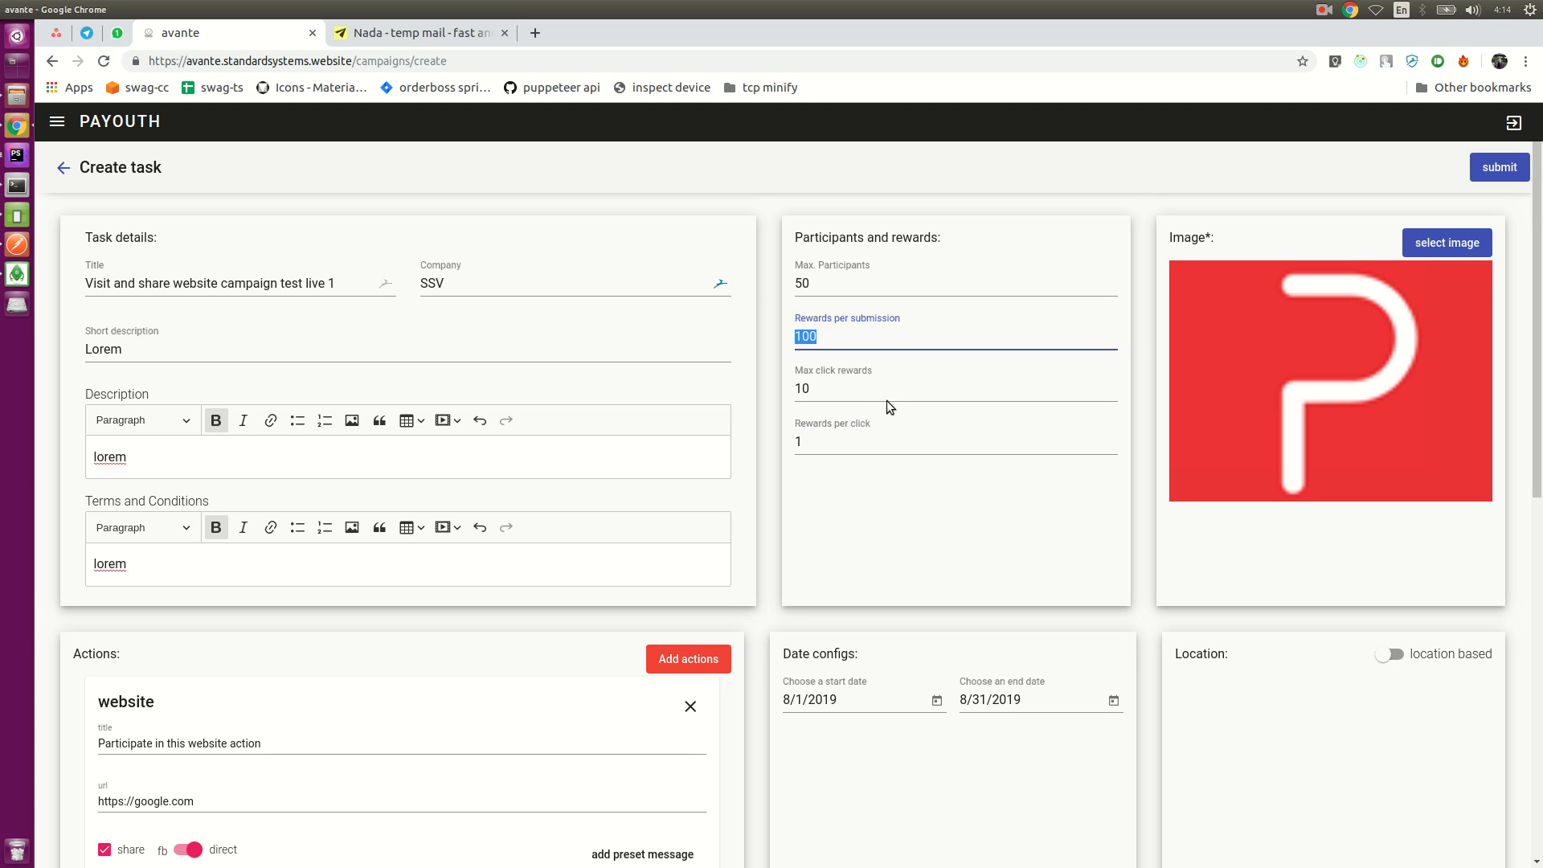
scroll(866, 405, "down", 5)
scroll(868, 403, "up", 5)
double_click(844, 389)
left_click(866, 403)
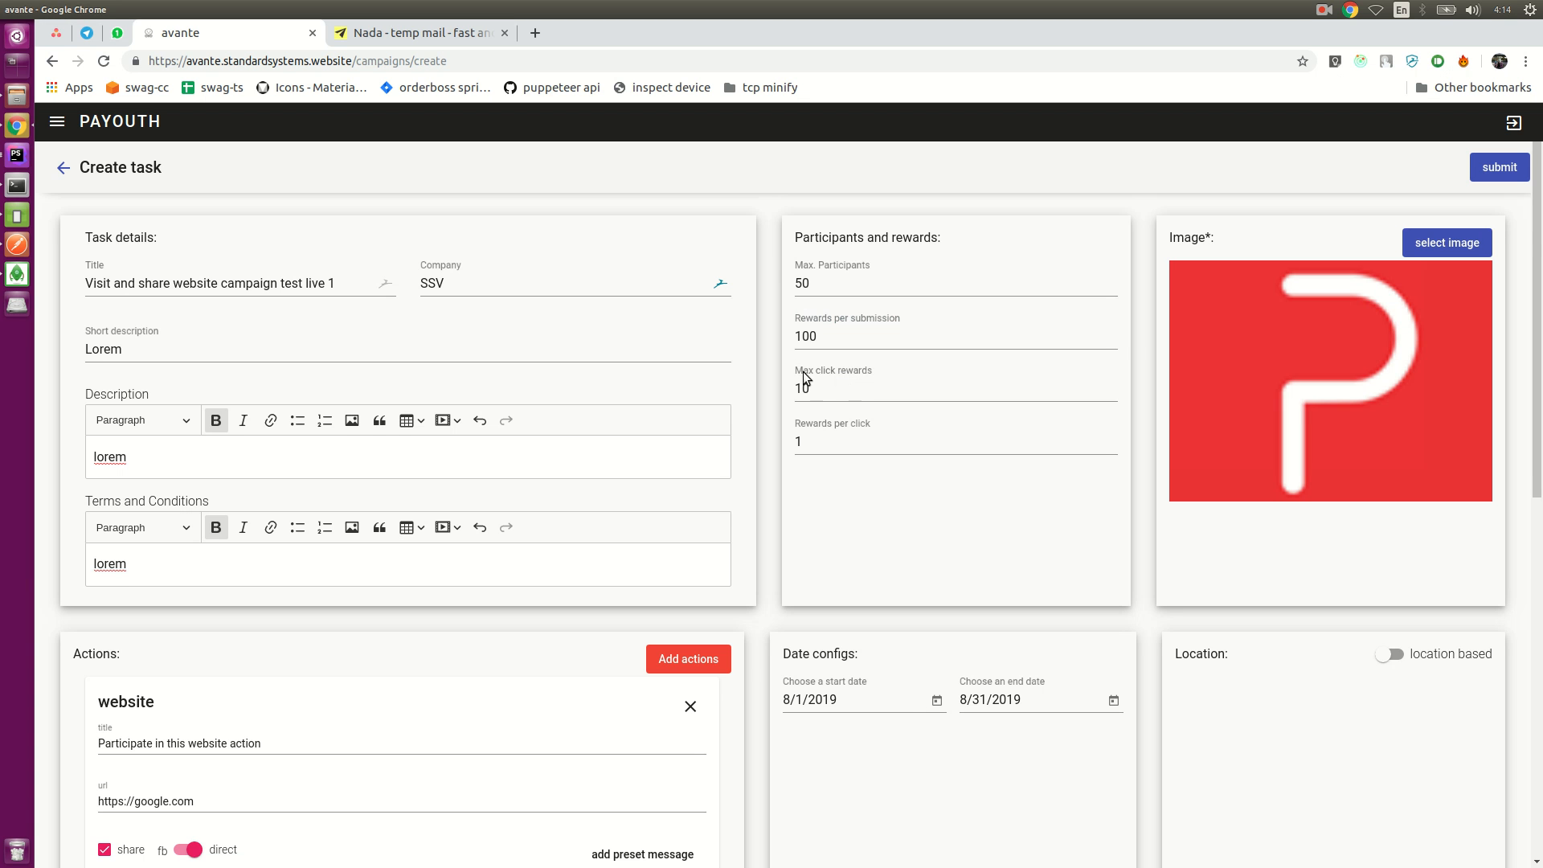
- Enable sharing for the task's video action and set its share mode to direct
scroll(849, 402, "down", 5)
scroll(851, 410, "up", 5)
scroll(874, 494, "down", 5)
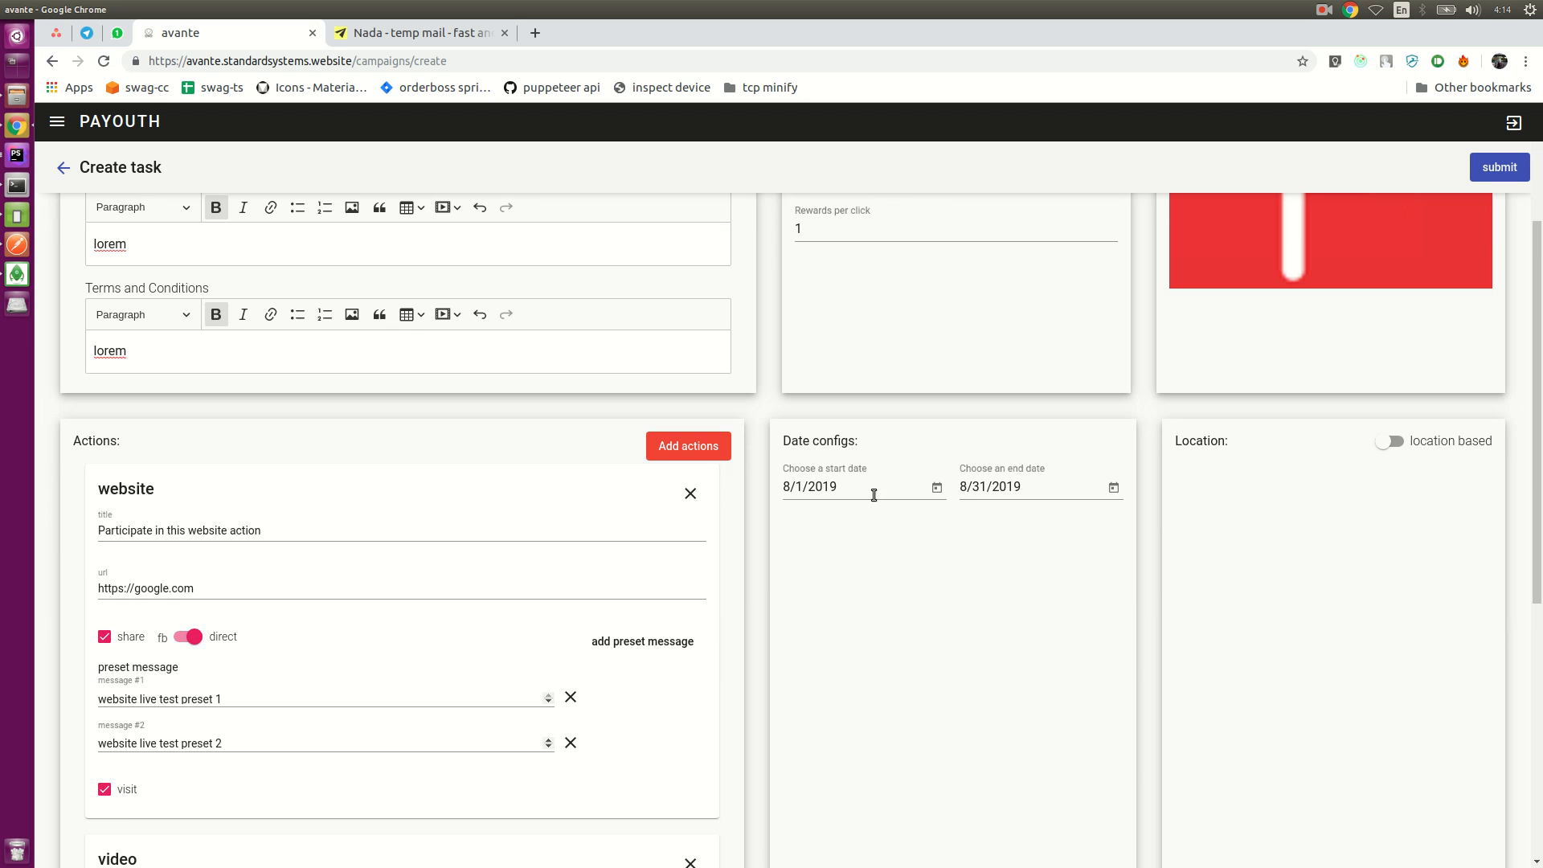
scroll(626, 527, "down", 8)
scroll(114, 482, "up", 2)
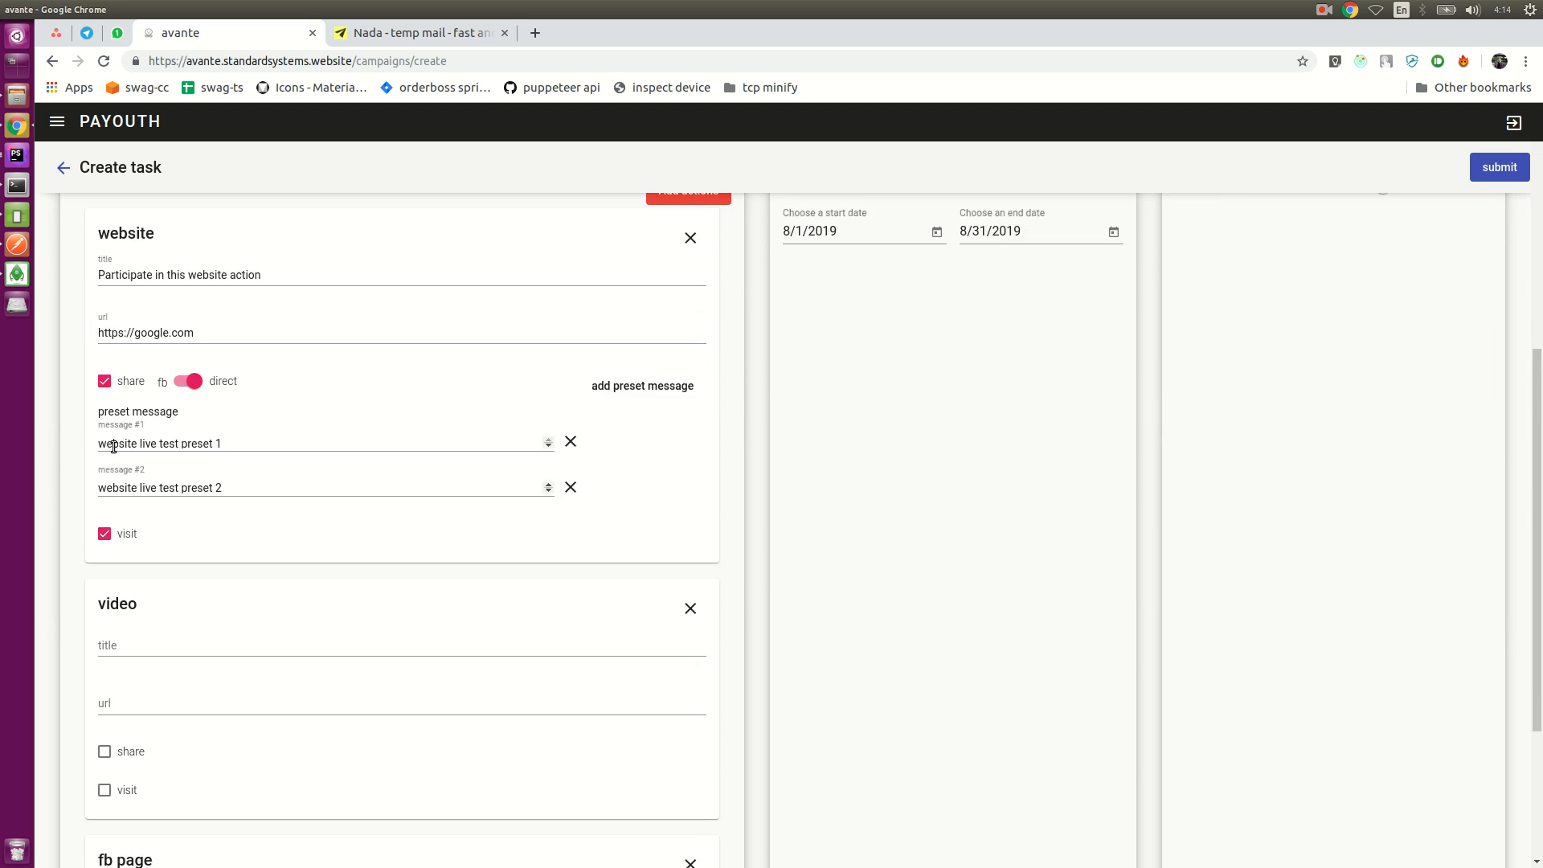
left_click(114, 386)
left_click(114, 386)
scroll(211, 411, "down", 1)
scroll(207, 409, "down", 6)
left_click(120, 507)
left_click(193, 504)
- Examine the website action's URL and preset messages in relation to the task's max click rewards
scroll(137, 450, "up", 6)
scroll(175, 516, "down", 3)
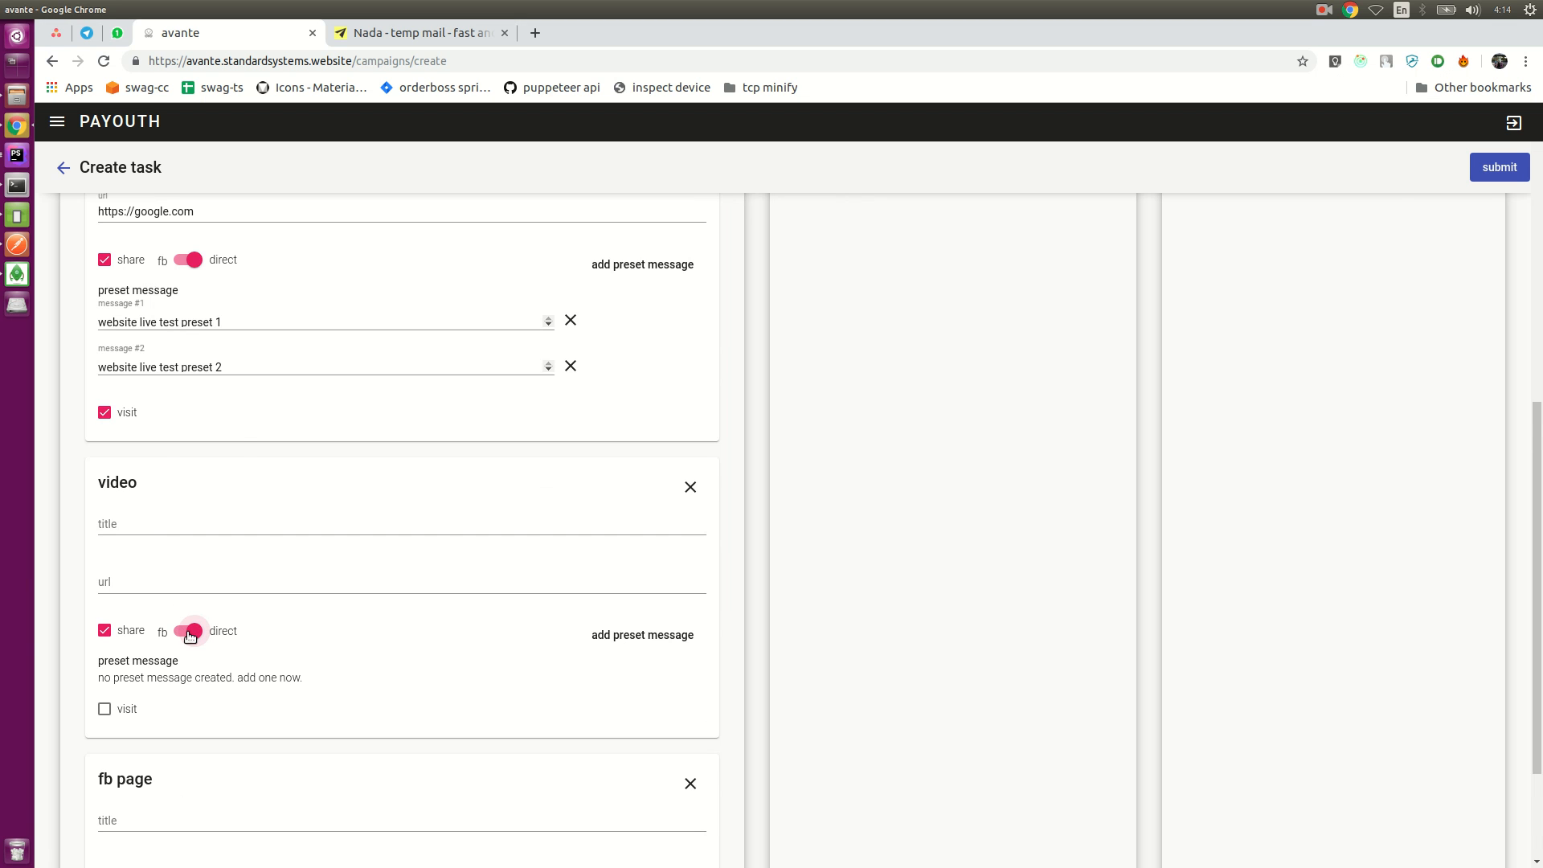
scroll(208, 285, "up", 3)
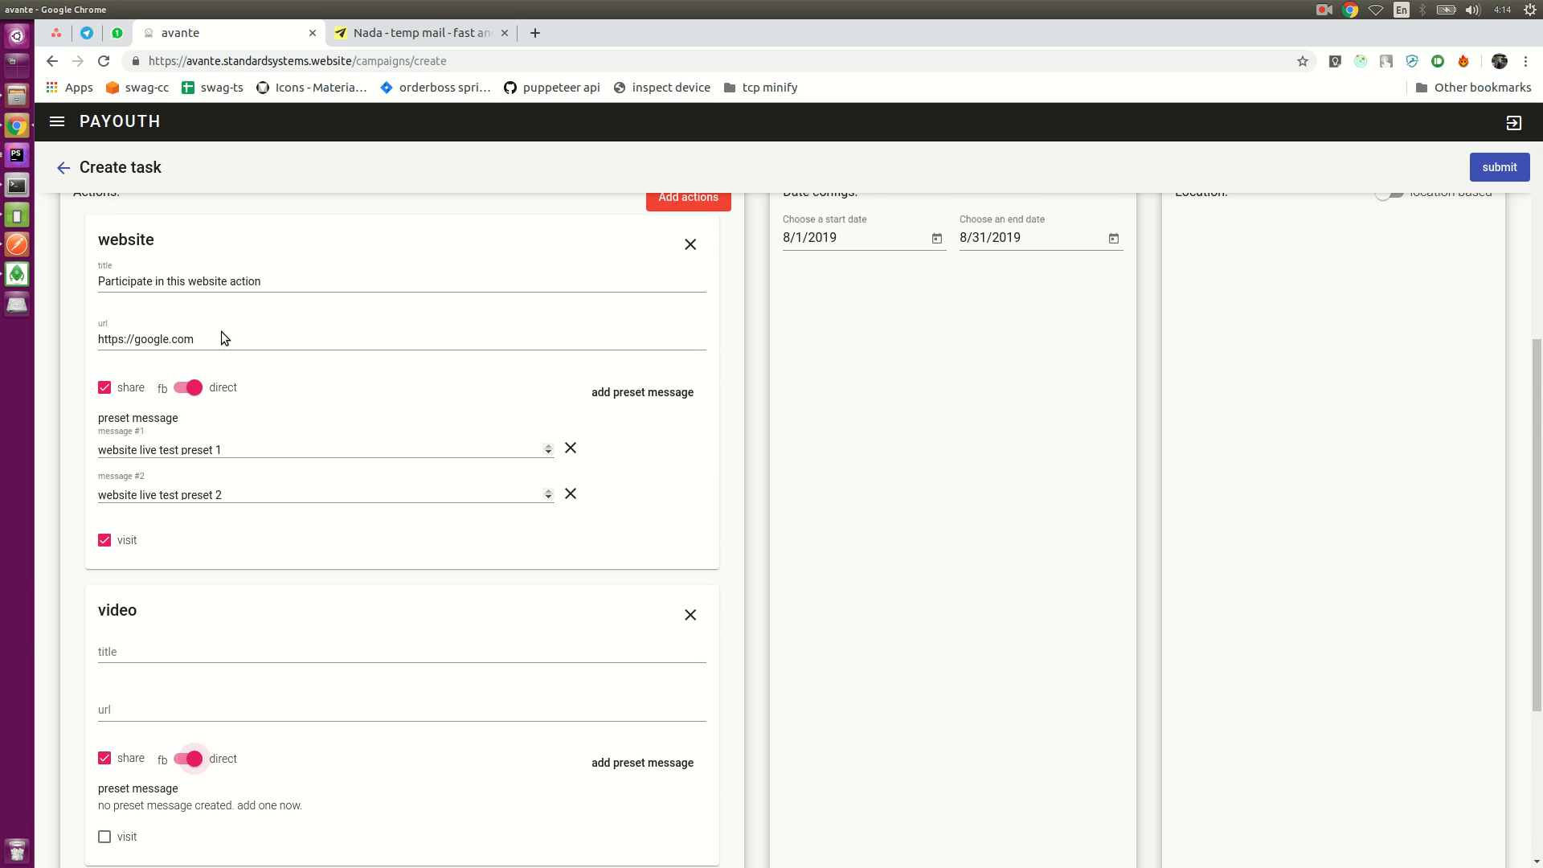
left_click_drag(260, 342, 104, 326)
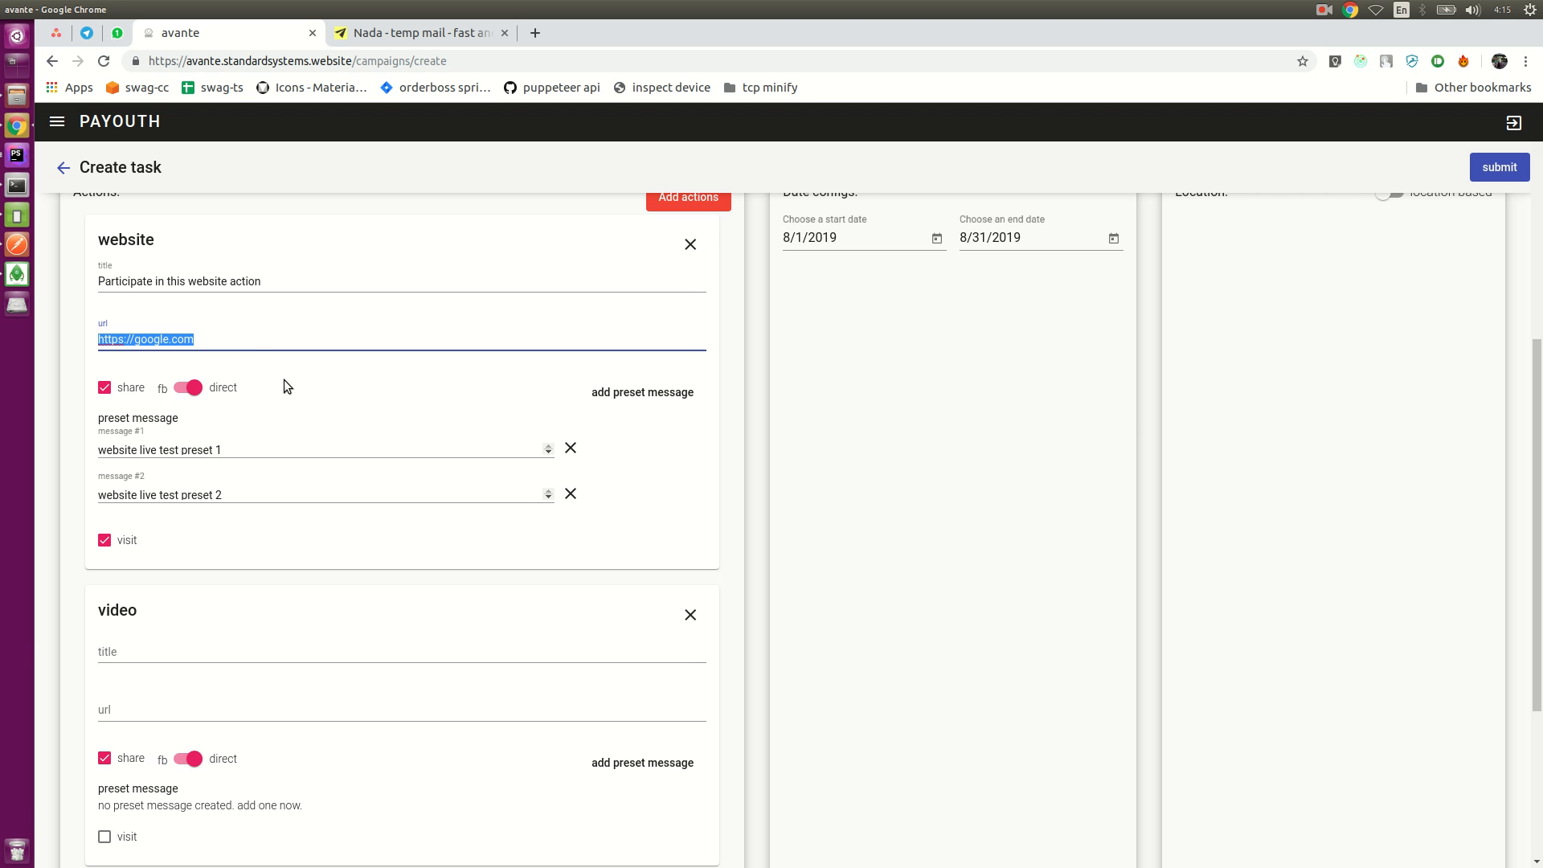
scroll(282, 431, "up", 5)
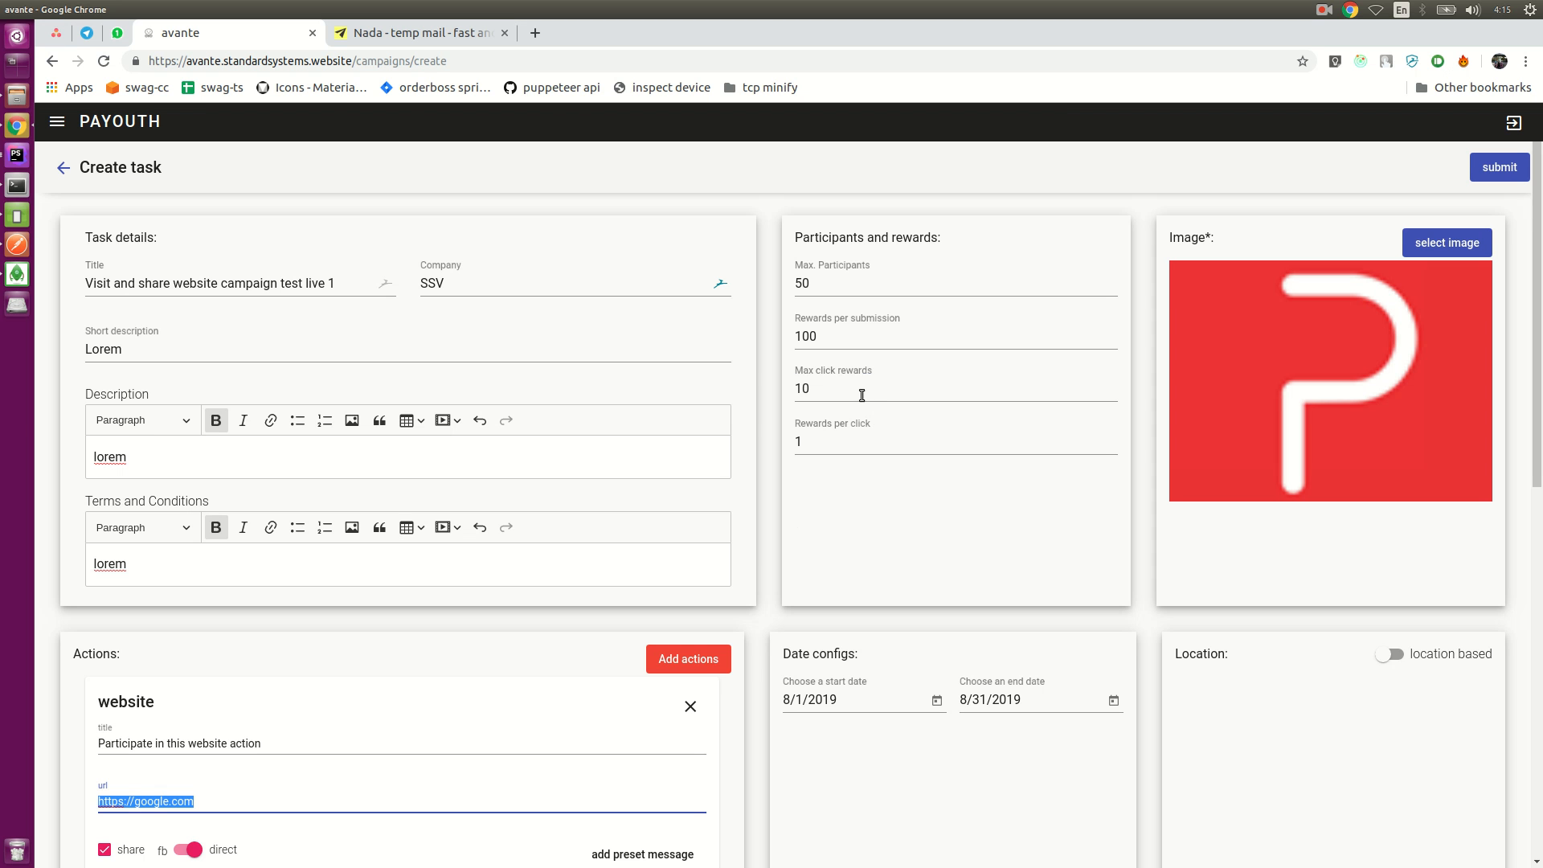
double_click(835, 390)
left_click(849, 389)
scroll(412, 582, "down", 3)
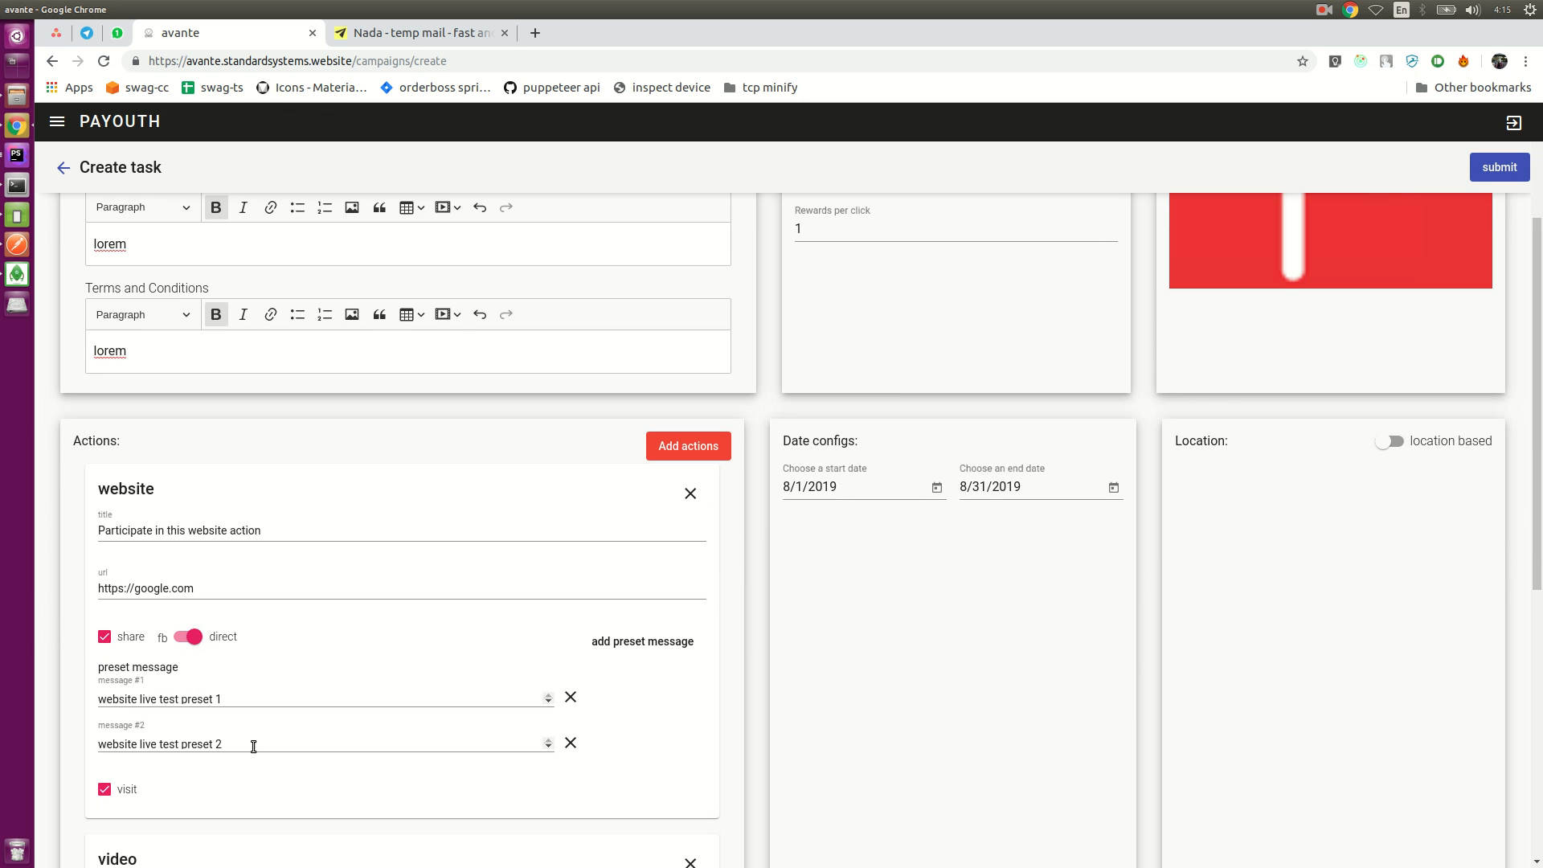
scroll(456, 634, "up", 3)
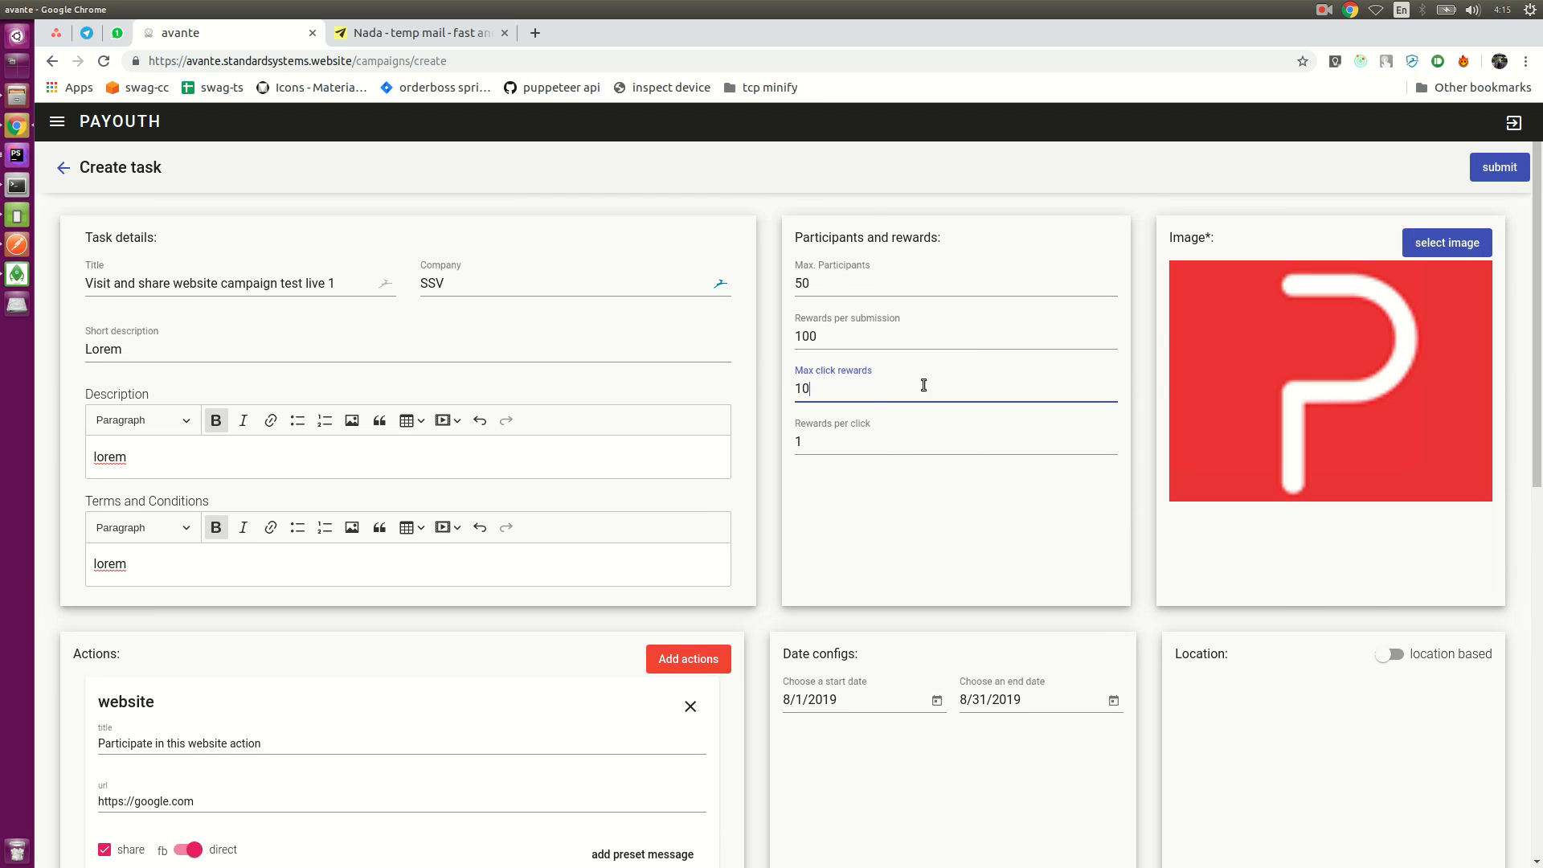
double_click(832, 394)
left_click(848, 391)
scroll(466, 701, "down", 3)
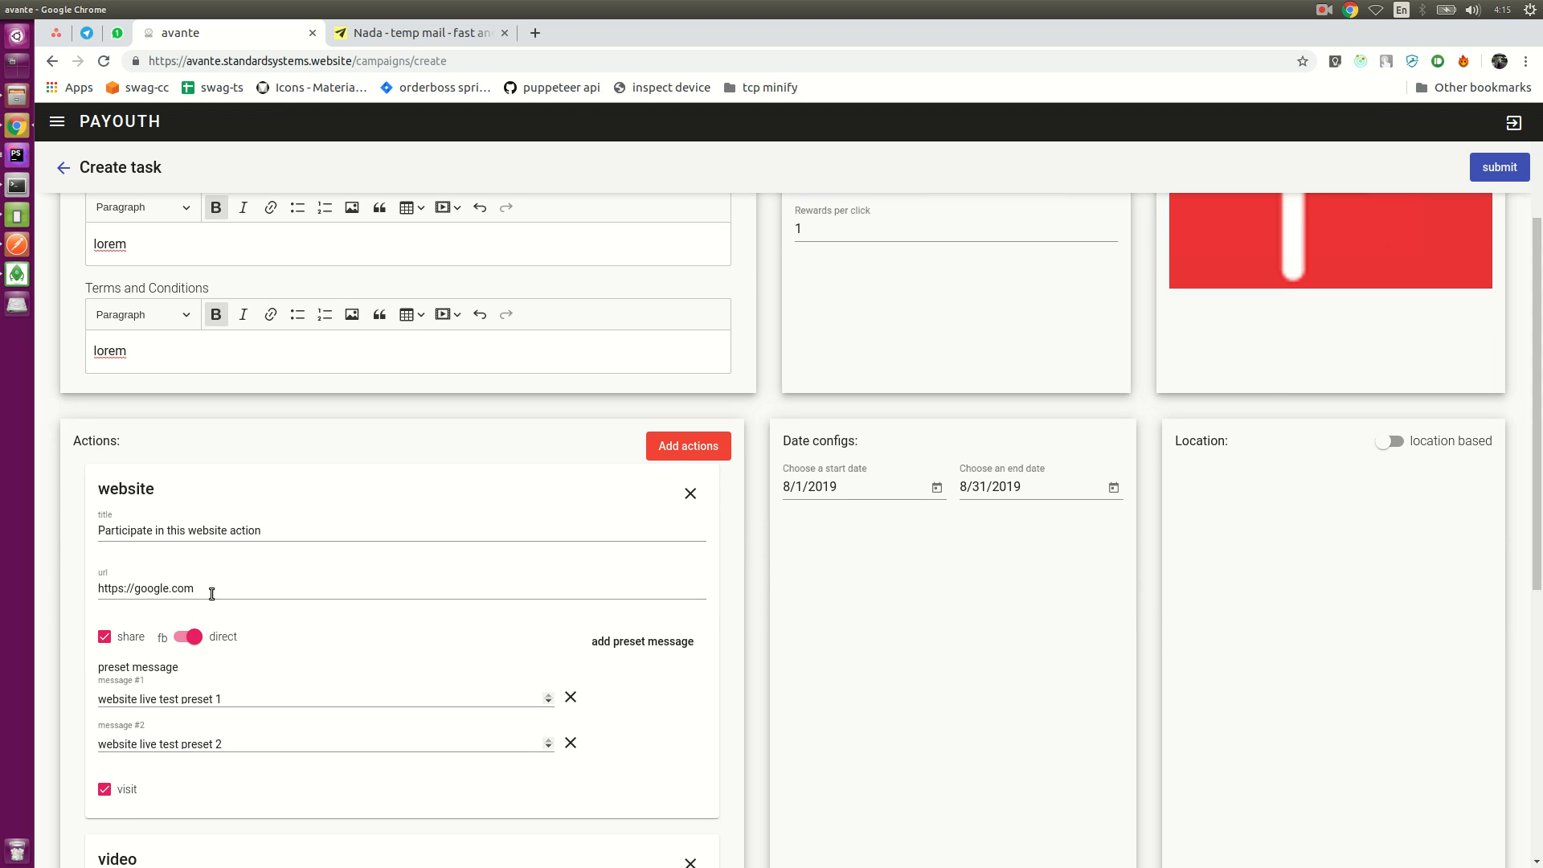
left_click_drag(205, 590, 68, 557)
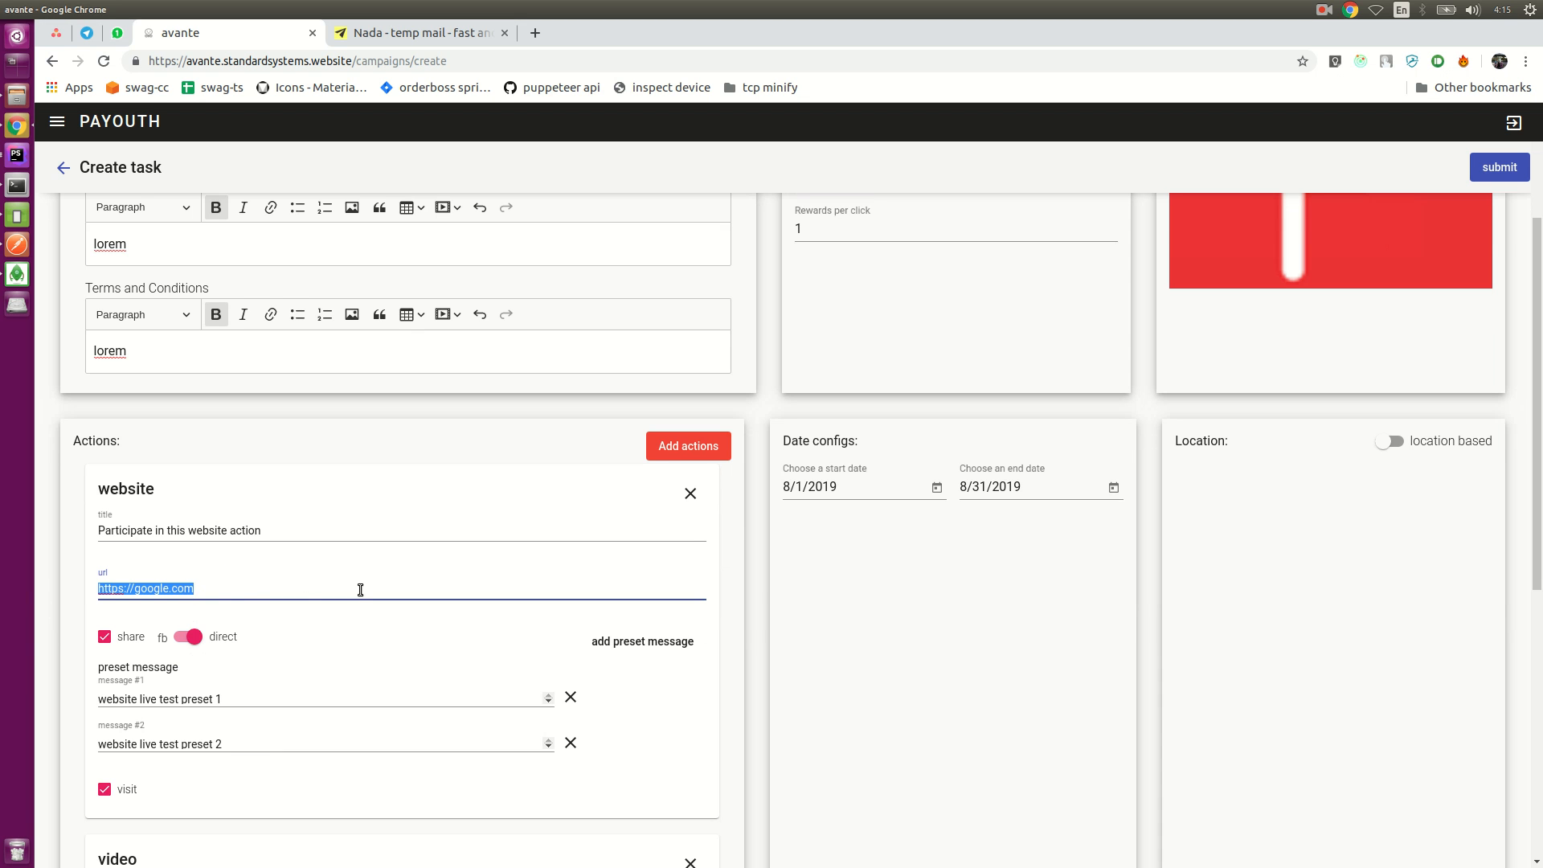
scroll(861, 441, "up", 3)
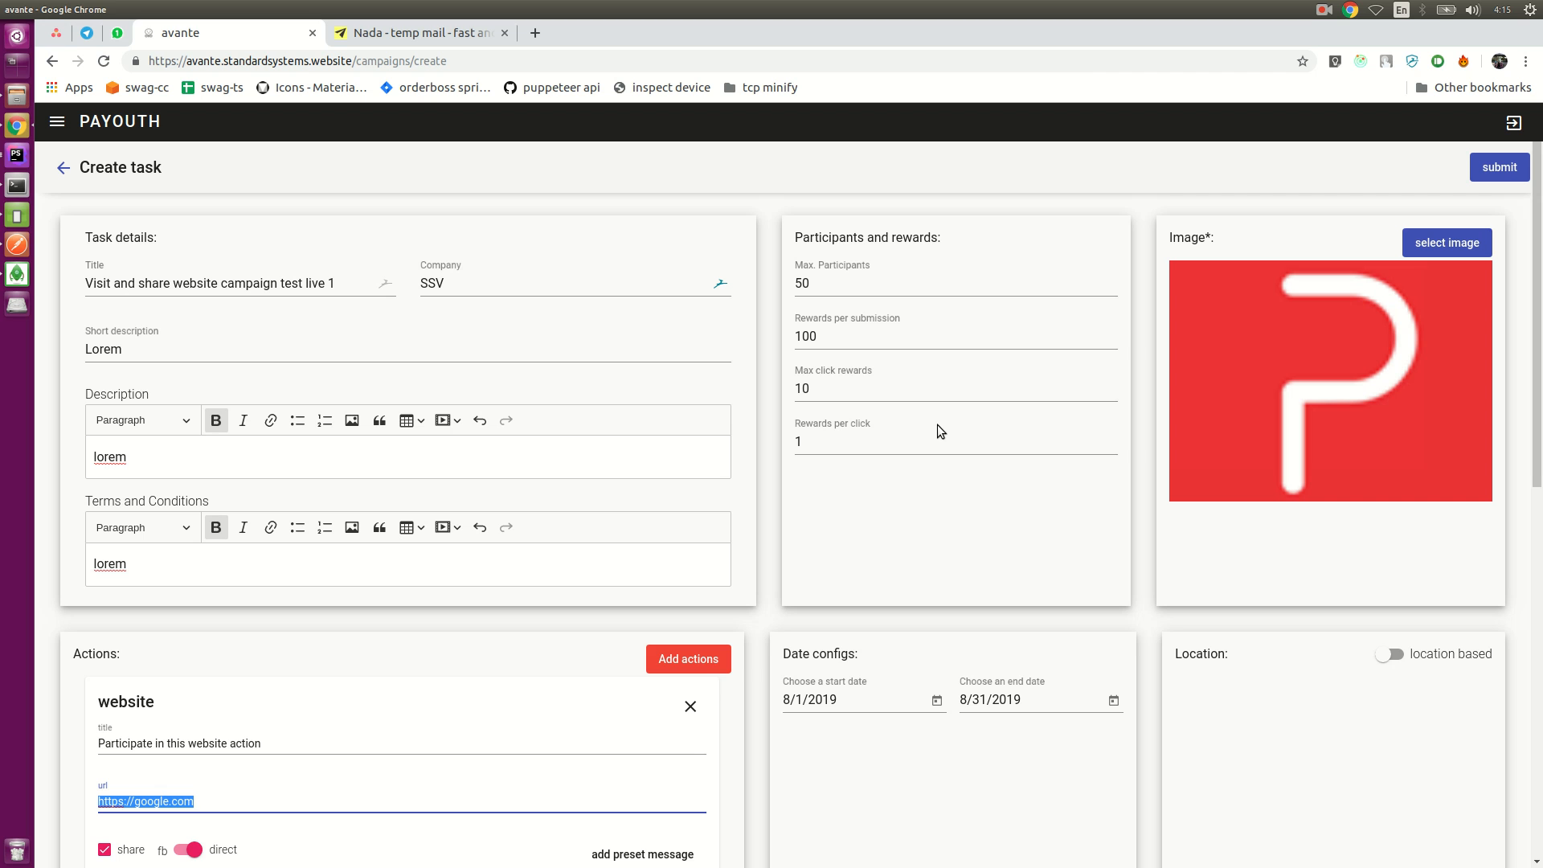
- Compare the max click rewards and rewards per click with the share options of the website and video actions
left_click_drag(841, 392, 775, 371)
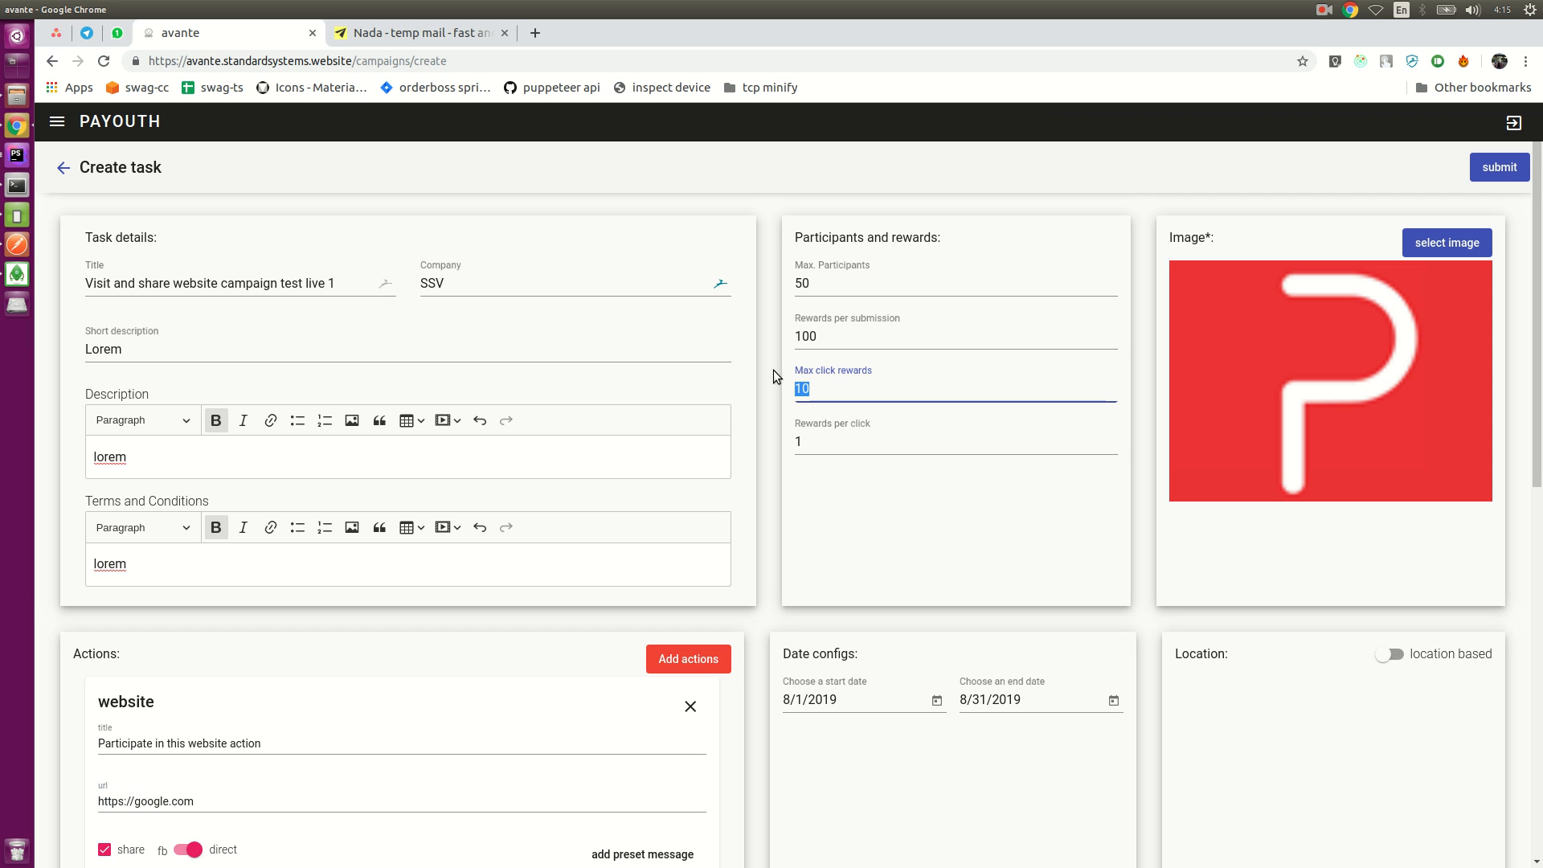
left_click(877, 395)
left_click_drag(831, 441, 780, 435)
left_click(850, 447)
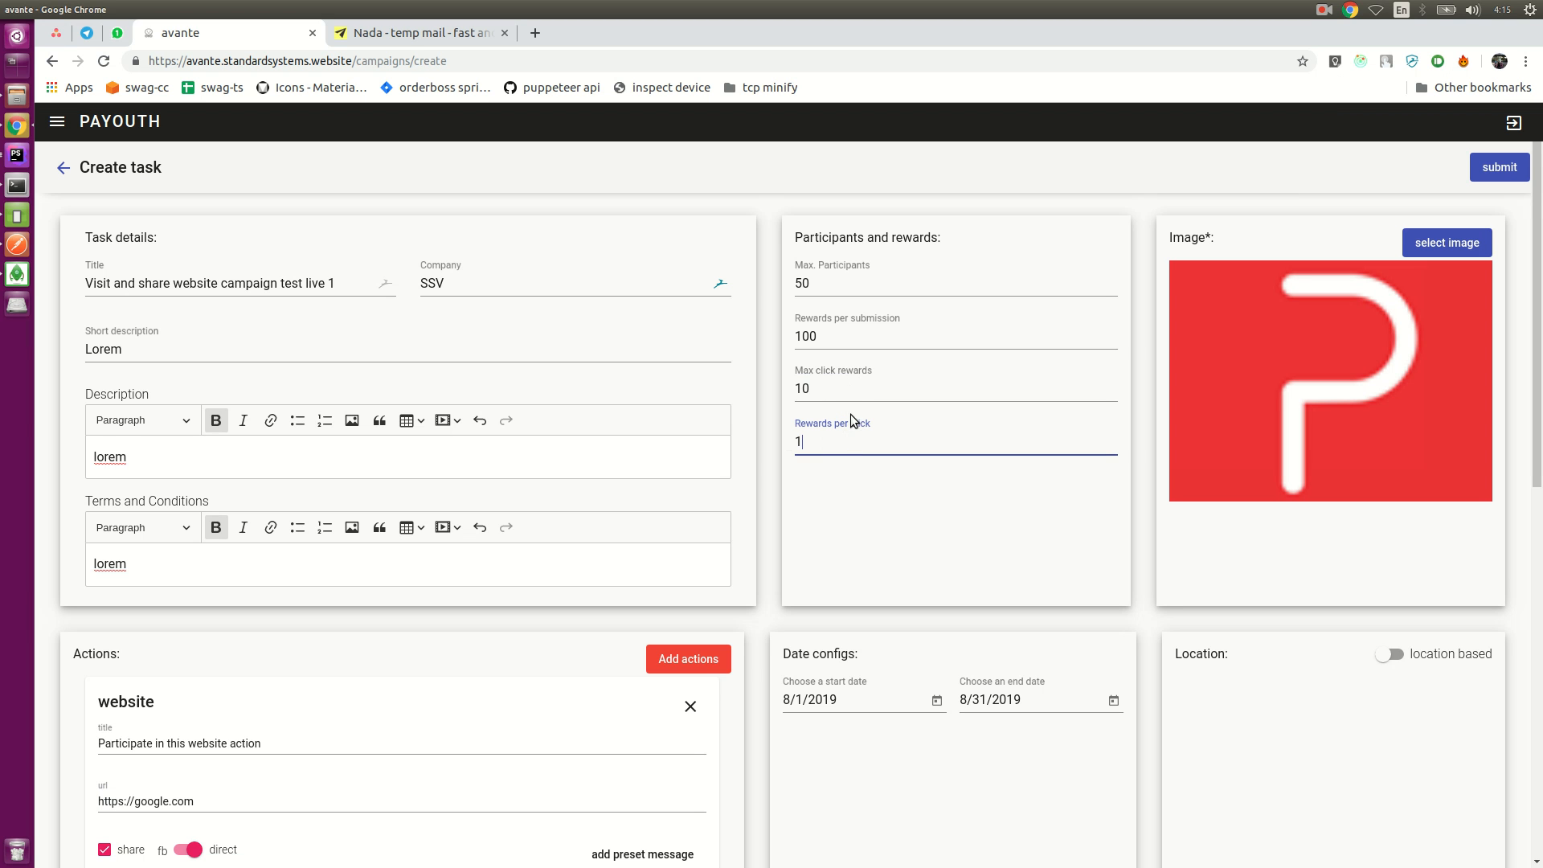
left_click_drag(849, 395, 764, 373)
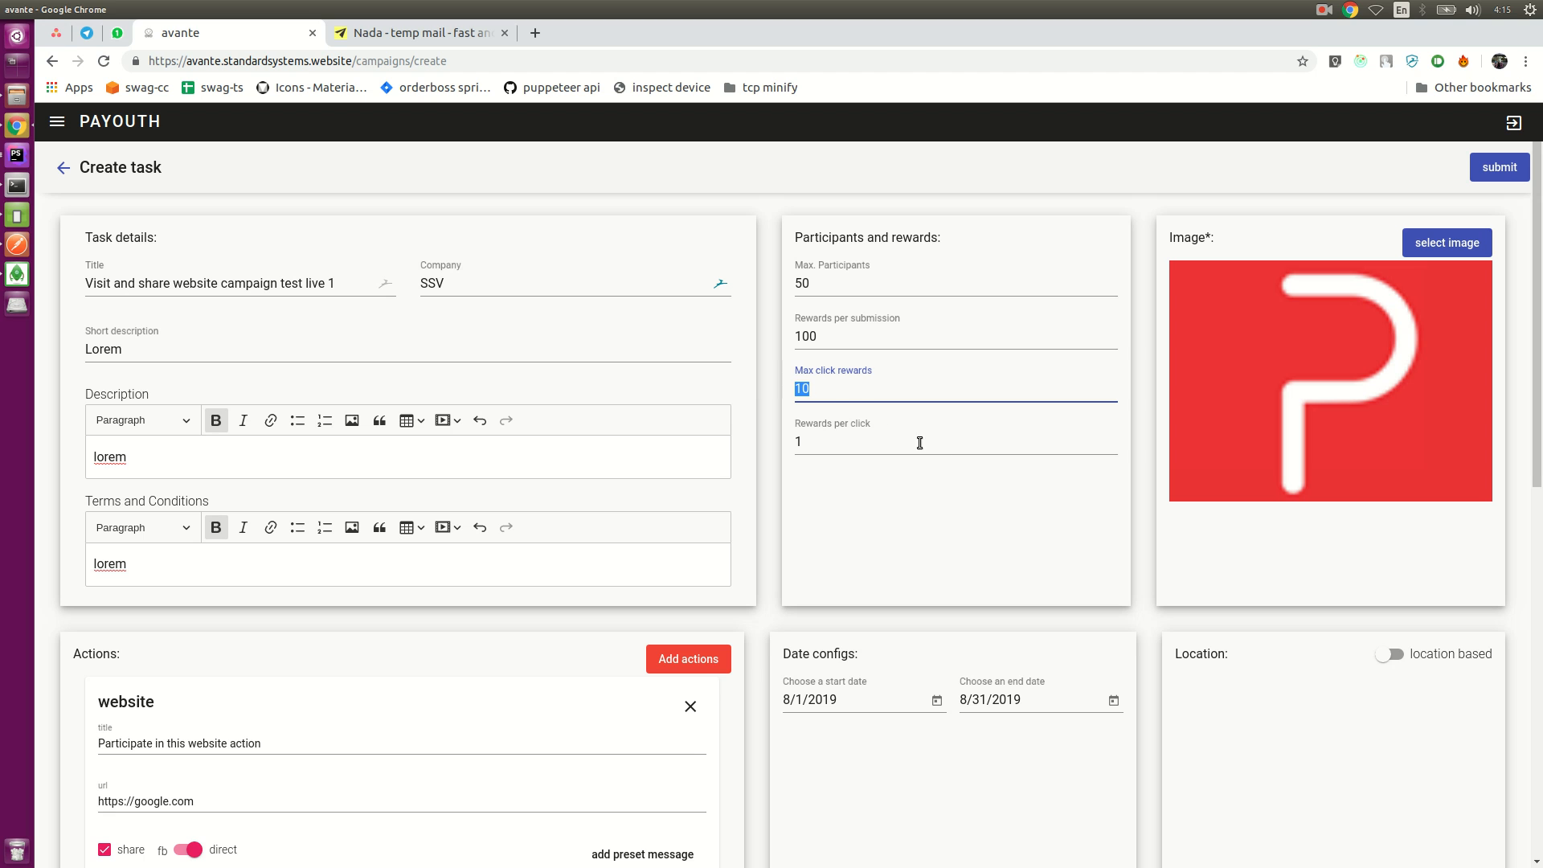
left_click(836, 391)
double_click(817, 386)
scroll(794, 500, "down", 8)
scroll(337, 518, "down", 2)
scroll(410, 474, "up", 2)
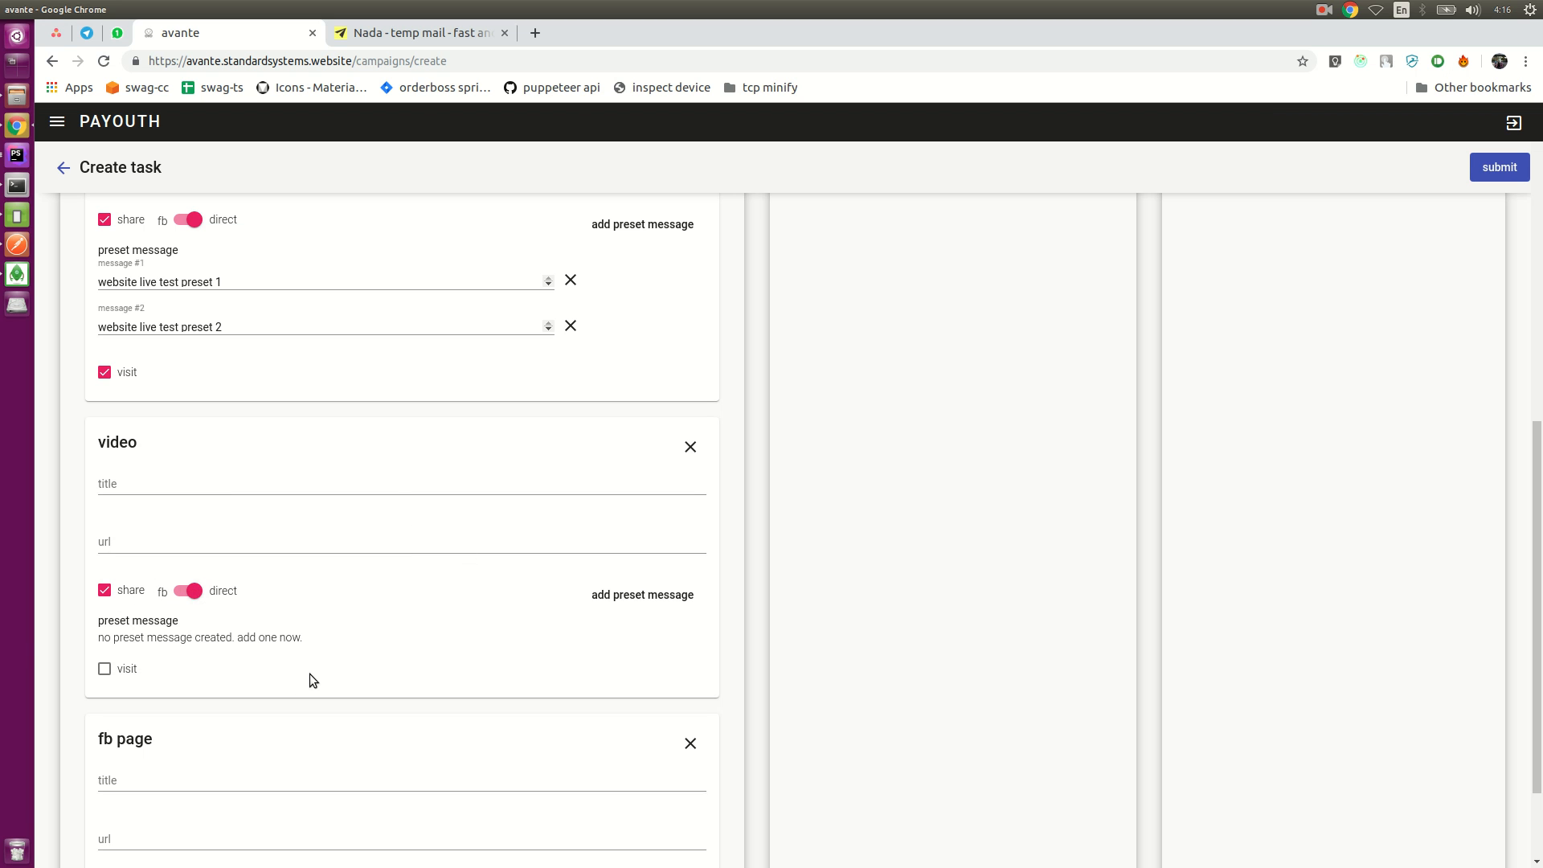
scroll(418, 571, "up", 6)
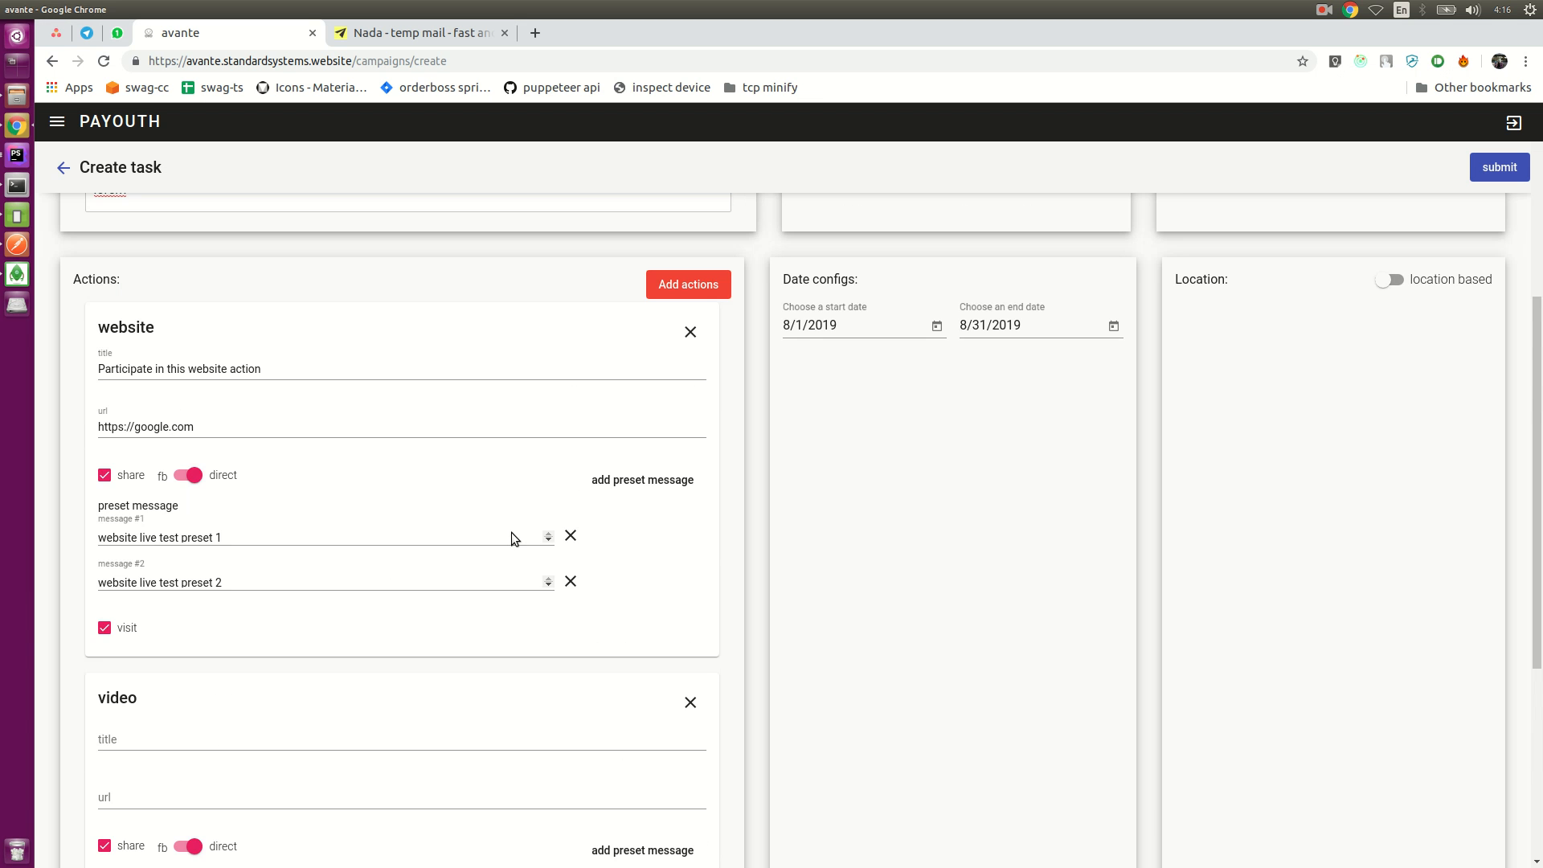
scroll(527, 613, "down", 5)
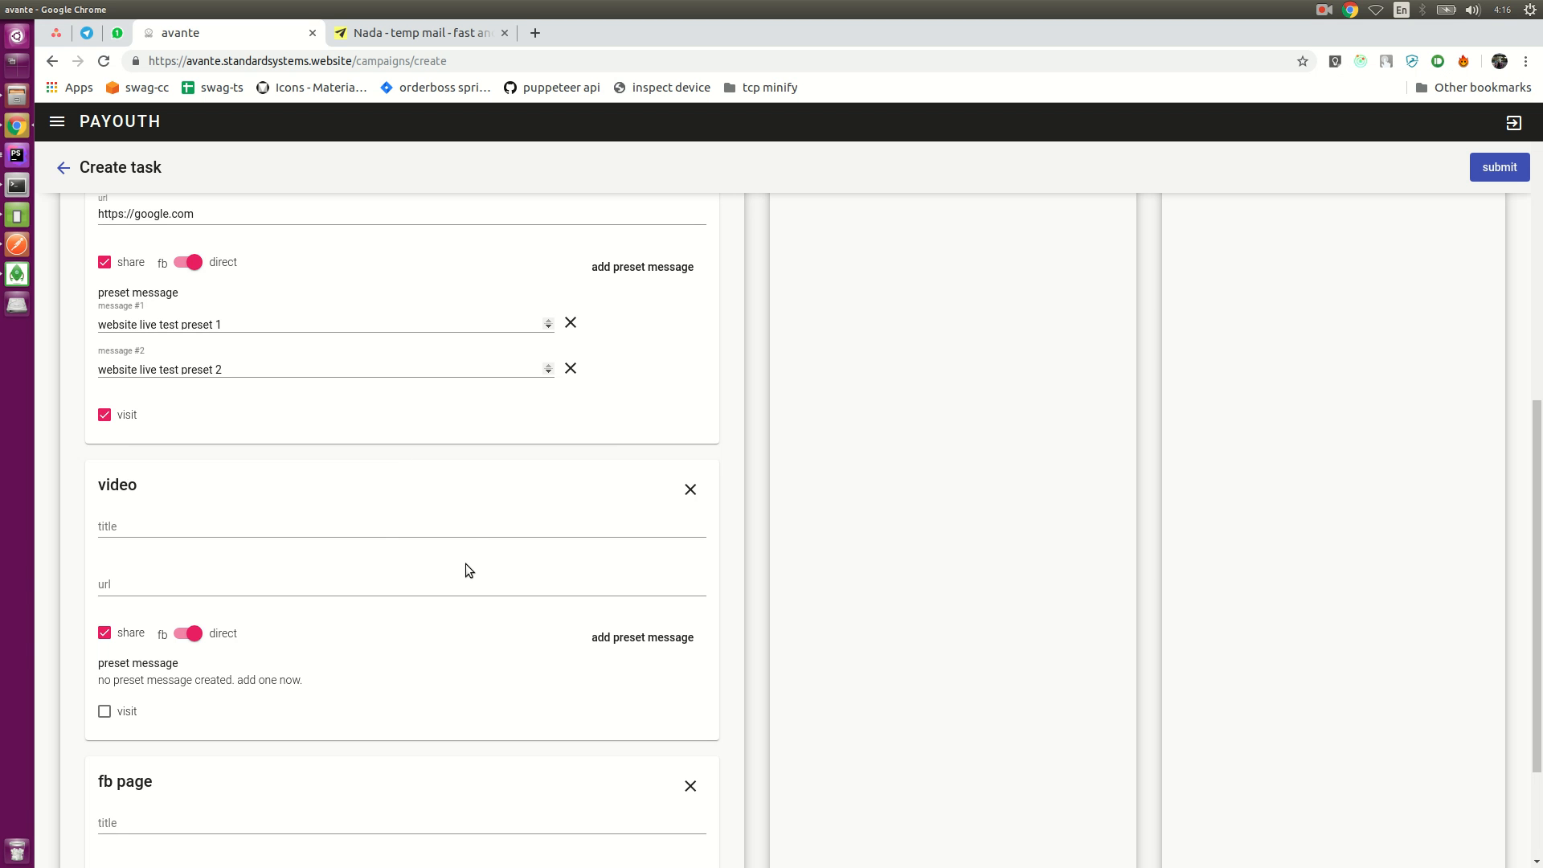
scroll(823, 569, "up", 10)
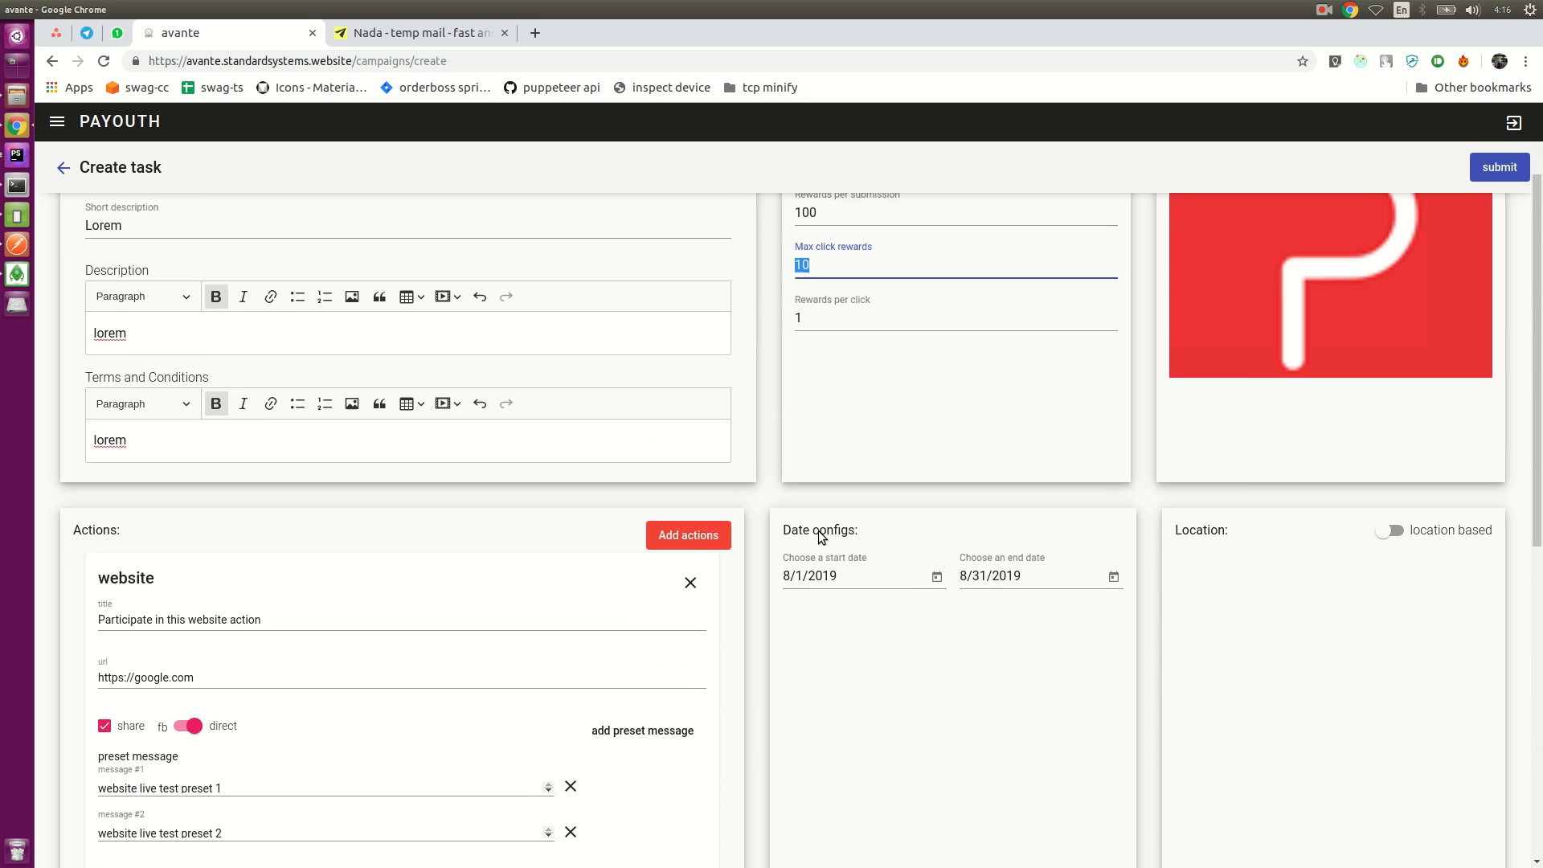
left_click(874, 391)
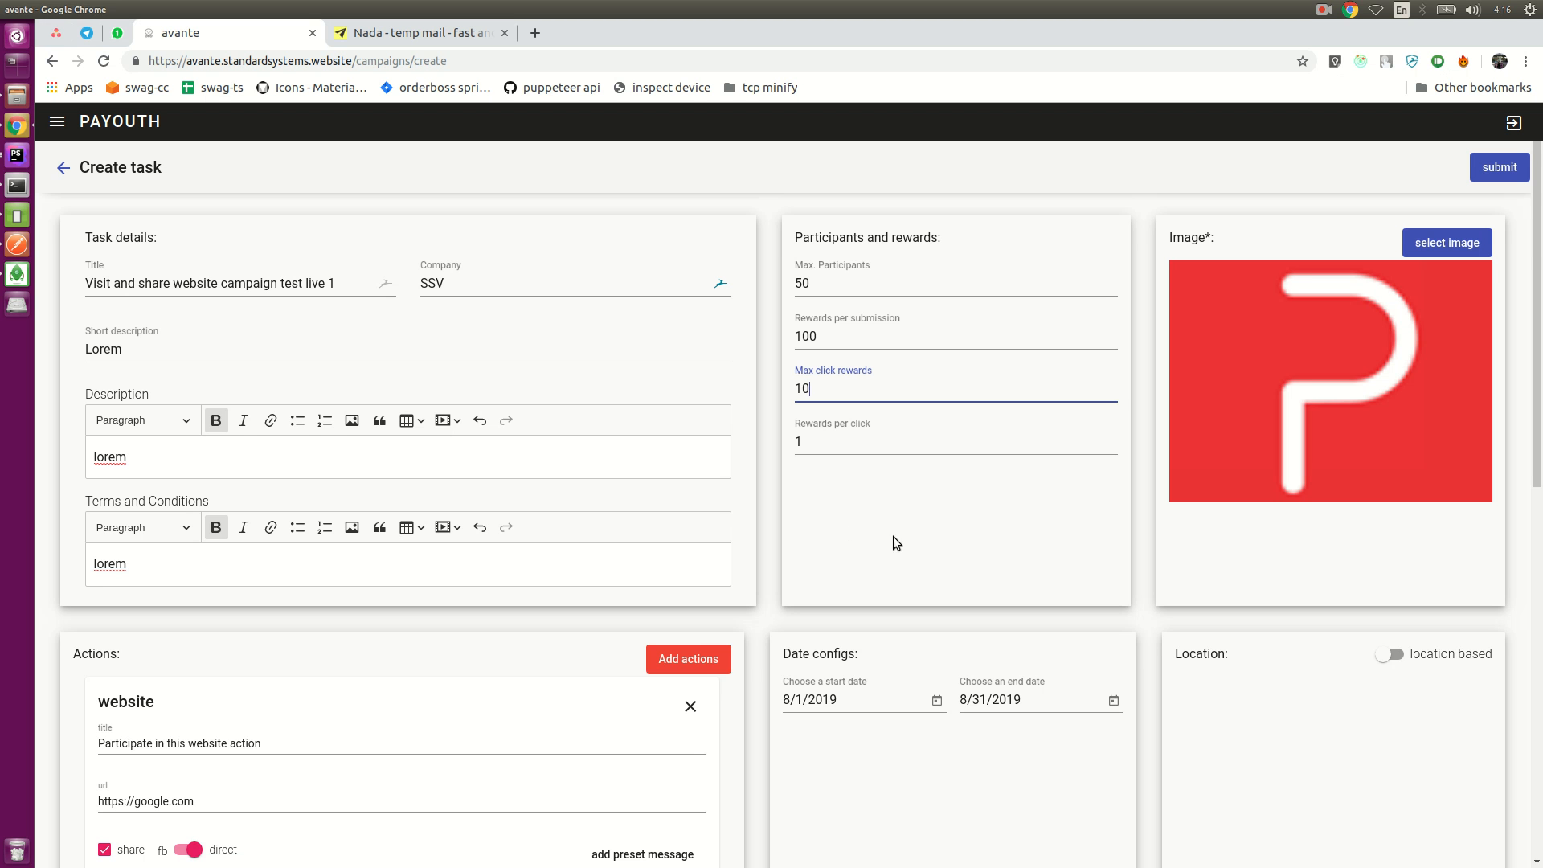
- Remove the video and fb page actions from the task, keeping only the website action
scroll(910, 514, "down", 8)
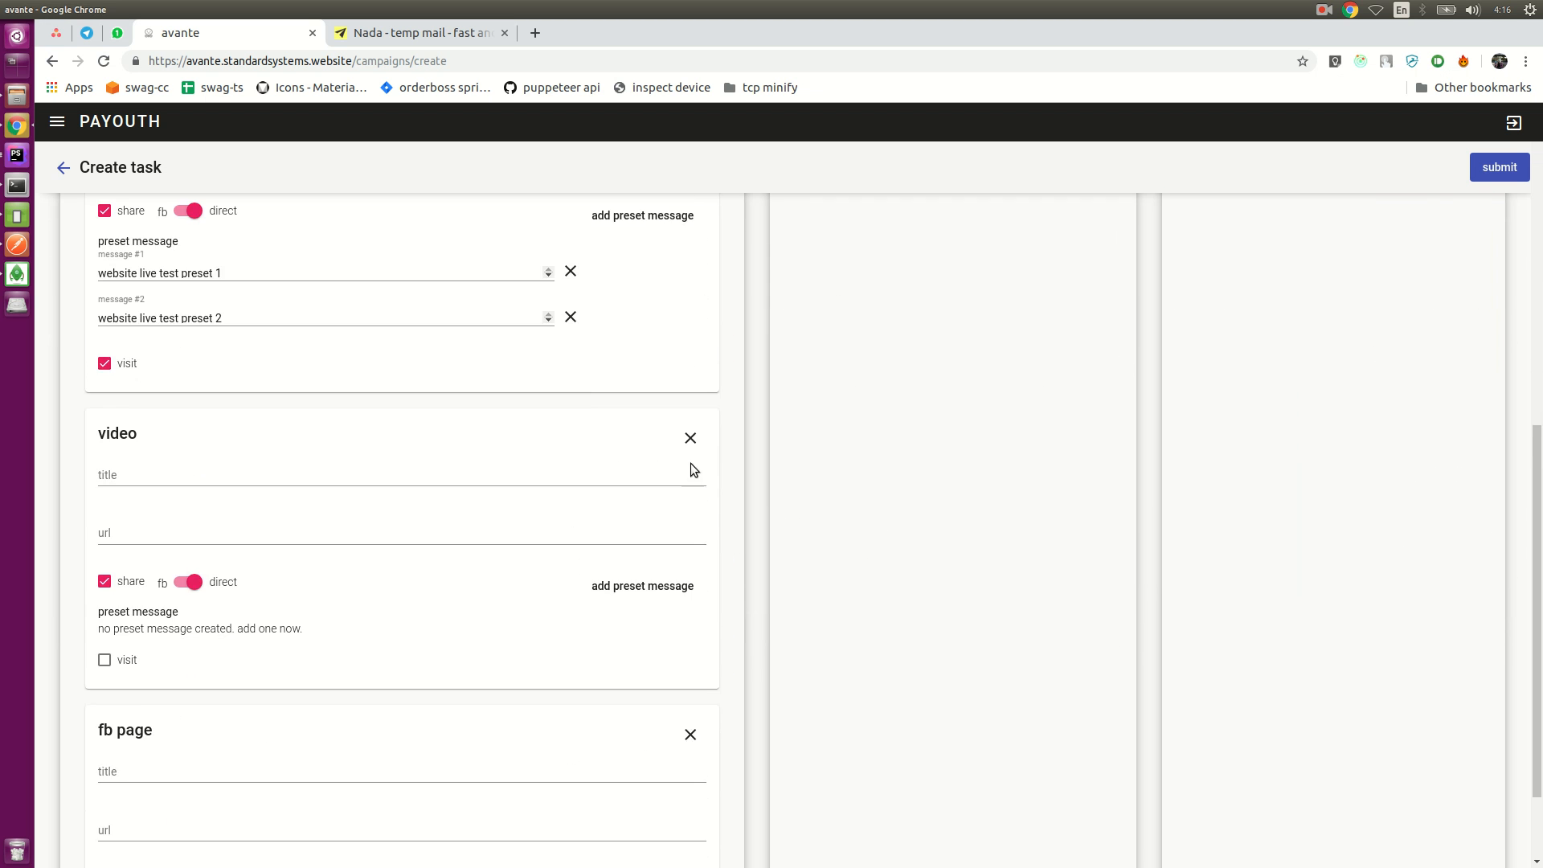
left_click(690, 440)
left_click(691, 616)
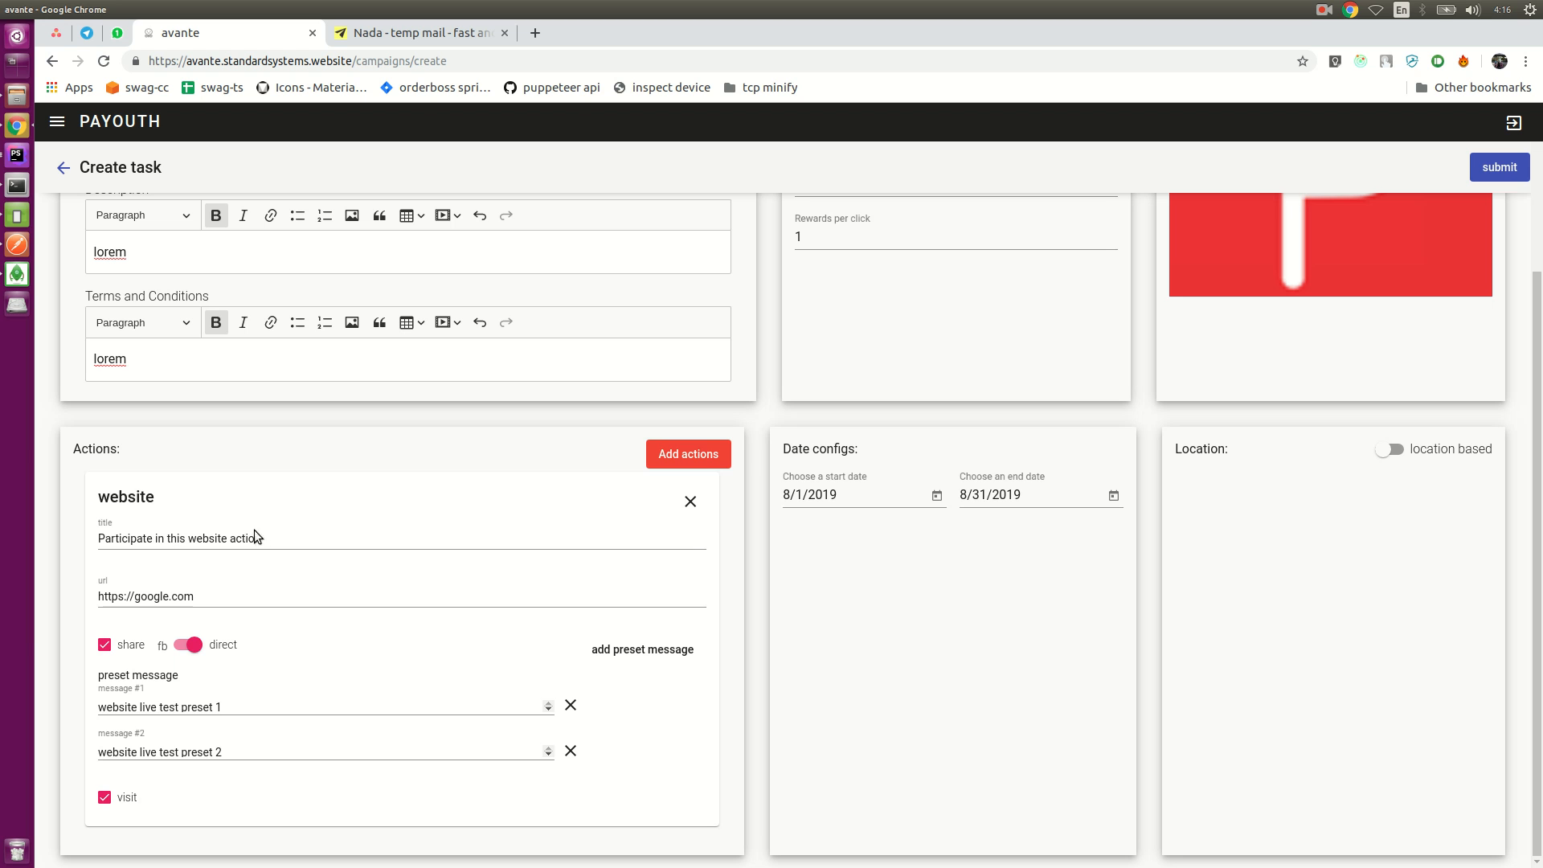
- Check the website action's title and the reward settings, and submit the task
left_click_drag(269, 536, 27, 515)
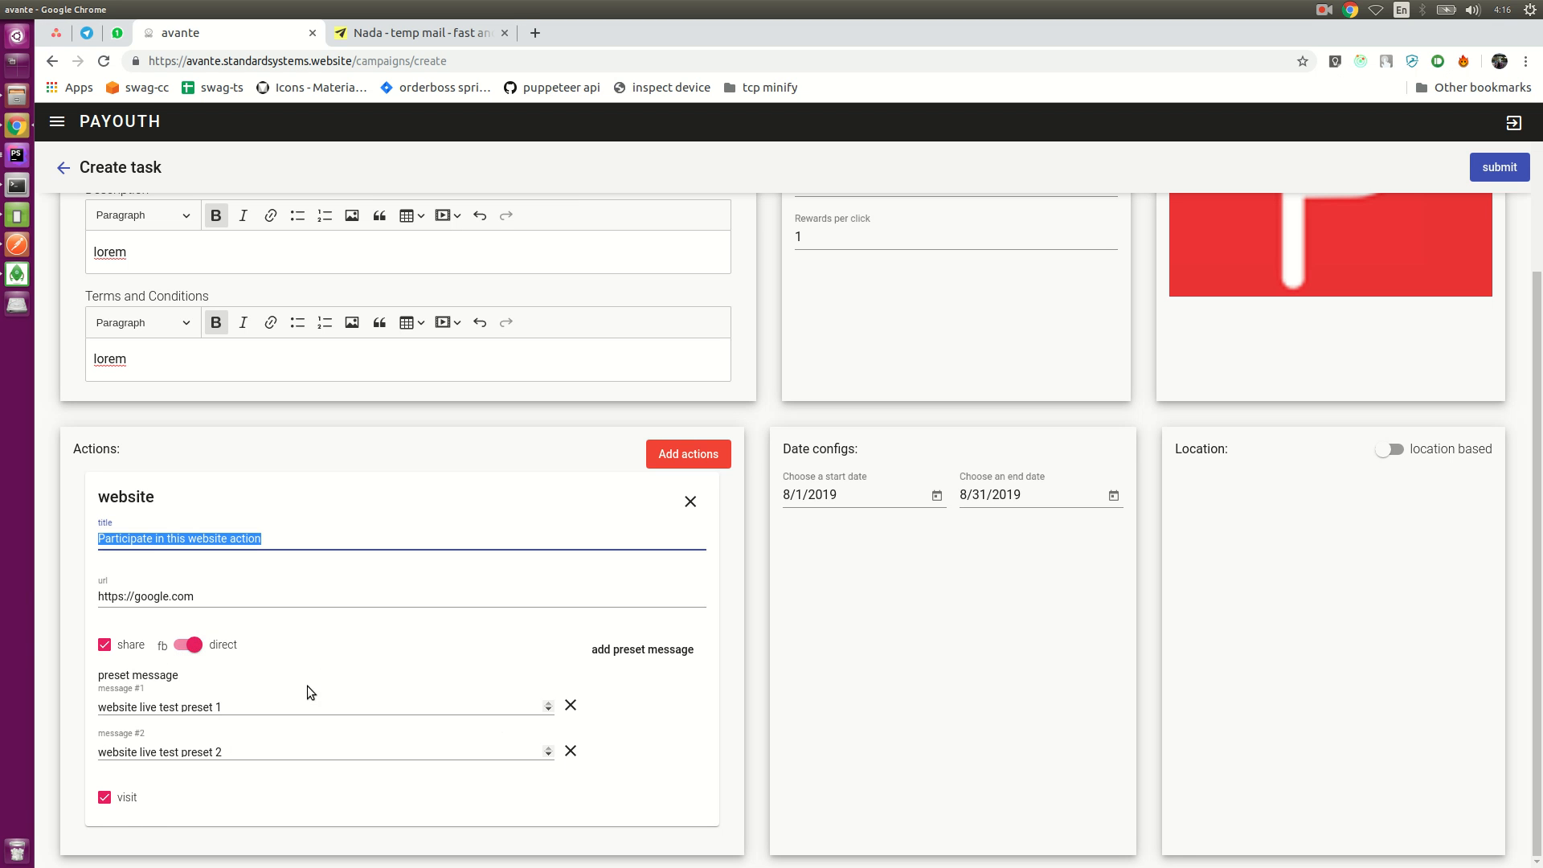
scroll(840, 579, "up", 3)
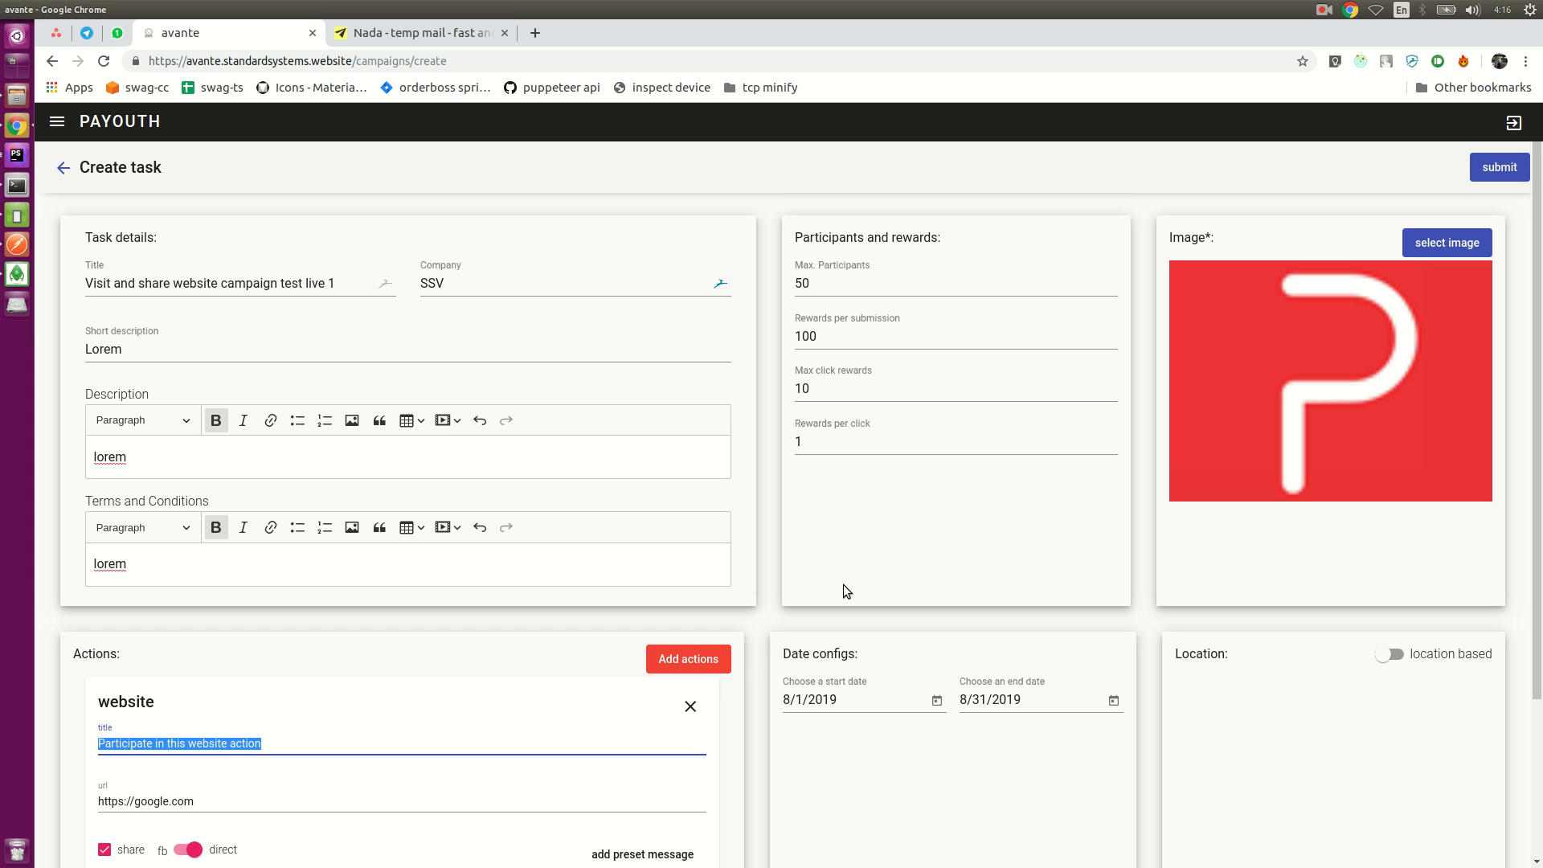
scroll(1045, 486, "down", 3)
left_click(1506, 166)
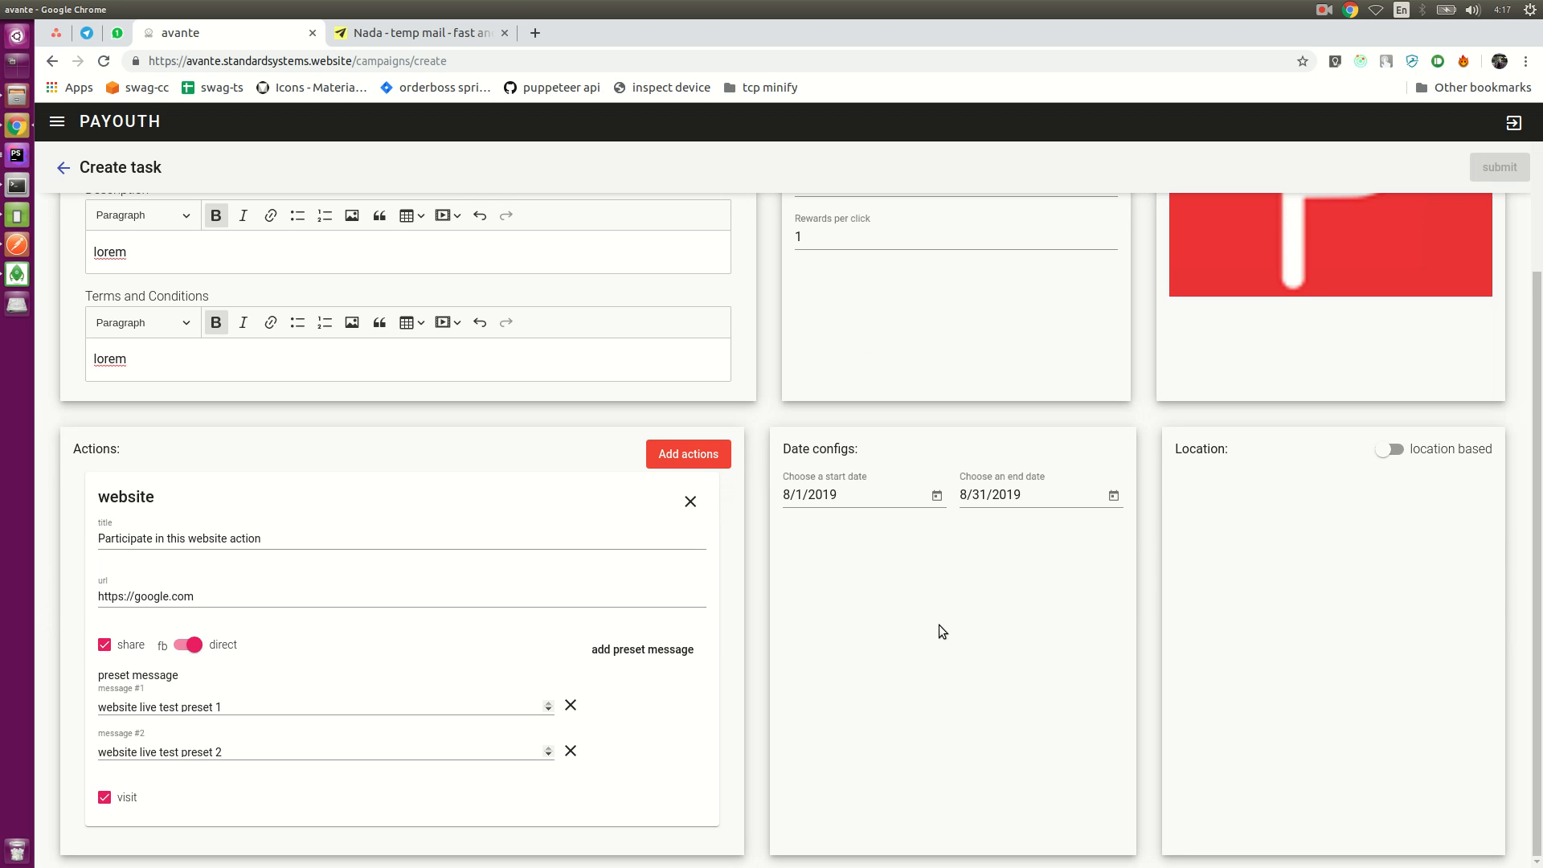
scroll(939, 625, "up", 3)
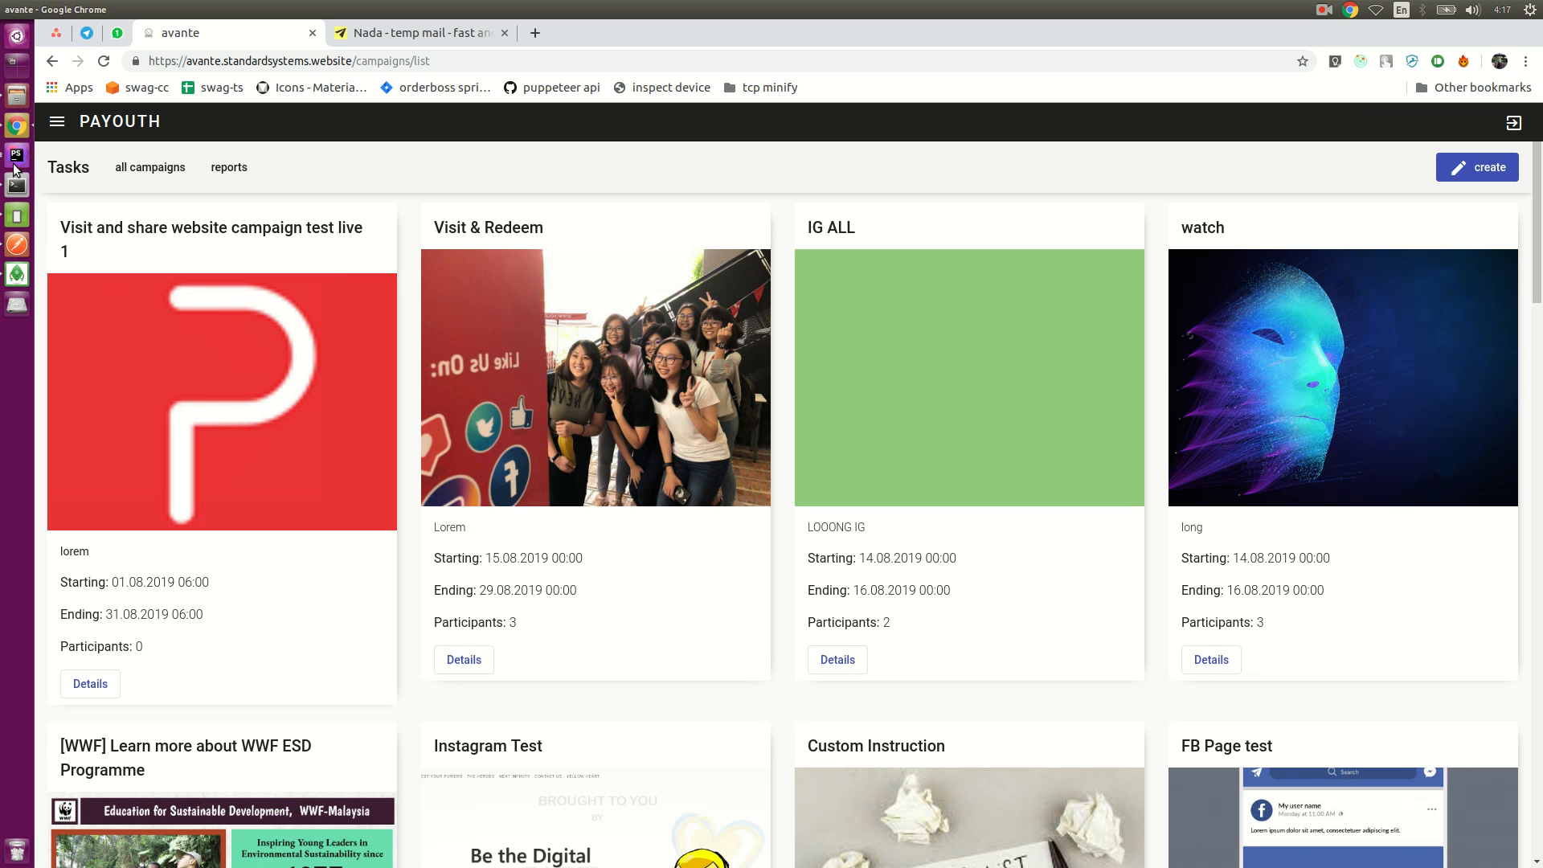
- Switch to the Android emulator, open the Payouth new-campaign notification and skip the app's introduction slides
left_click(16, 217)
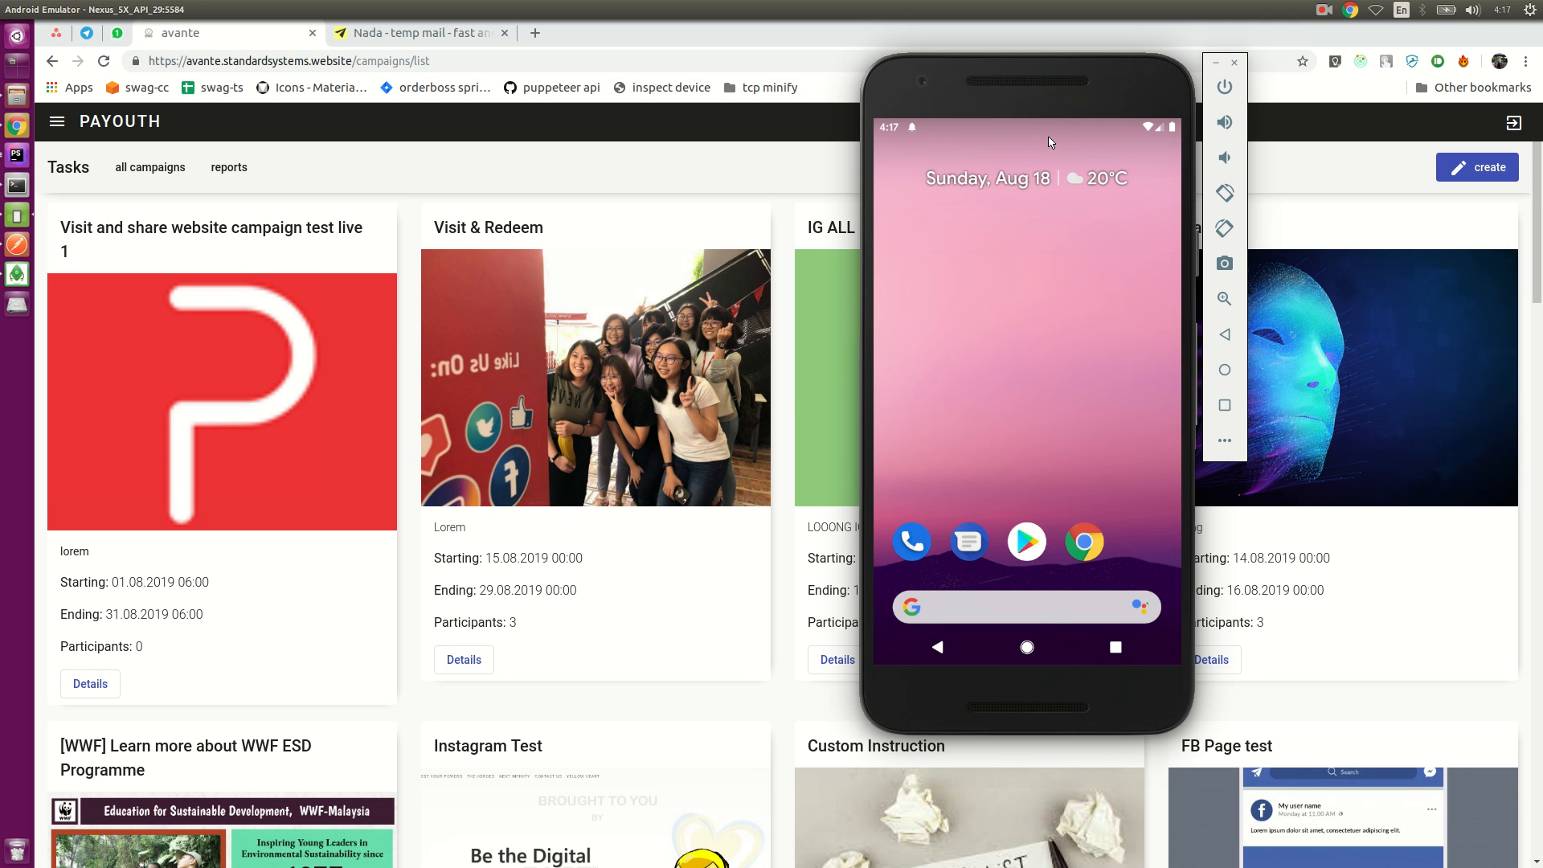
left_click_drag(1060, 130, 1054, 410)
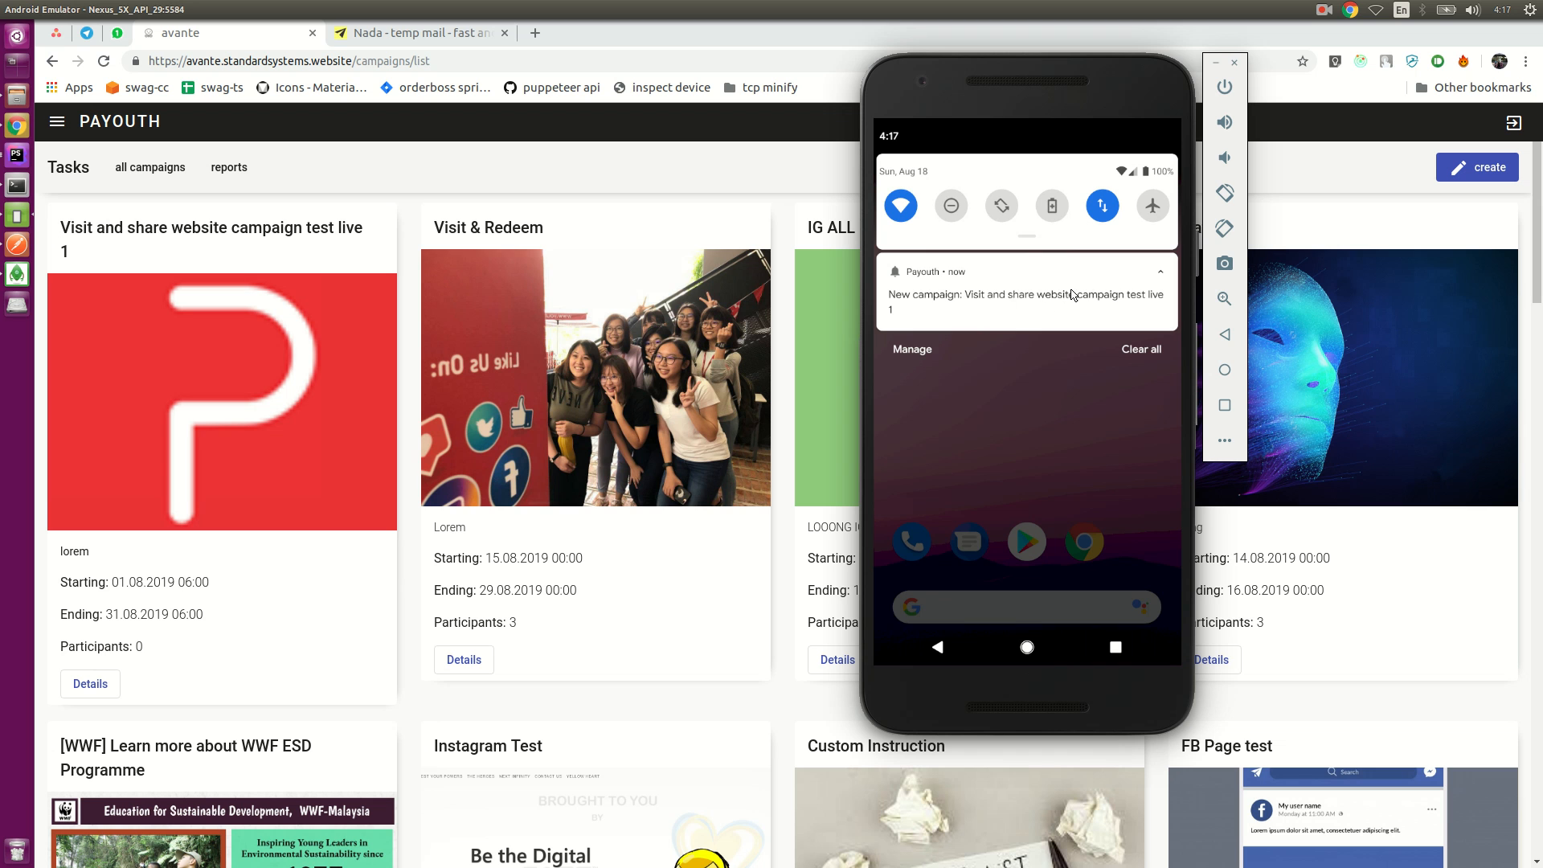
left_click(1042, 306)
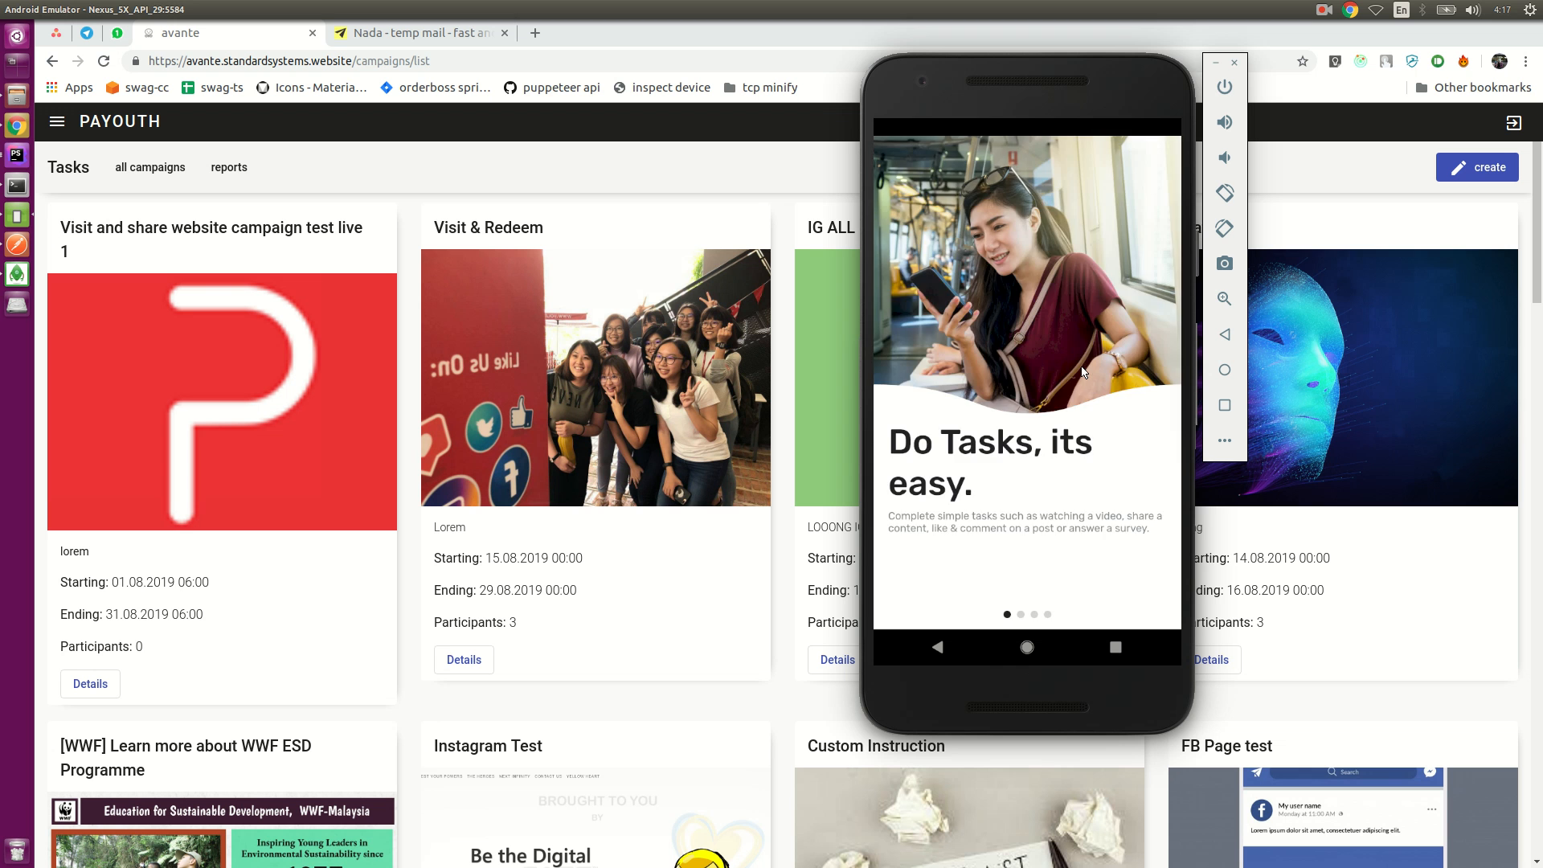
left_click(1157, 156)
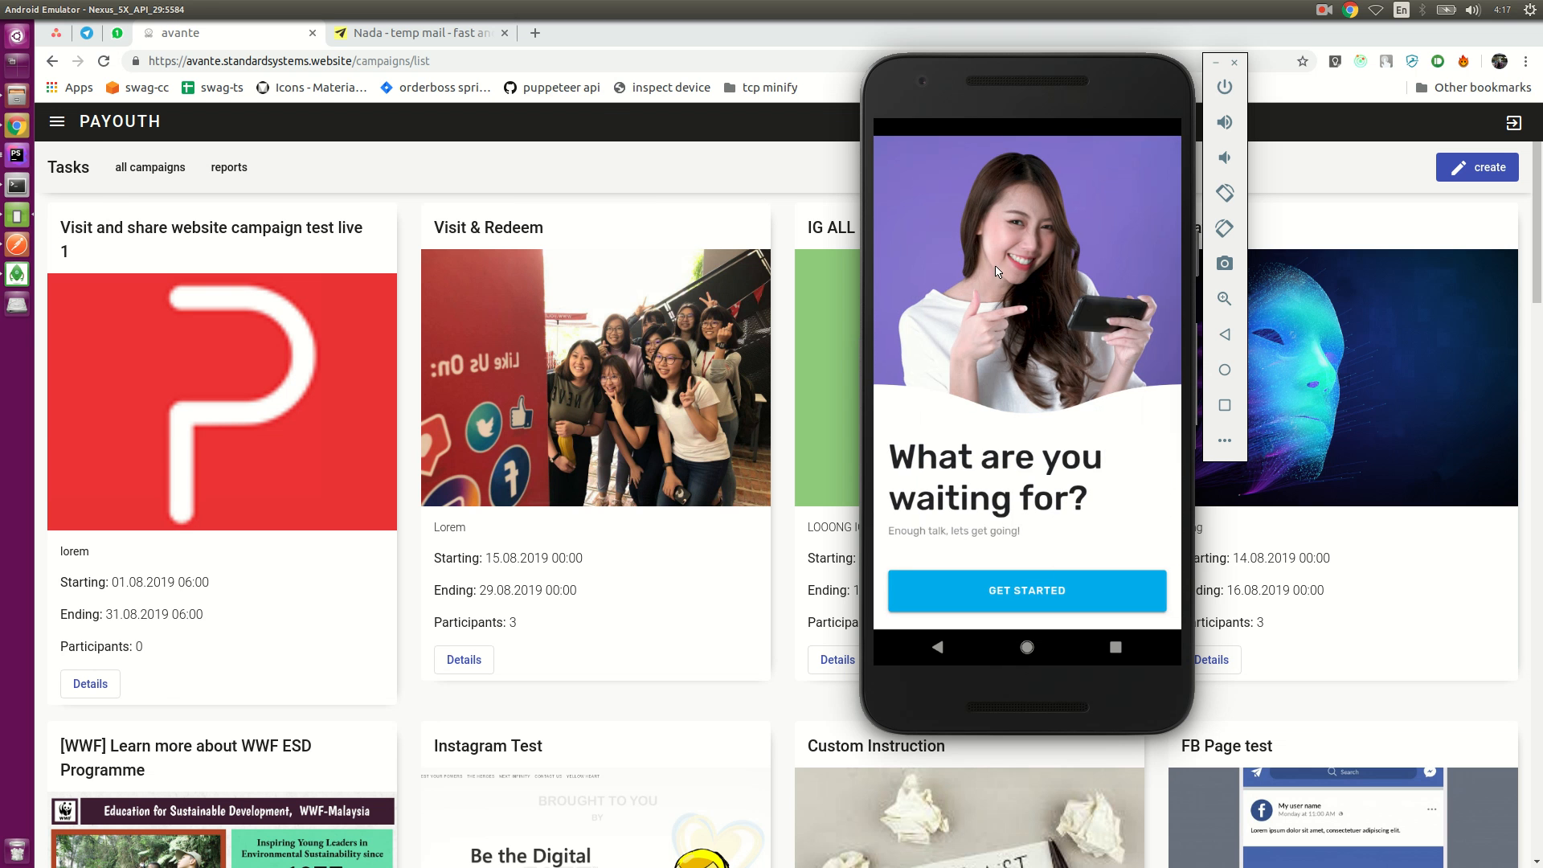
- Open the "Visit and share website campaign test live 1" task in the Payouth mobile app and participate in it
left_click(413, 33)
key("alt+Tab")
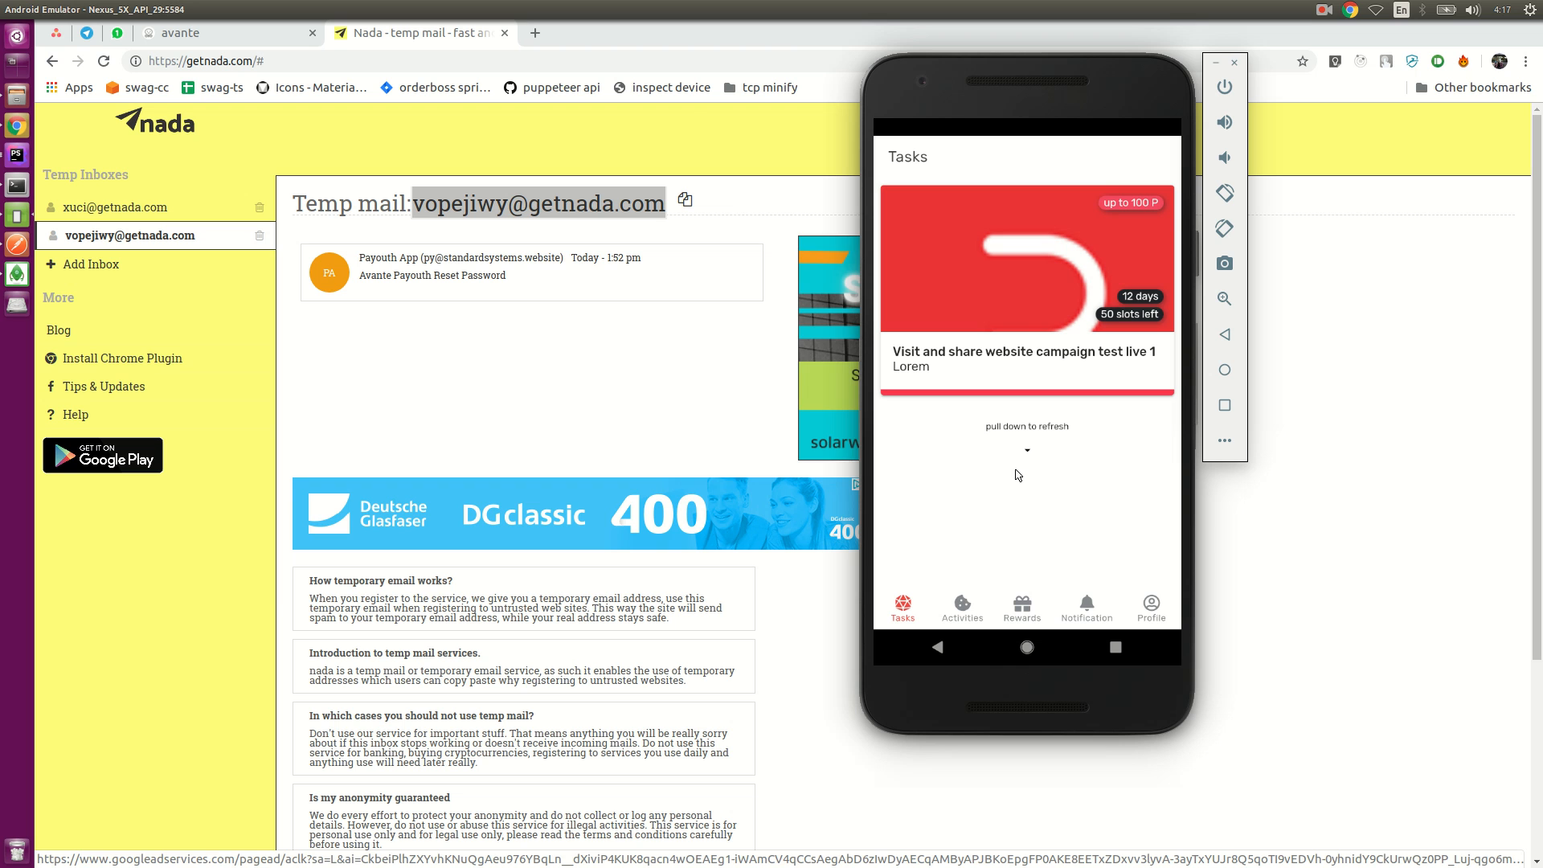
left_click(1003, 372)
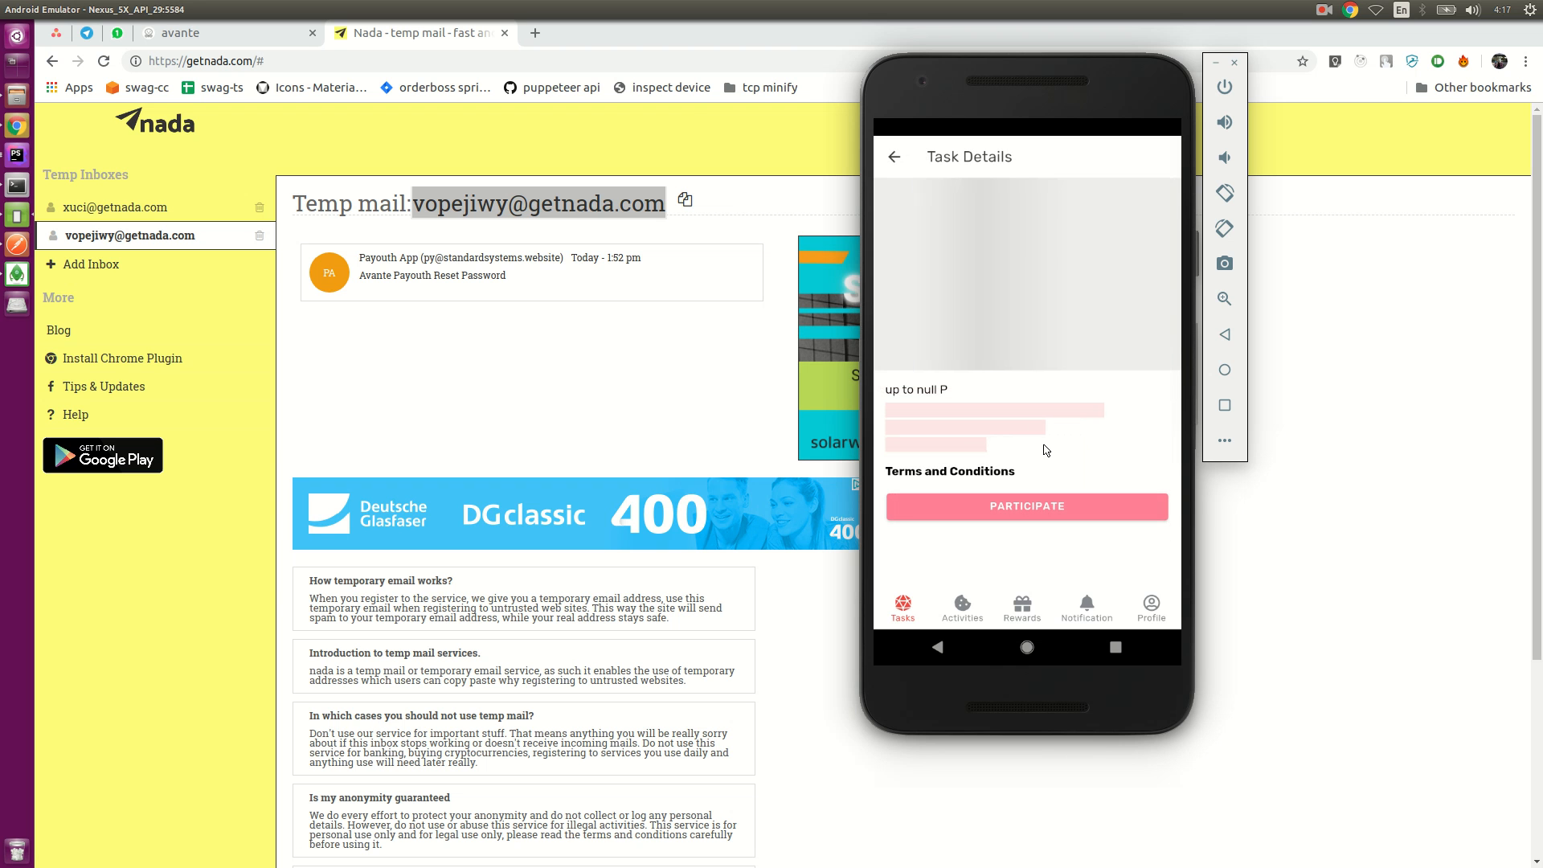
left_click(1013, 568)
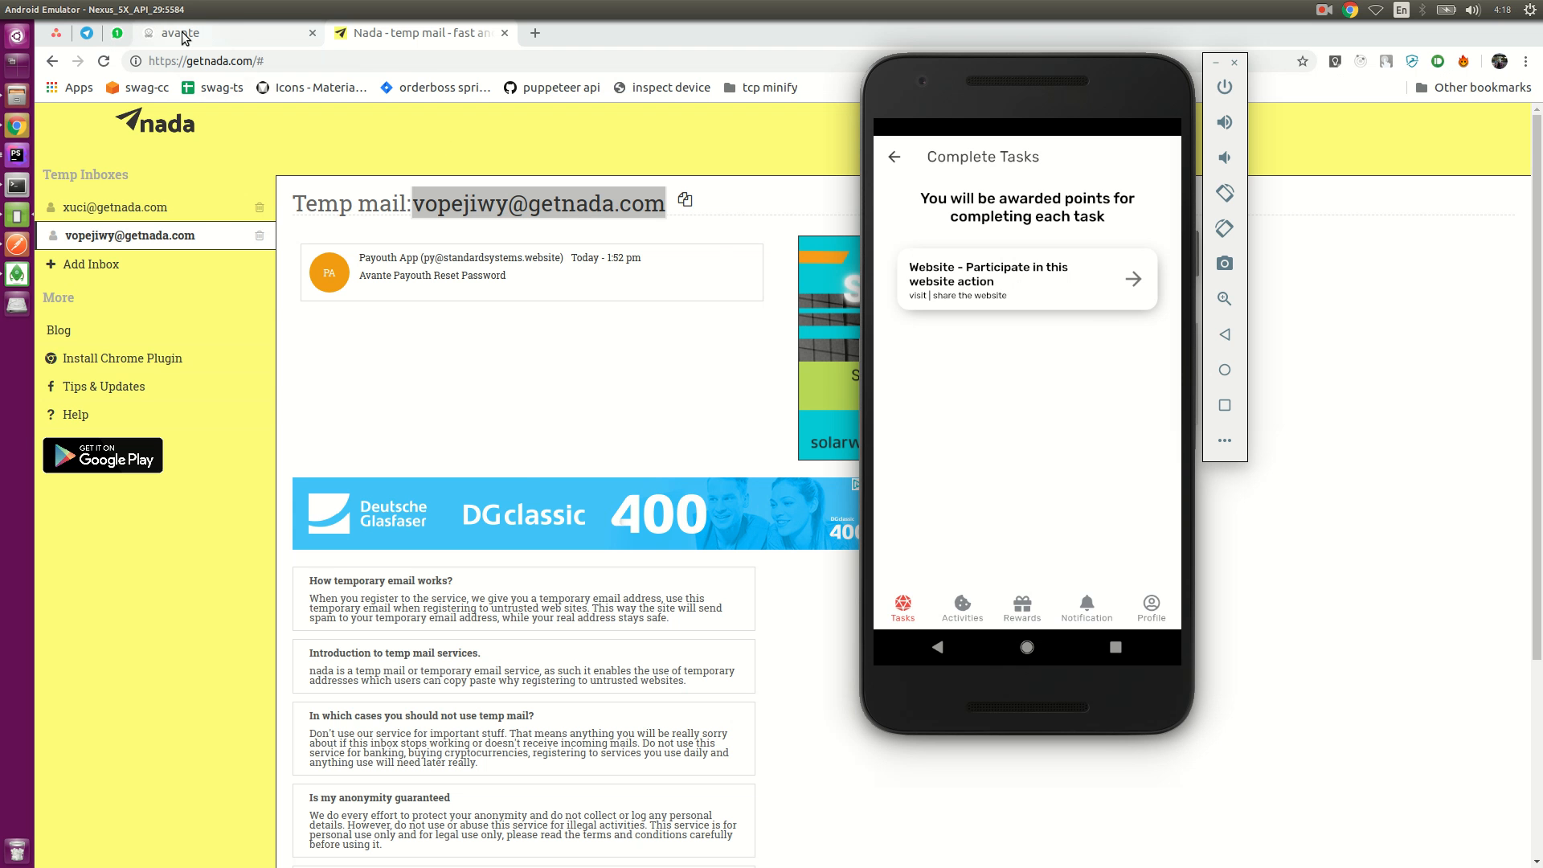
- In the admin site, open the details of "Visit and share website campaign test live 1" and expand its website action
left_click(211, 33)
left_click(92, 681)
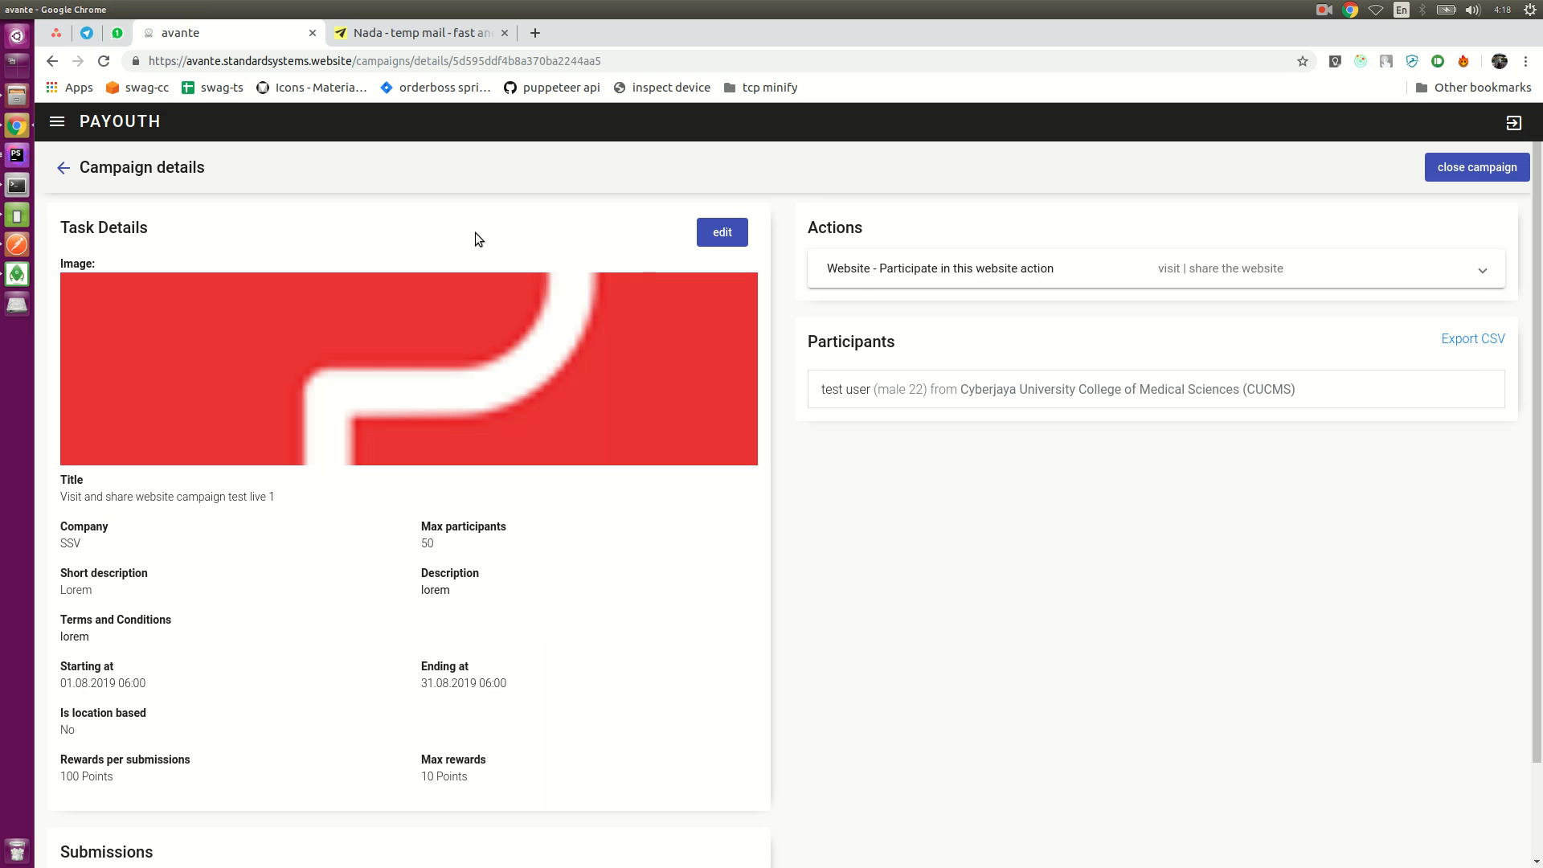
left_click(914, 277)
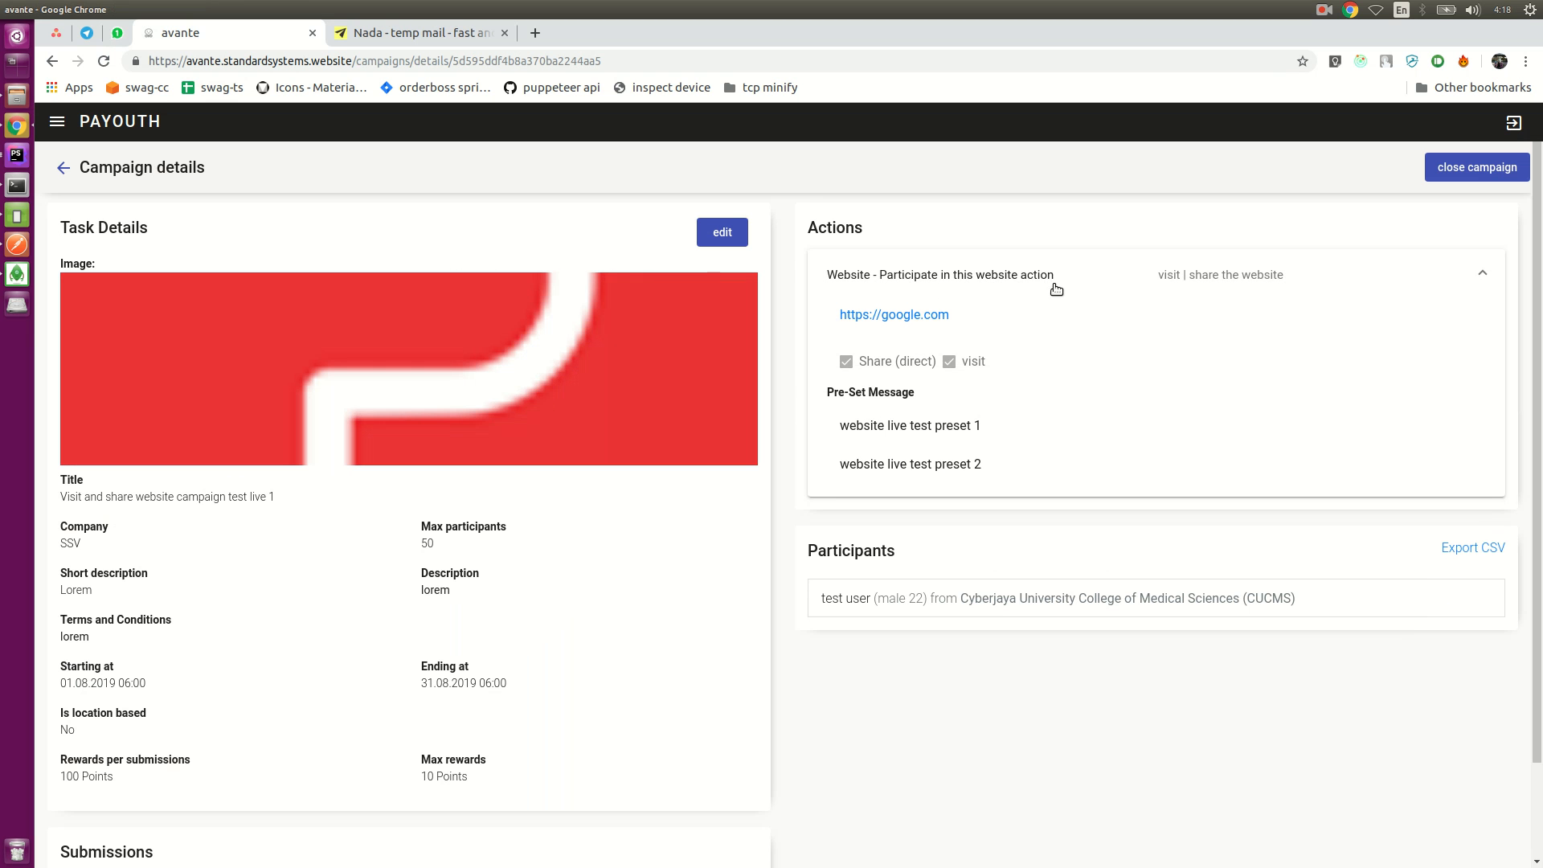
- Switch back to the Android emulator showing the Payouth app's Complete Tasks screen
key("alt+Tab")
key("alt+Tab")
key("alt+Tab")
key("alt+Tab")
key("alt+Tab")
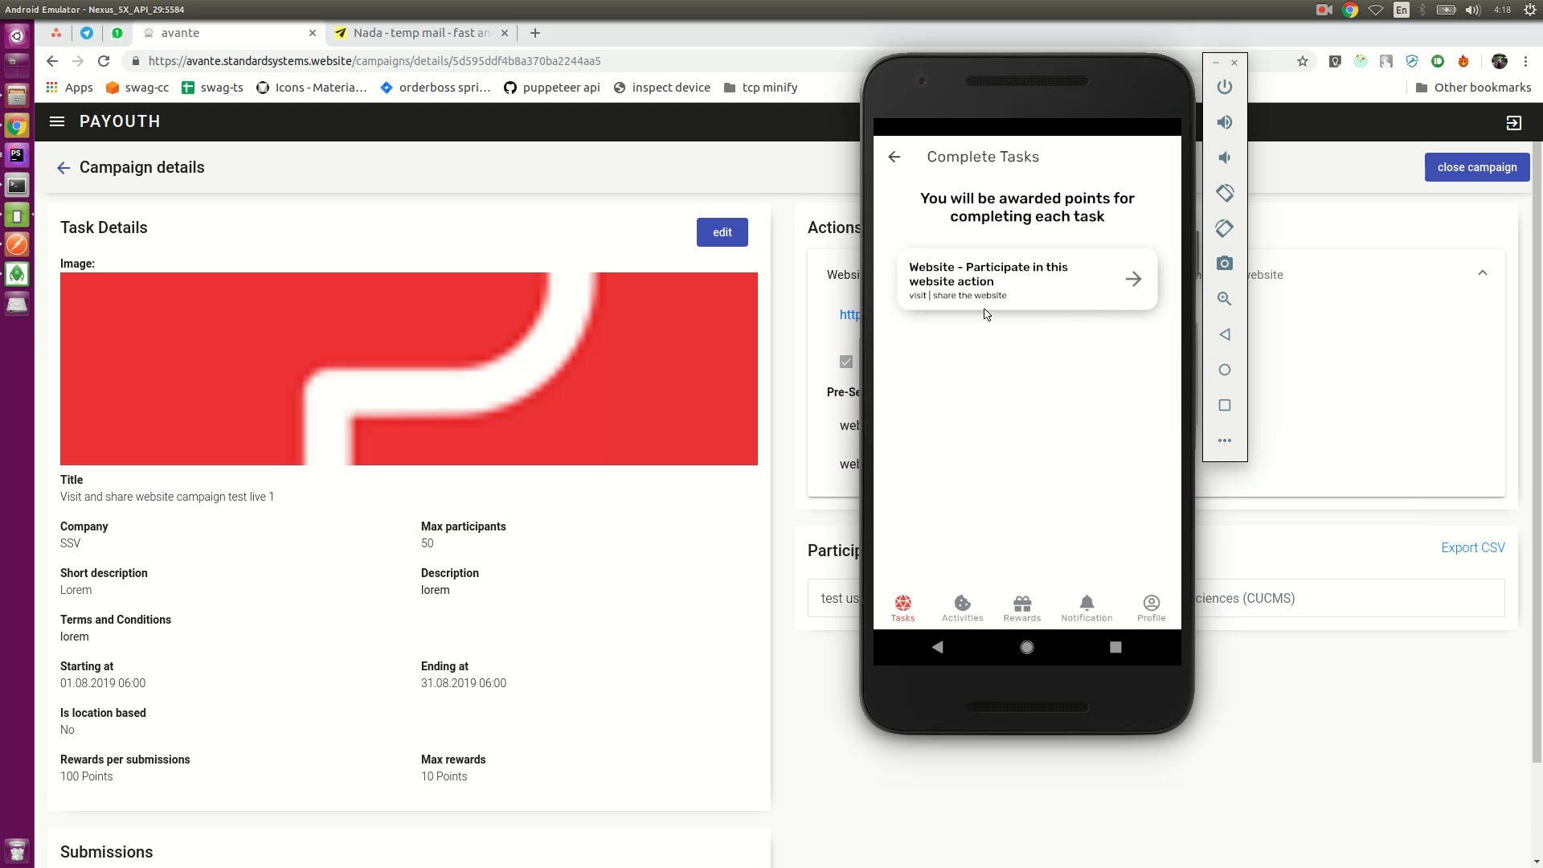
- Switch to the admin site and examine the campaign's participant entry, including gender, age and university
left_click(778, 239)
scroll(841, 422, "down", 2)
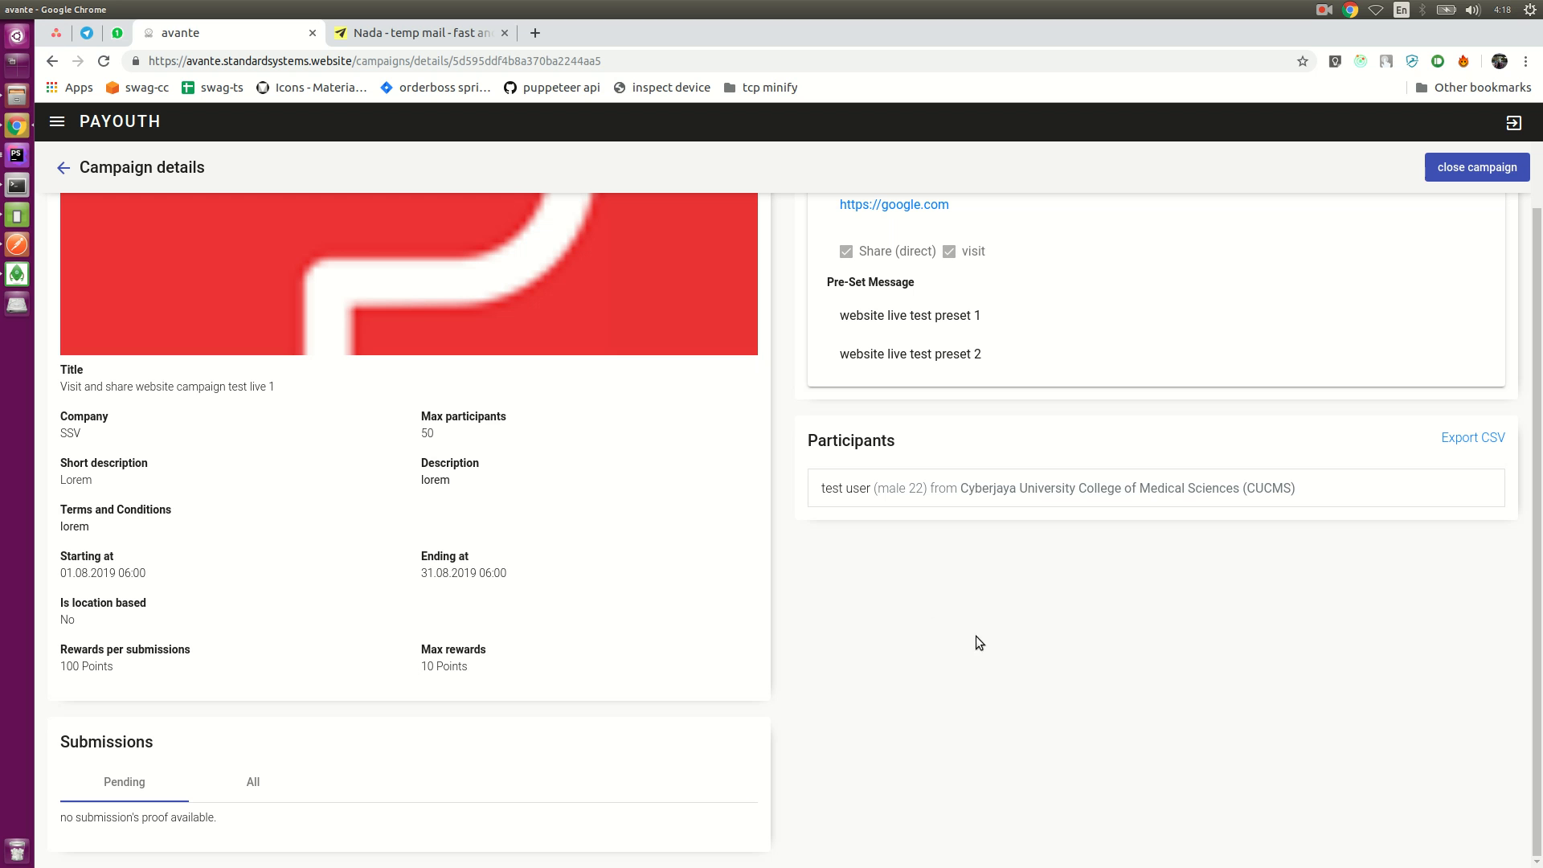
left_click_drag(840, 489, 1026, 500)
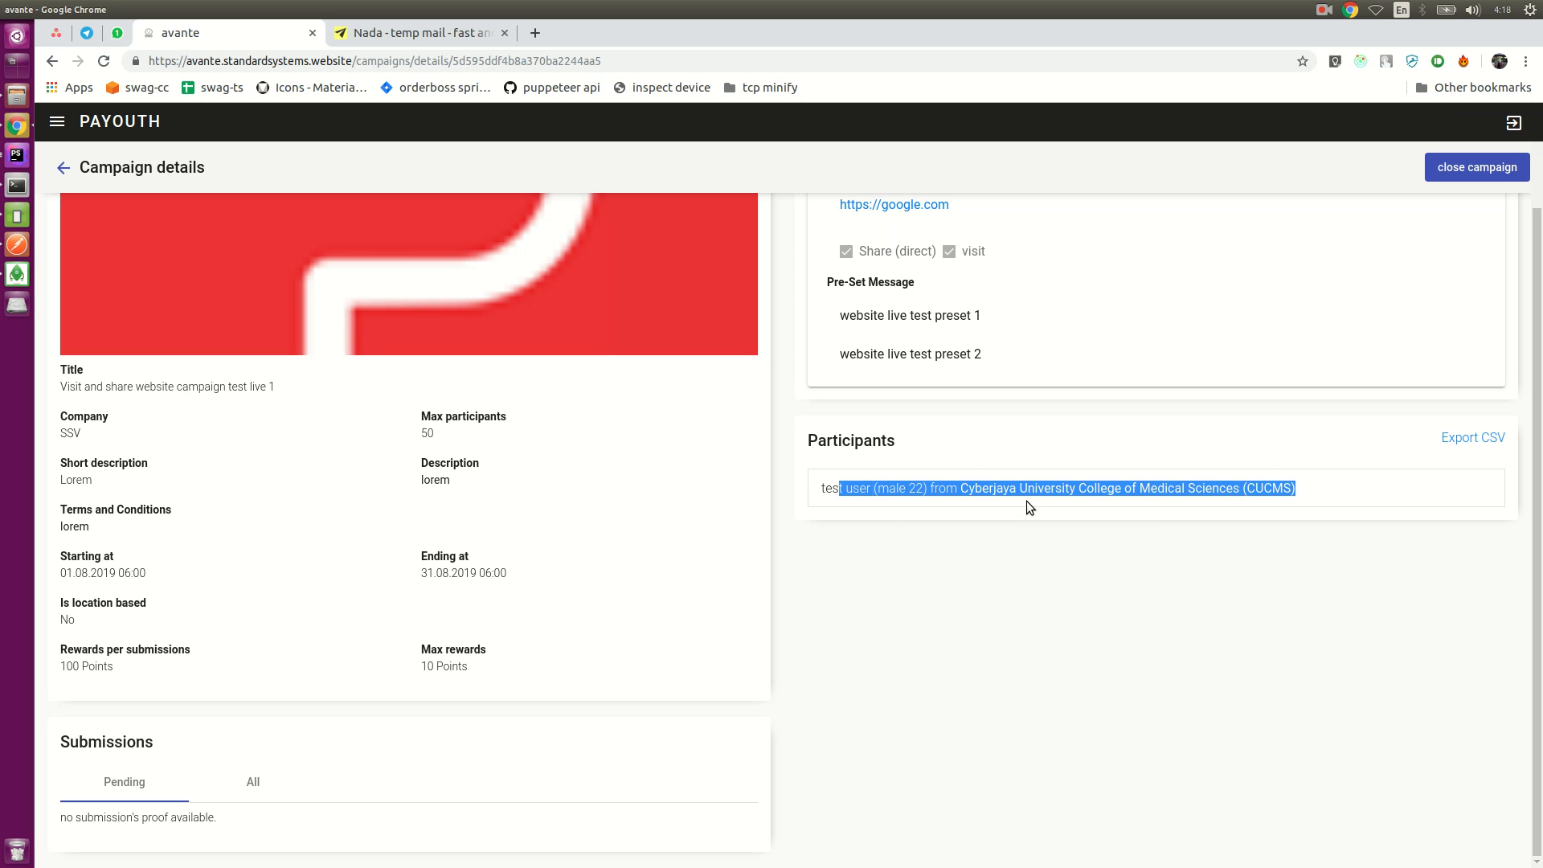
left_click(1196, 501)
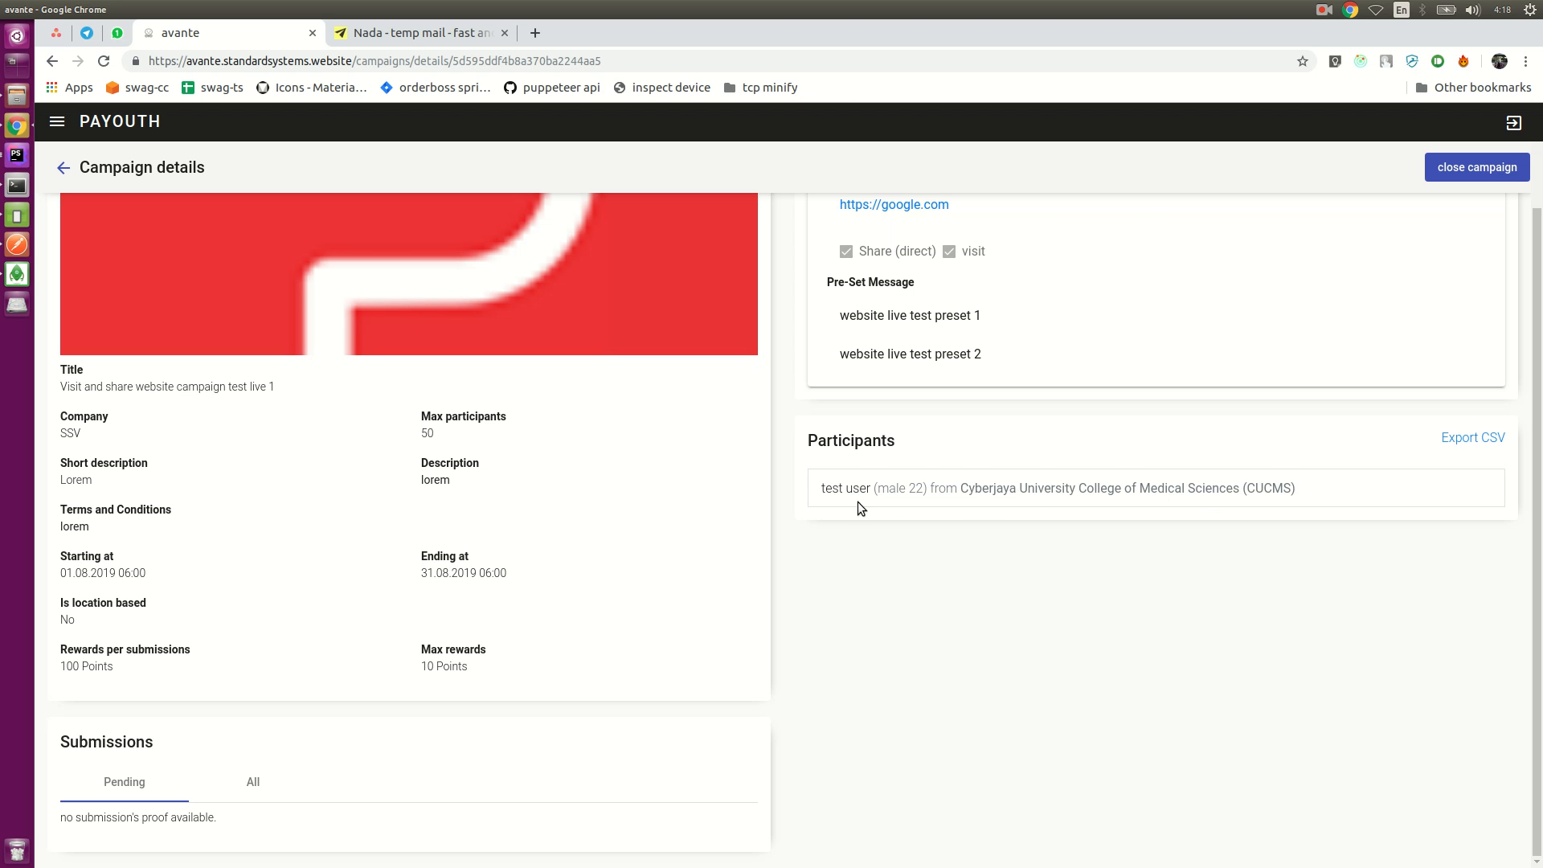
left_click_drag(823, 489, 913, 500)
left_click(913, 500)
double_click(920, 487)
left_click_drag(947, 486, 1161, 493)
left_click(1161, 494)
- View the campaign's submissions in both the All and Pending lists
left_click(210, 782)
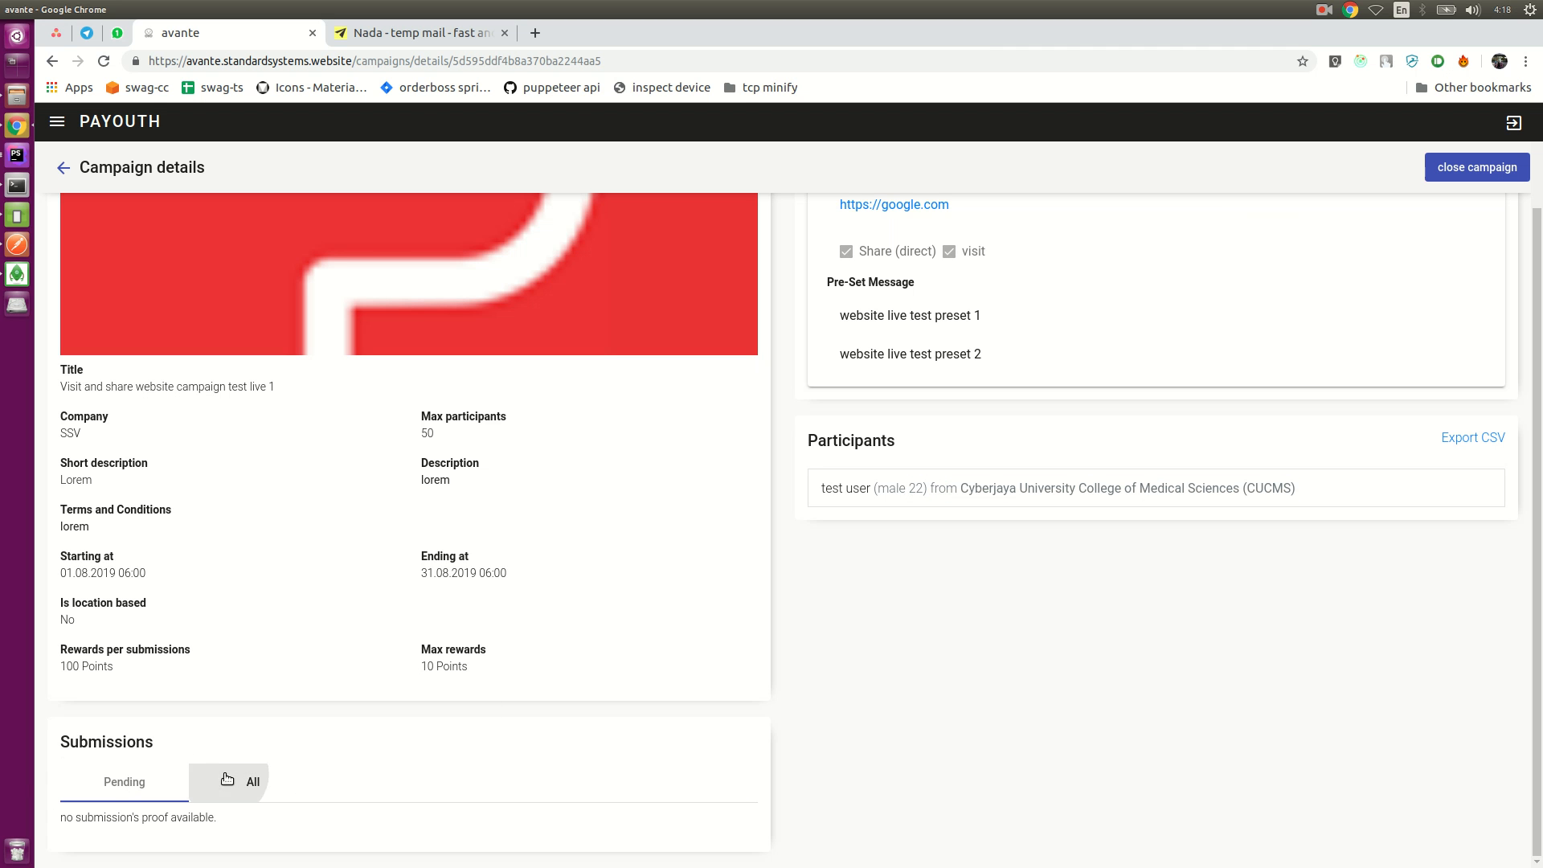
left_click(152, 794)
double_click(290, 788)
left_click(131, 785)
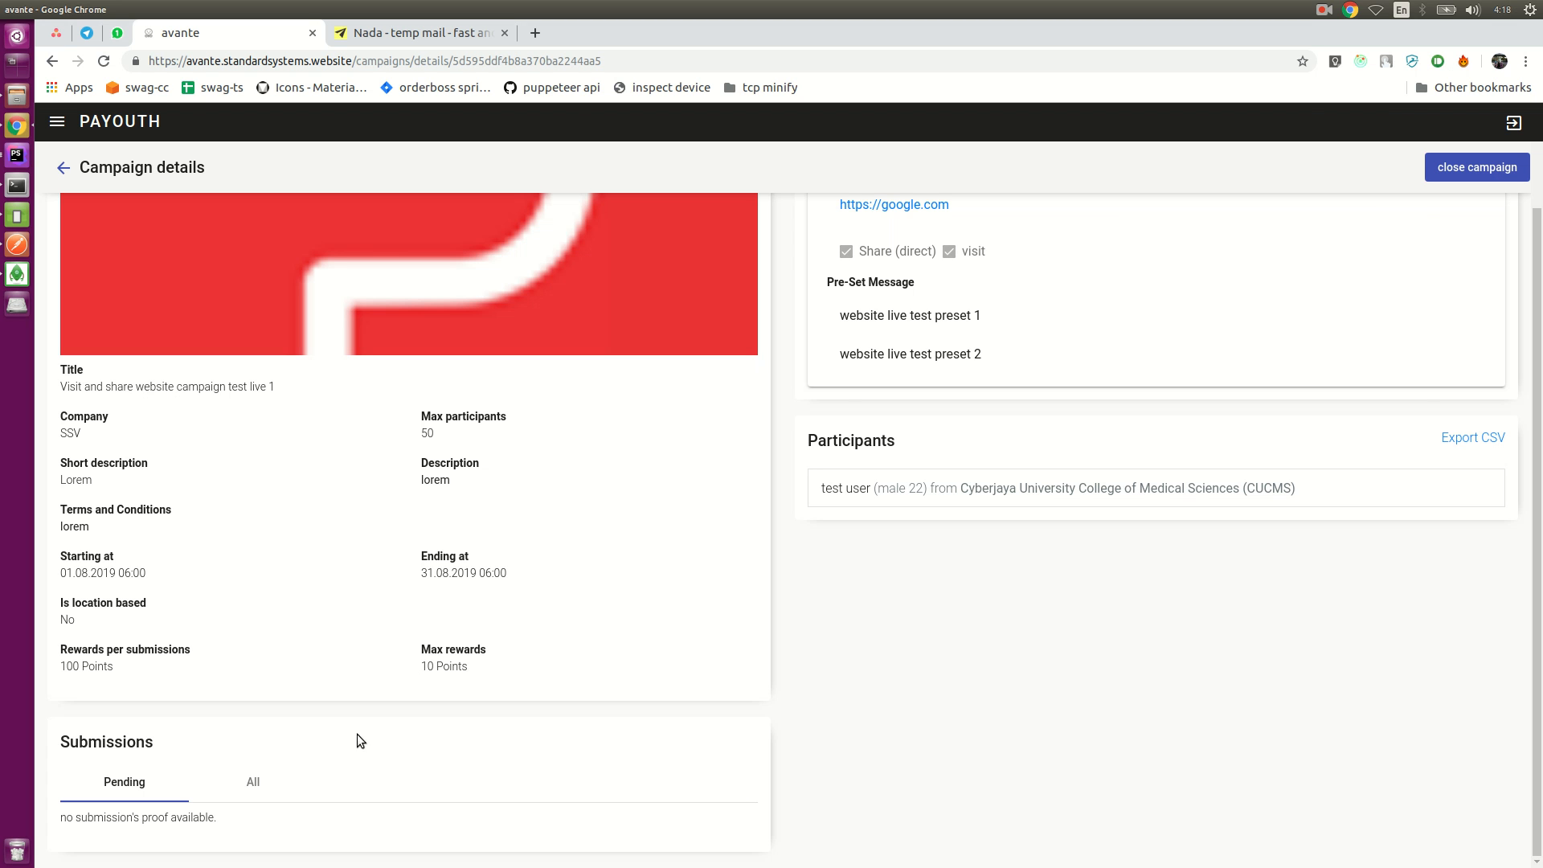
- Switch to the Android emulator, open the website action, visit and close its website, and continue to the sharing task
key("alt+Tab")
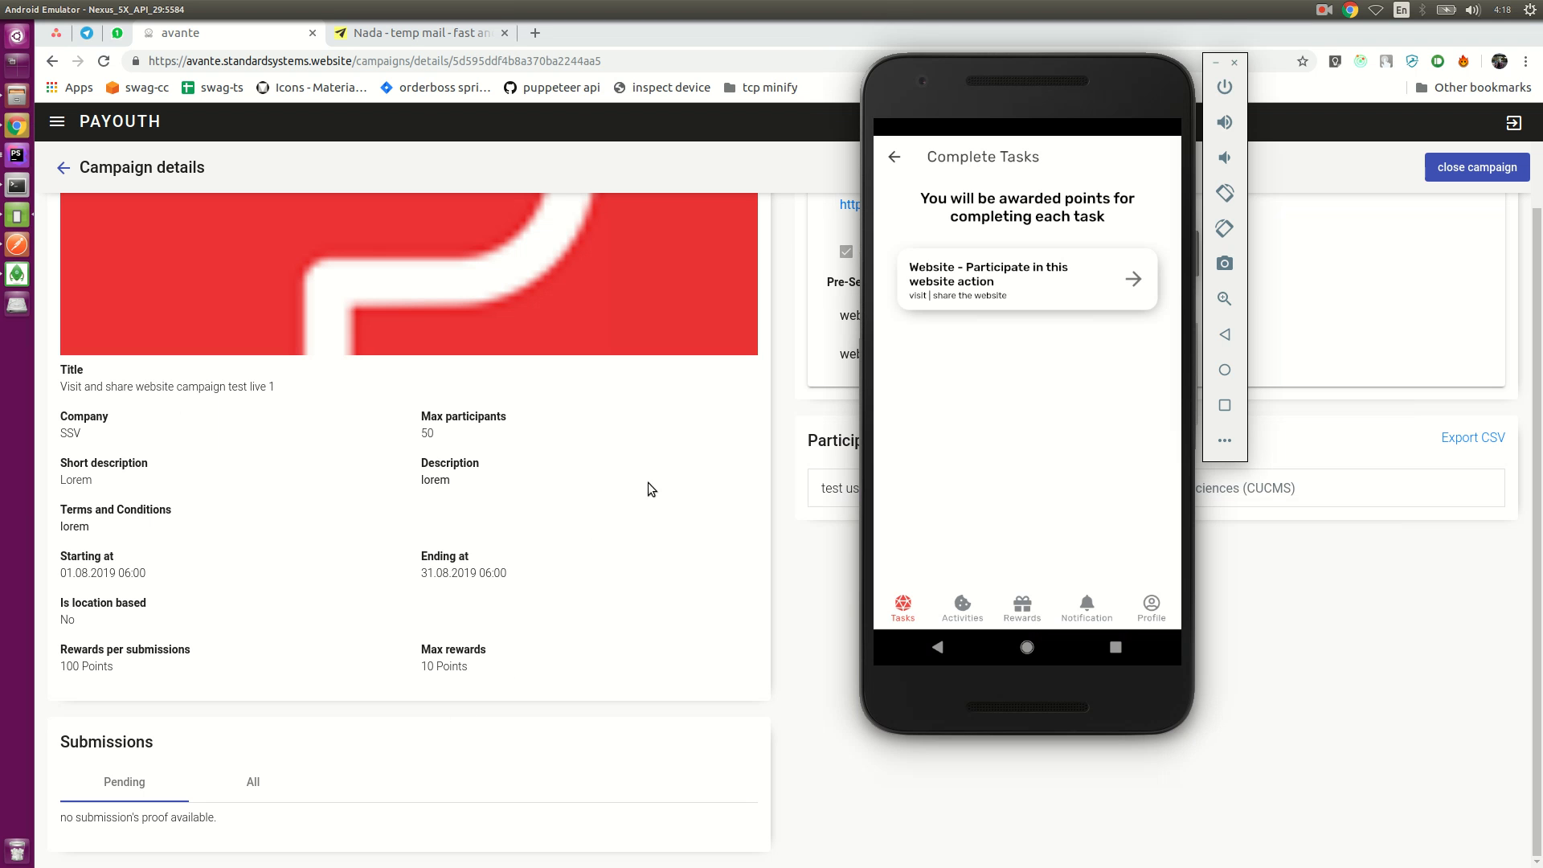
left_click(1119, 283)
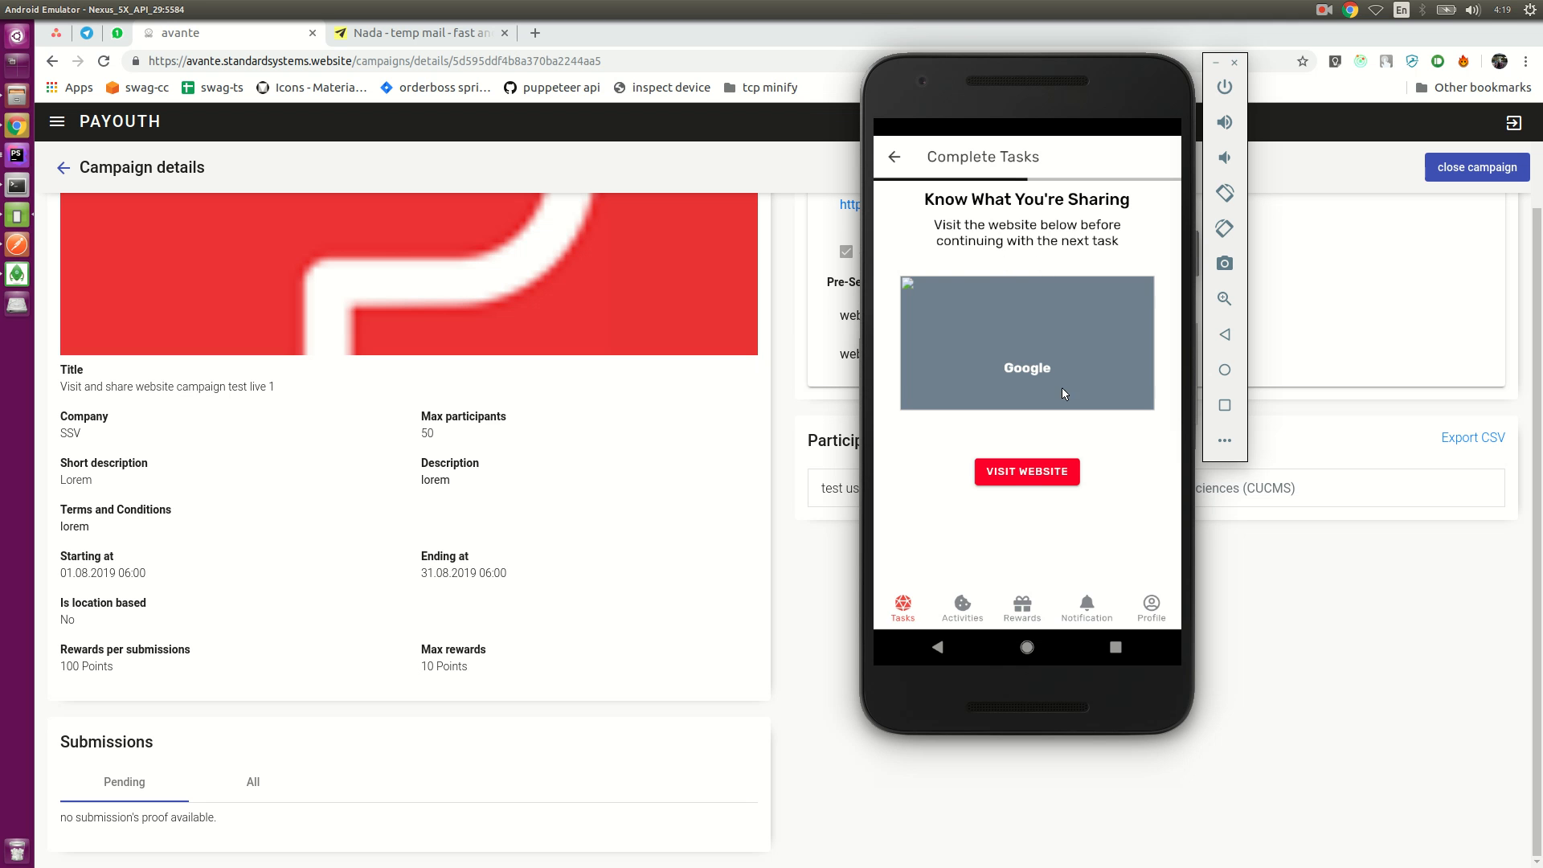
left_click(1022, 469)
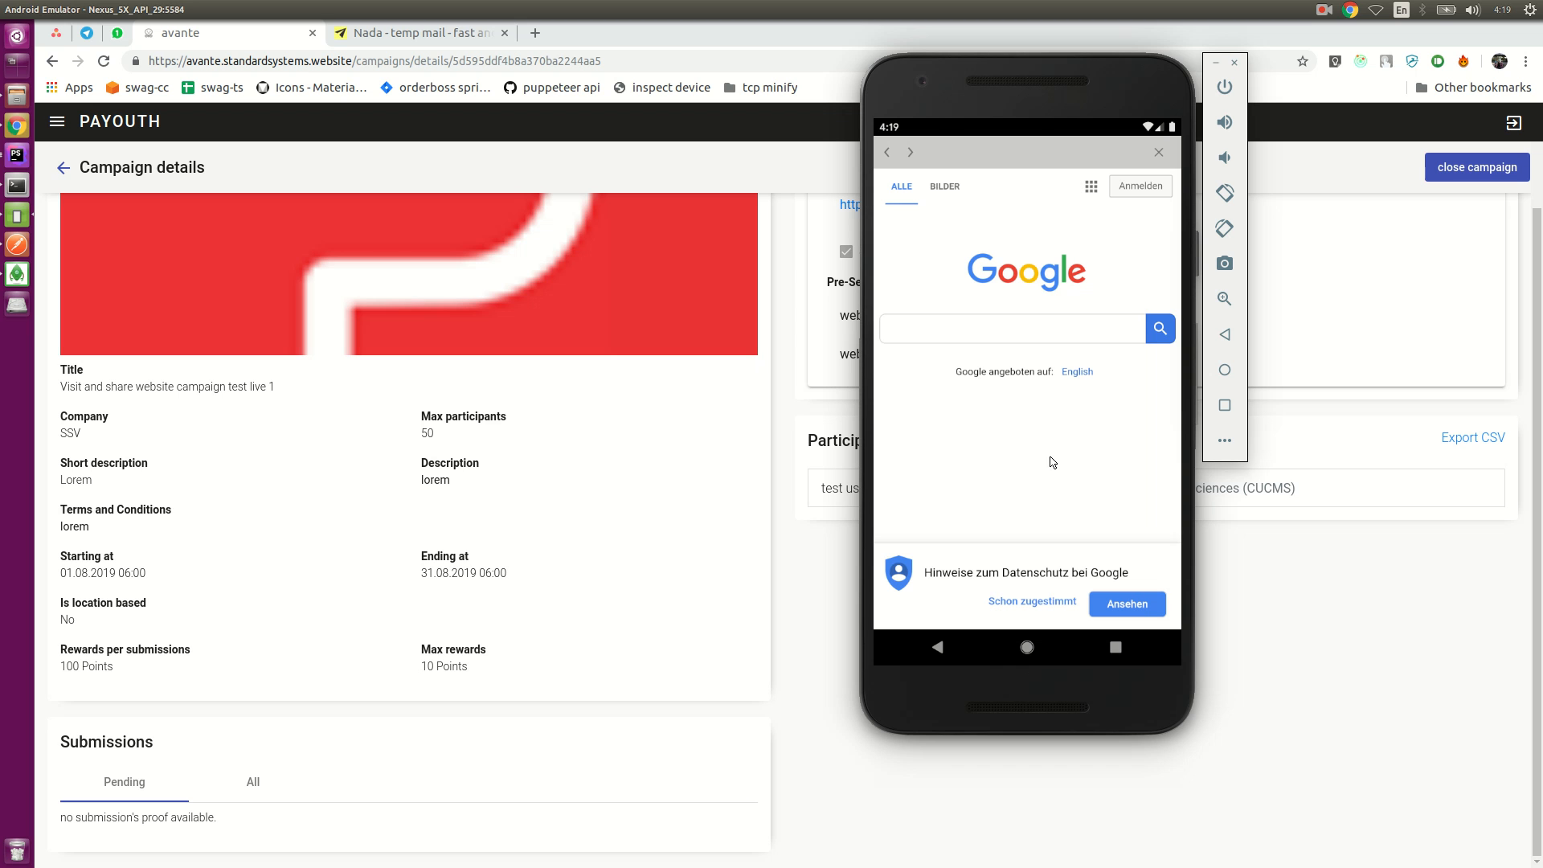
left_click(1158, 155)
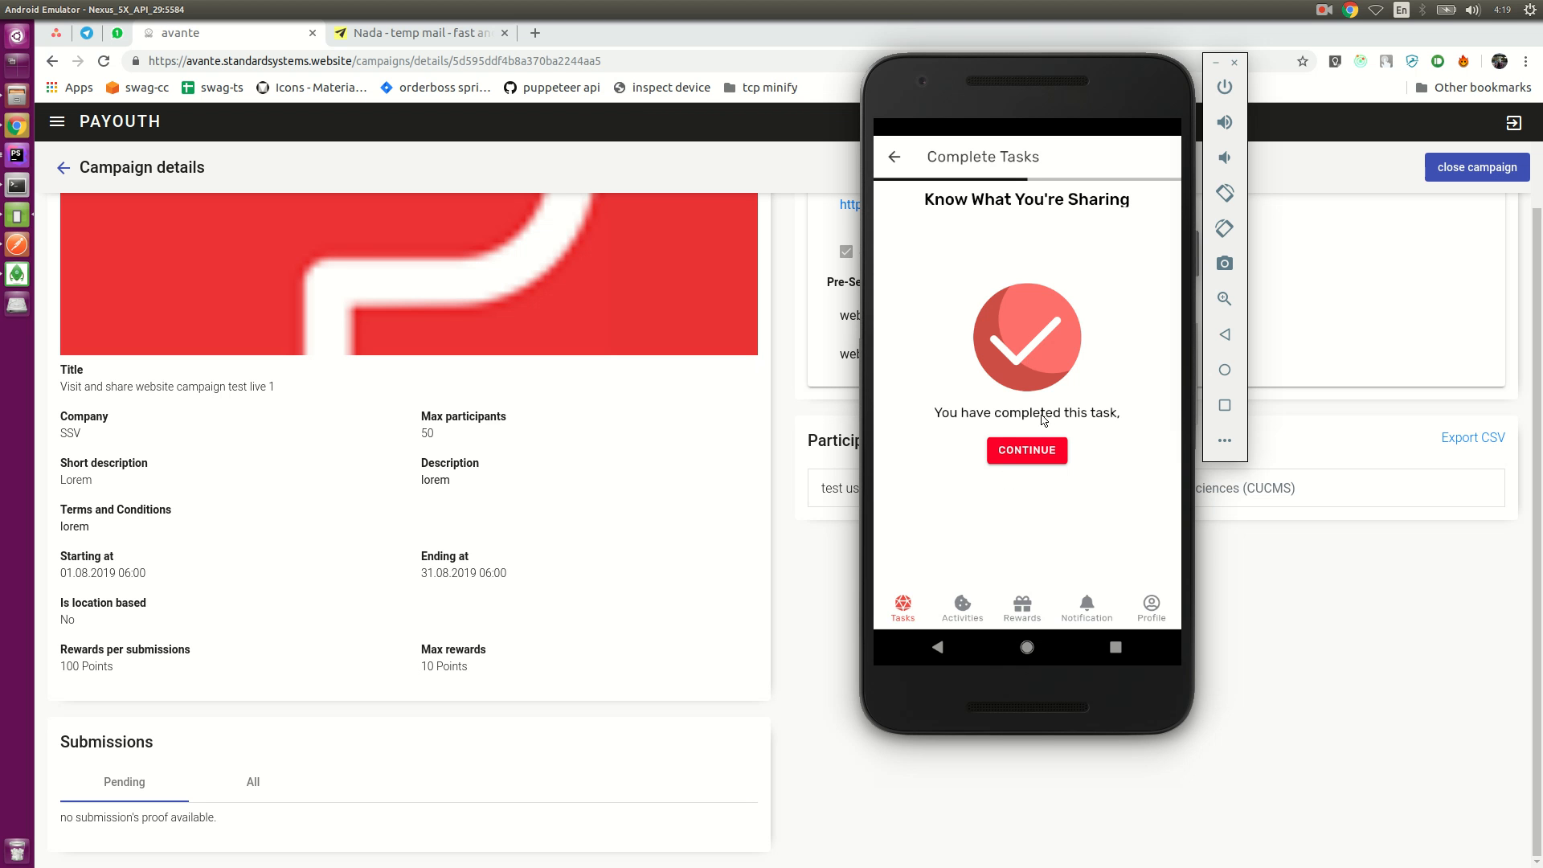
left_click(1049, 452)
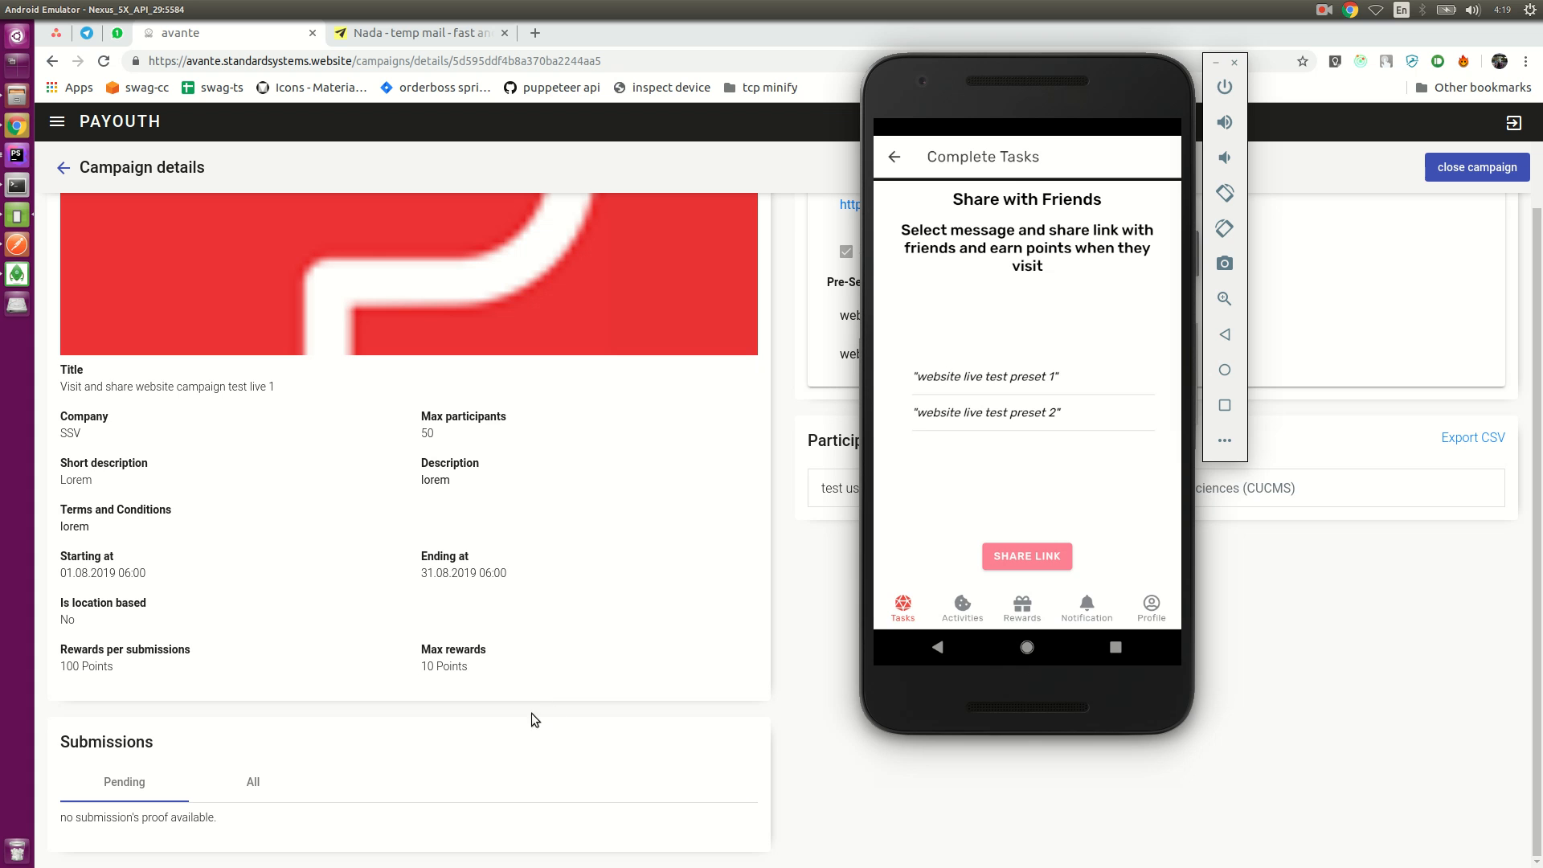
- Check the website action's pre-set messages in the admin site and return to the Android emulator
left_click(801, 388)
scroll(976, 432, "up", 3)
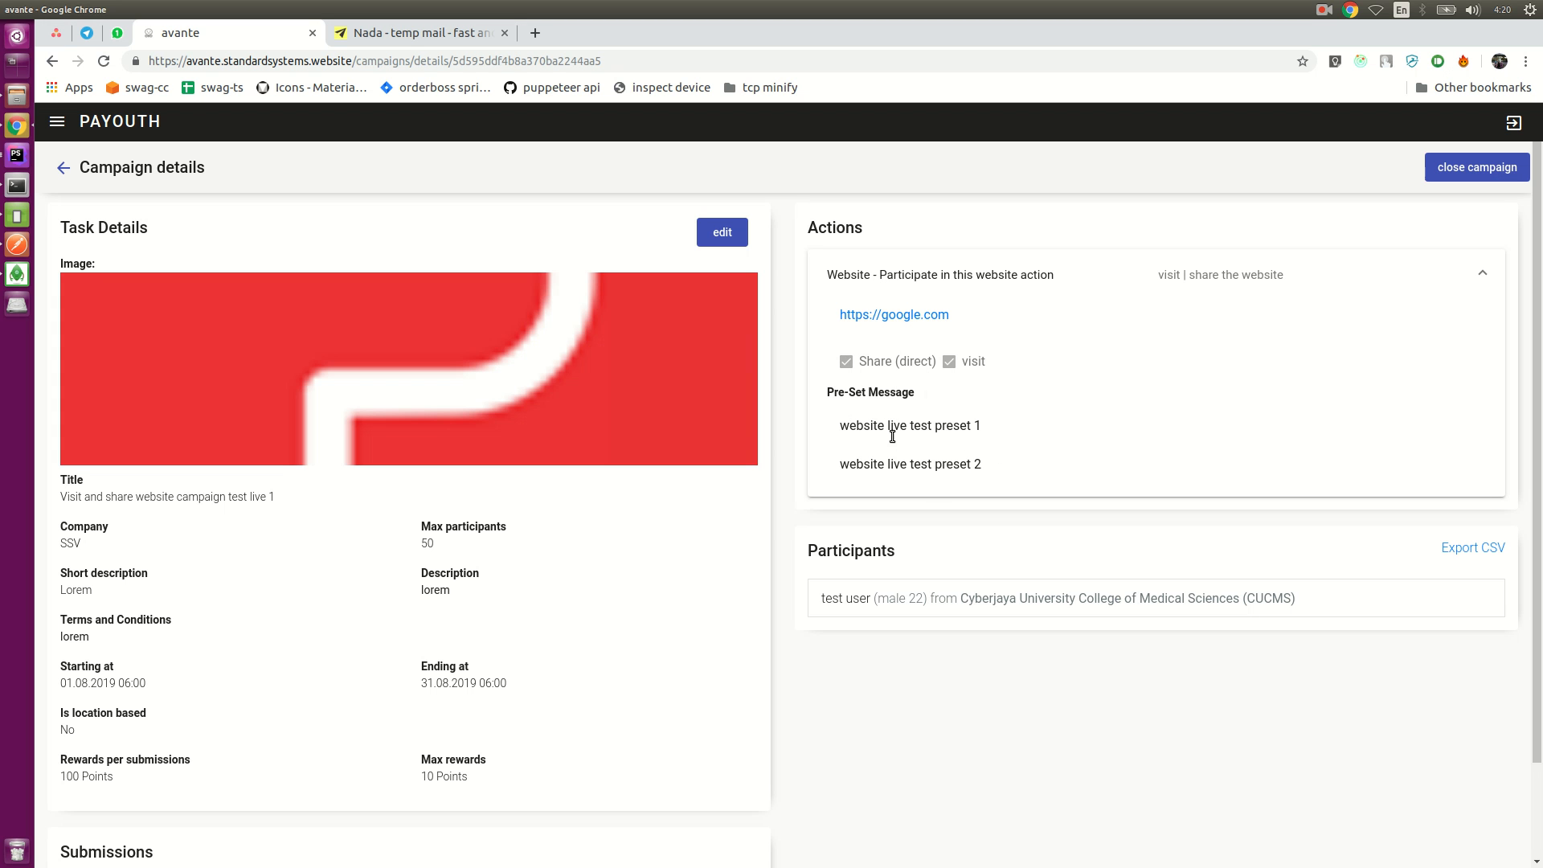
key("alt+Tab")
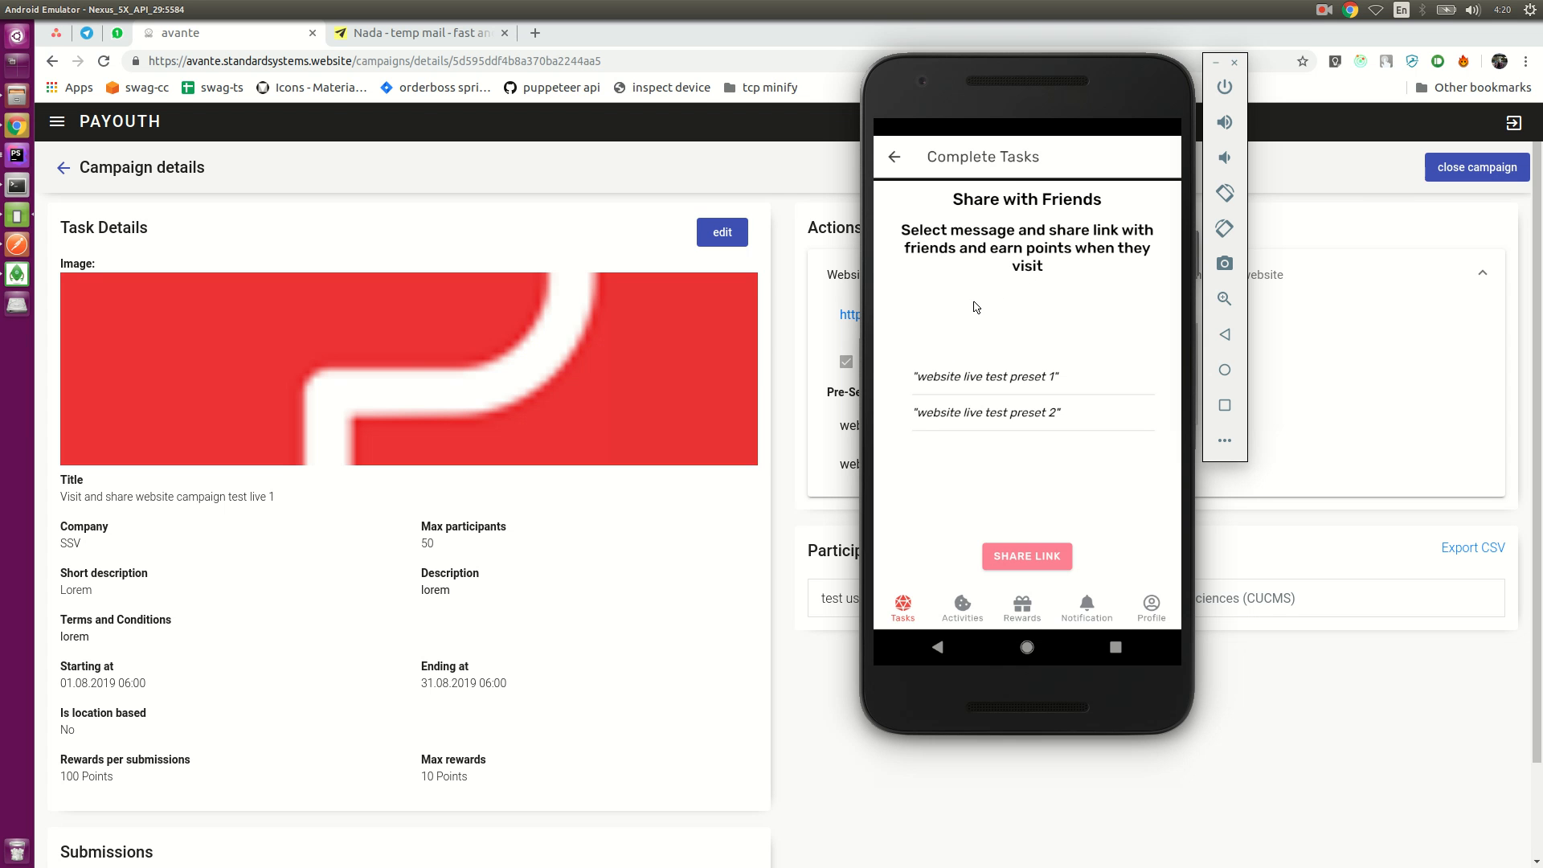
- Select "website live test preset 2", share its link through Messages to the first listed contact, and review the drafted message
left_click(1005, 416)
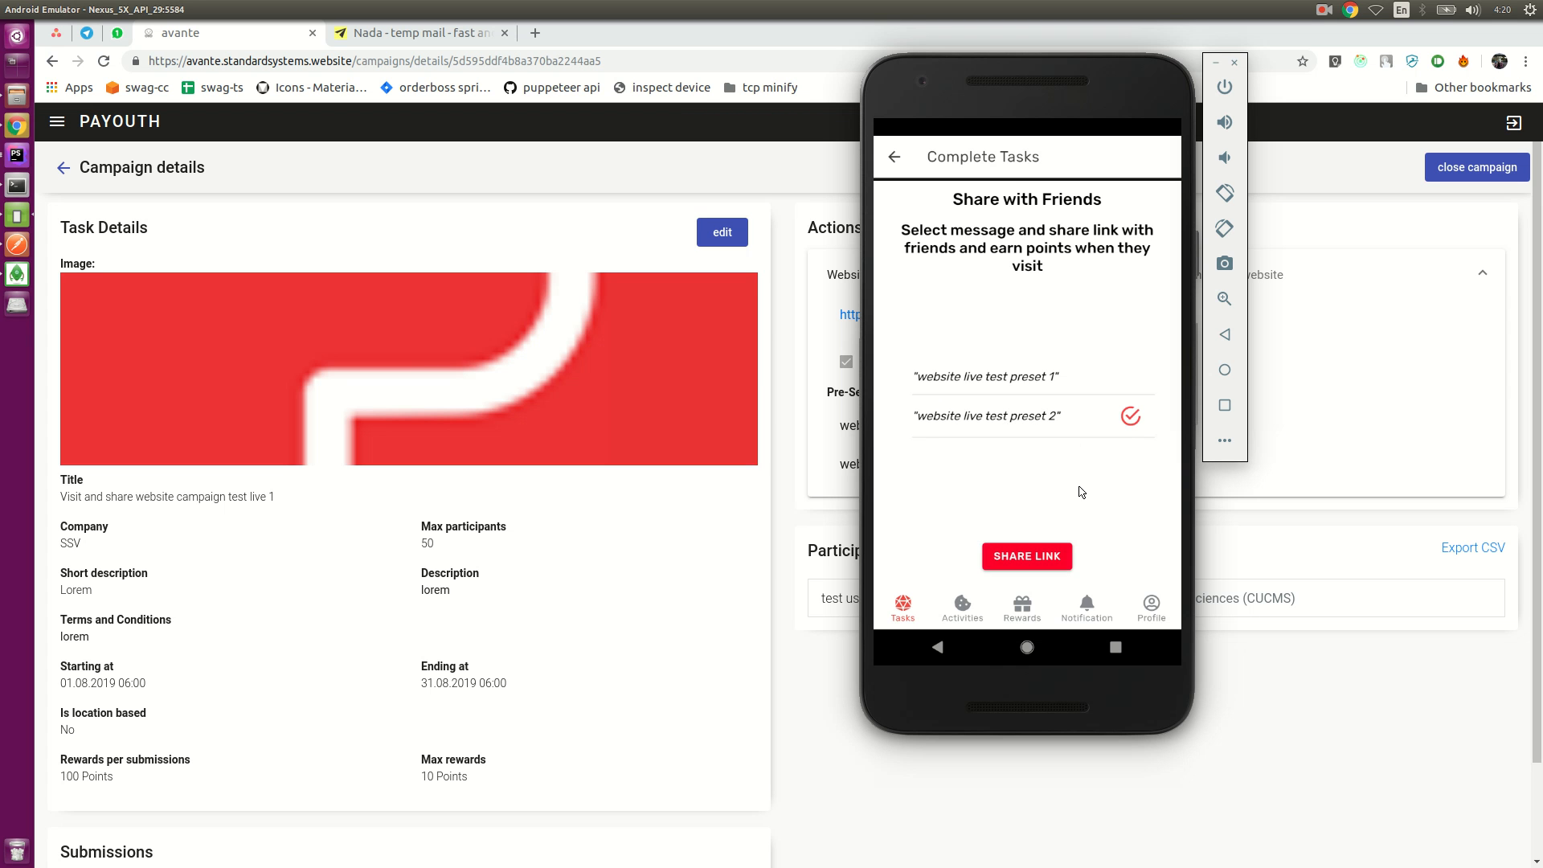
left_click(1037, 558)
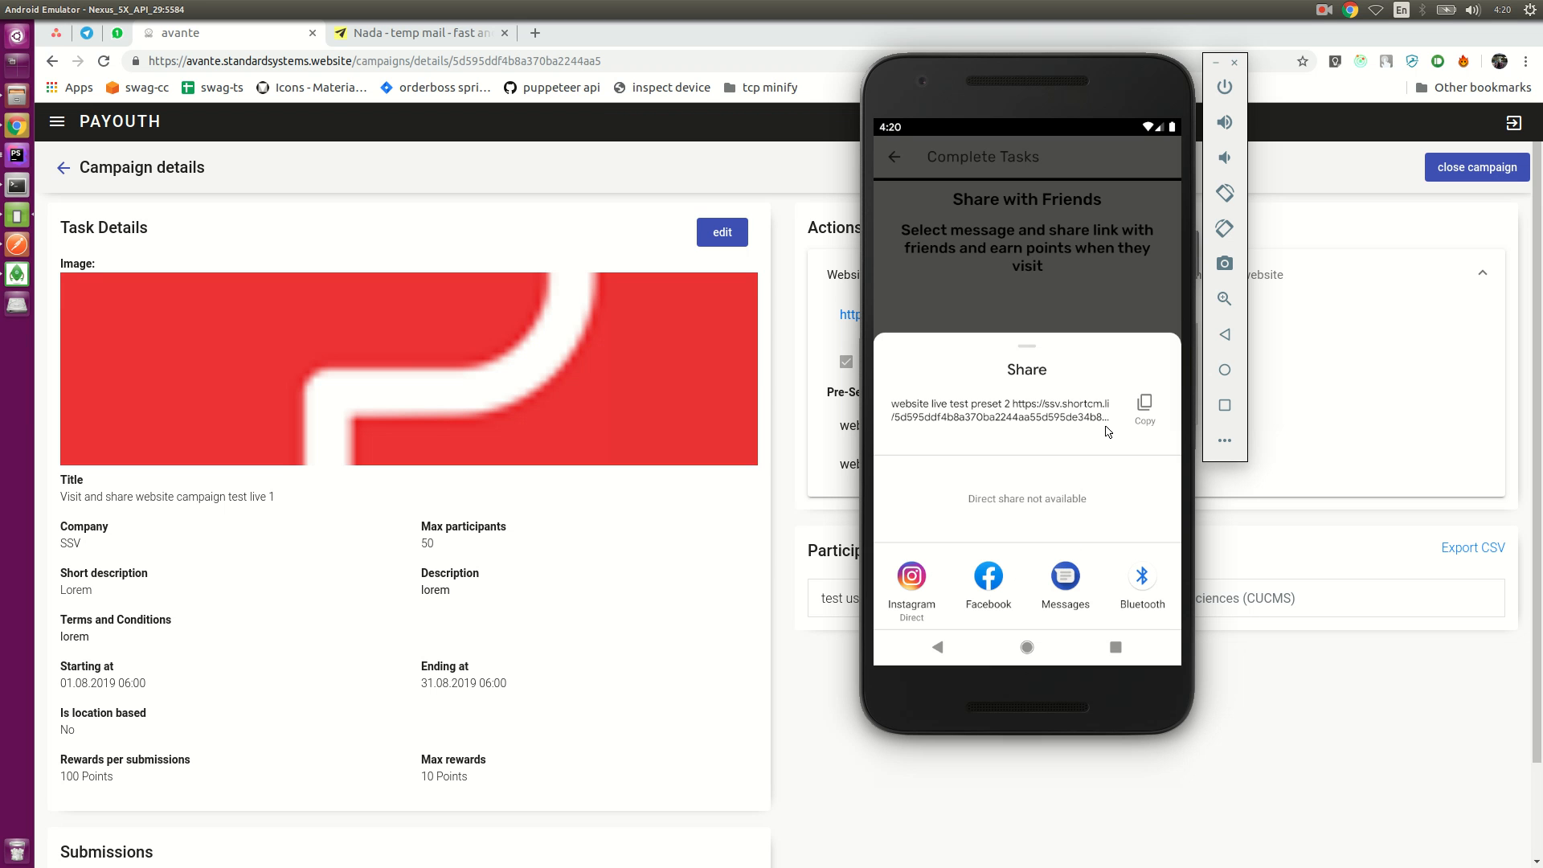
left_click(1063, 577)
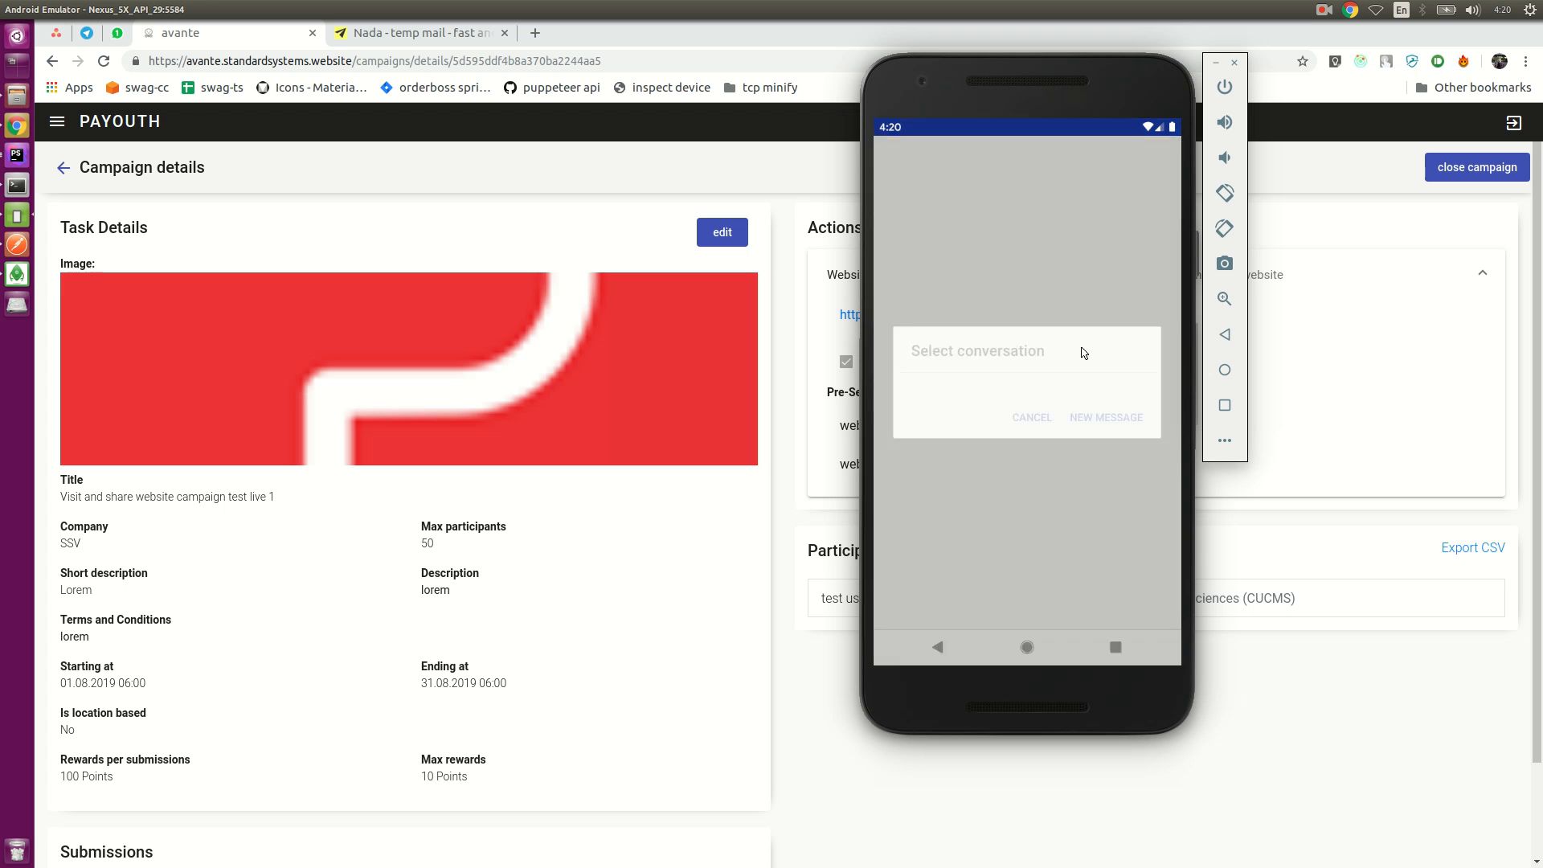
left_click(1107, 462)
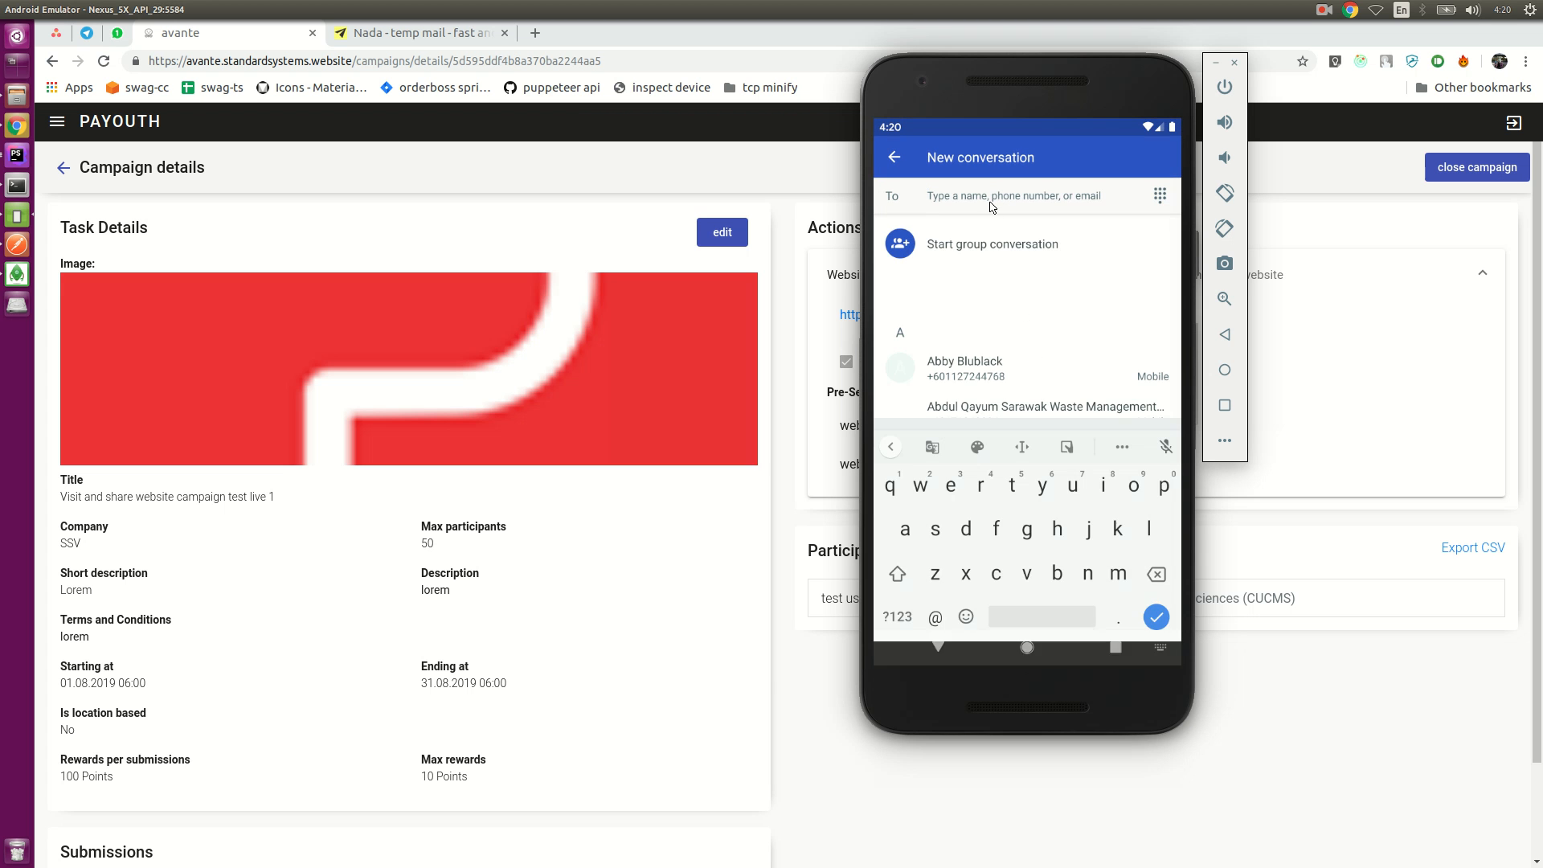
scroll(1014, 379, "down", 2)
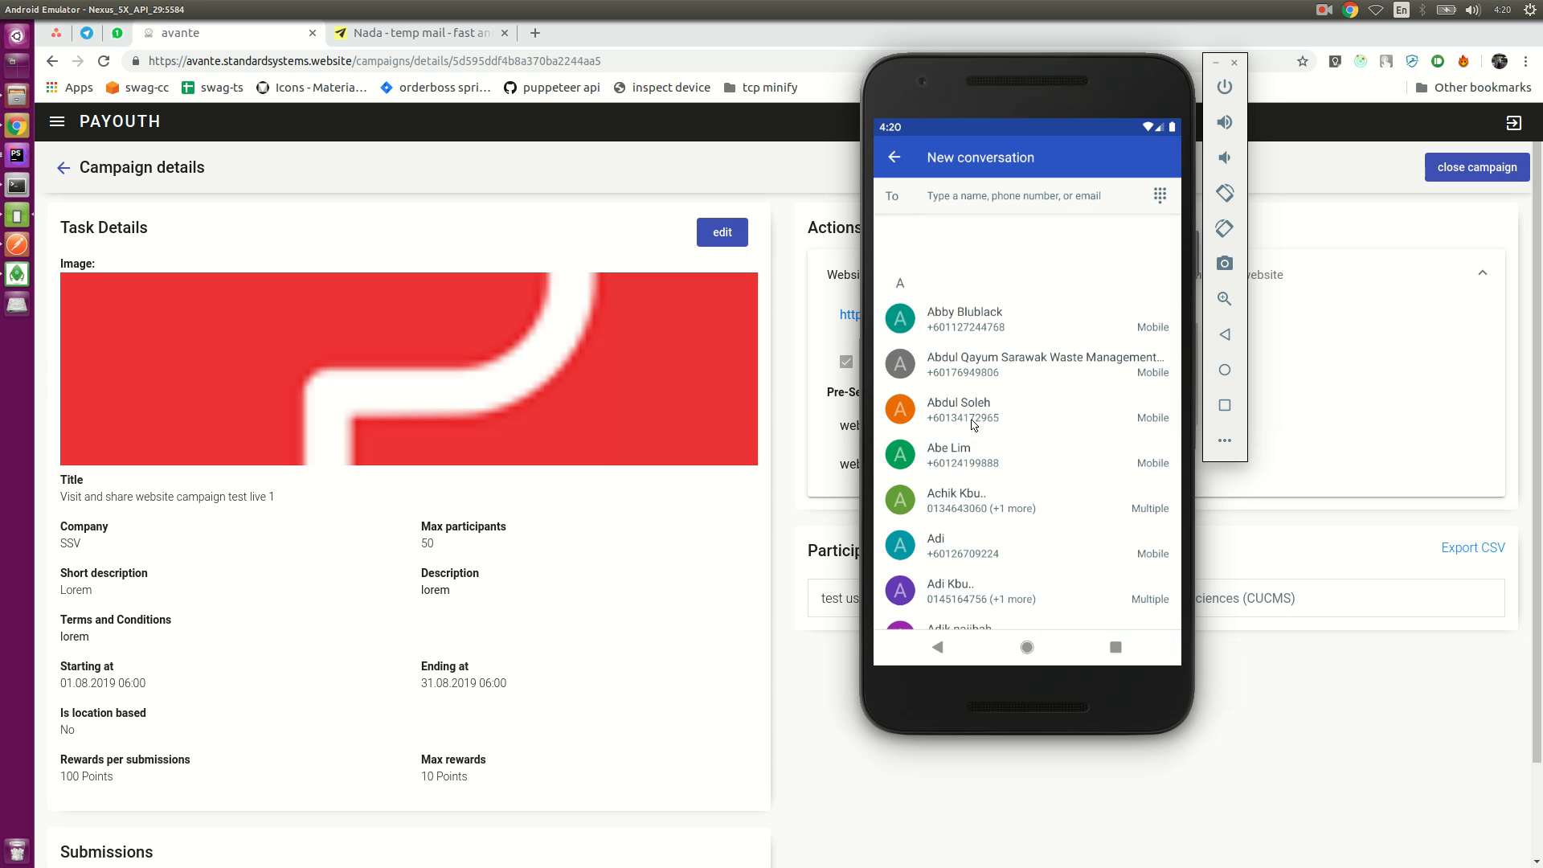
left_click(988, 318)
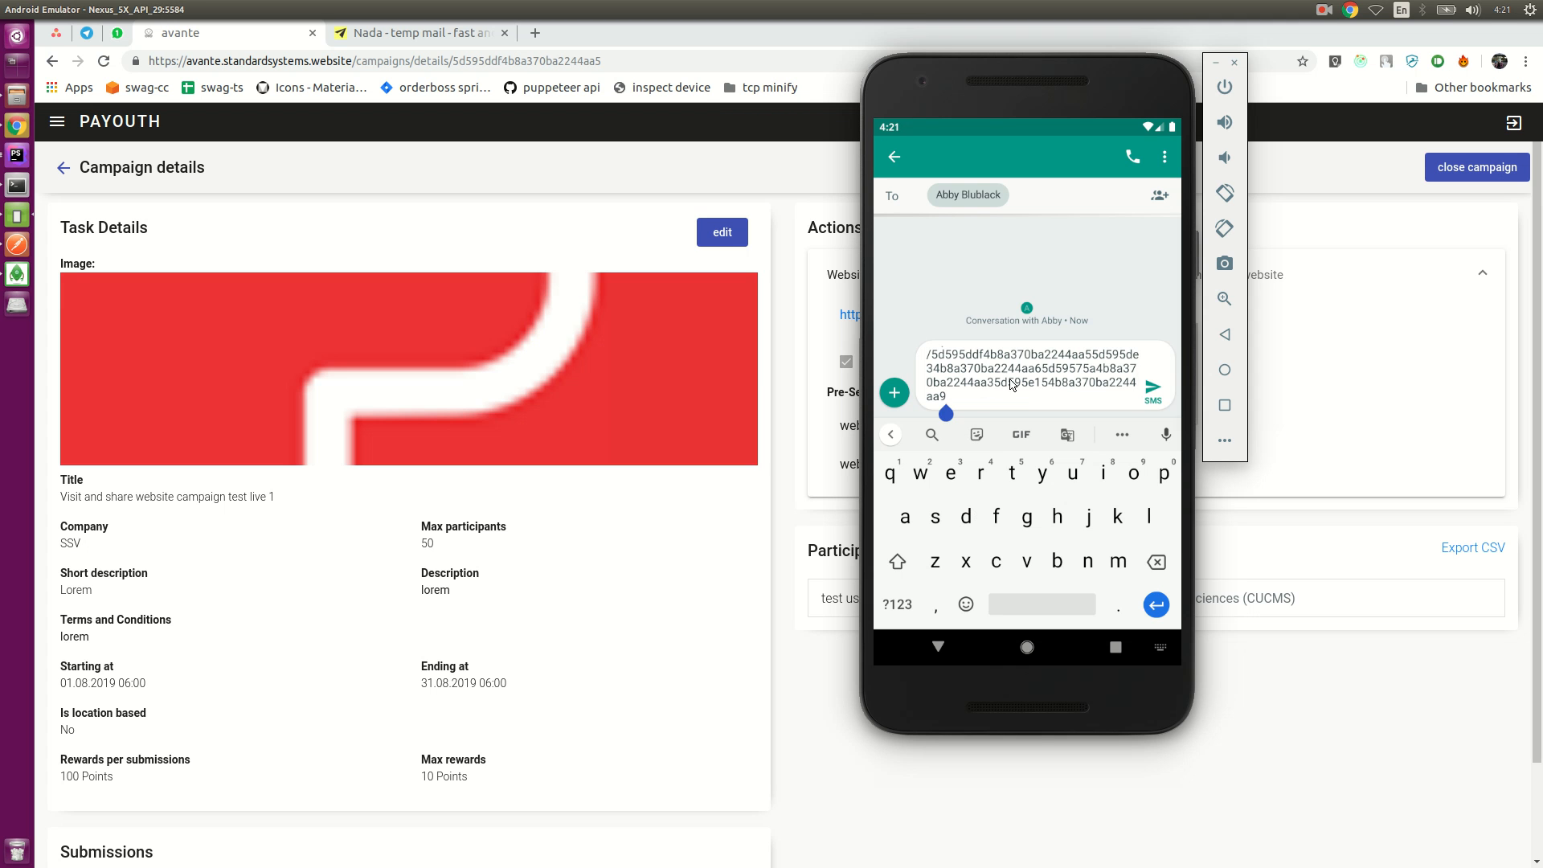
left_click_drag(1008, 399, 1071, 366)
mouse_move(1002, 69)
left_mouse_down()
mouse_move(1225, 89)
mouse_move(1016, 89)
left_mouse_up()
left_click_drag(1160, 143, 1098, 579)
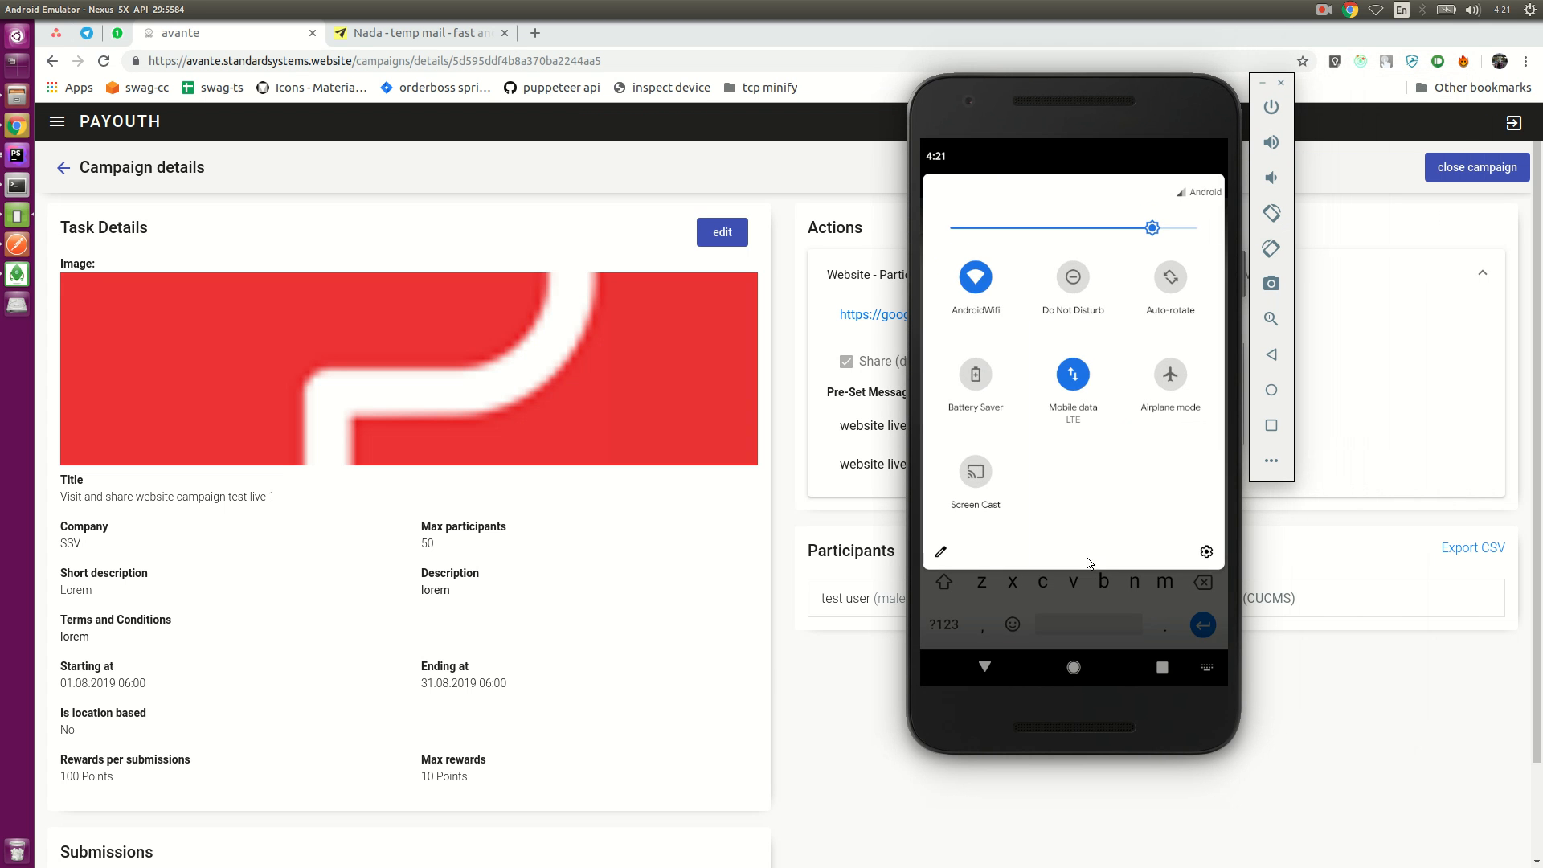
left_click(1108, 572)
left_click_drag(1114, 145, 1142, 289)
left_click(1081, 571)
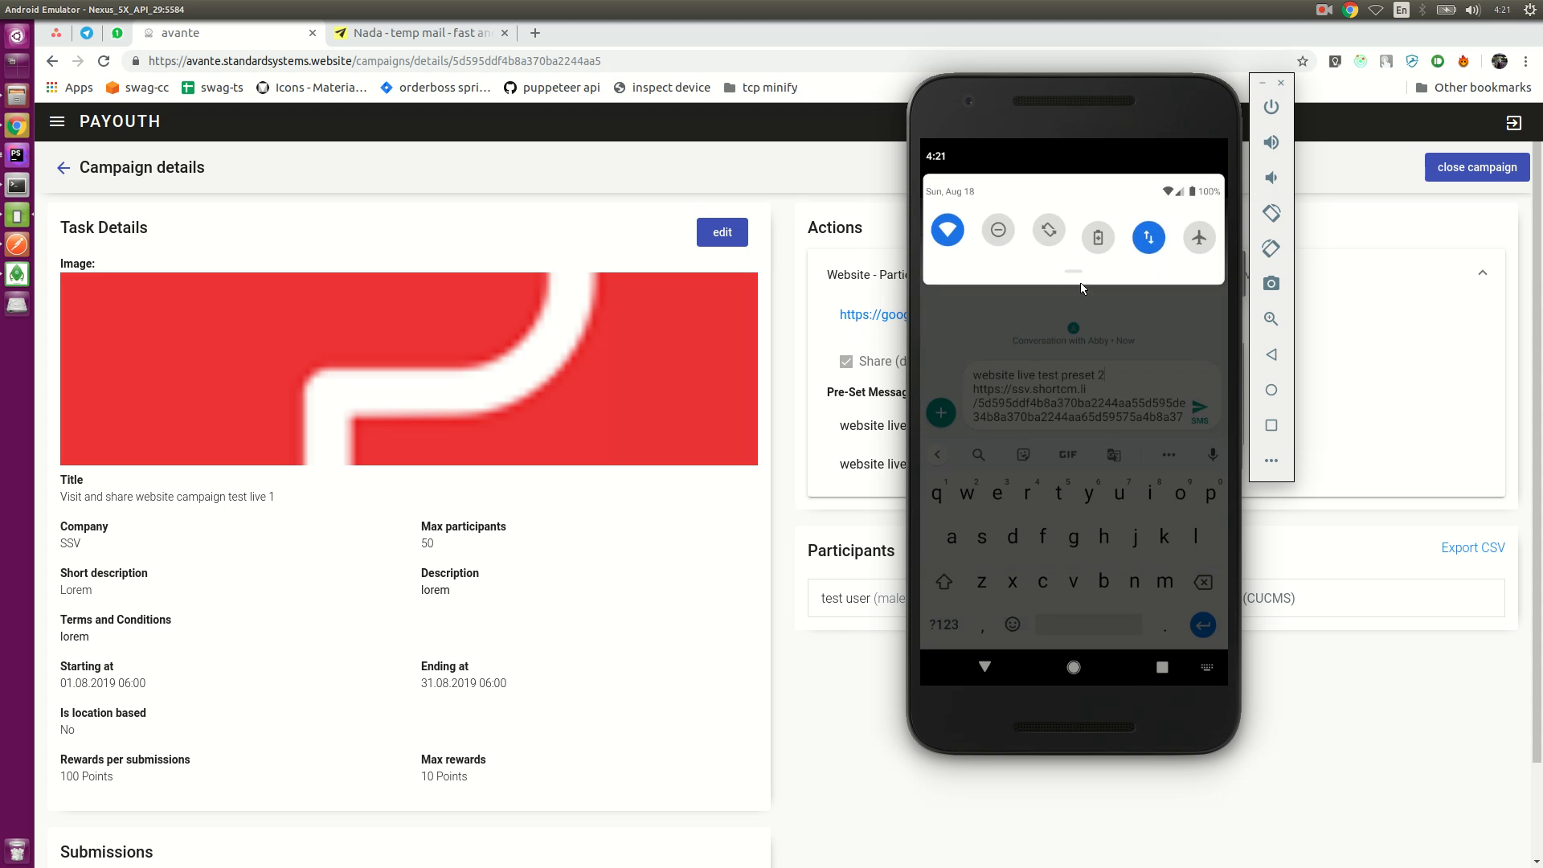
left_click(1269, 294)
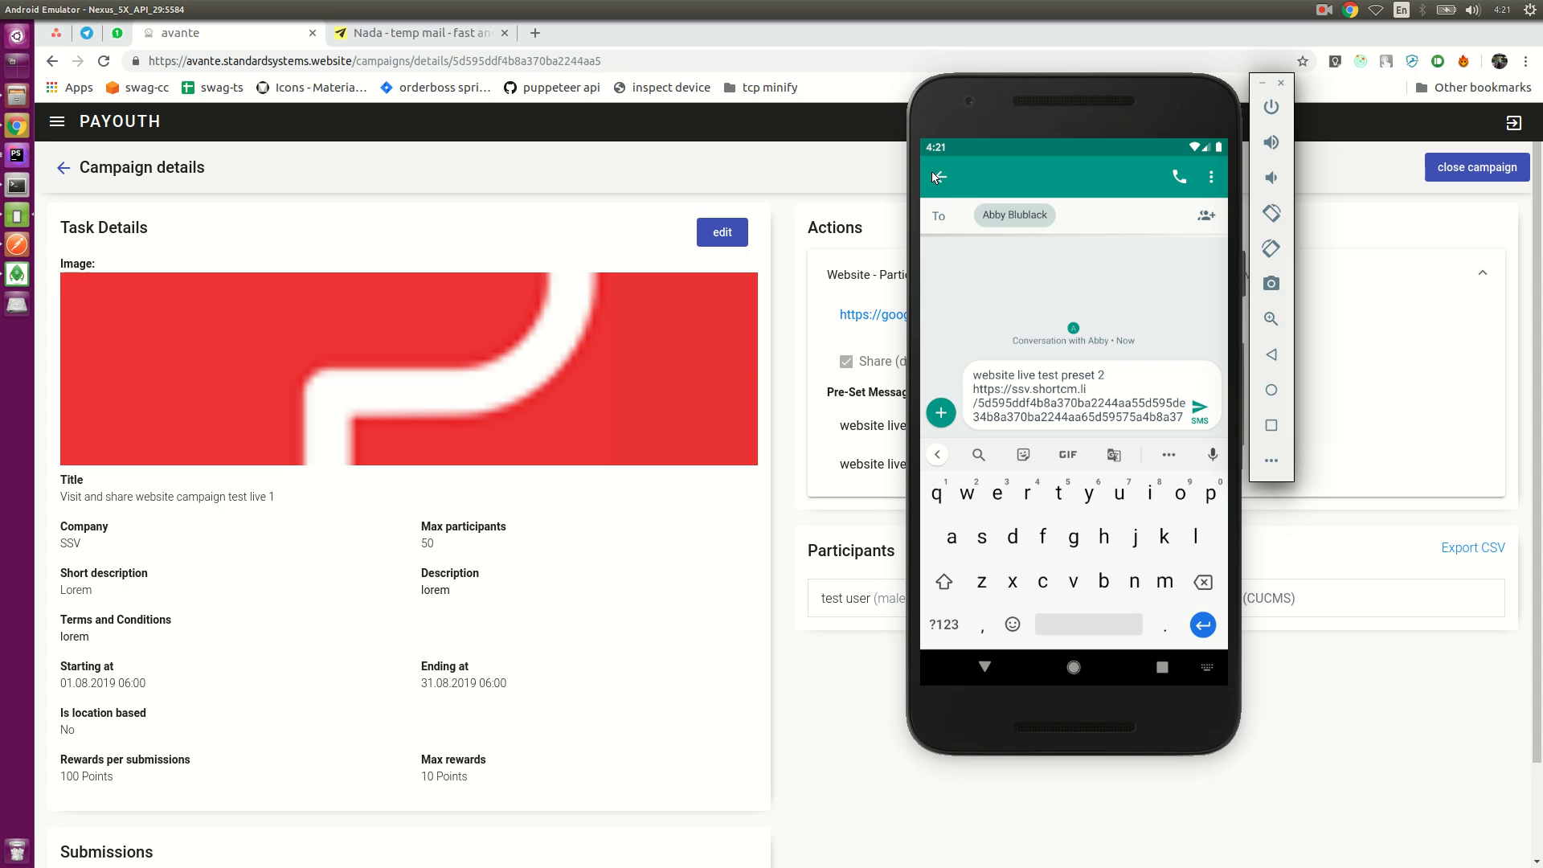
- Return to the Payouth app from the message draft, share the link and continue to the Complete Tasks list
left_click(1163, 668)
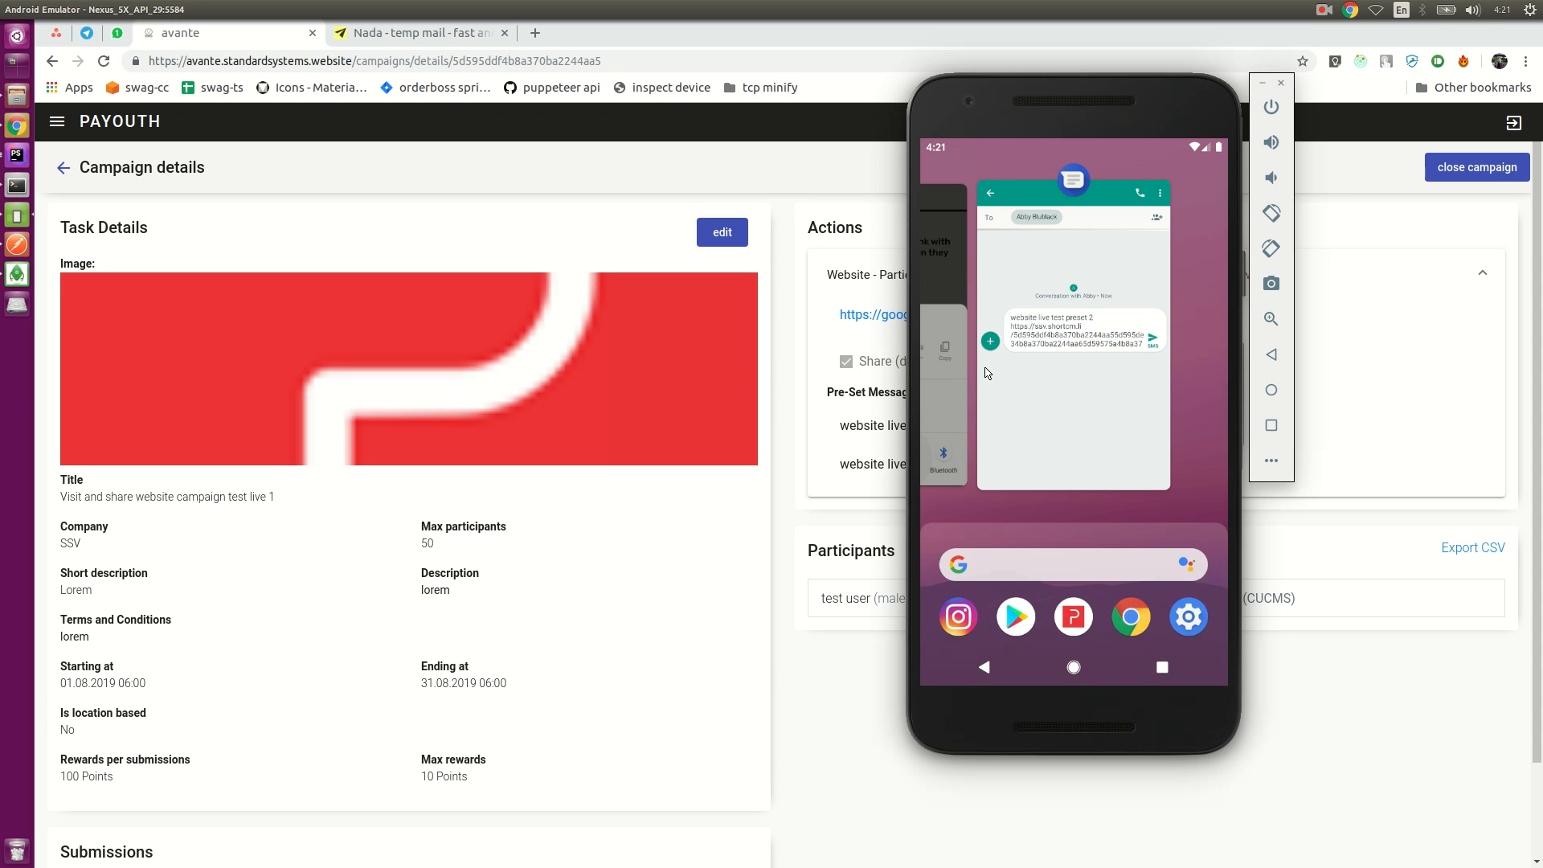
left_click(939, 399)
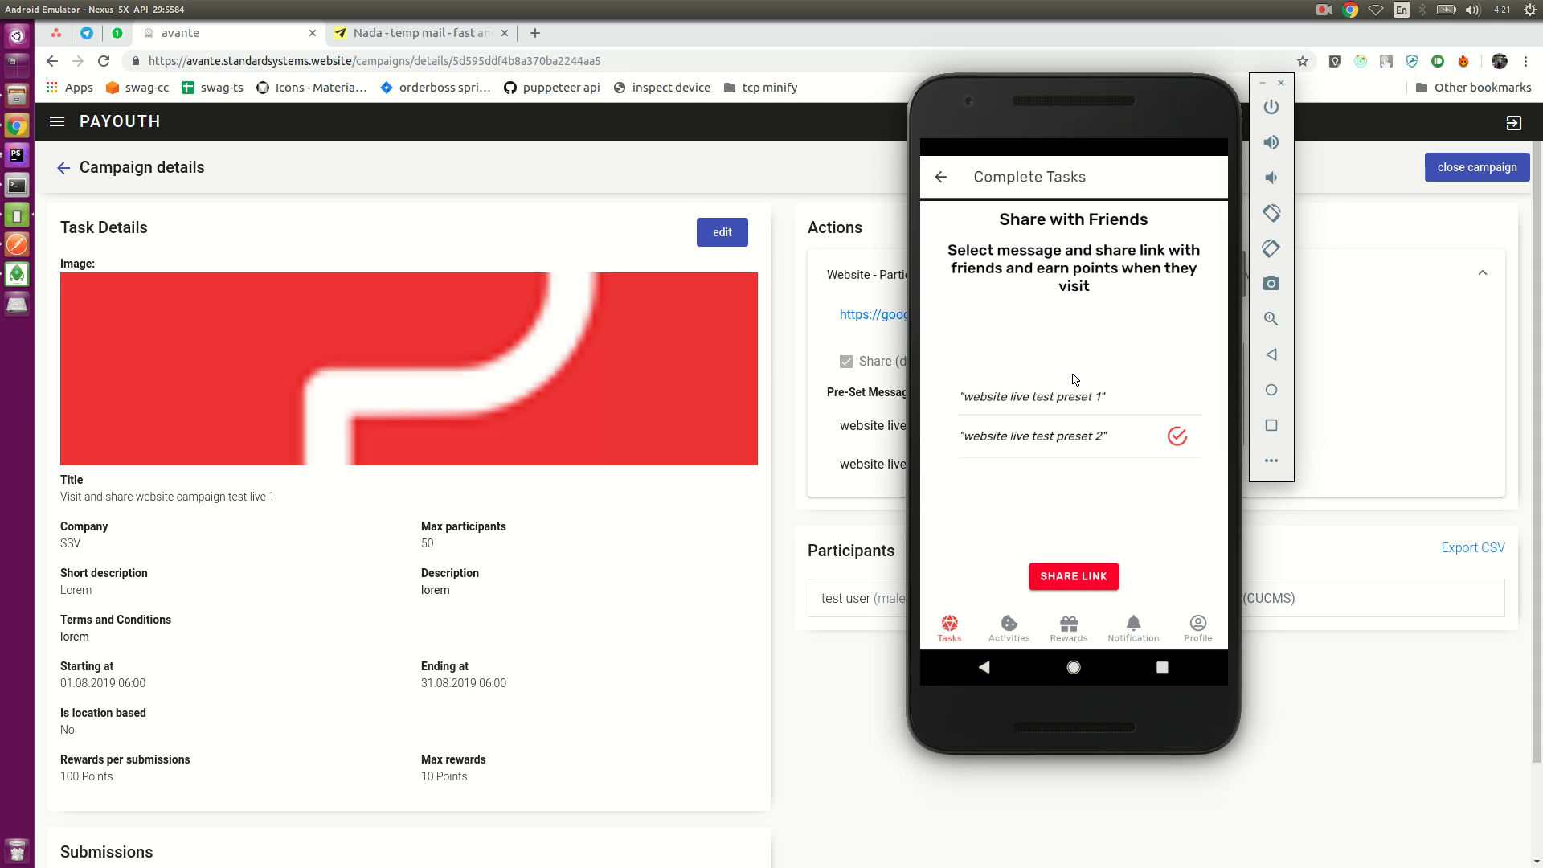
left_click(1084, 574)
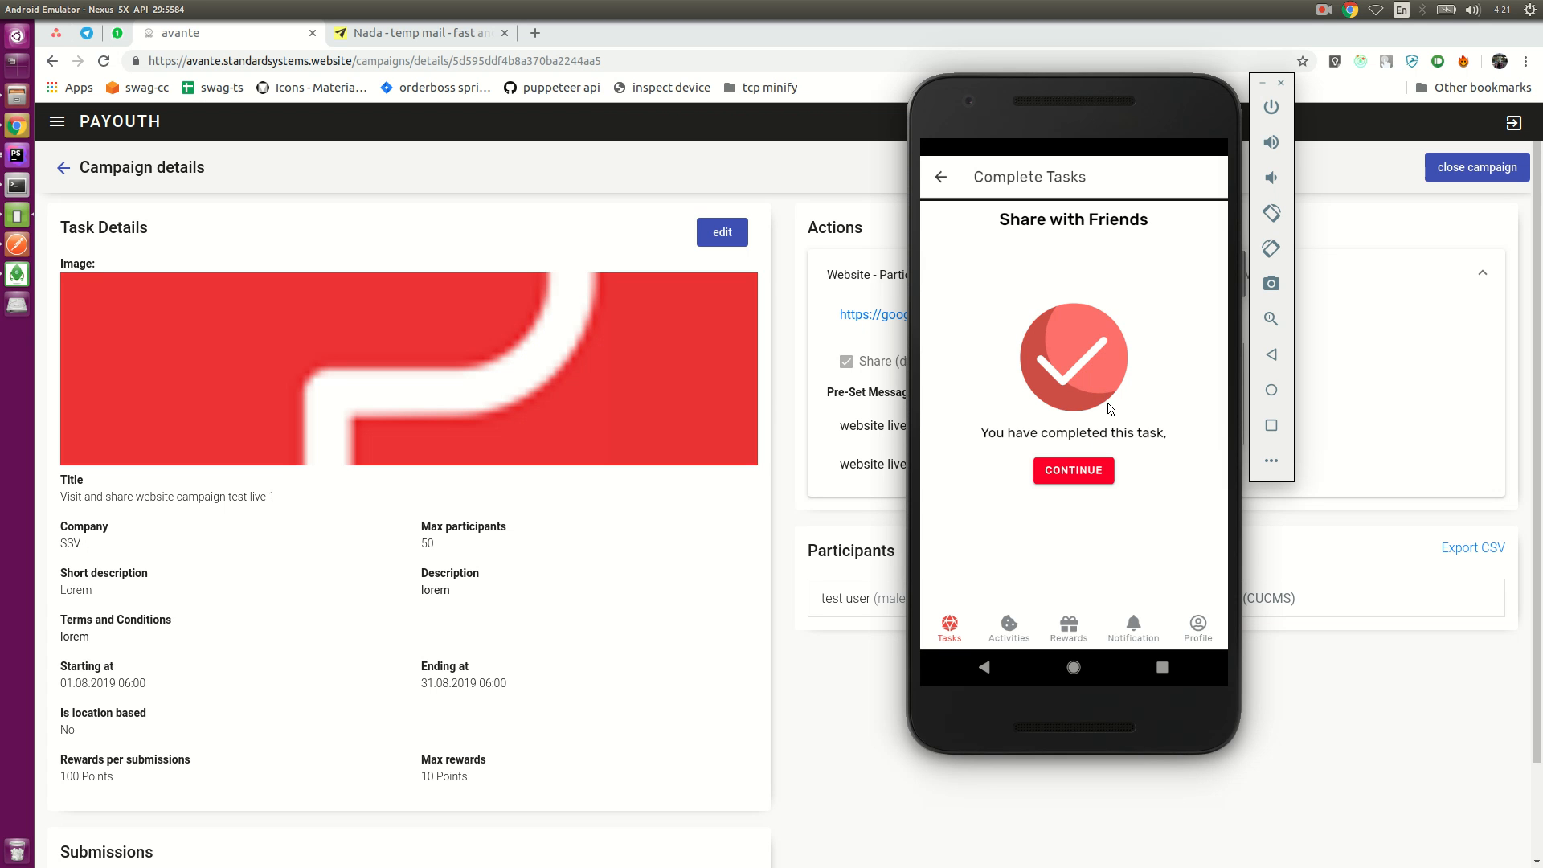
scroll(561, 659, "down", 3)
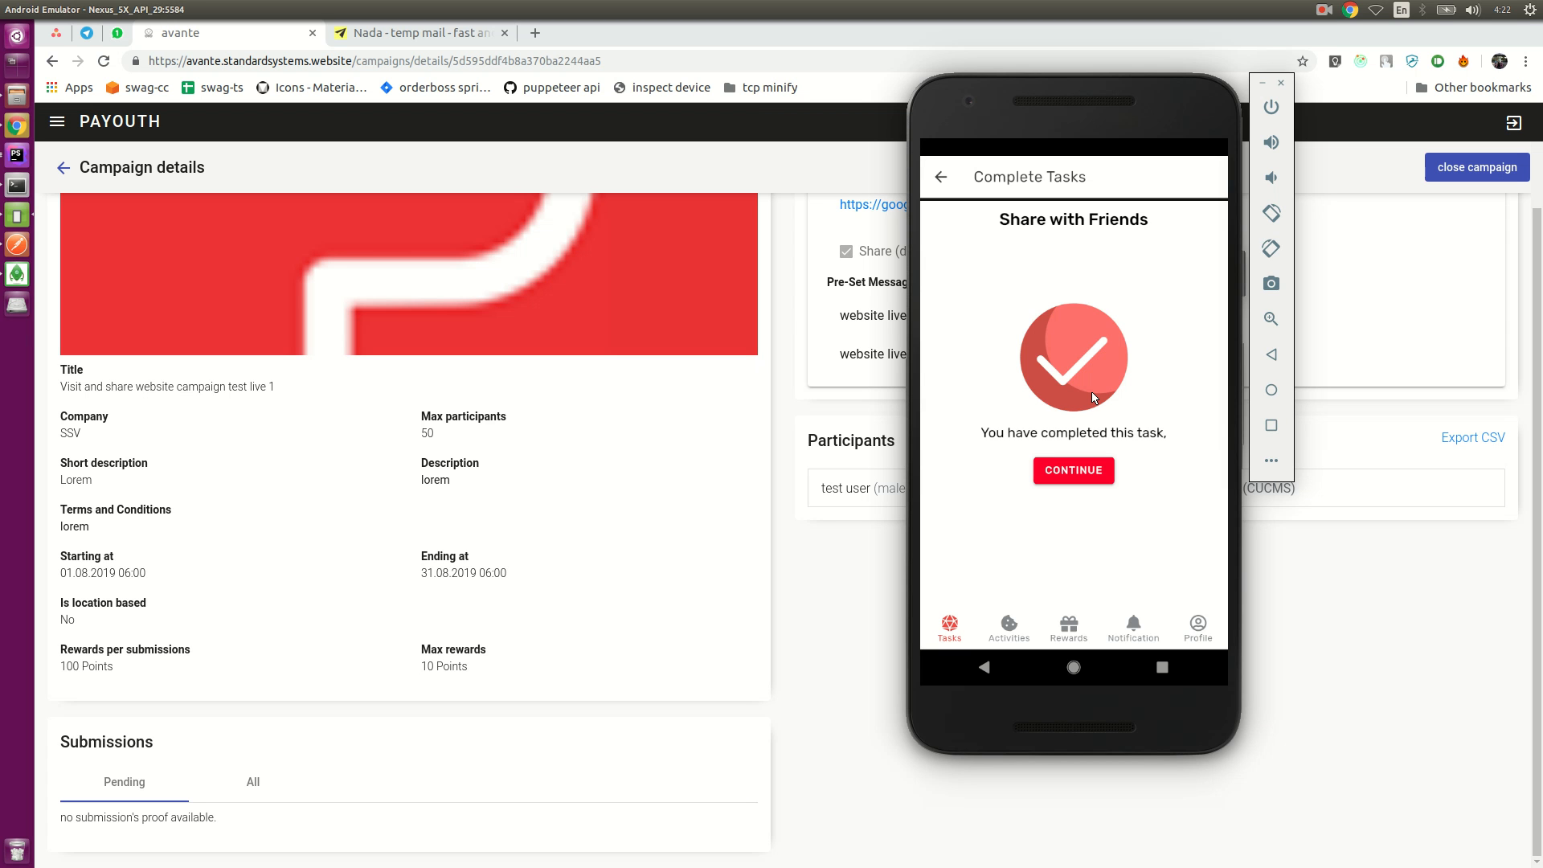
left_click(1045, 474)
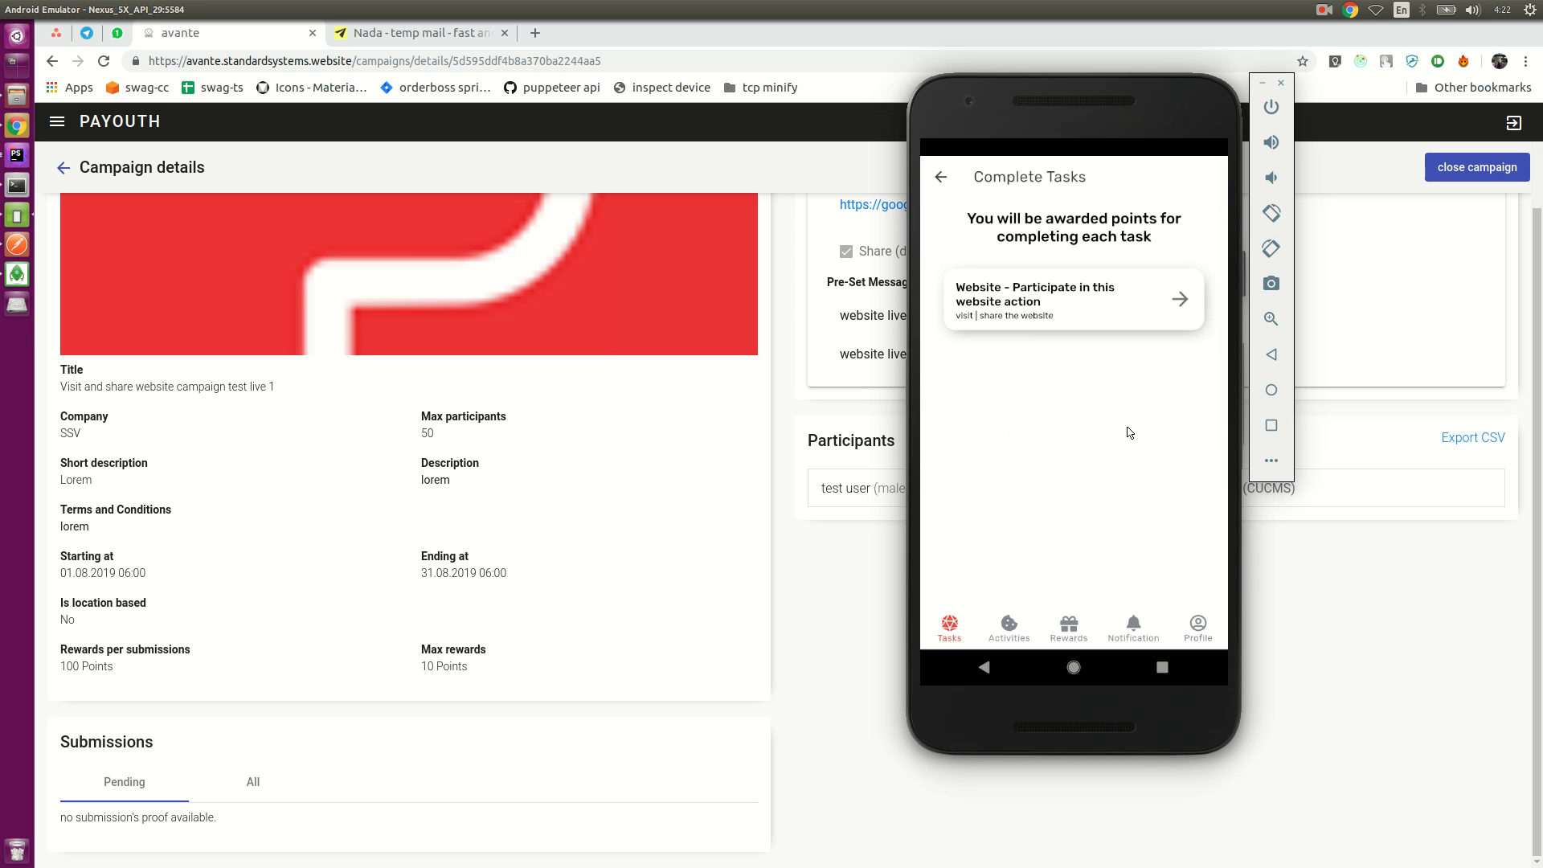
- Reopen the website action, continue through its completed visit task, and refresh the Activities list
left_click(1131, 316)
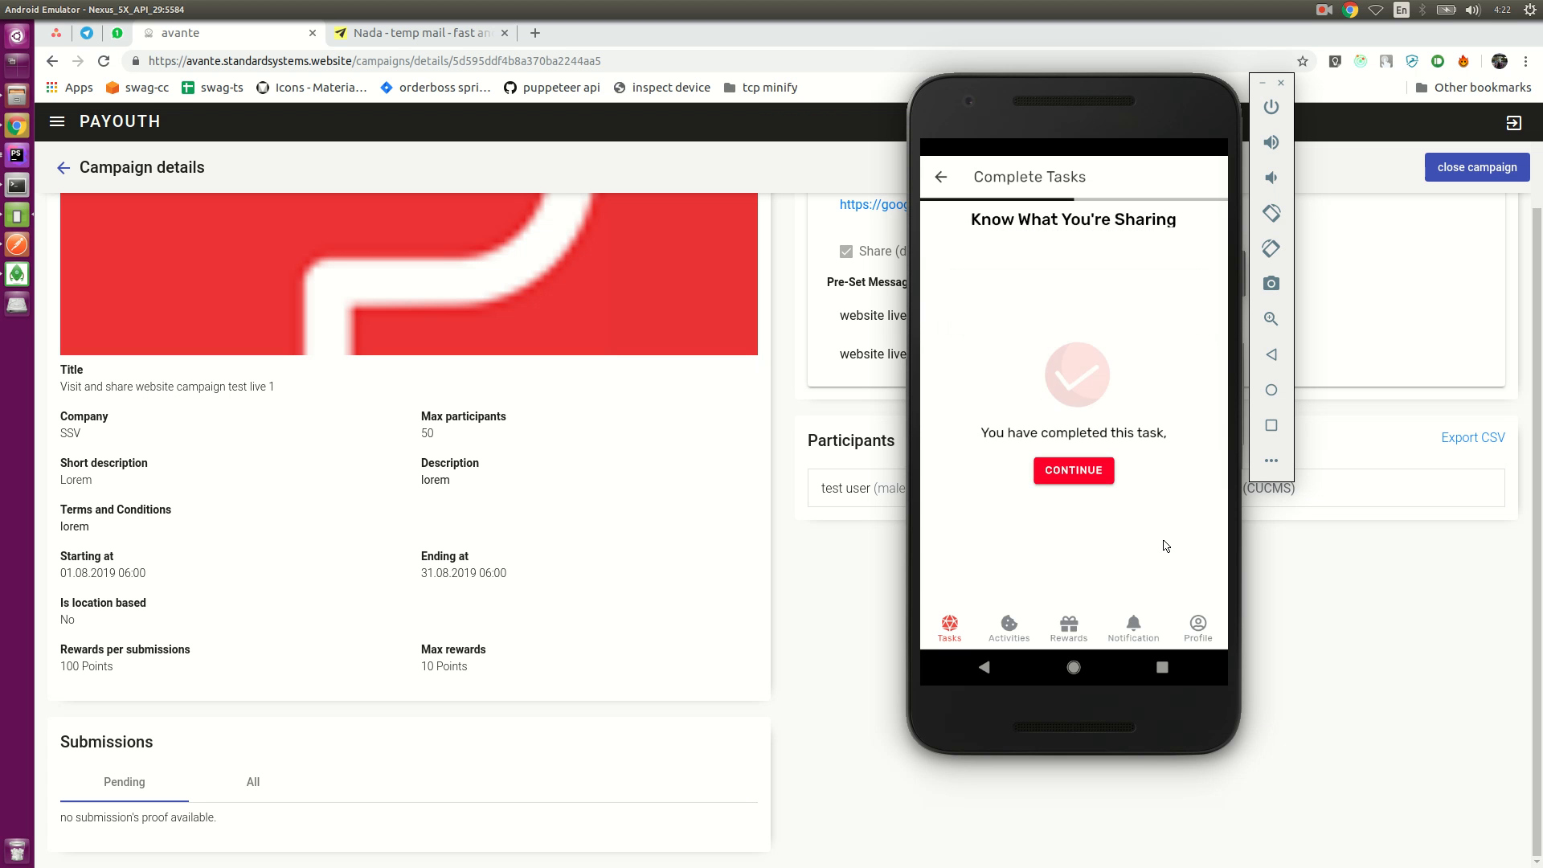
left_click(1069, 474)
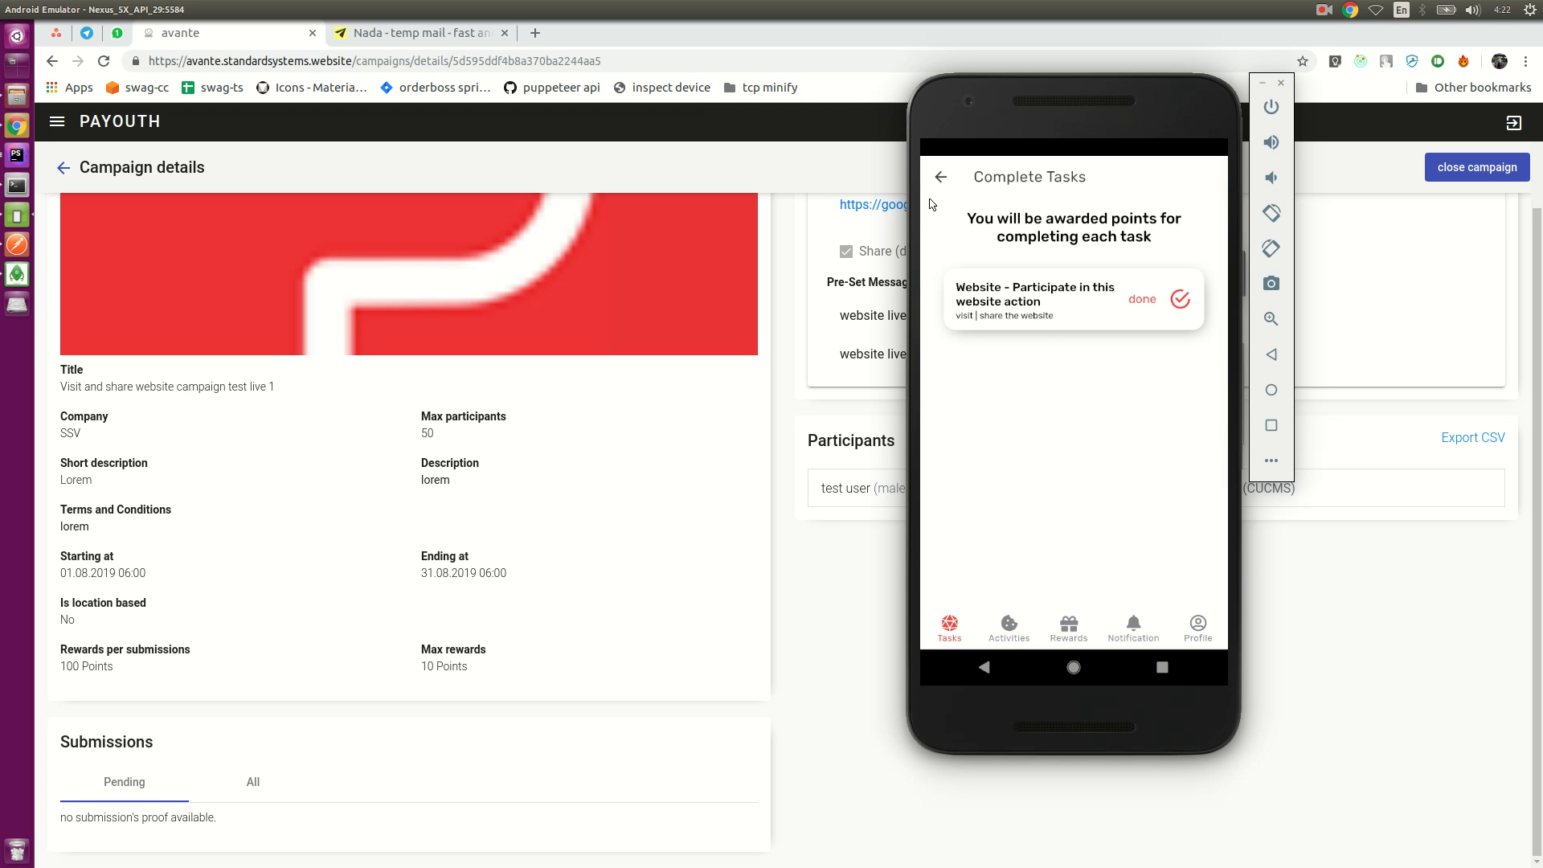
left_click(1010, 643)
left_click_drag(1069, 287, 1089, 522)
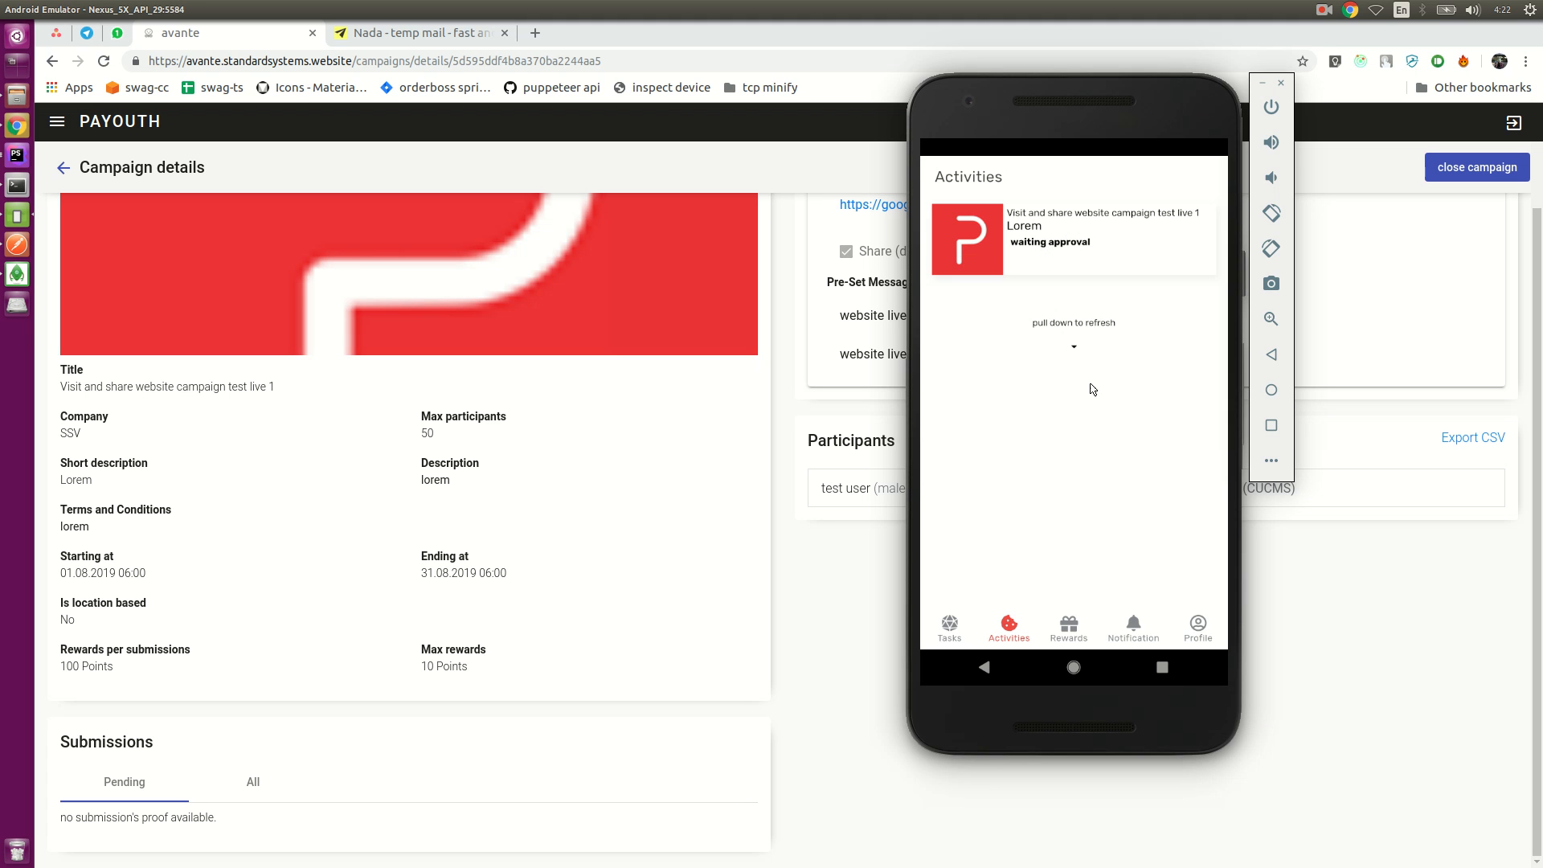
- Reload the campaign details page in the admin site and view all of its submissions
left_click(855, 595)
scroll(703, 545, "up", 2)
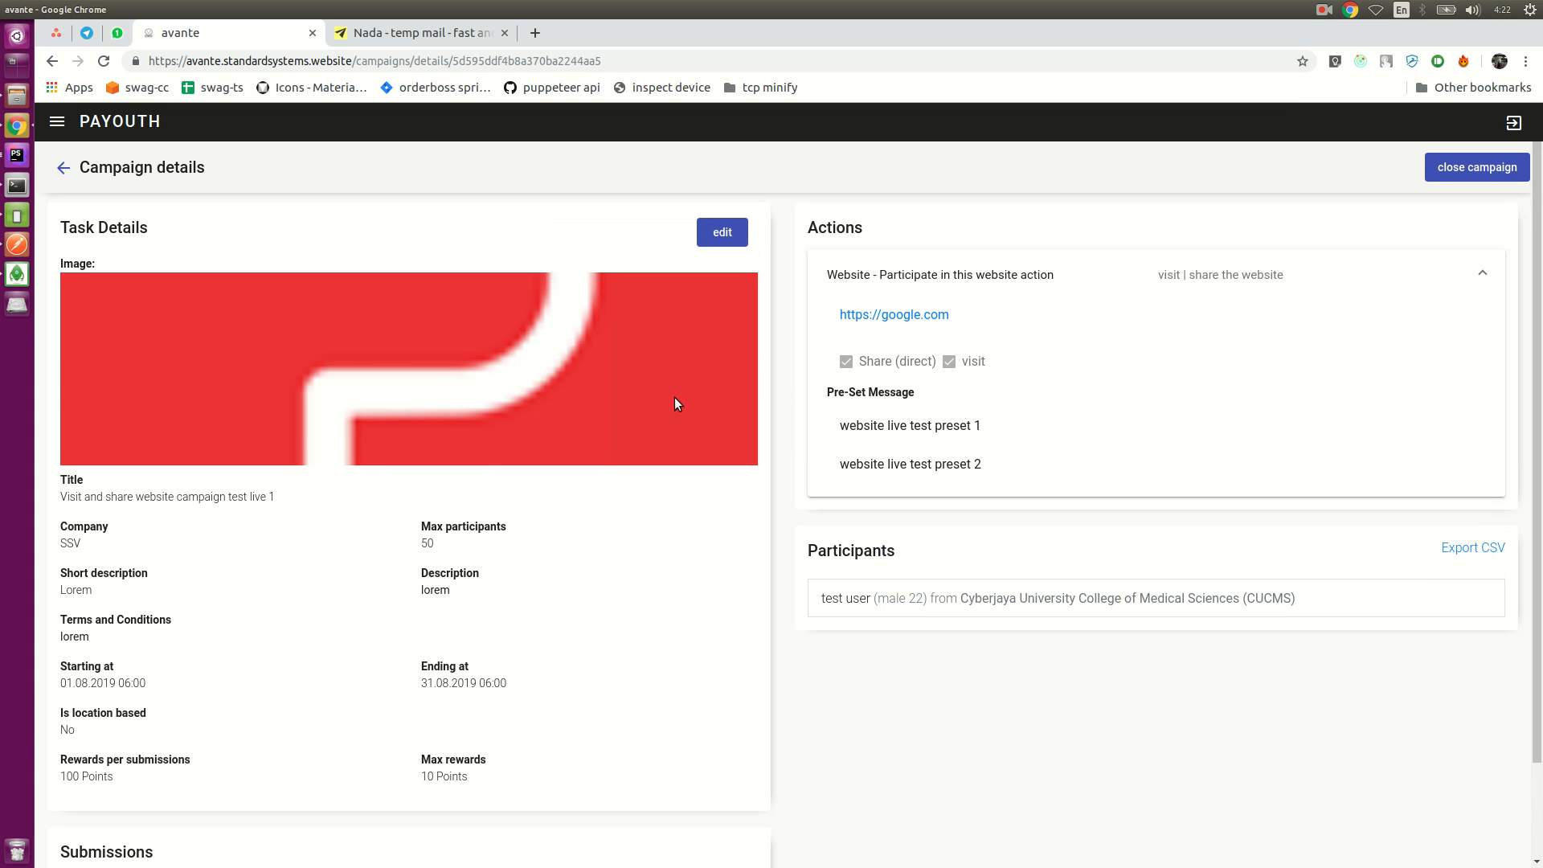
left_click(623, 58)
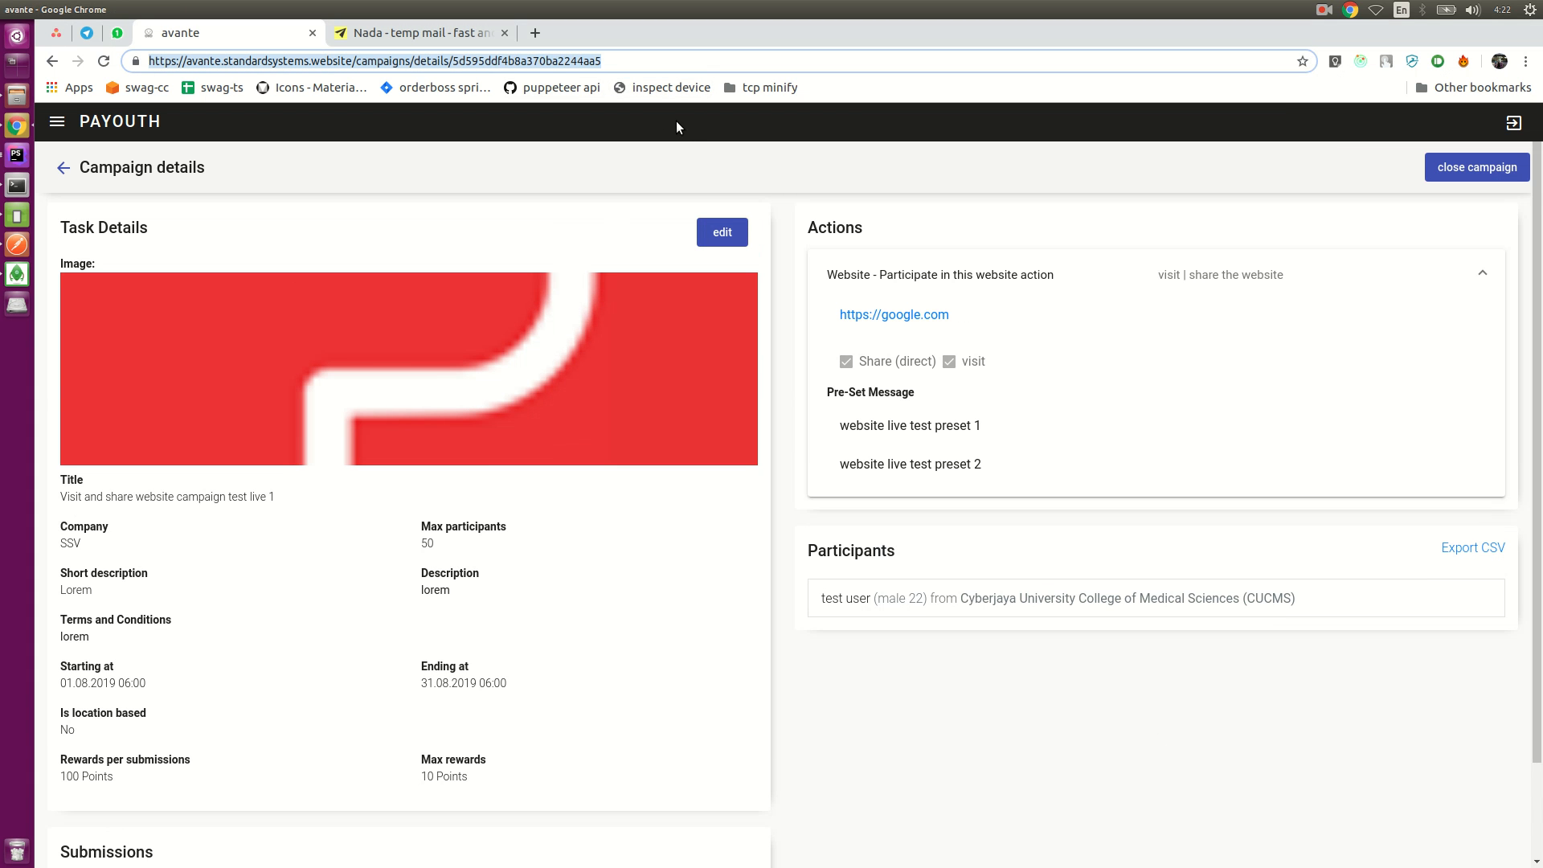
key("Return")
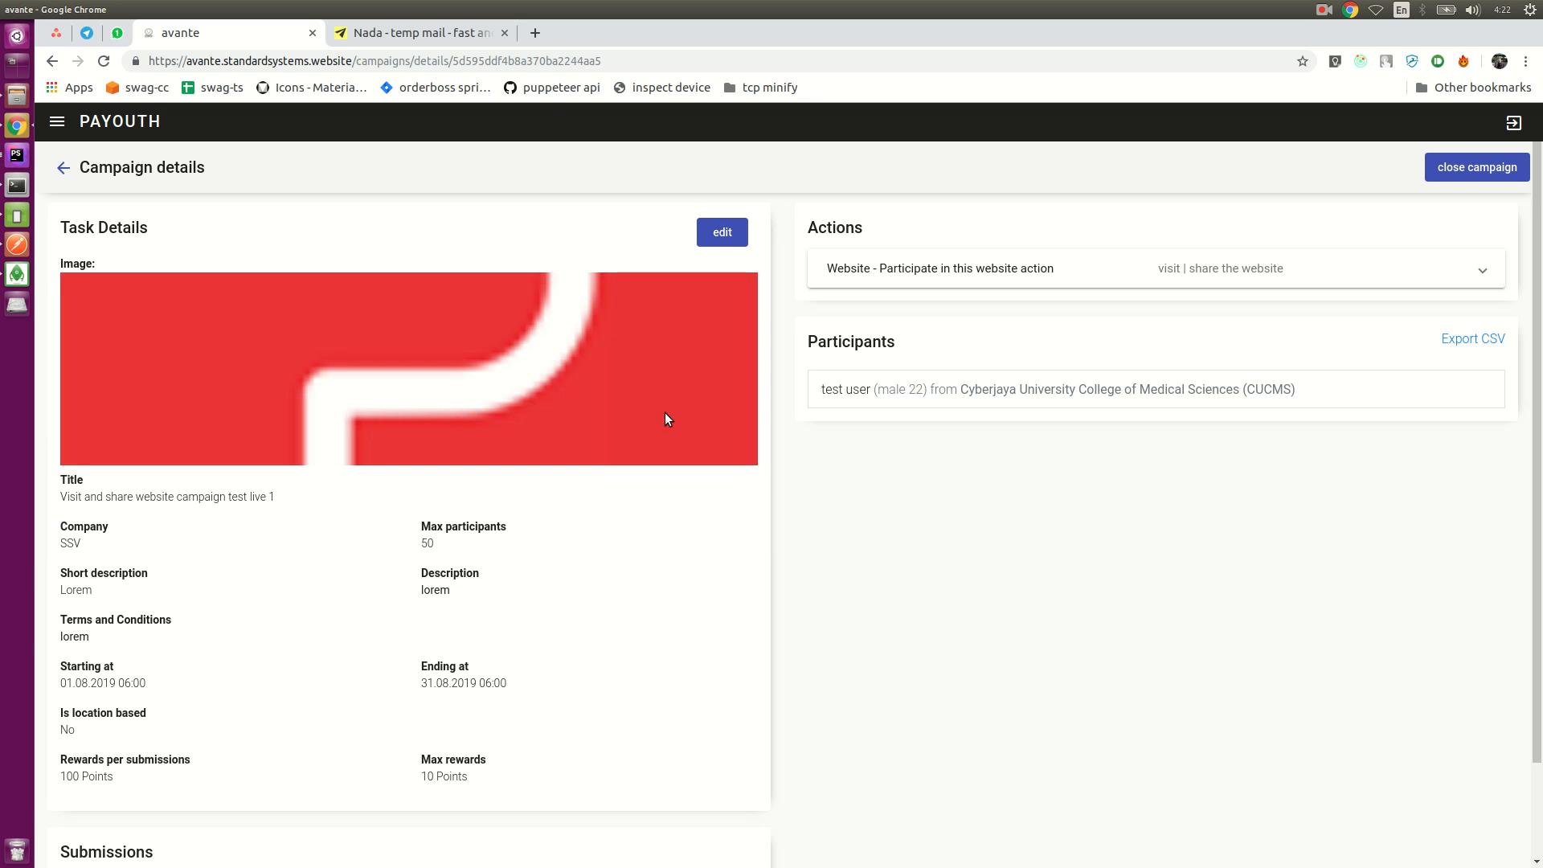
scroll(666, 414, "down", 2)
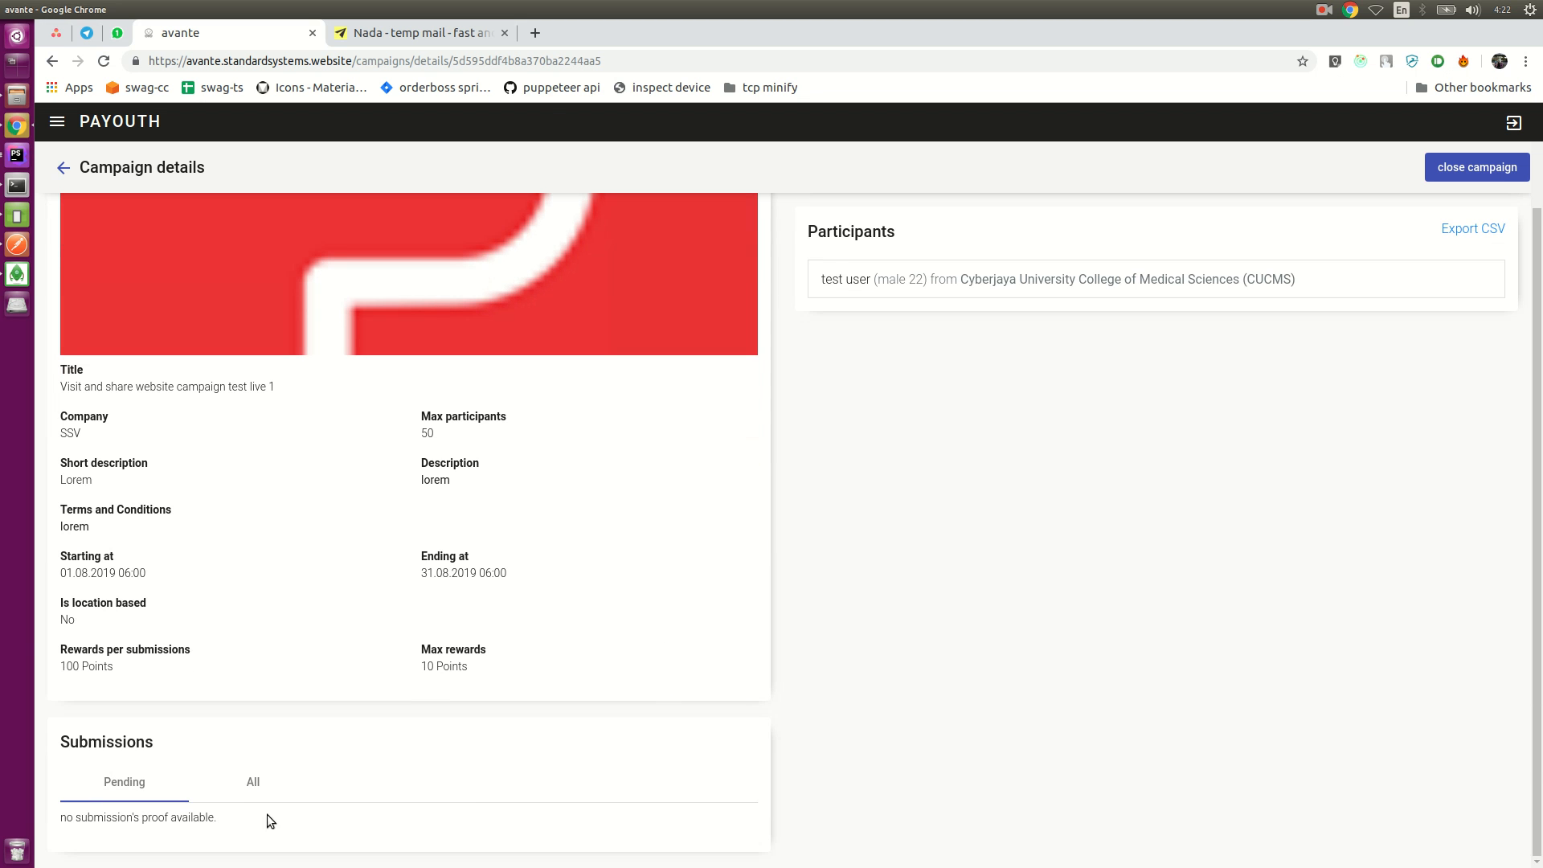
scroll(275, 535, "up", 2)
scroll(182, 773, "down", 2)
left_click(257, 780)
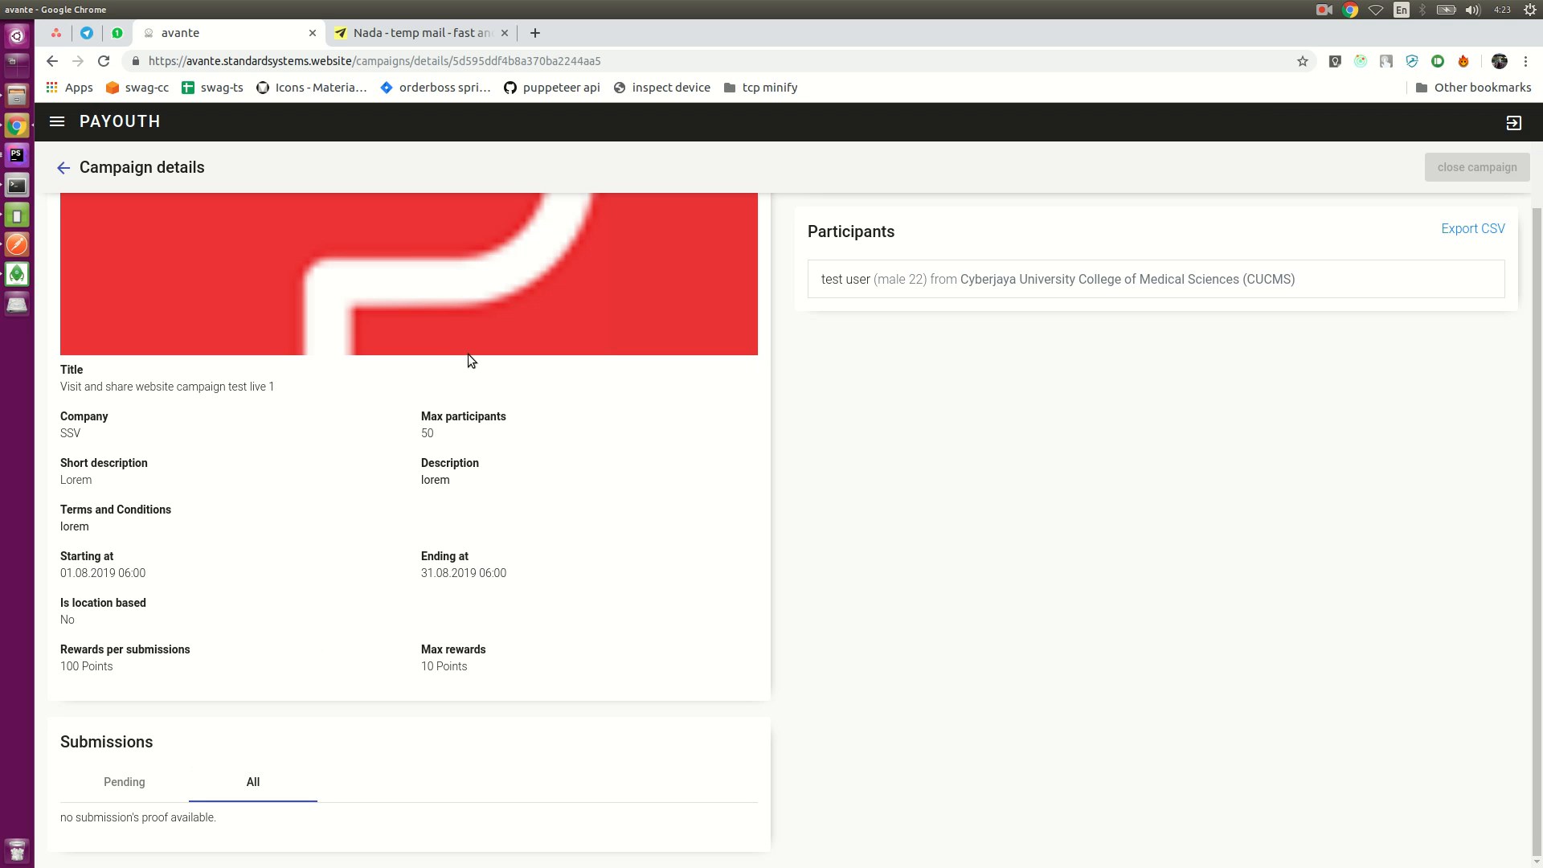
scroll(550, 574, "down", 1)
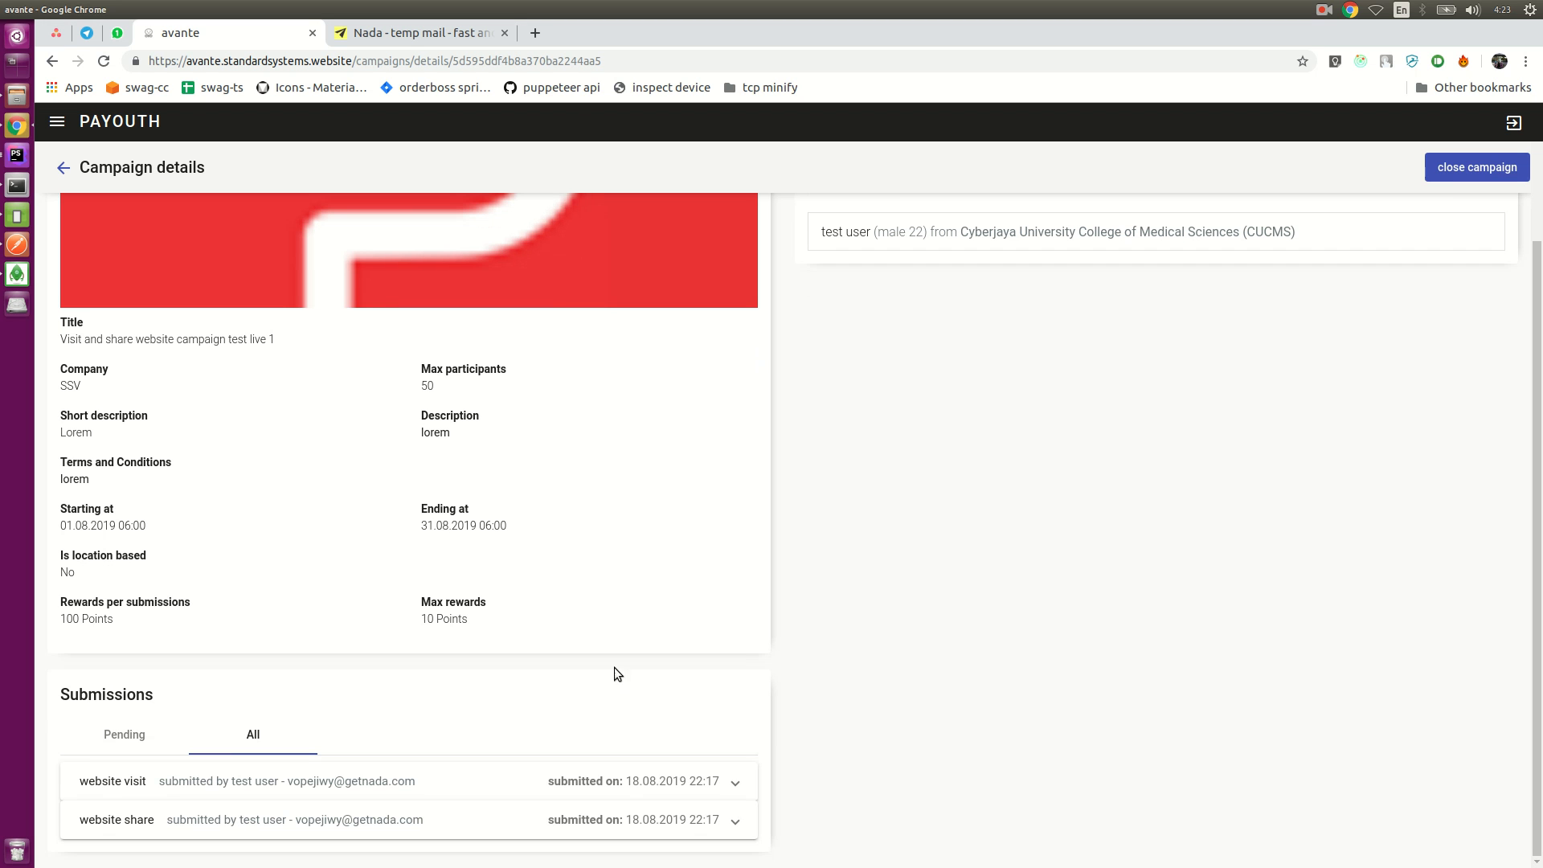
- Expand the website visit and website share submissions alternately and inspect the details each one offers
left_click(735, 782)
scroll(784, 683, "down", 1)
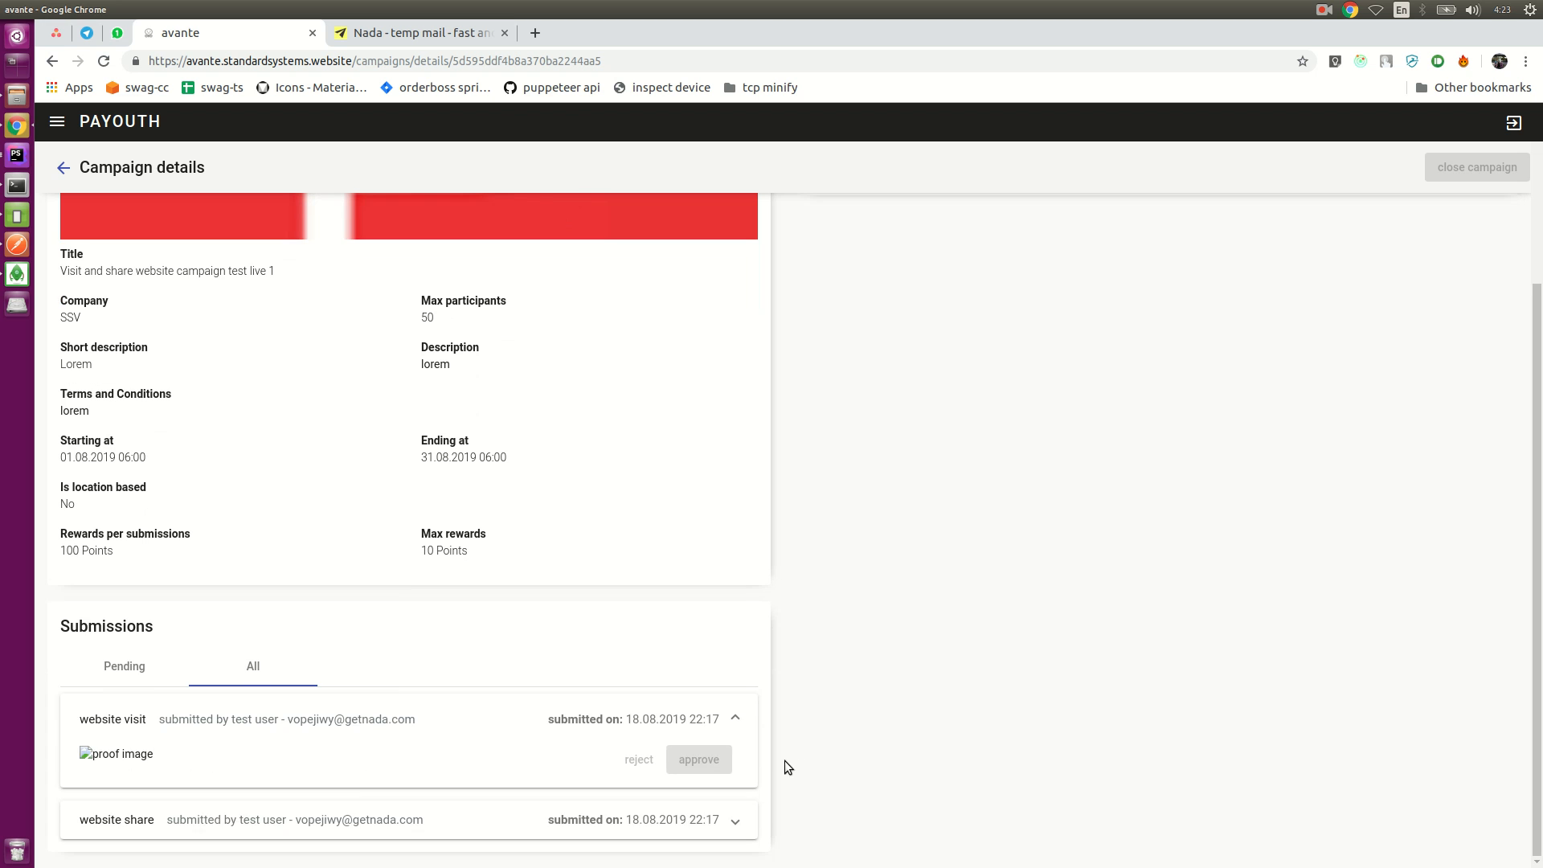
left_click(739, 817)
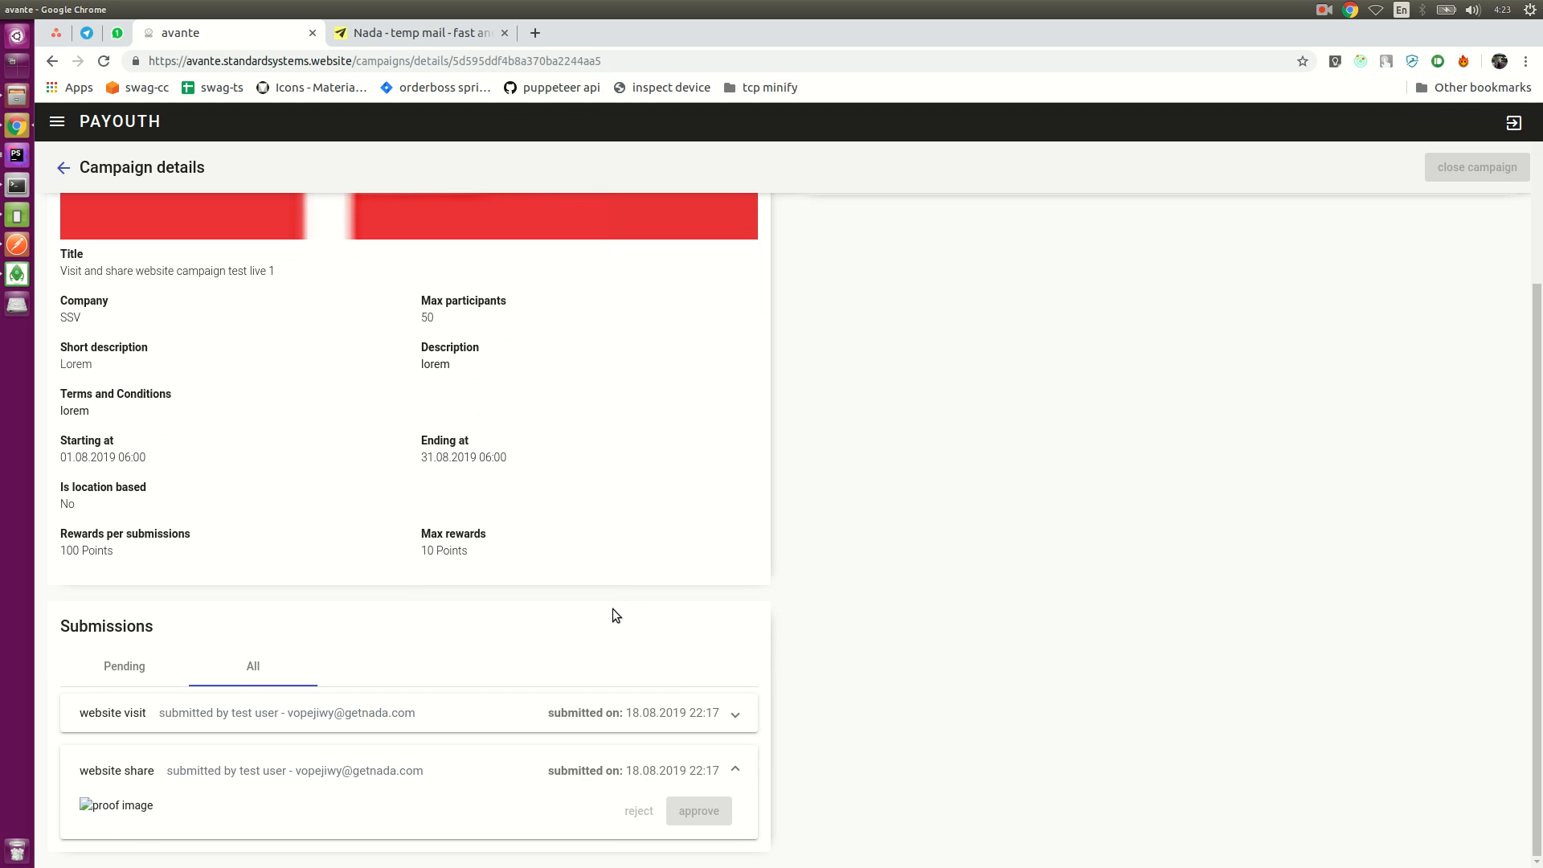
left_click(735, 718)
left_click(739, 824)
left_click(734, 720)
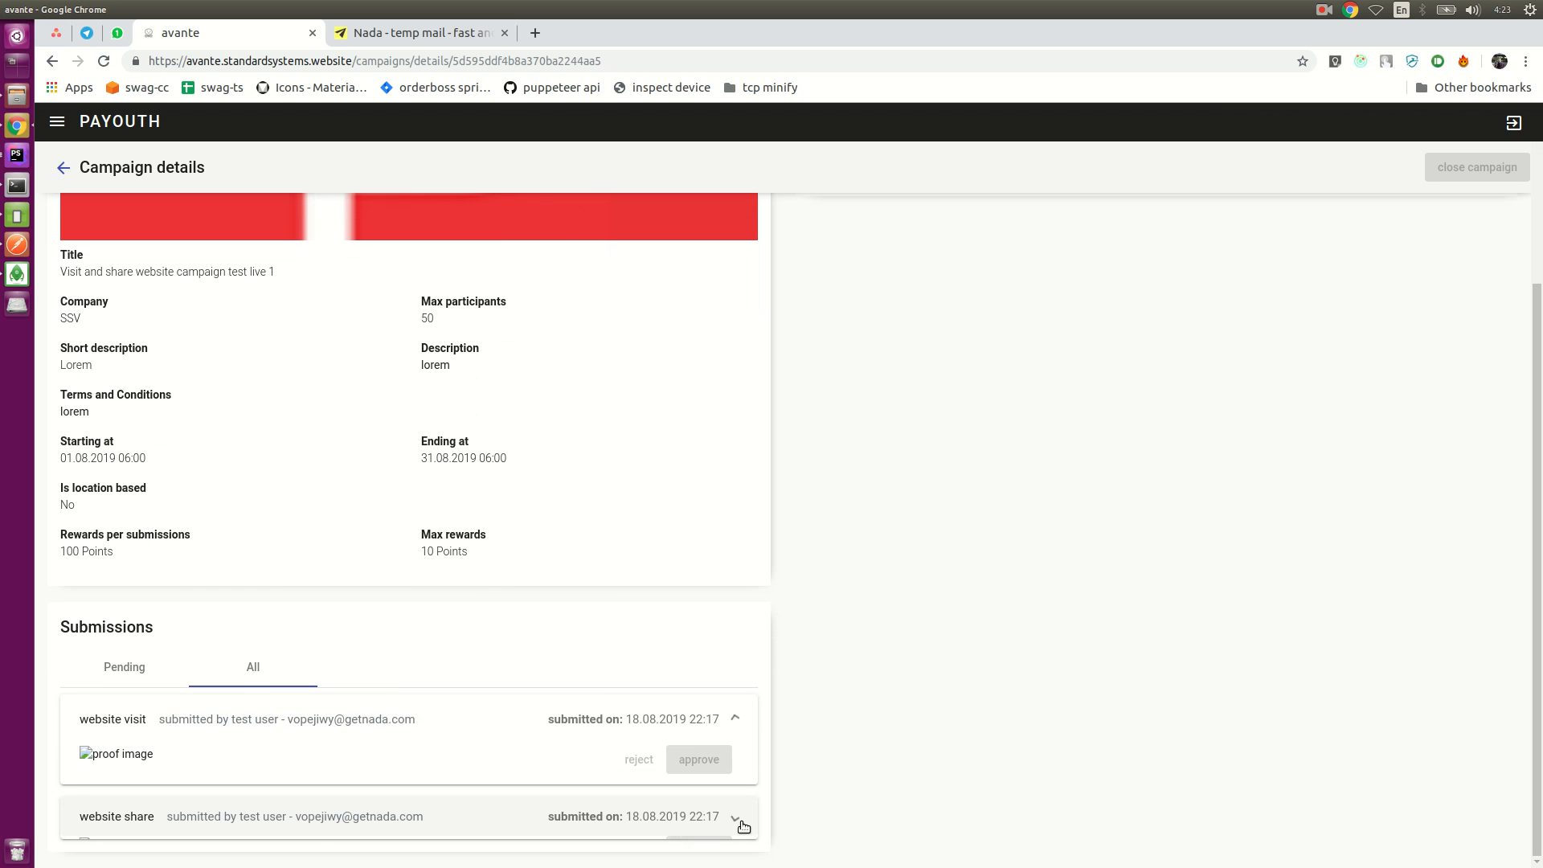
left_click(740, 822)
left_click(736, 718)
left_click(733, 796)
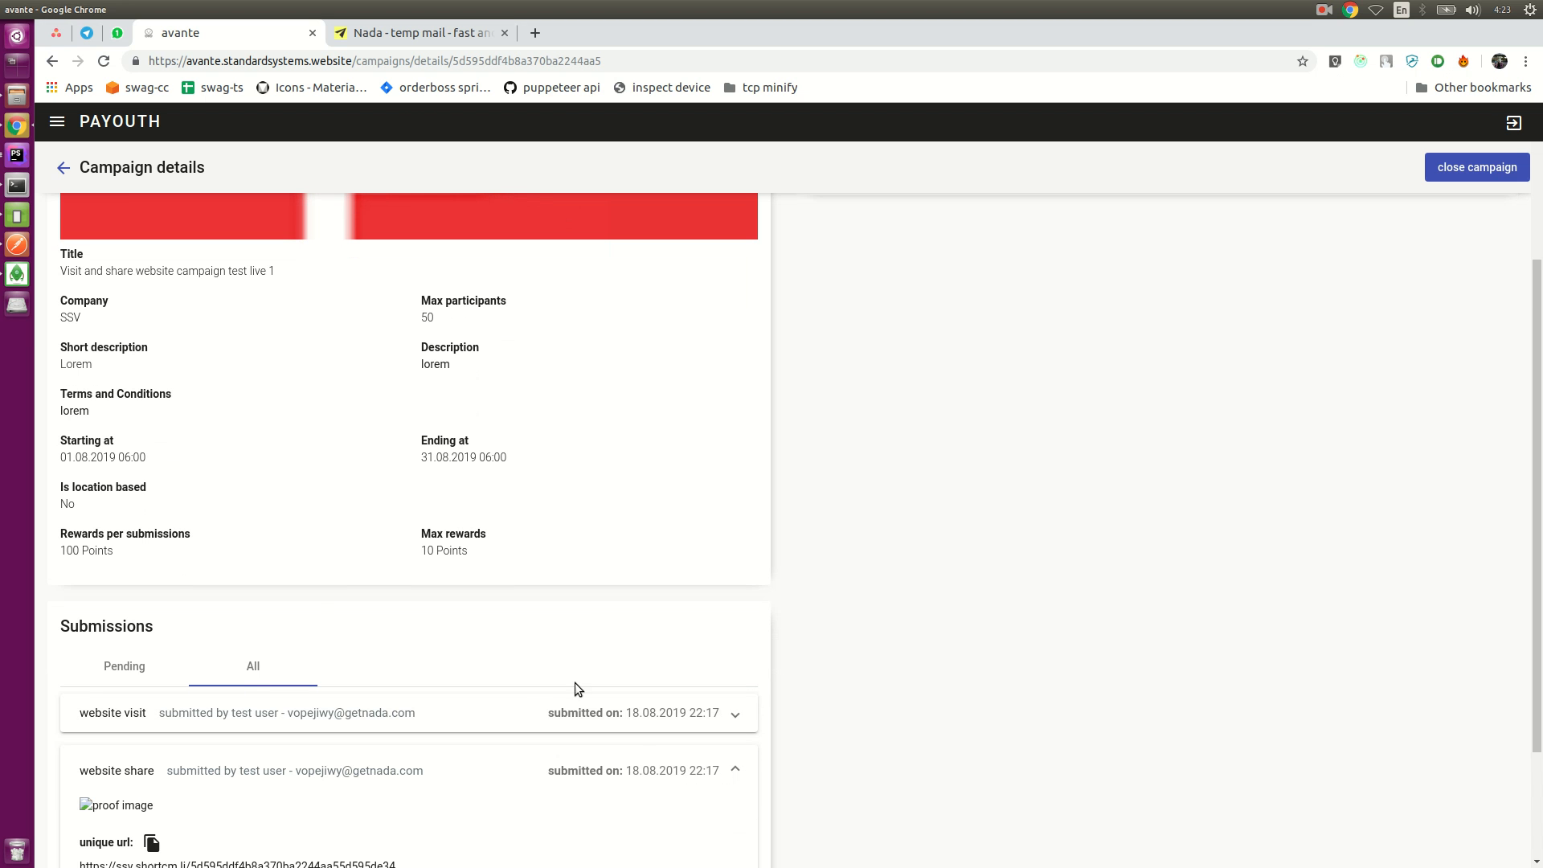
scroll(572, 749, "down", 2)
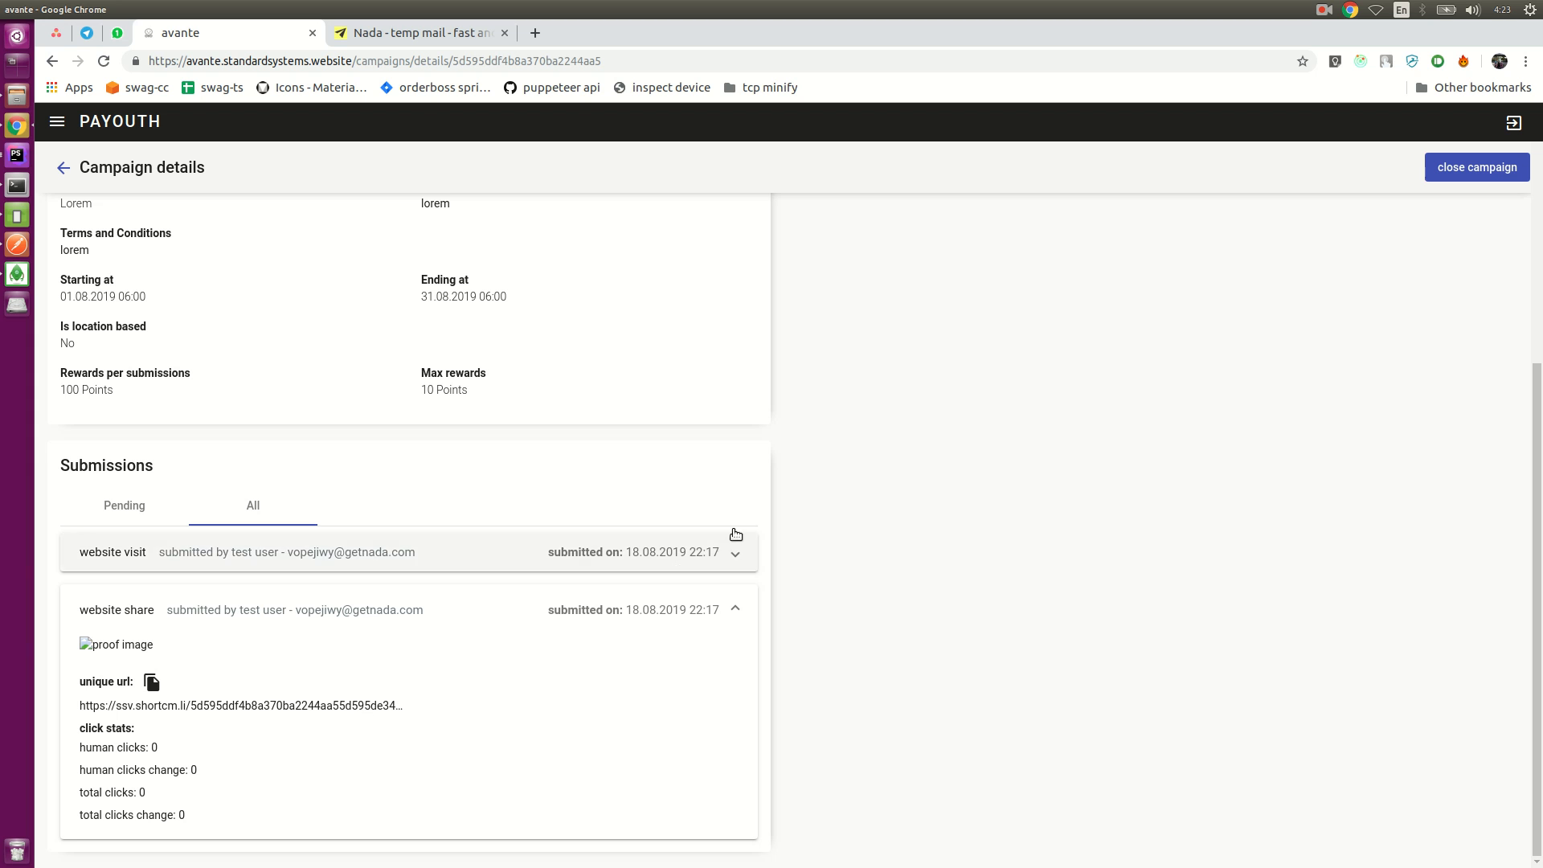
- Examine the unique URL and click stats of the website share submission and collapse its entry
left_click_drag(95, 704, 272, 691)
left_click(257, 702)
double_click(227, 705)
left_click(192, 707)
triple_click(191, 707)
left_click(218, 706)
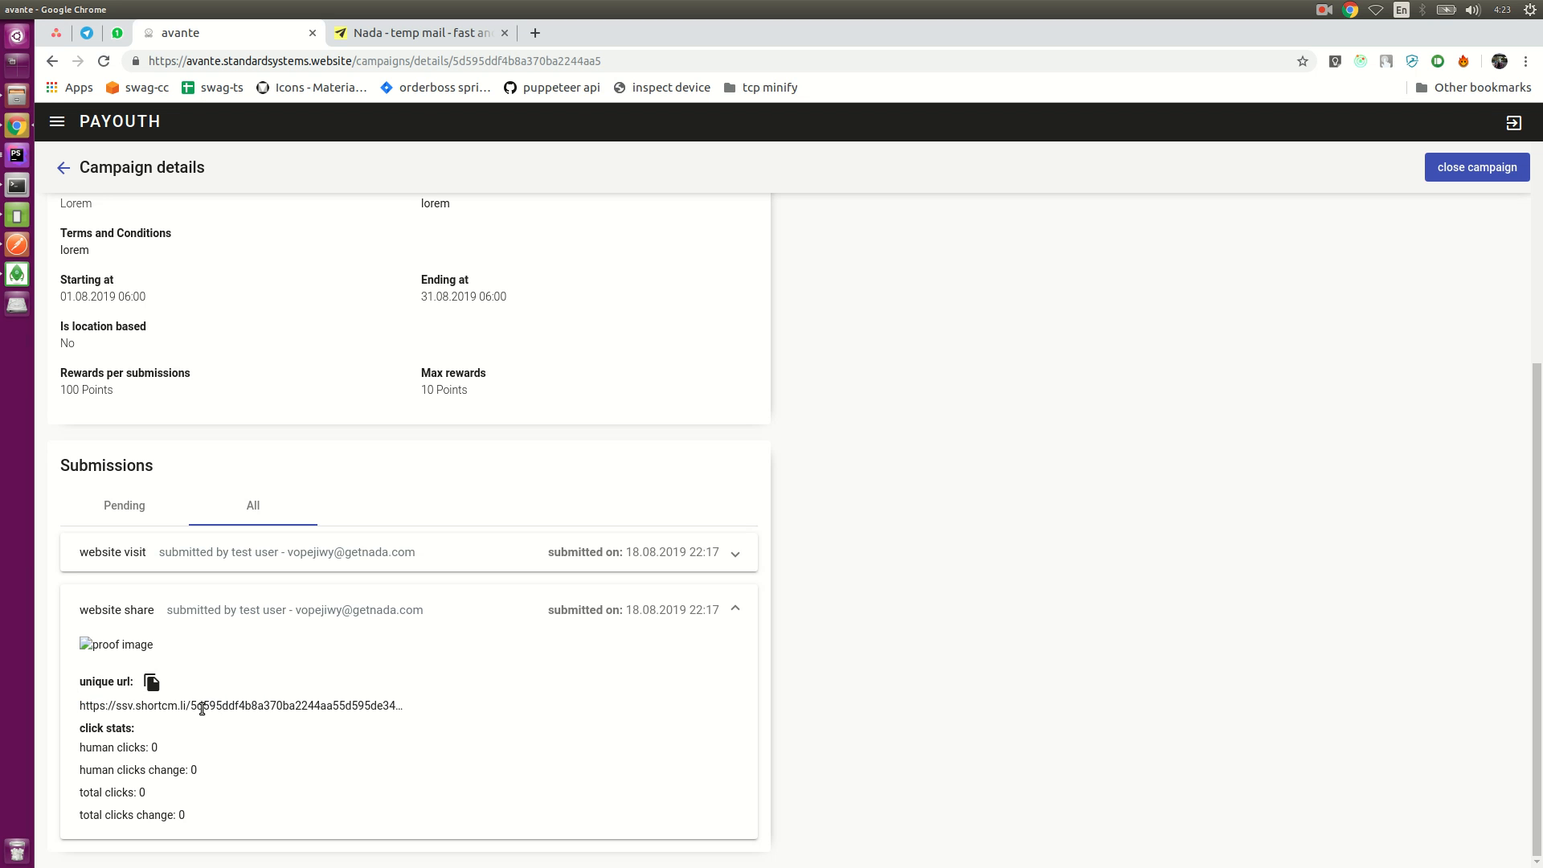
left_click_drag(83, 740, 182, 803)
left_click(184, 803)
left_click(245, 616)
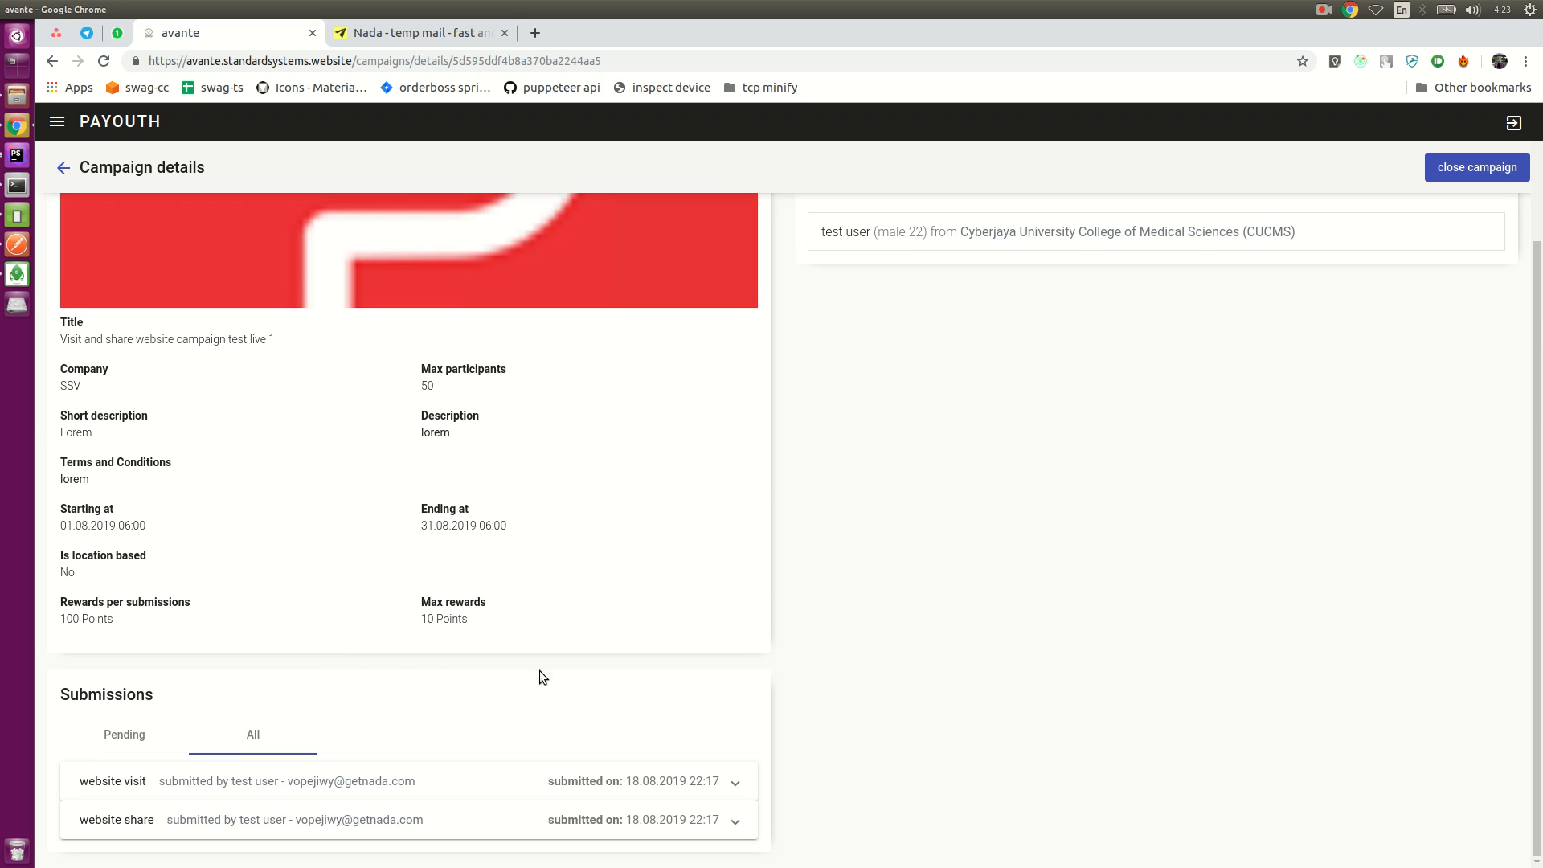
- Copy the unique URL from the website share submission and open it in a new incognito window
left_click(734, 820)
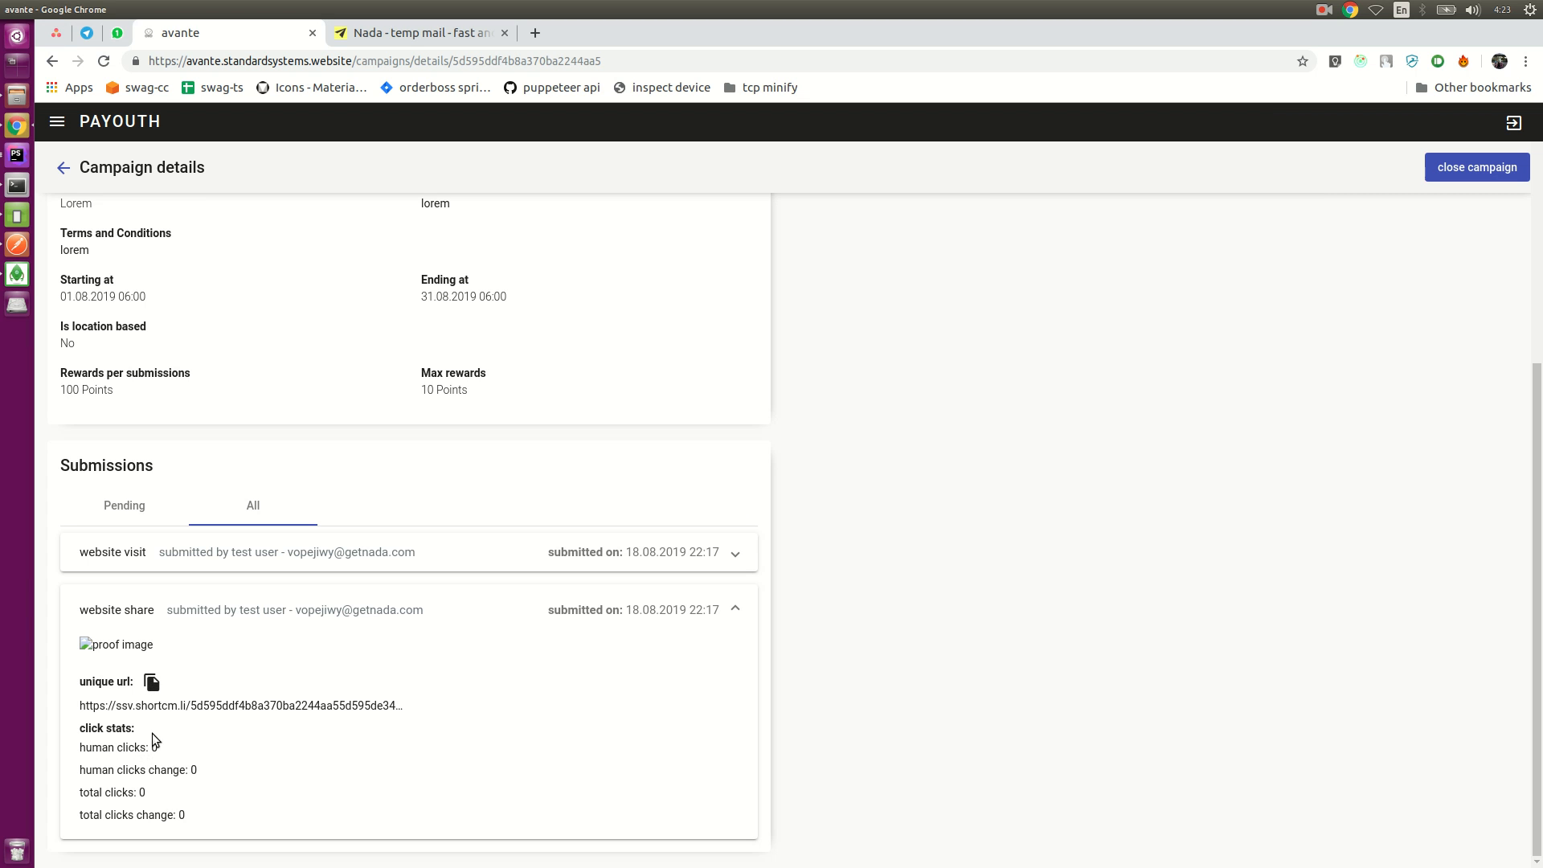
left_click(152, 690)
key("ctrl+shift+n")
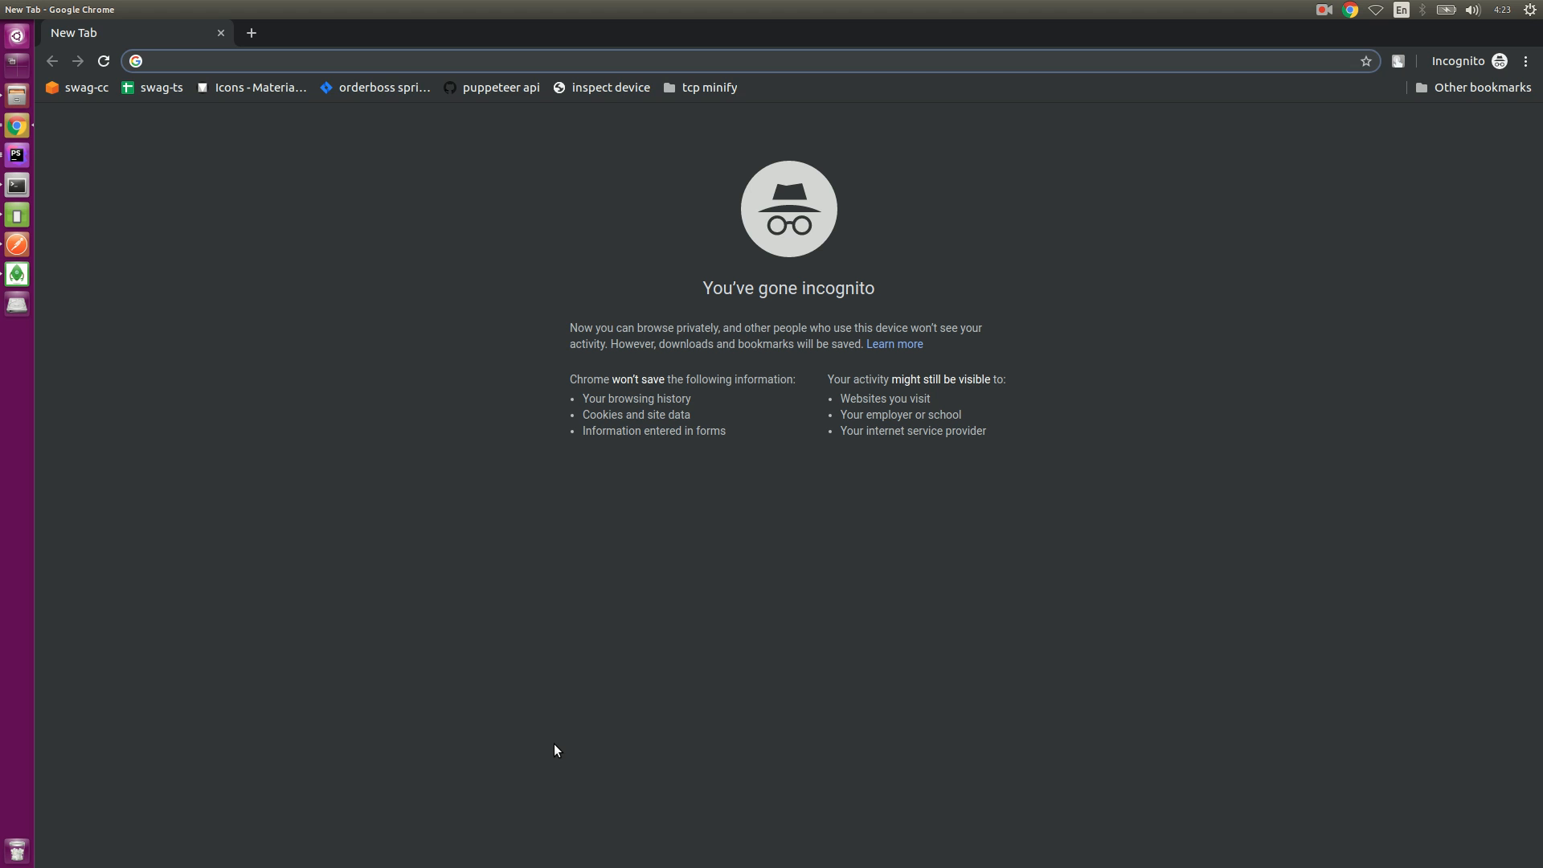
key("ctrl+v")
key("Return")
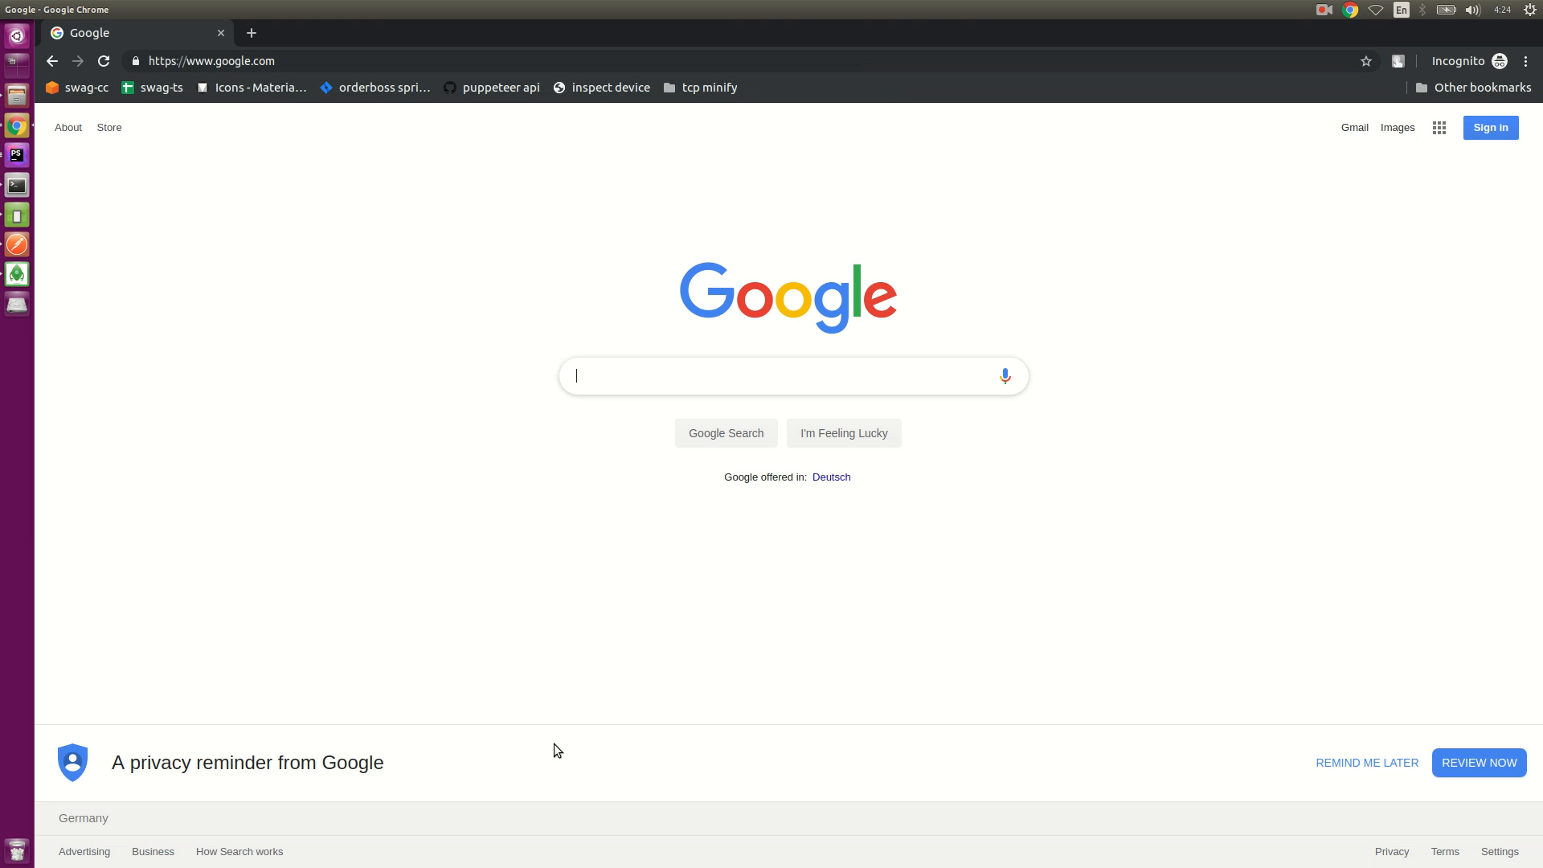
- Open the copied unique URL in five more incognito tabs to generate additional link visits
left_click(342, 60)
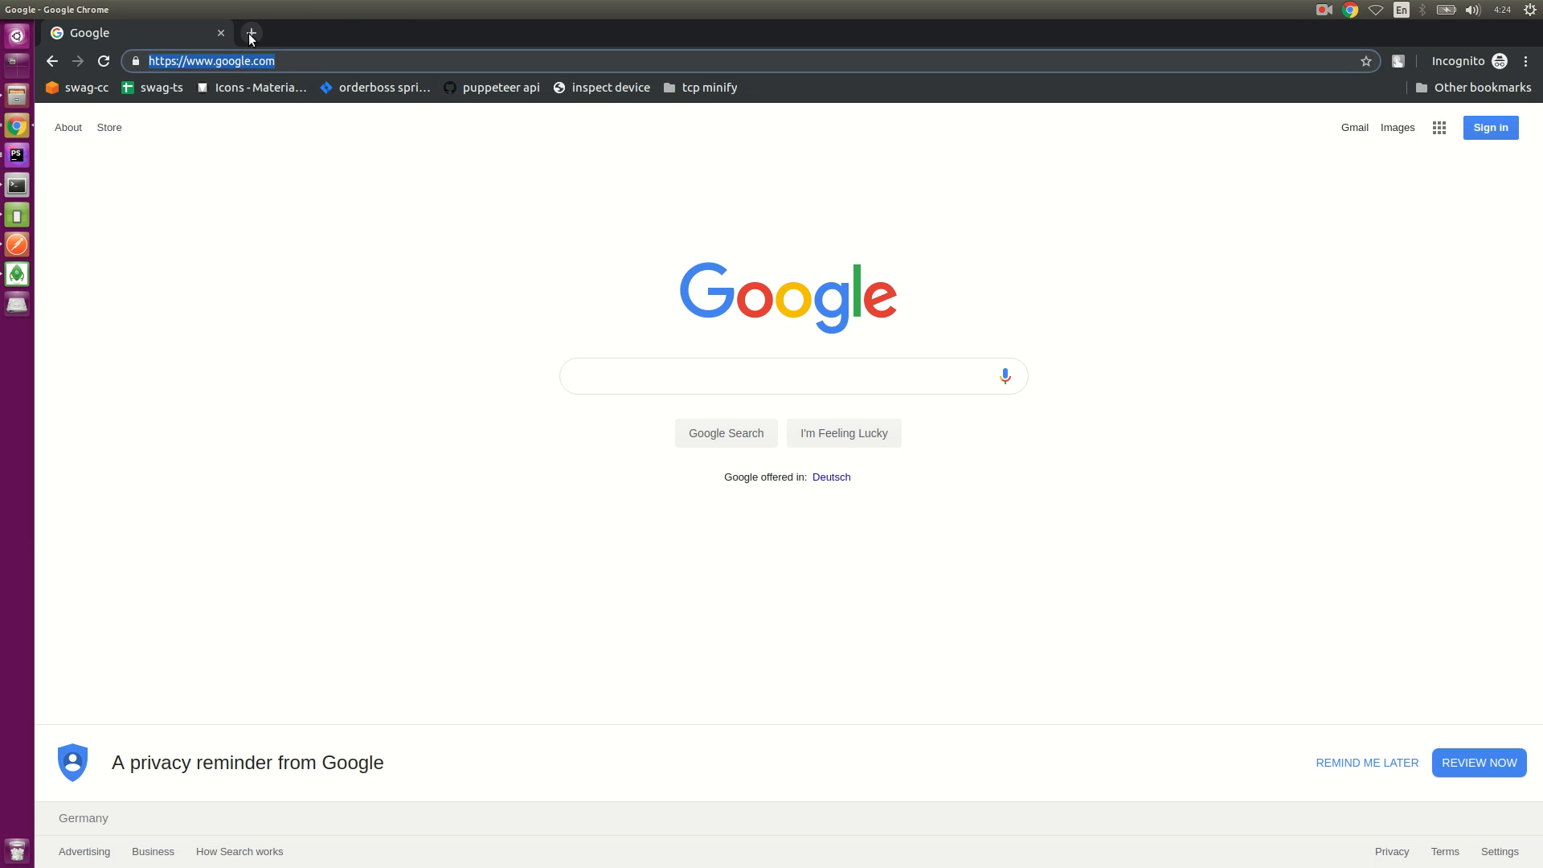
left_click(252, 33)
key("ctrl+v")
key("Return")
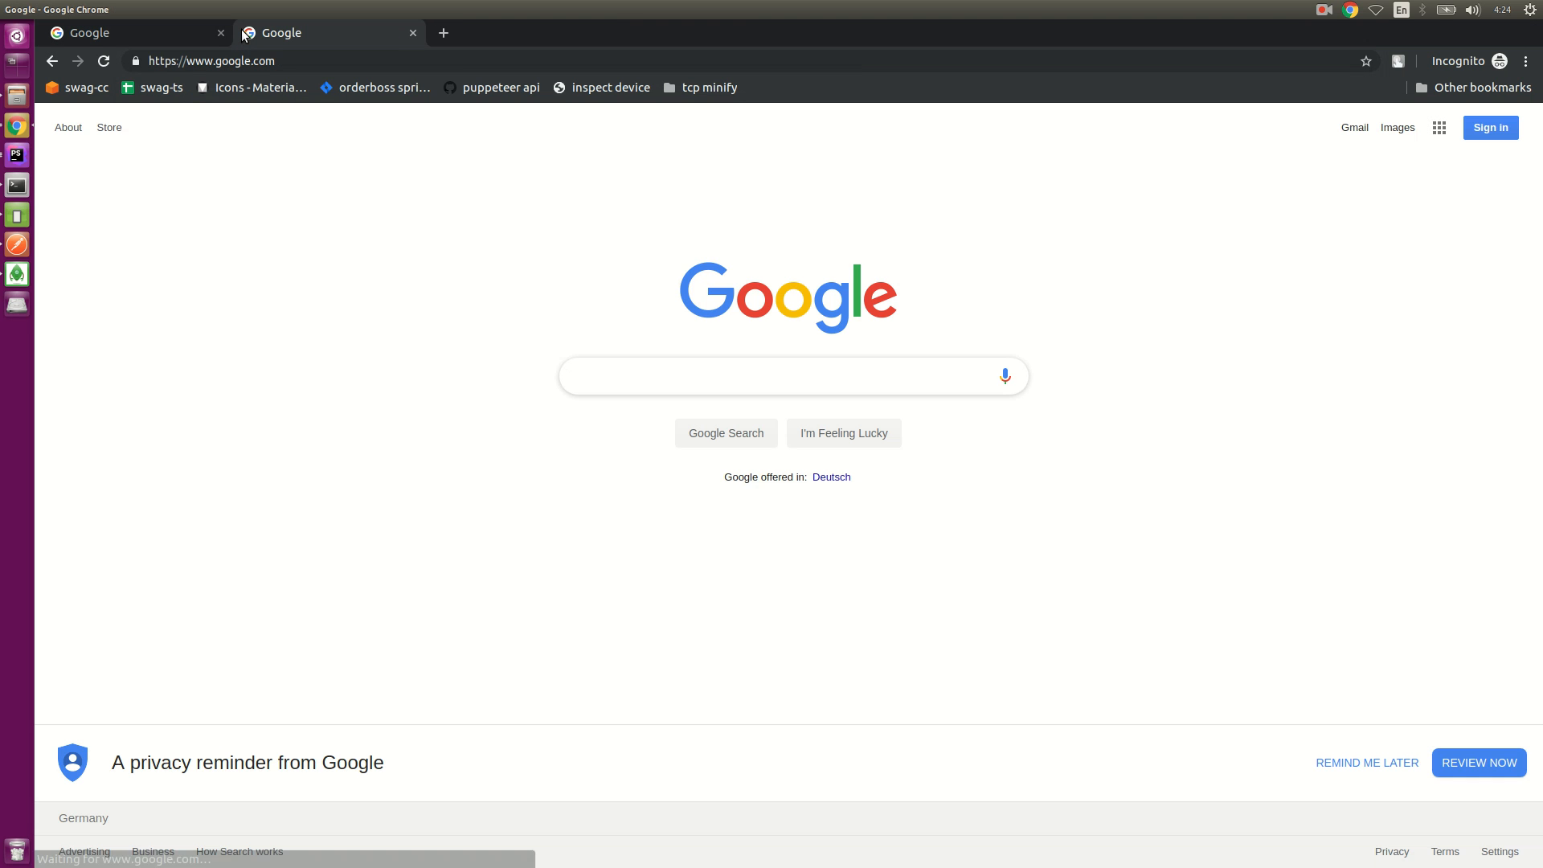
key("ctrl+t")
key("ctrl+v")
key("Return")
key("ctrl+t")
key("ctrl+v")
key("Return")
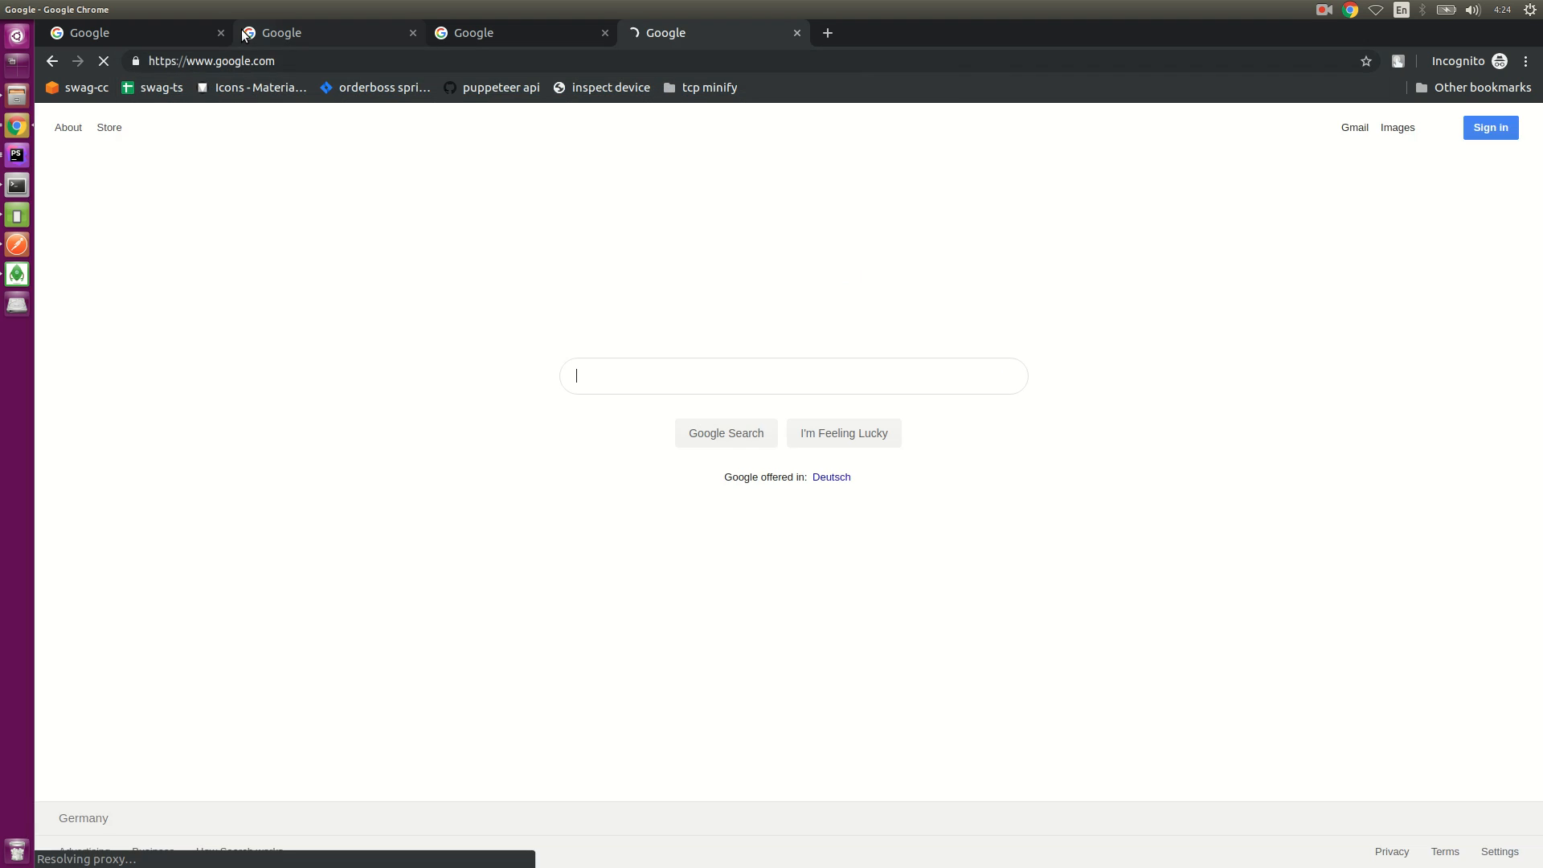
key("ctrl+t")
key("ctrl+v")
key("Return")
key("ctrl+t")
key("ctrl+v")
key("Return")
key("ctrl+v")
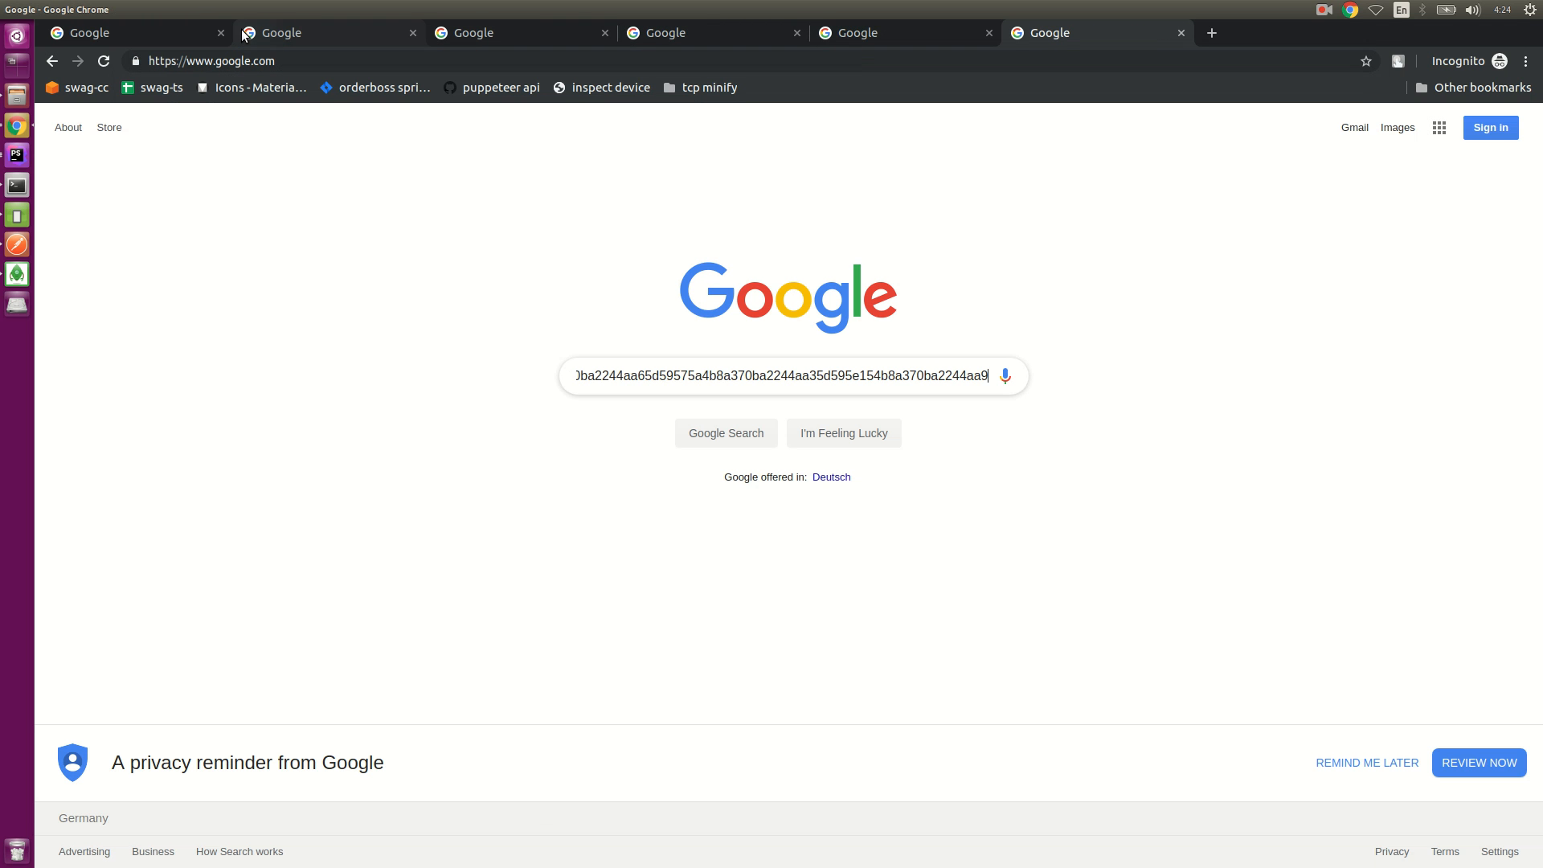
key("Return")
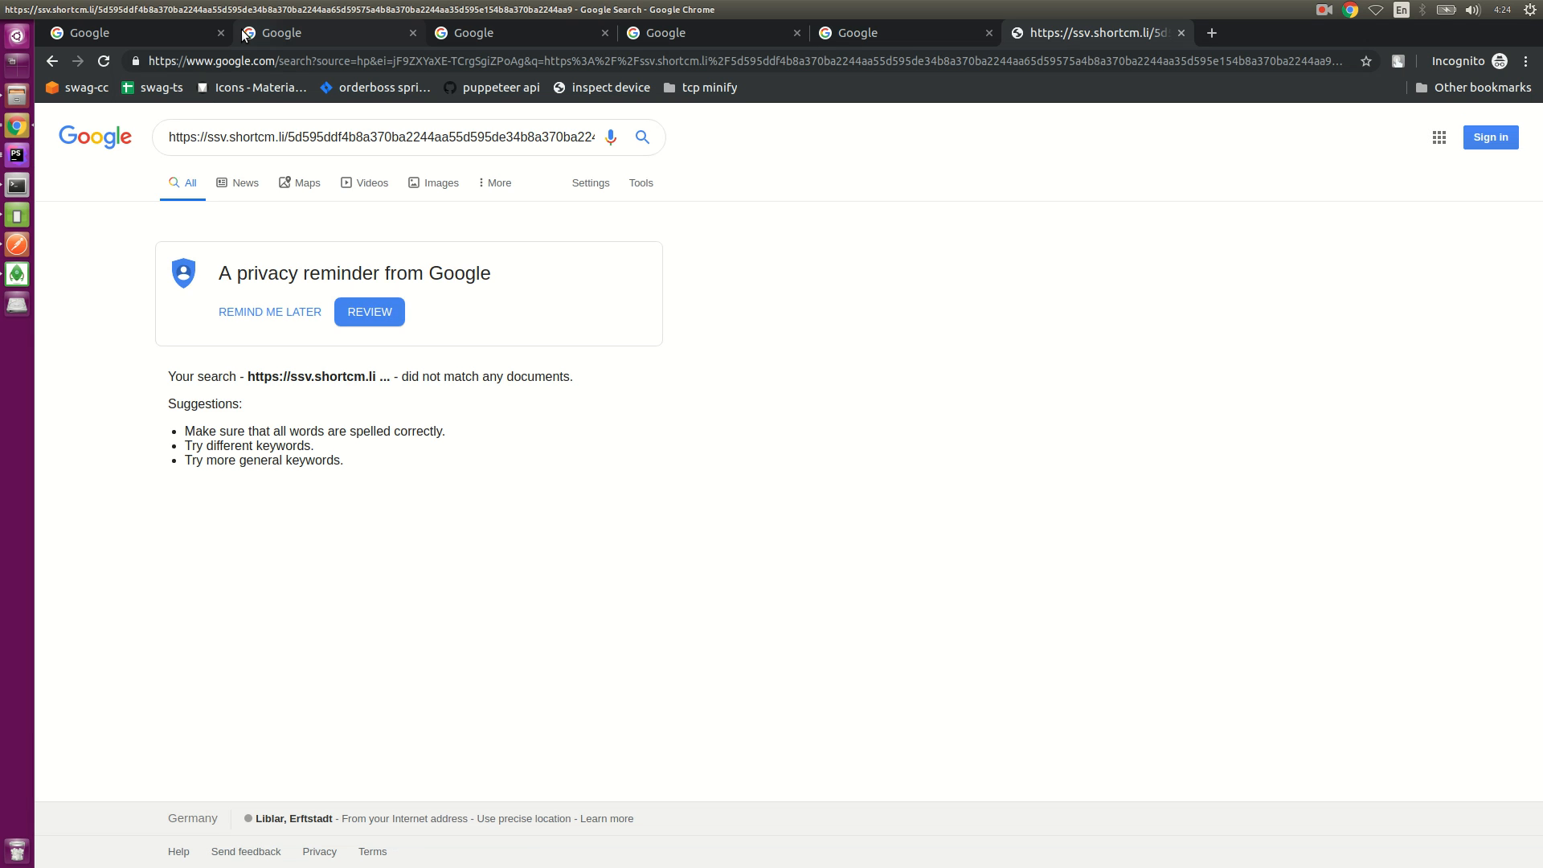
key("ctrl+w")
- Visit the copied unique URL once more in a fresh incognito tab and close all the incognito tabs
key("ctrl+t")
key("ctrl+v")
key("Return")
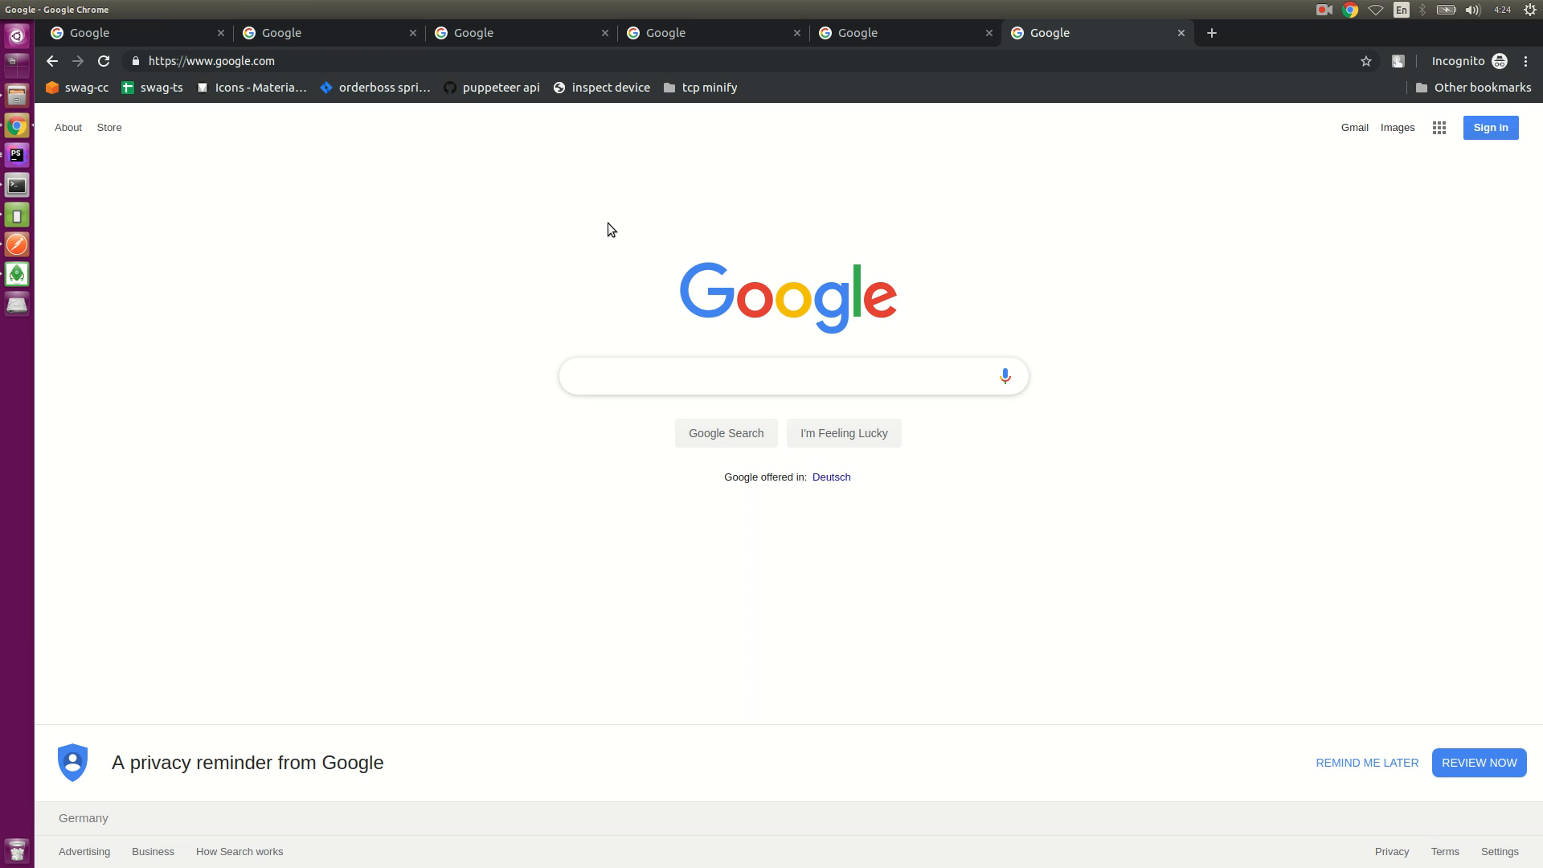
key("ctrl+w")
key("ctrl+w")
key("ctrl+w")
key("ctrl+w")
key("ctrl+w")
key("ctrl+w")
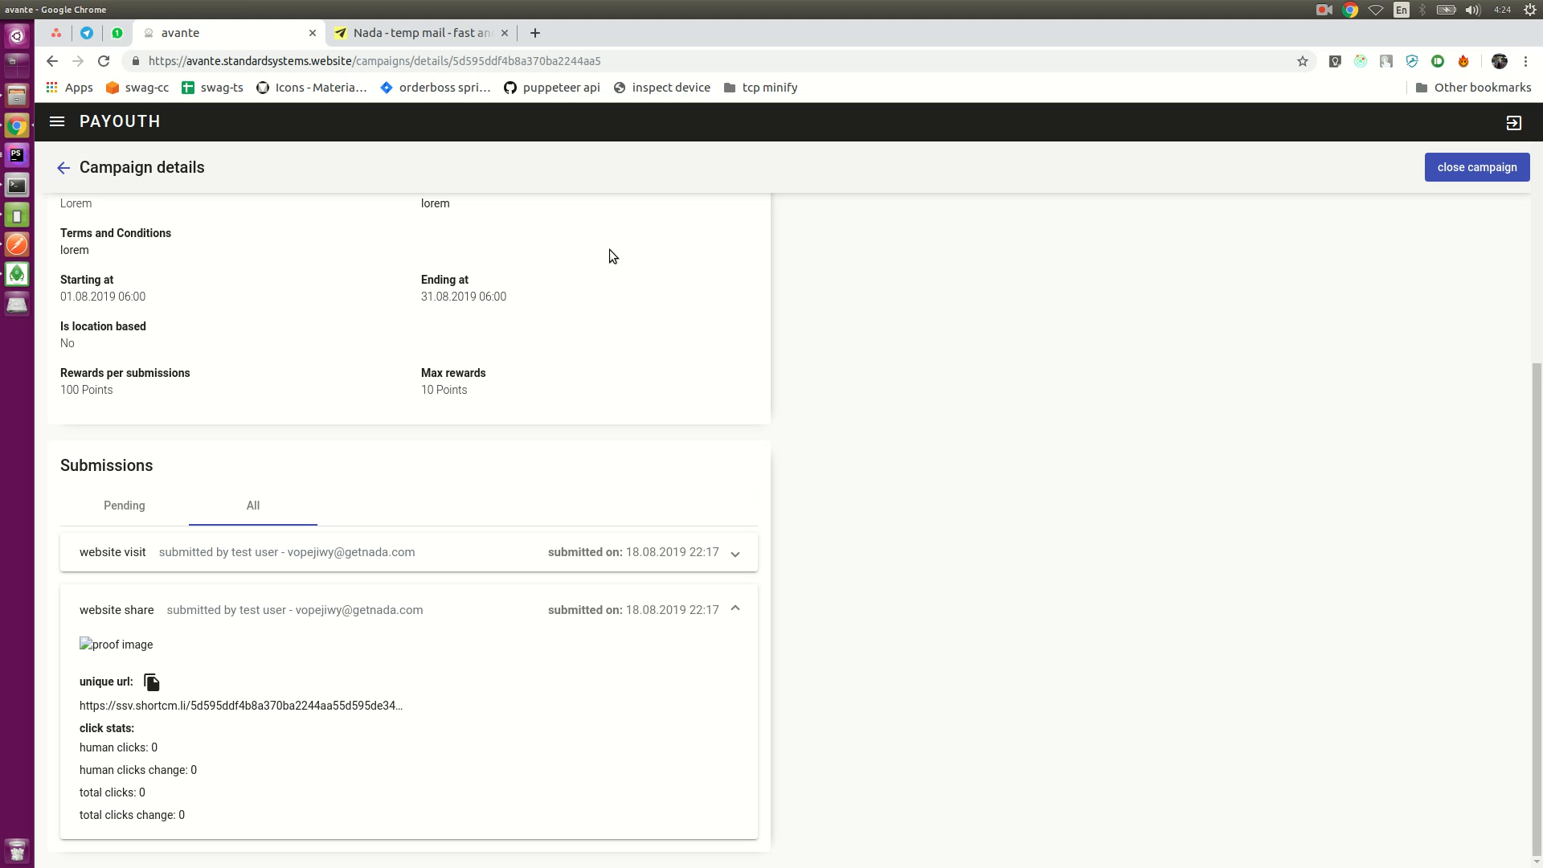
- Reload the campaign details page, list all submissions and expand the website share submission
left_click(486, 62)
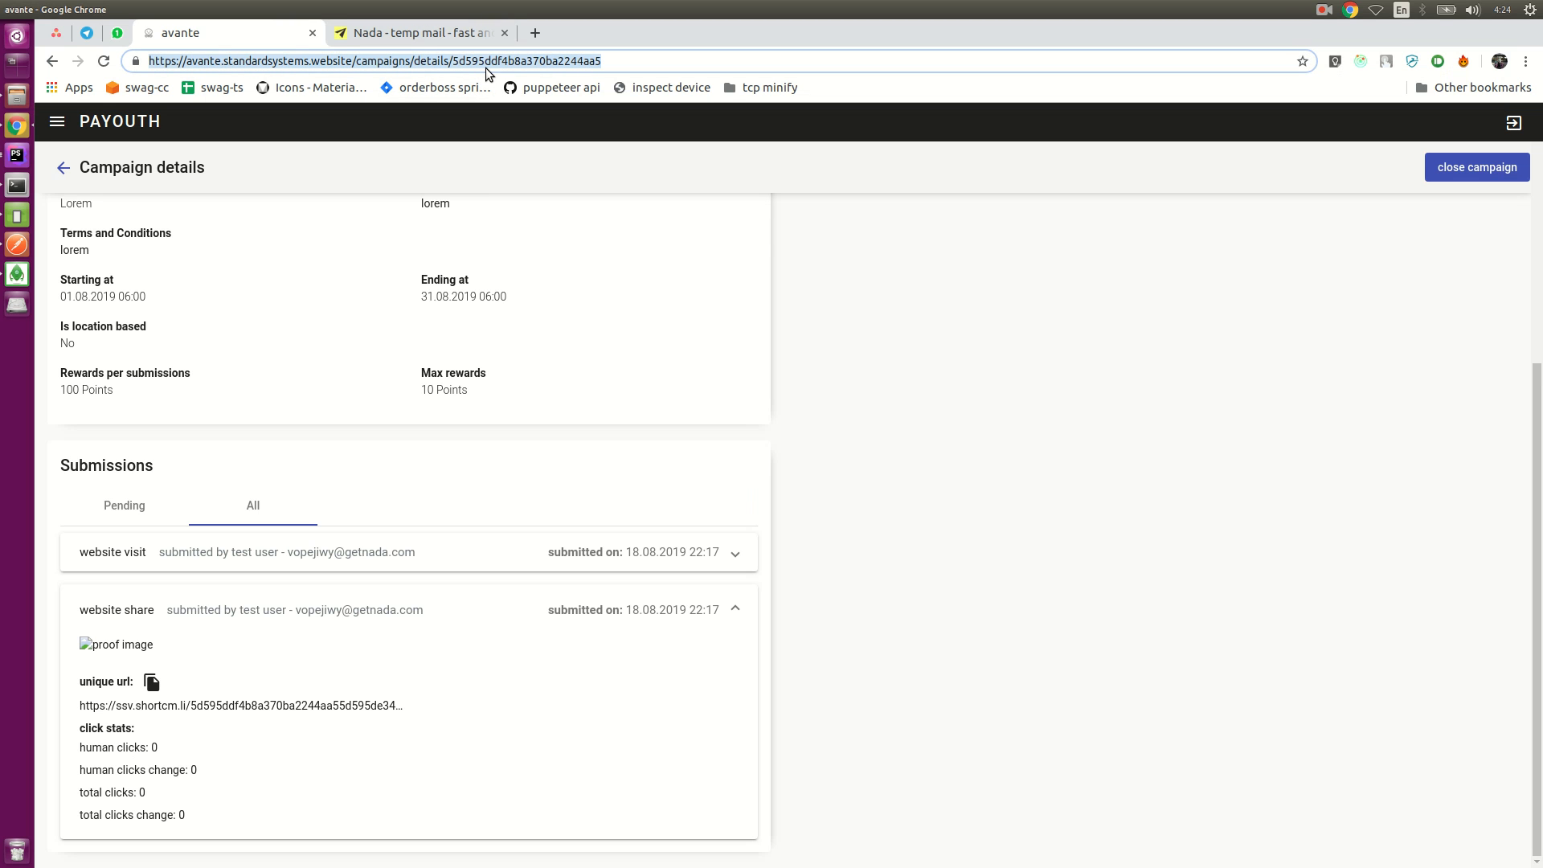
key("Return")
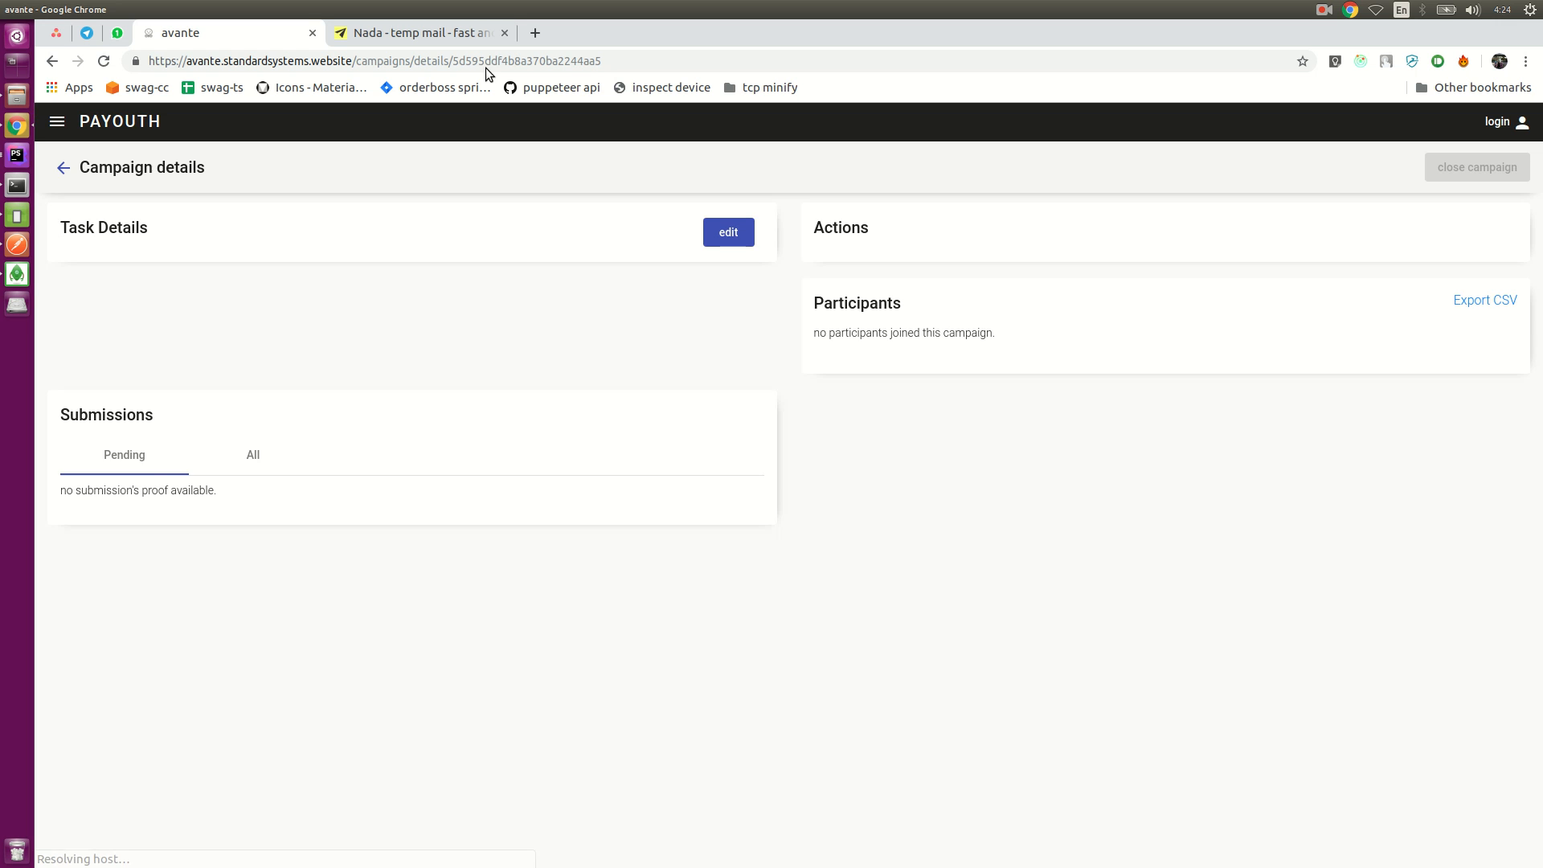
scroll(279, 705, "down", 3)
left_click(284, 786)
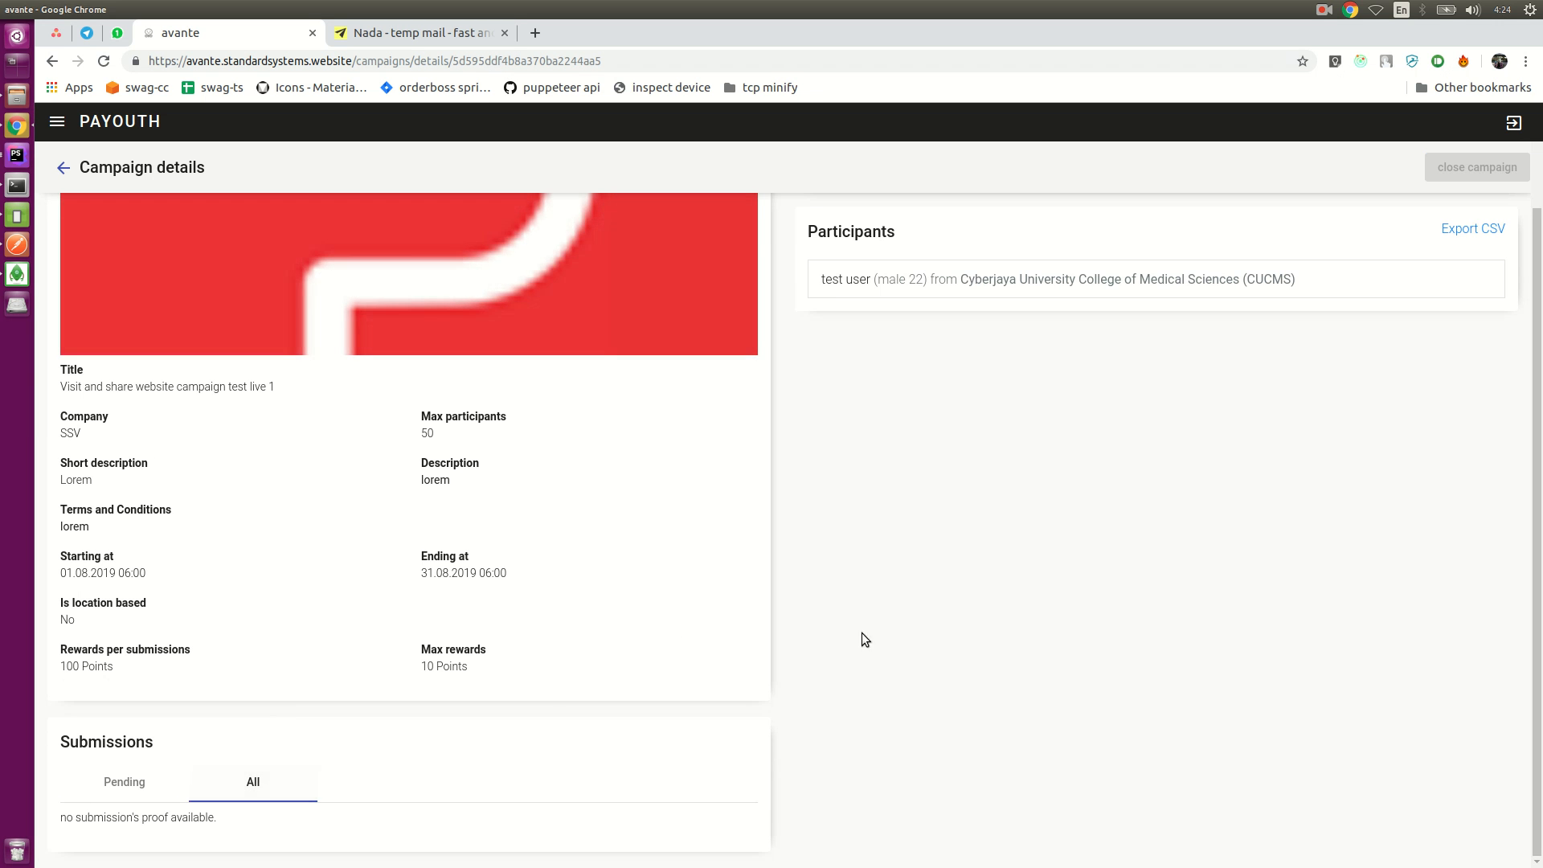
scroll(772, 667, "down", 1)
left_click(735, 833)
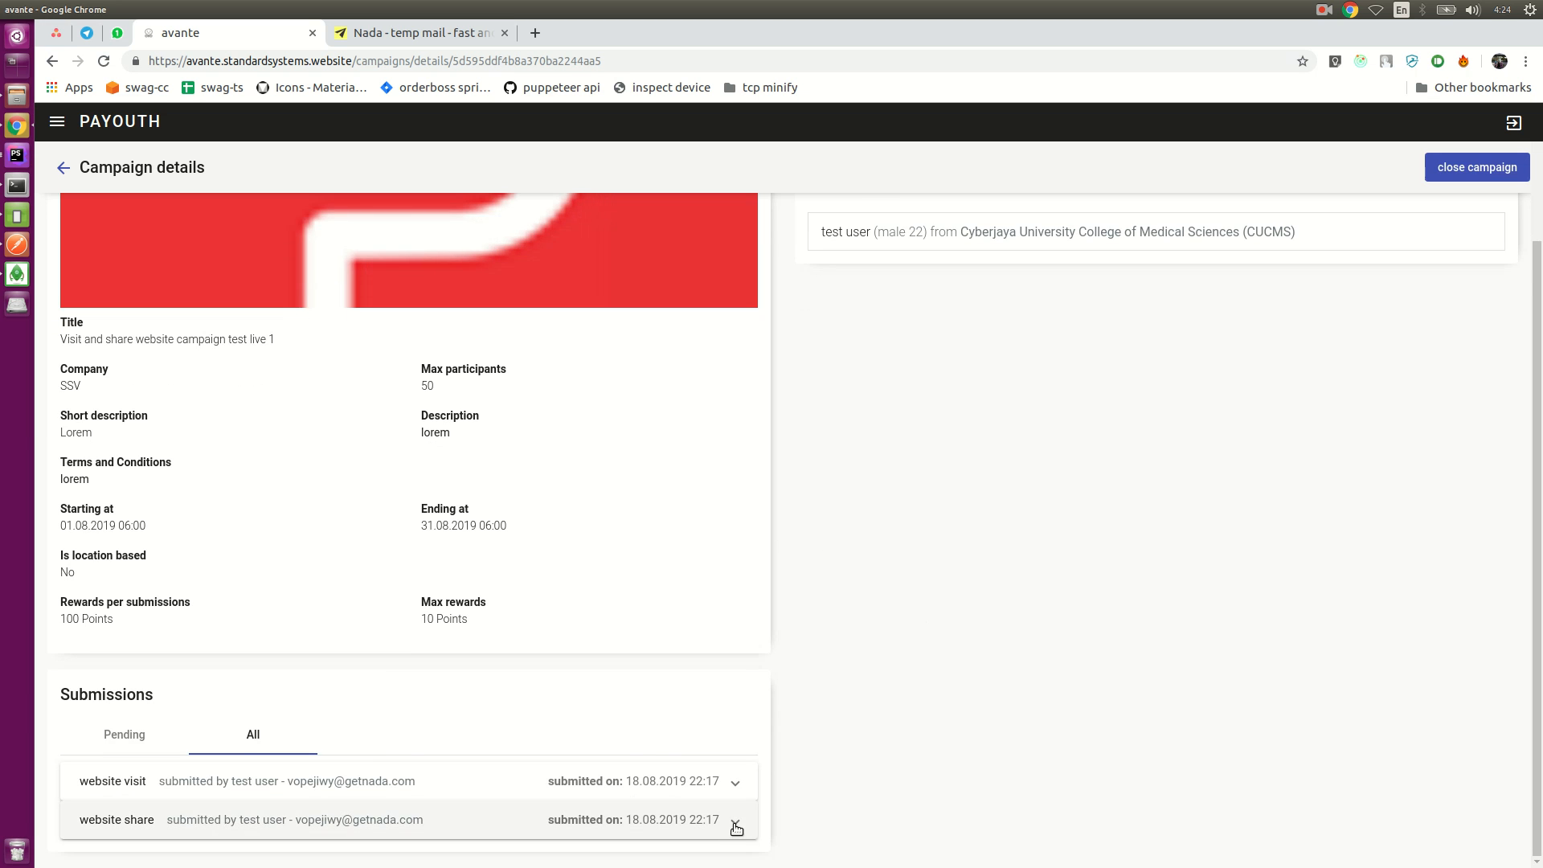
scroll(600, 610, "down", 1)
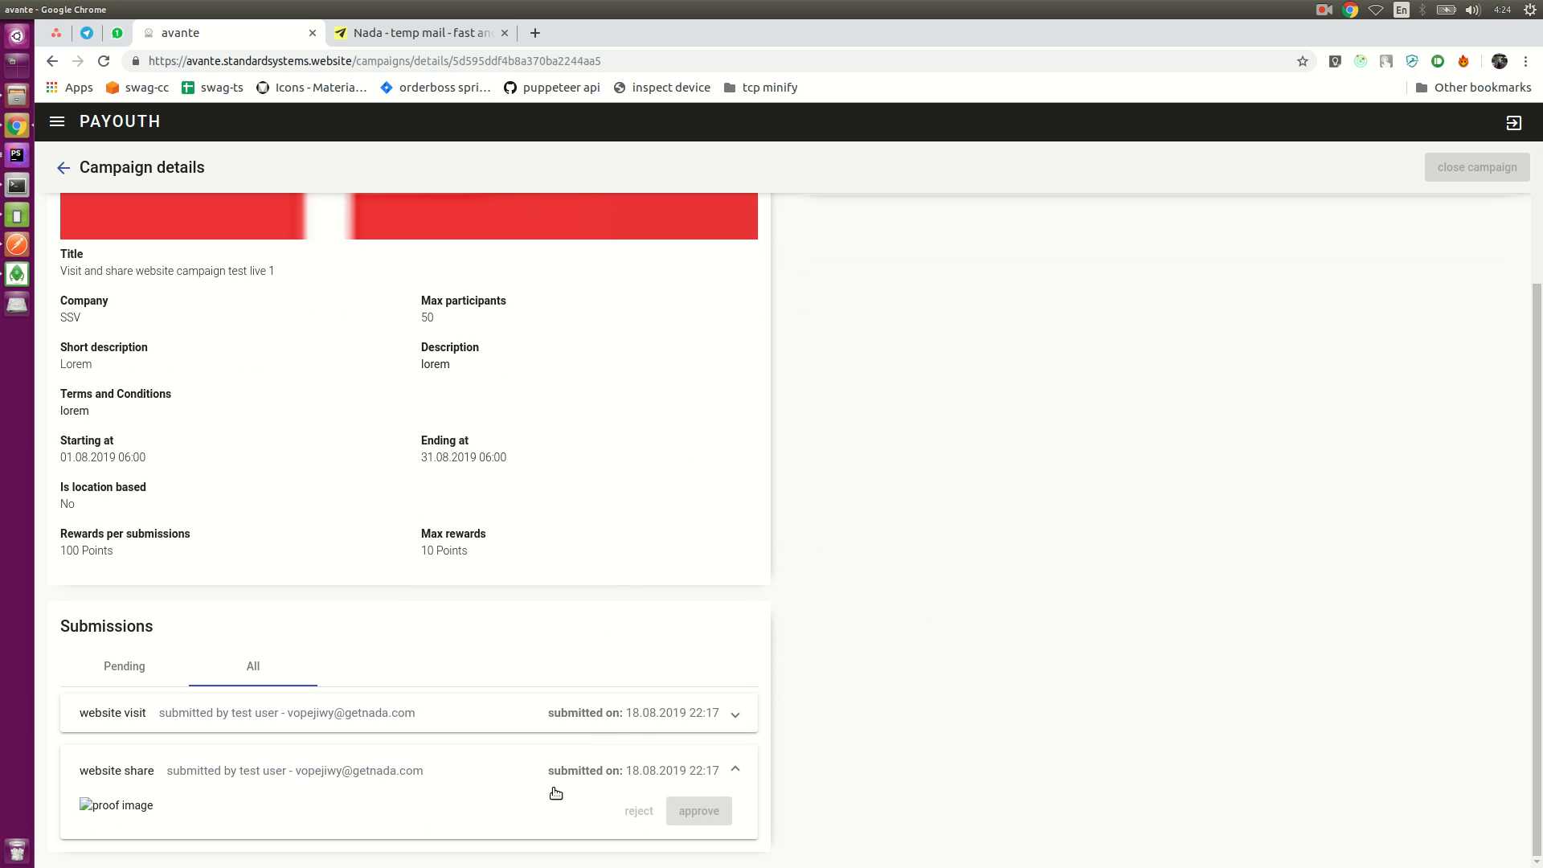
scroll(558, 779, "down", 3)
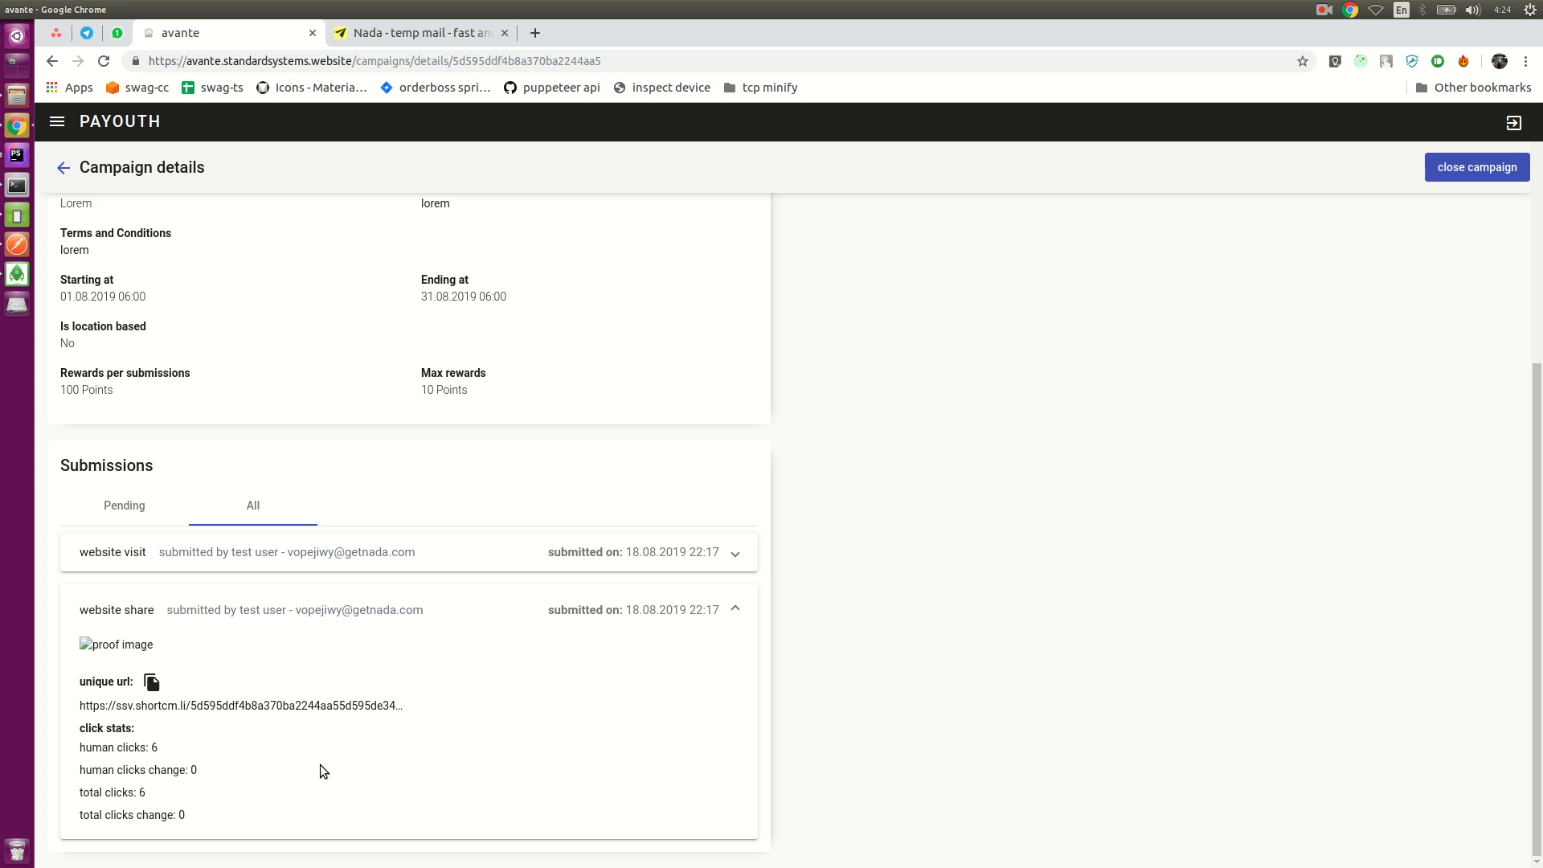
- Check the human and total click stats of the website share submission after the link visits
left_click_drag(78, 746, 238, 774)
left_click(211, 783)
left_click(173, 809)
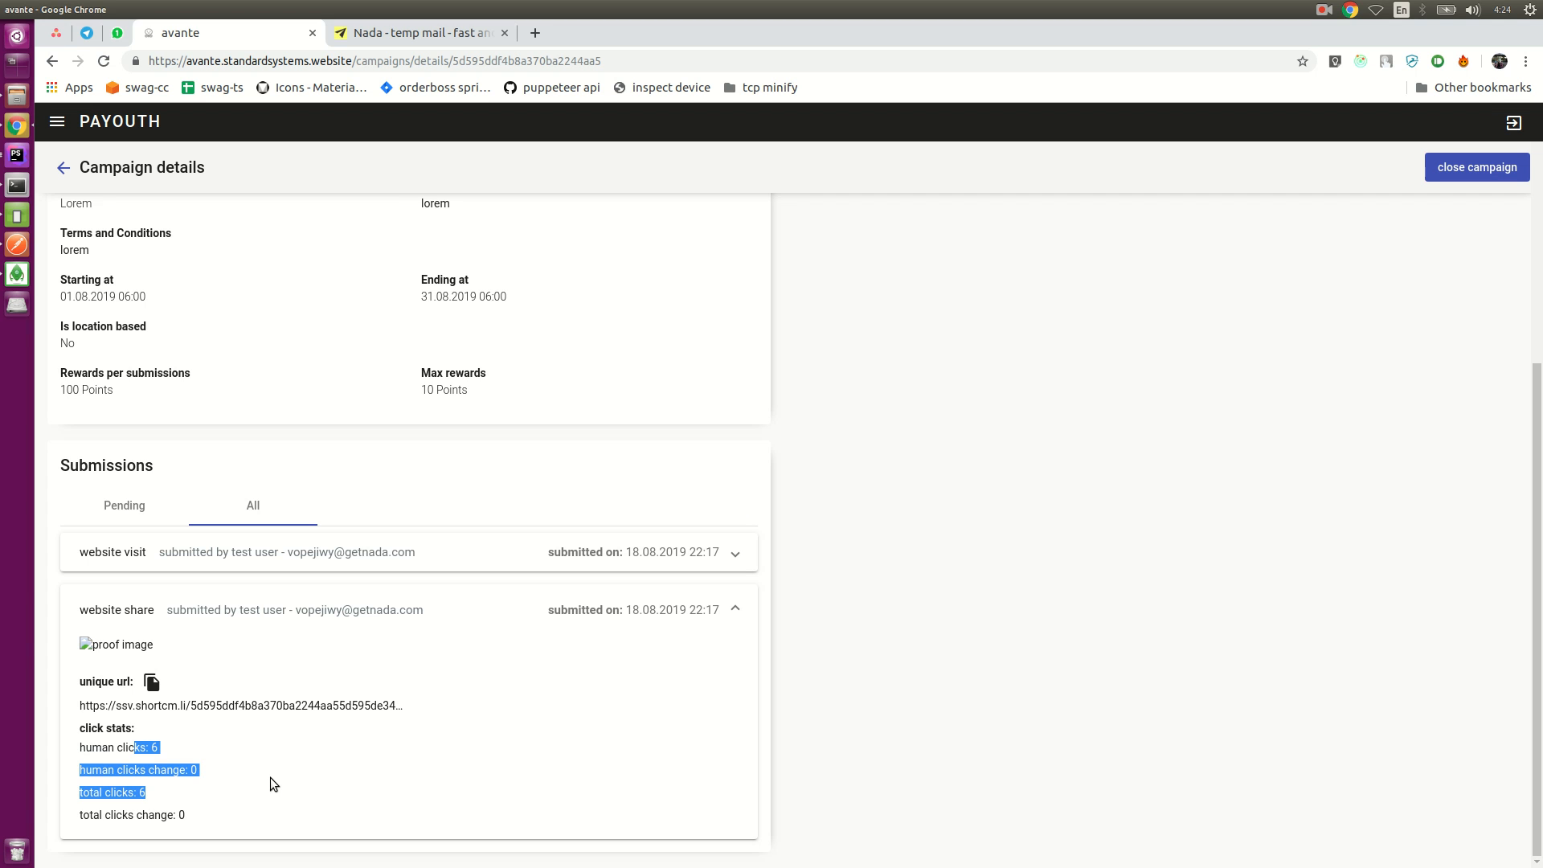
left_click(270, 778)
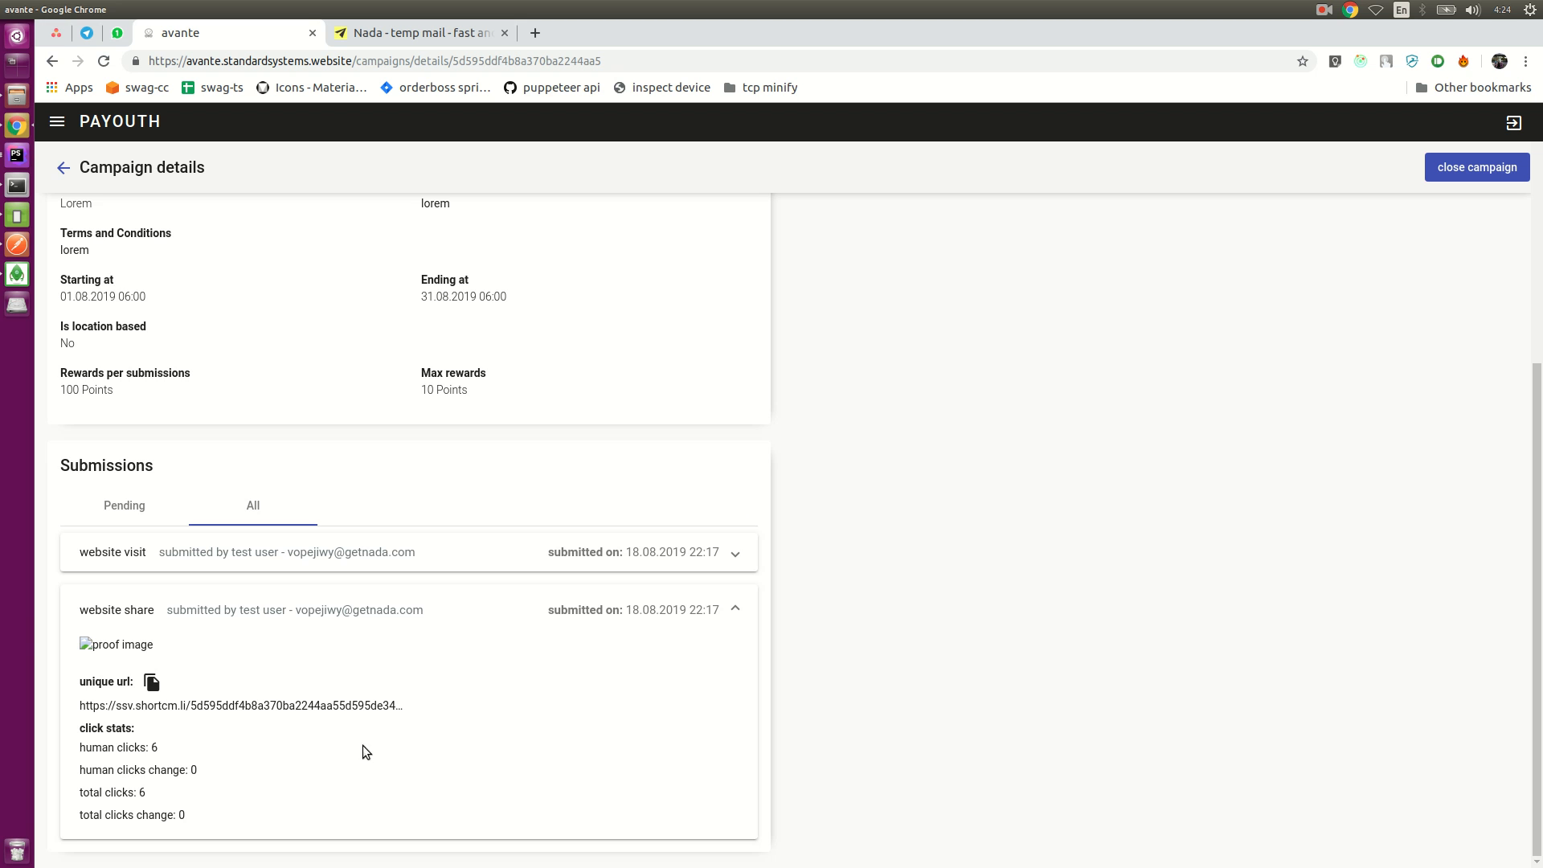
- Review the campaign's task details and submissions, collapsing the website share entry
scroll(489, 726, "up", 5)
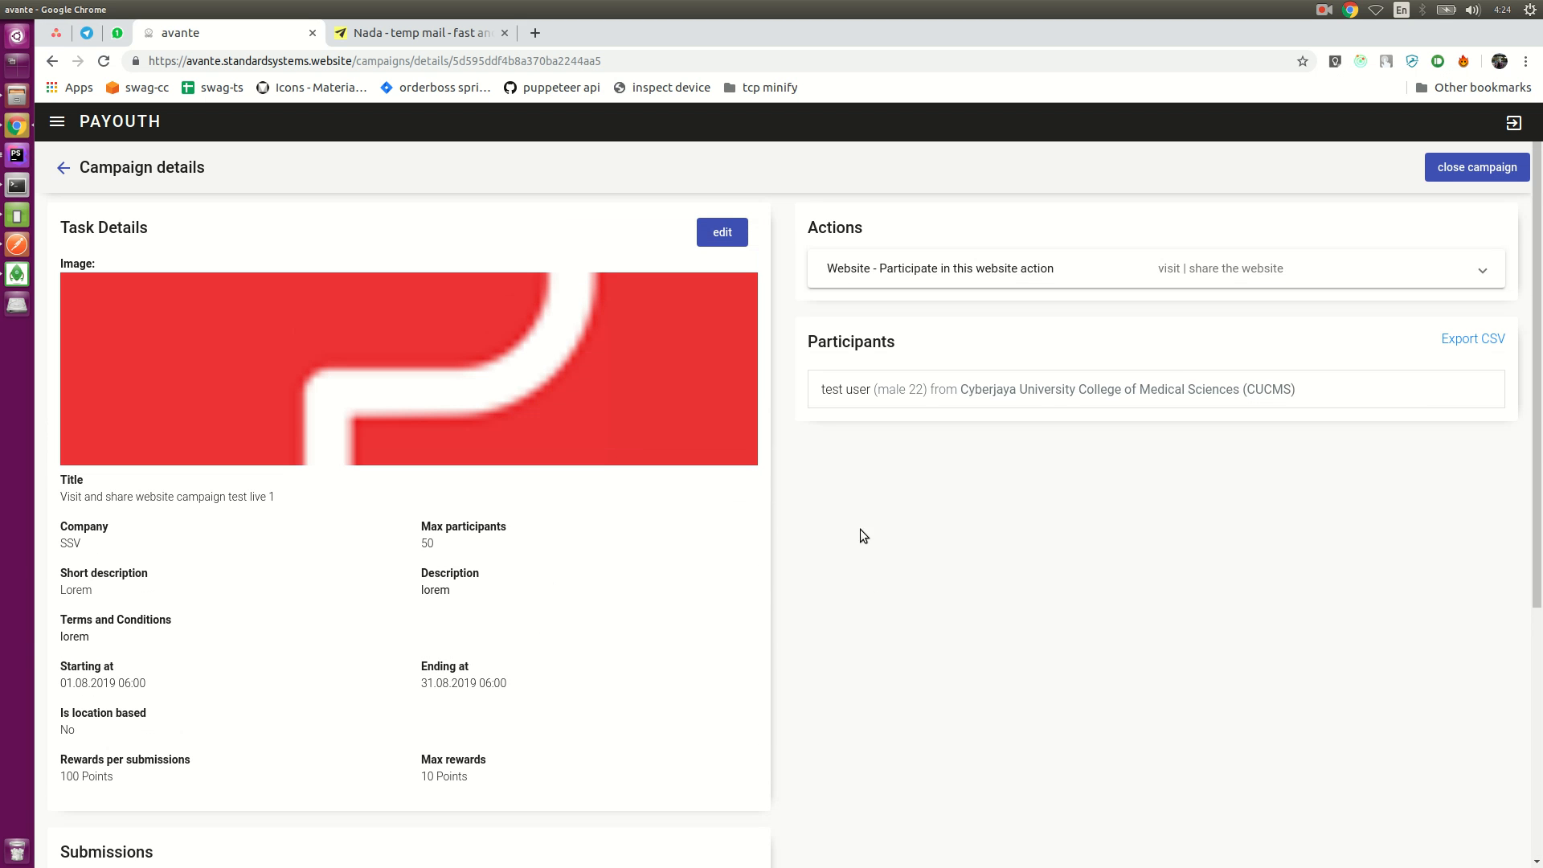
scroll(999, 606, "down", 3)
scroll(982, 561, "up", 3)
scroll(169, 691, "down", 3)
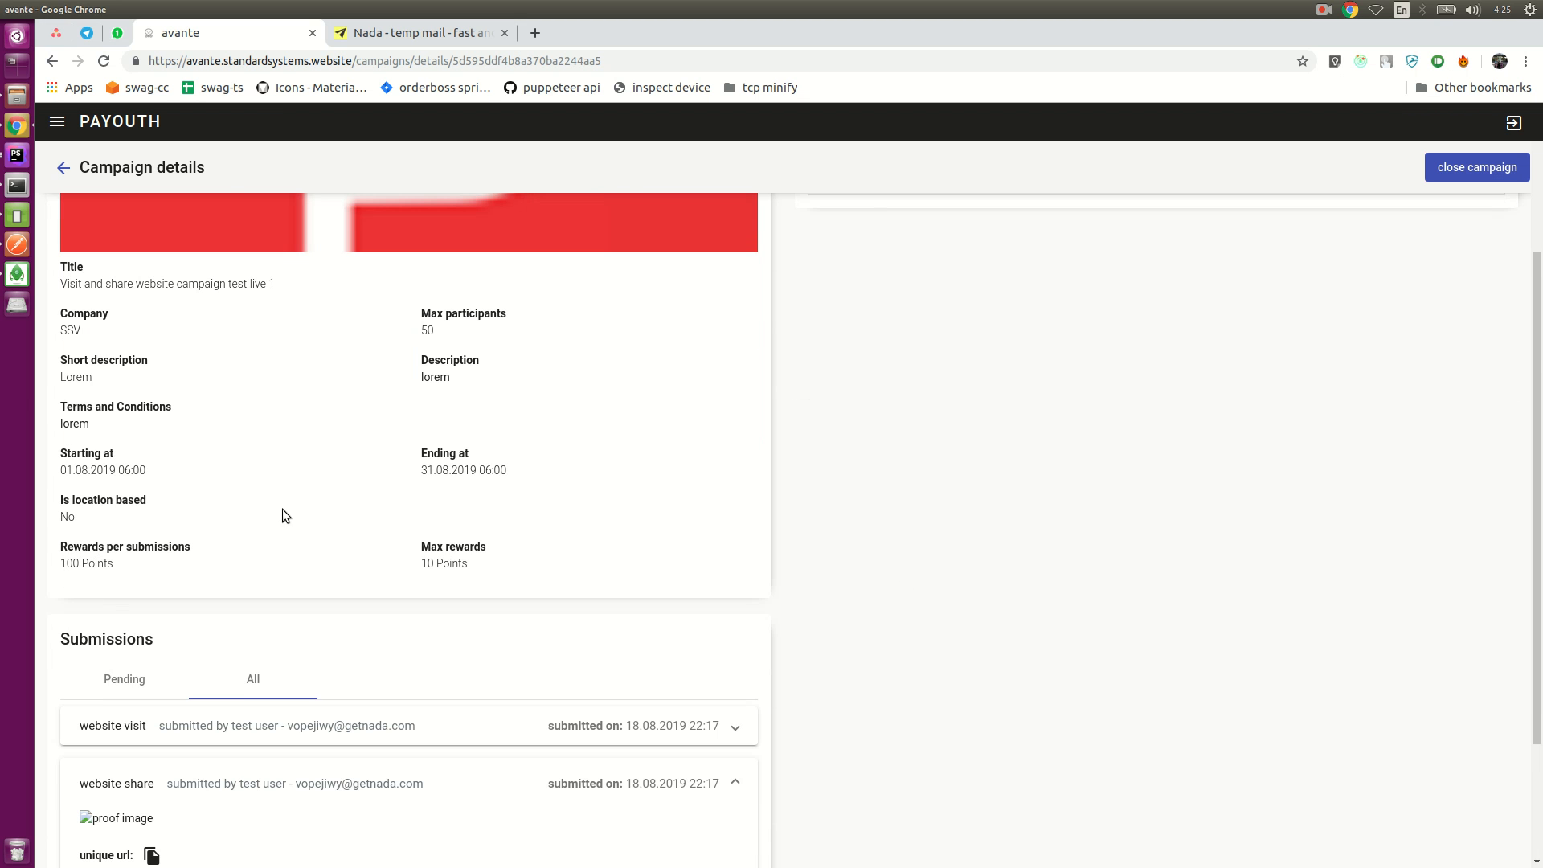
scroll(674, 468, "down", 3)
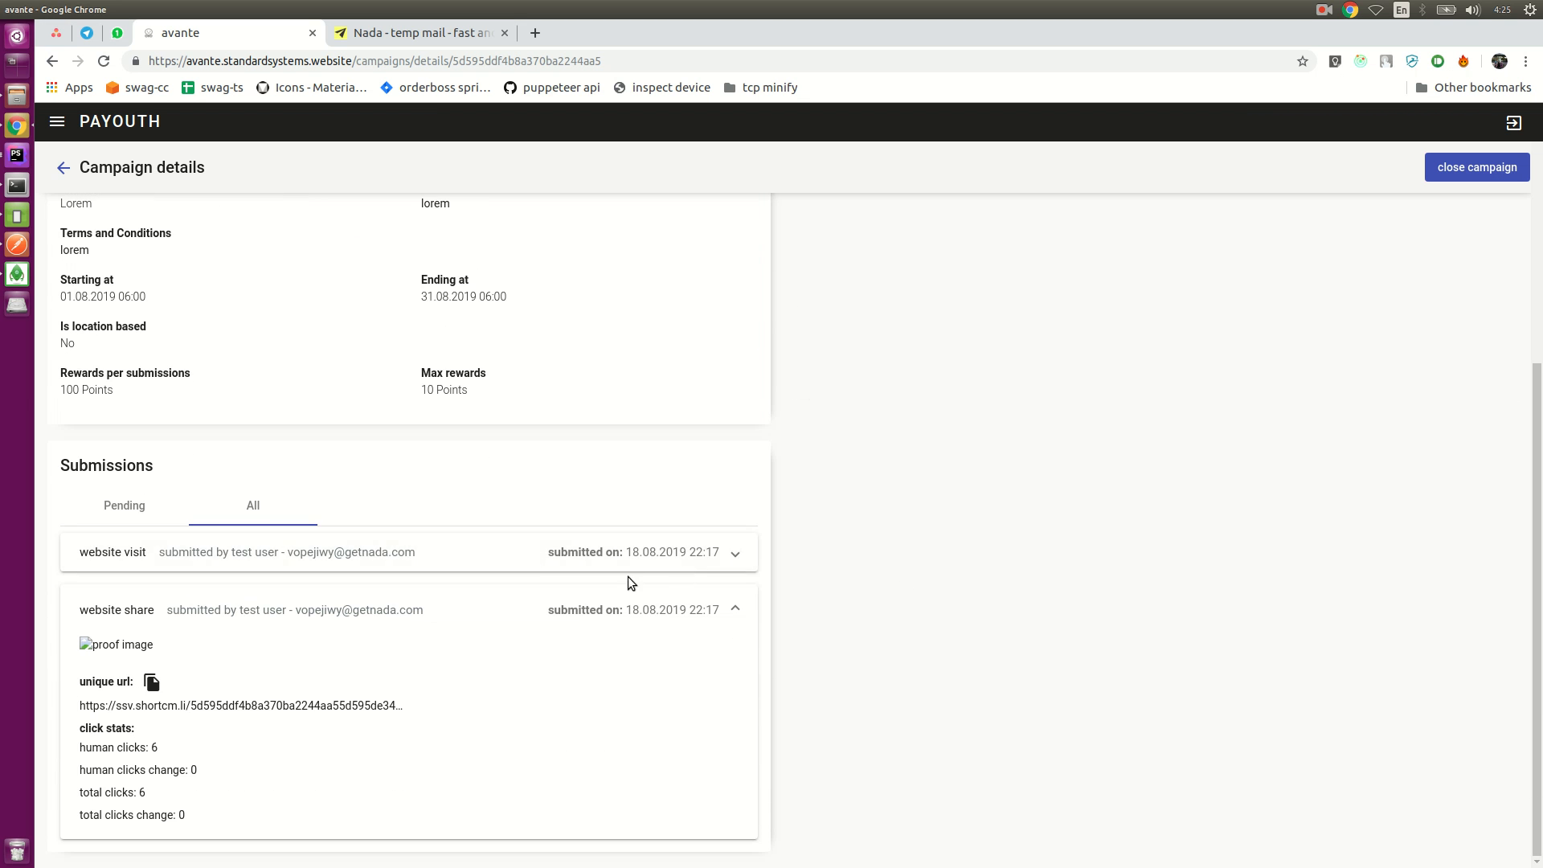
left_click(735, 606)
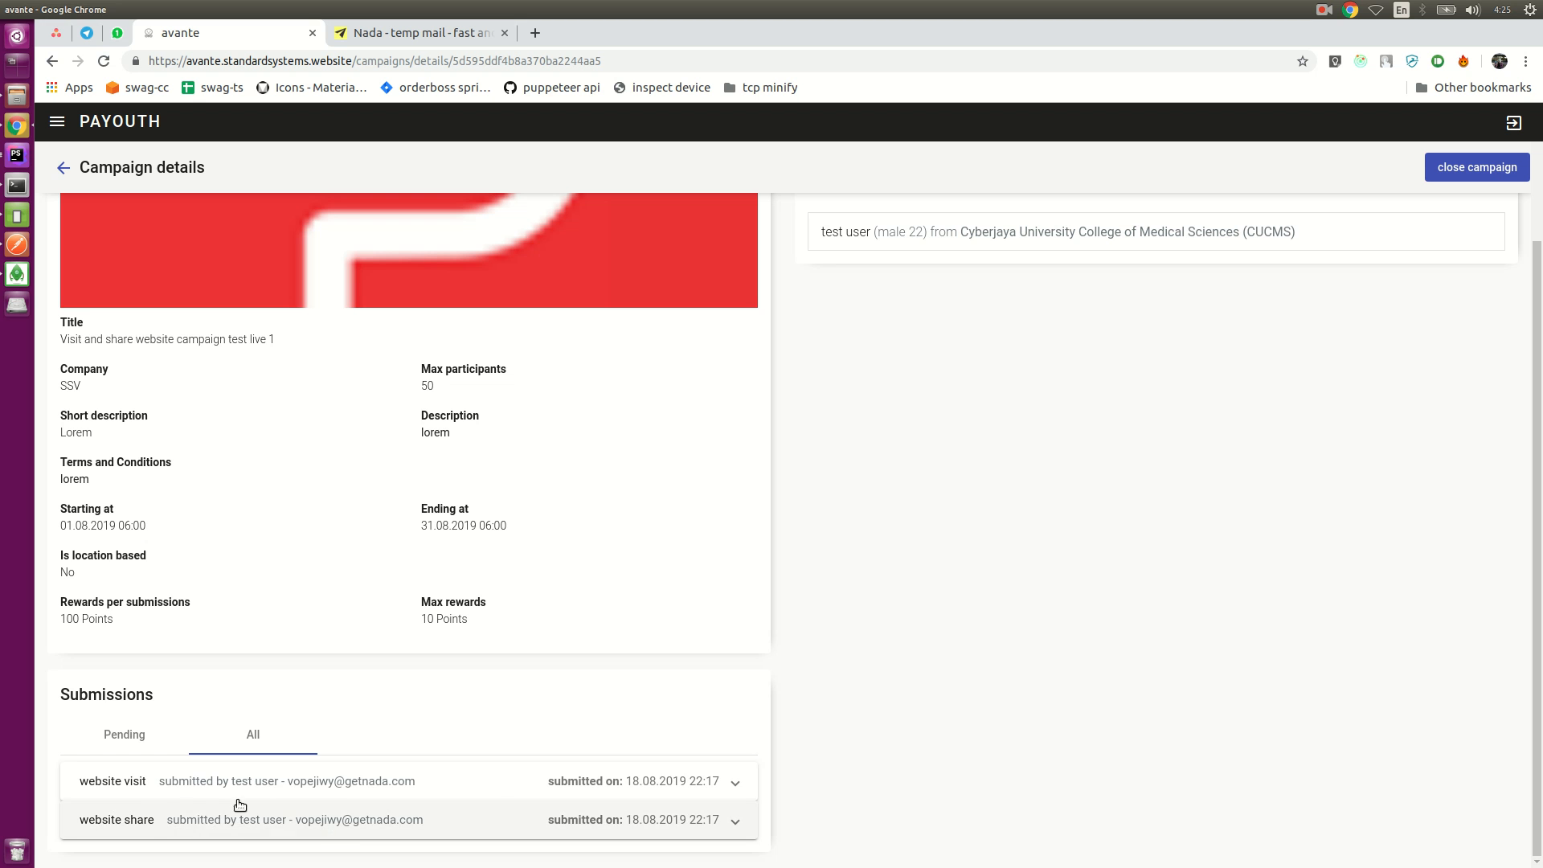
scroll(949, 313, "up", 3)
scroll(894, 326, "down", 3)
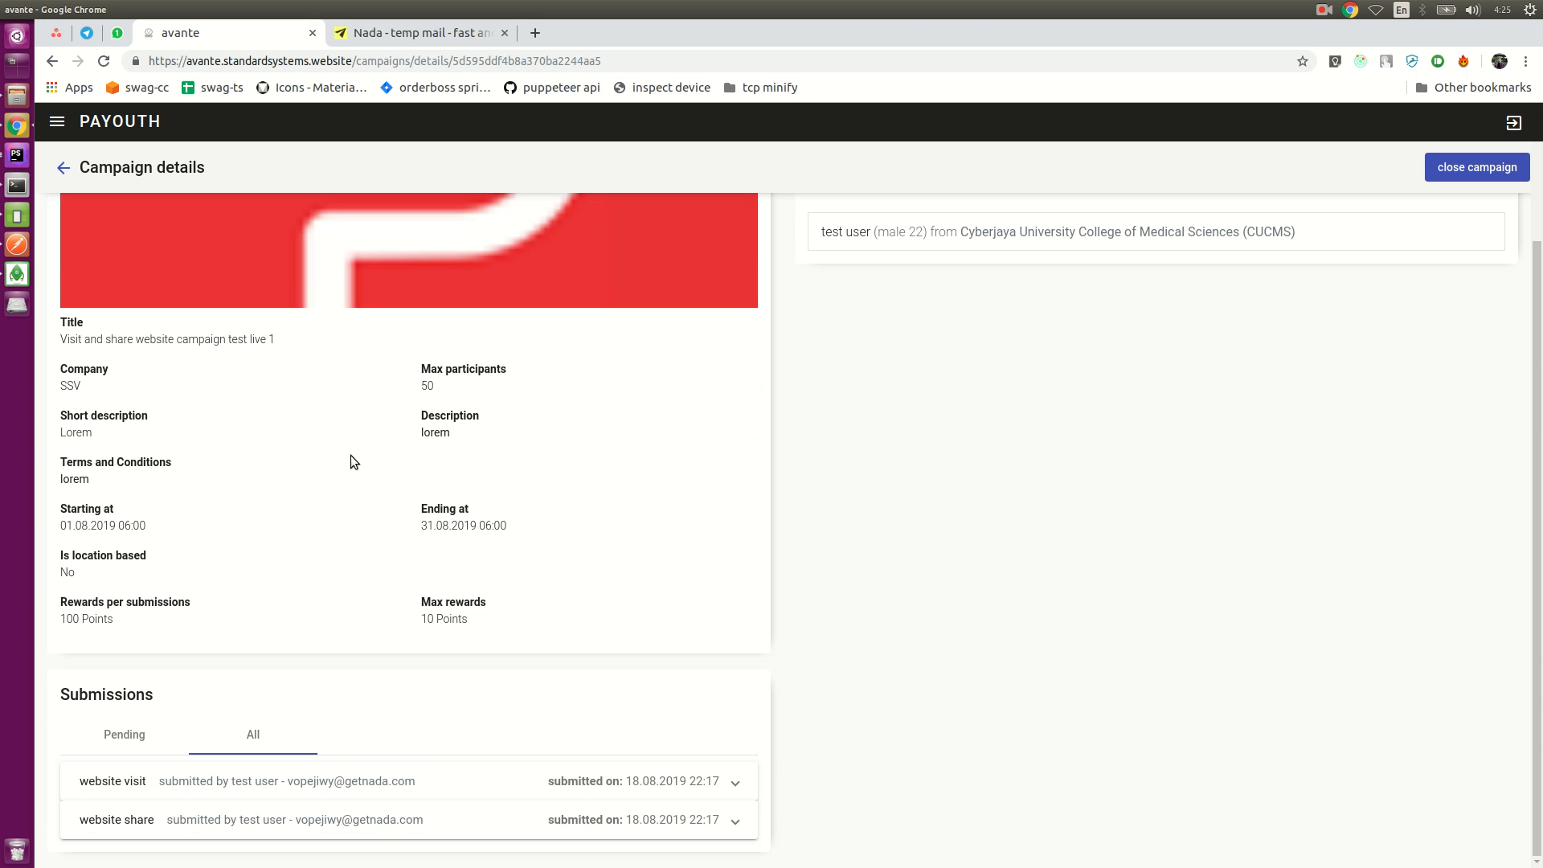
- Check the rewards per submission, expand the website share submission again and compare its click stats with the campaign details
double_click(67, 616)
left_click(723, 824)
scroll(562, 643, "down", 2)
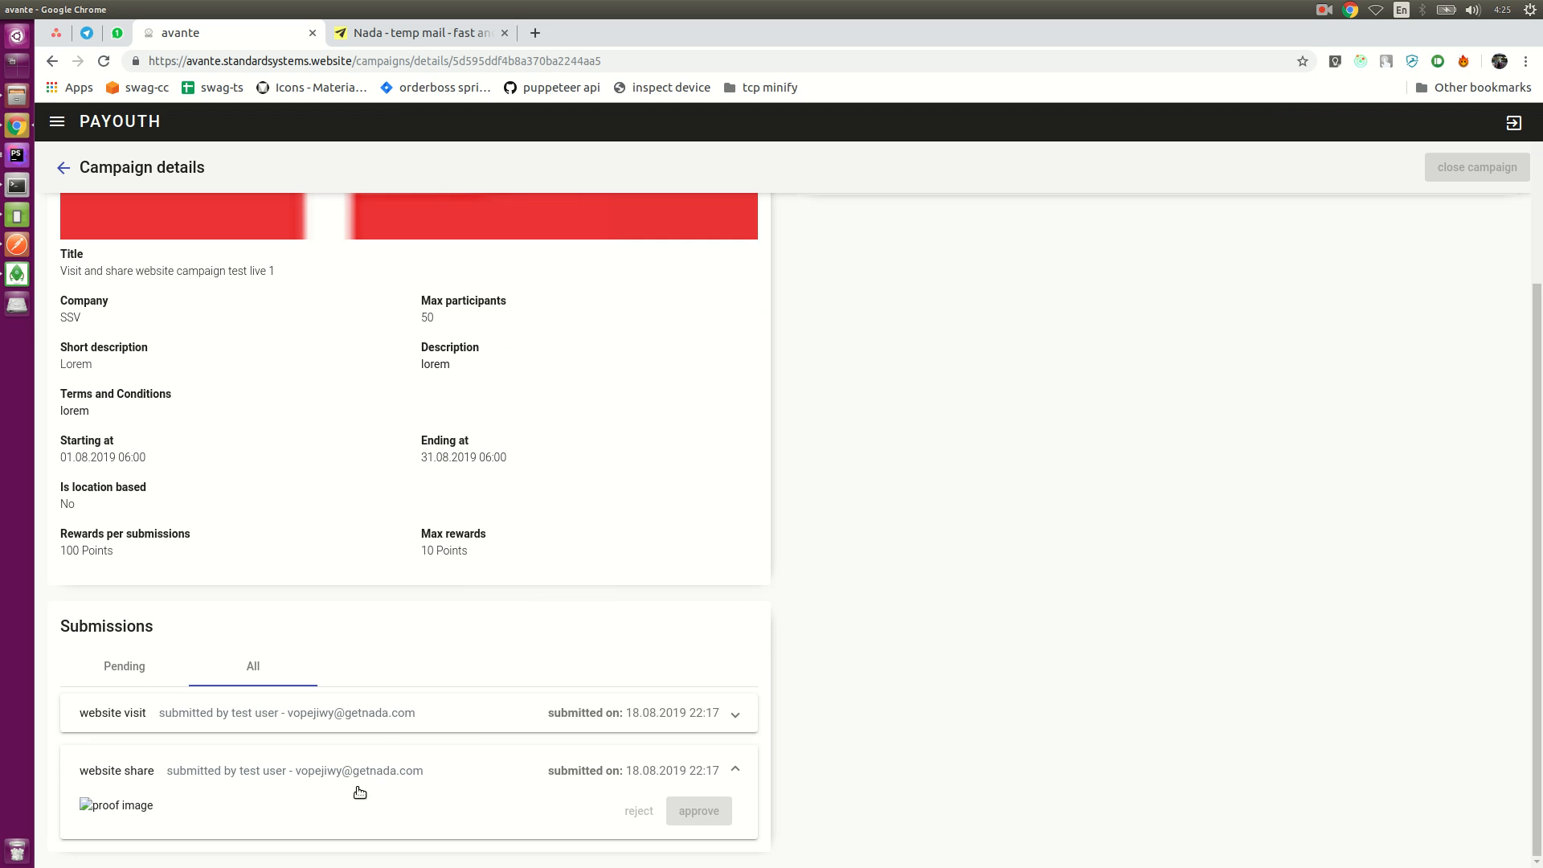
scroll(302, 804, "down", 4)
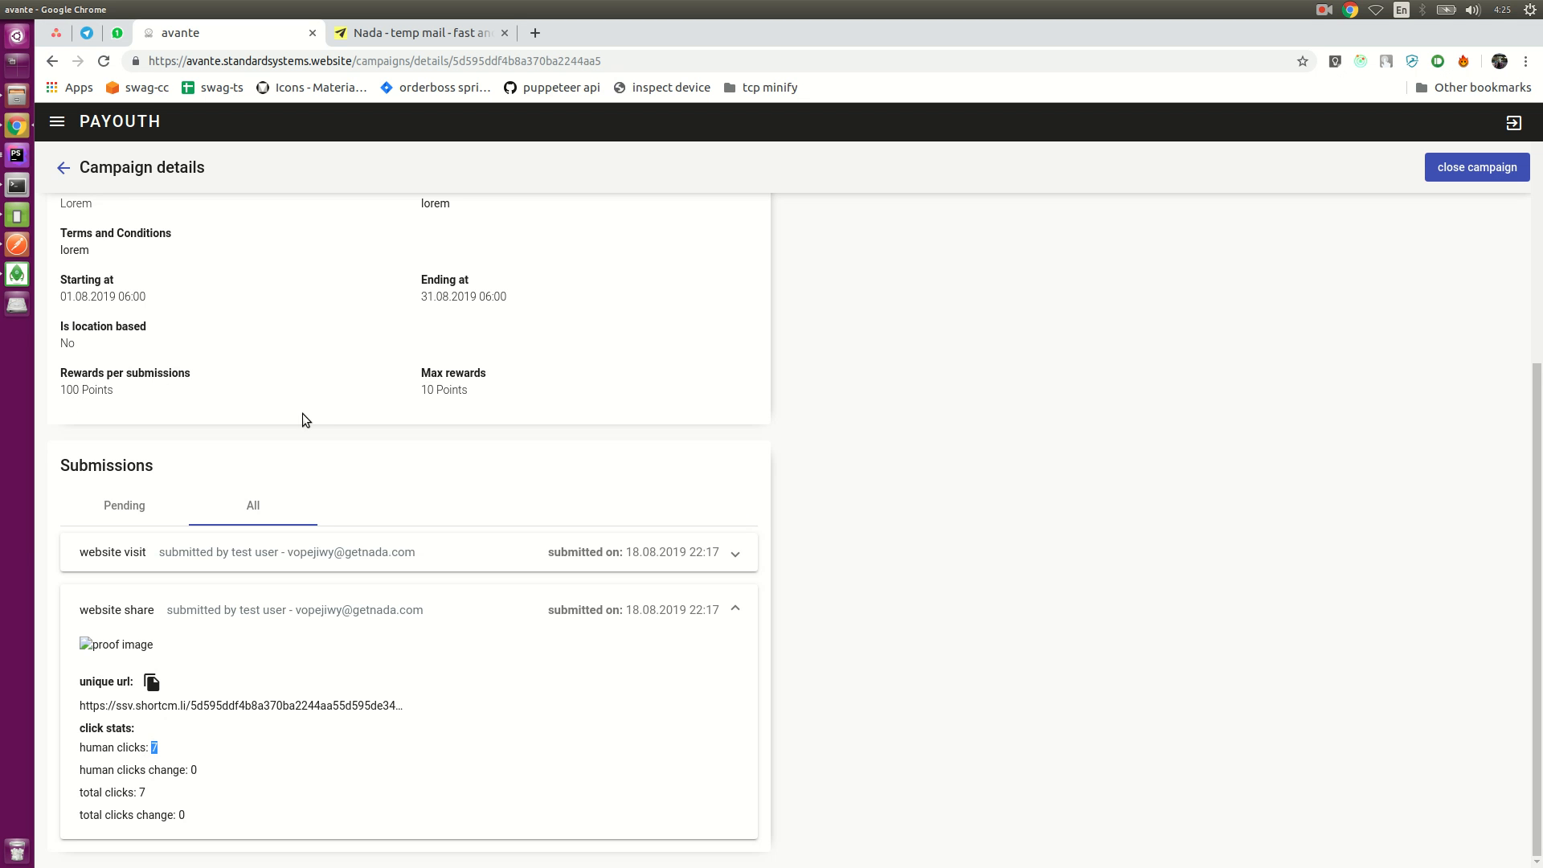
scroll(1431, 396, "up", 5)
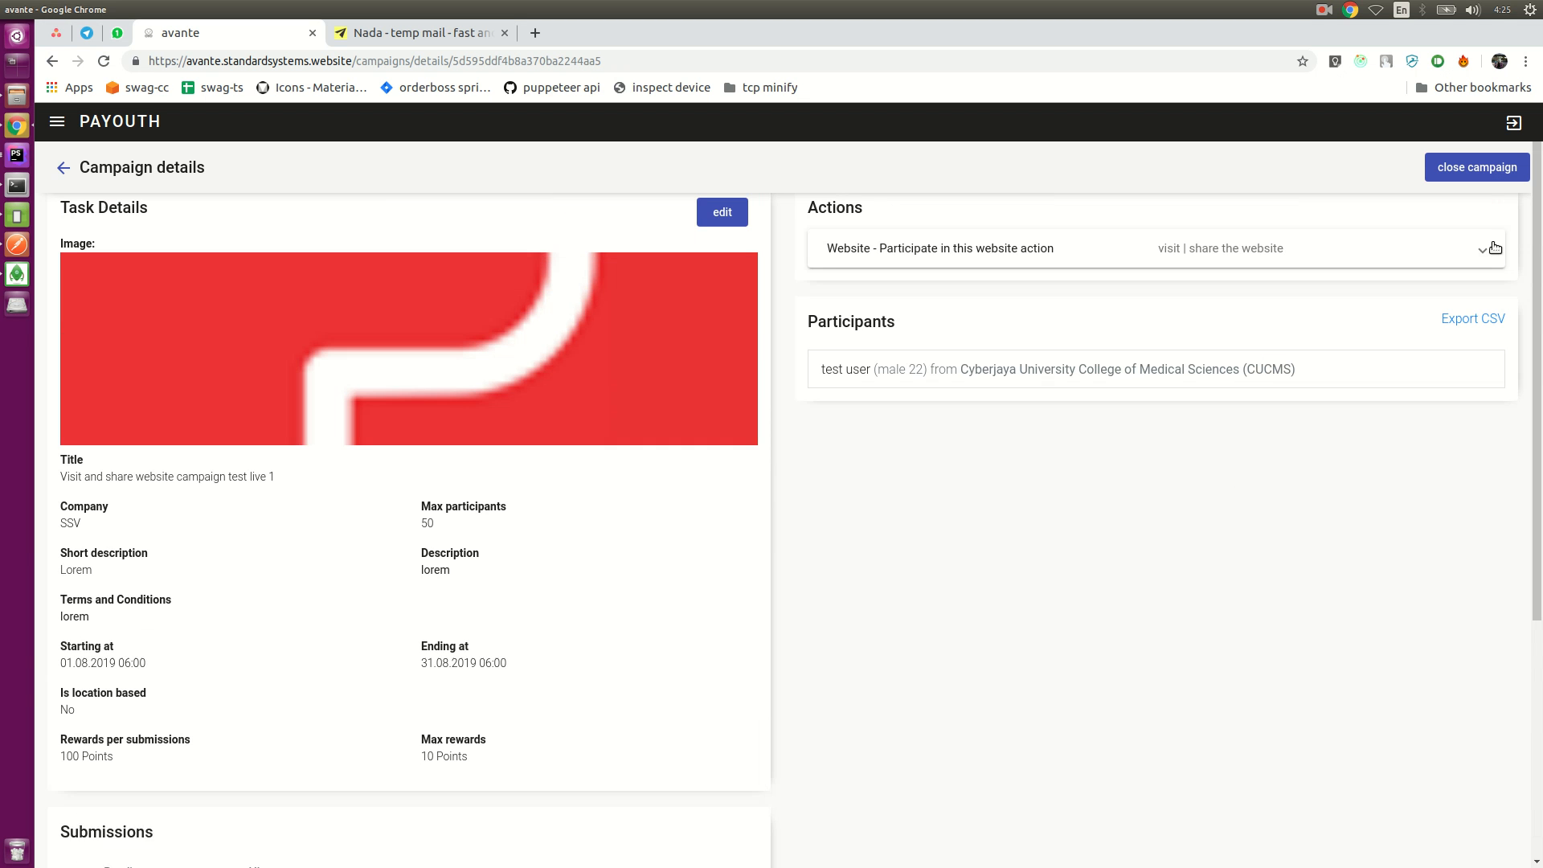
scroll(971, 594, "down", 4)
scroll(971, 594, "up", 4)
scroll(973, 585, "down", 5)
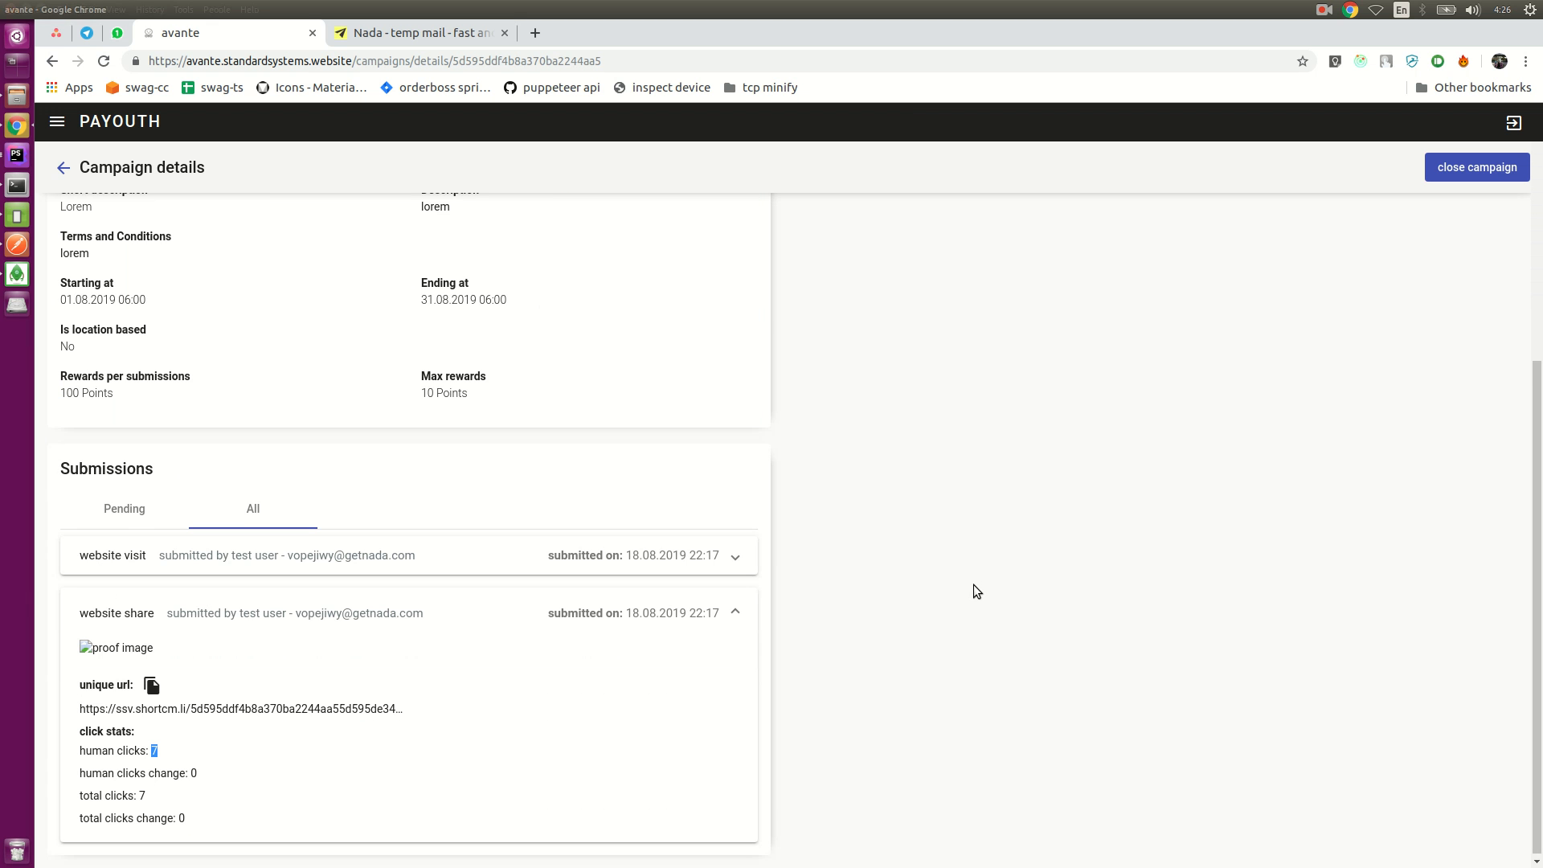
- Switch to the Android emulator and open the Rewards page of the Payouth app
key("alt+Tab")
key("alt+Tab")
key("alt+Tab")
left_click(1077, 629)
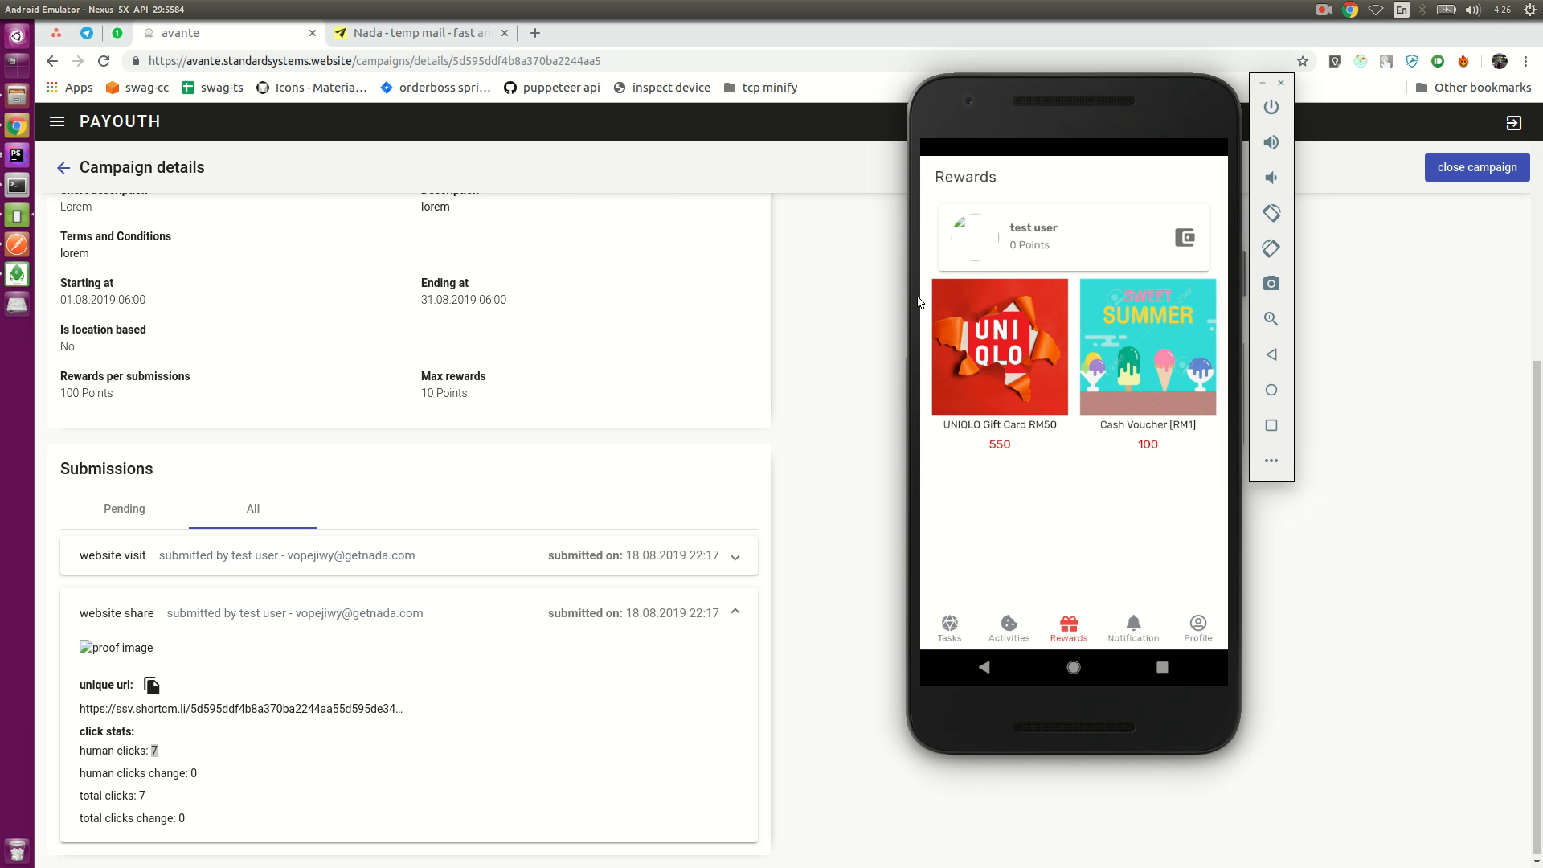
- Switch to Chrome and close the campaign from its details page
left_click(1445, 263)
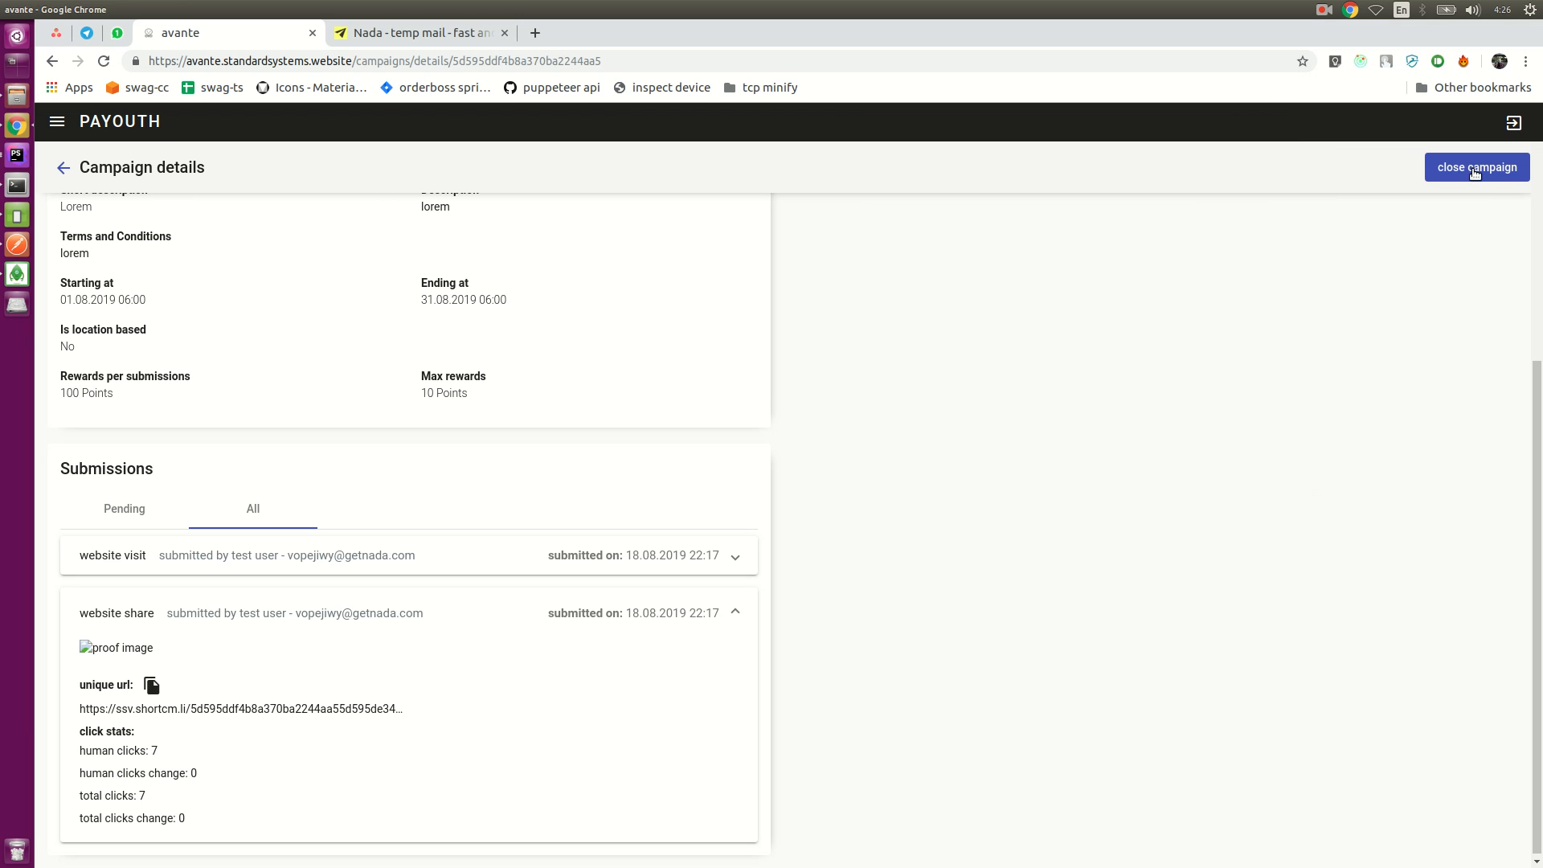
left_click(1481, 169)
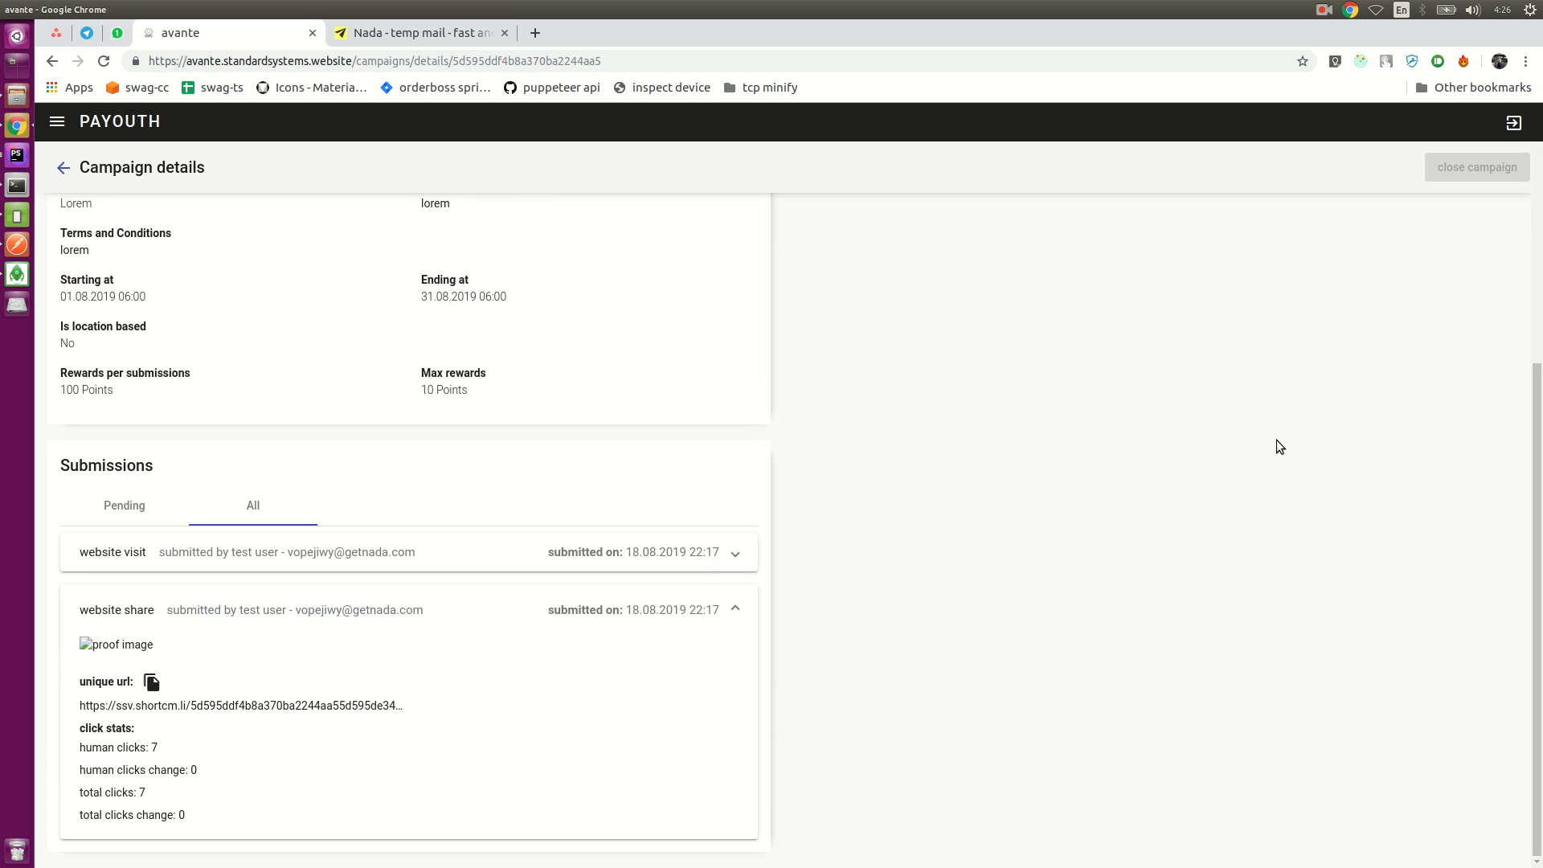
scroll(1276, 432, "down", 3)
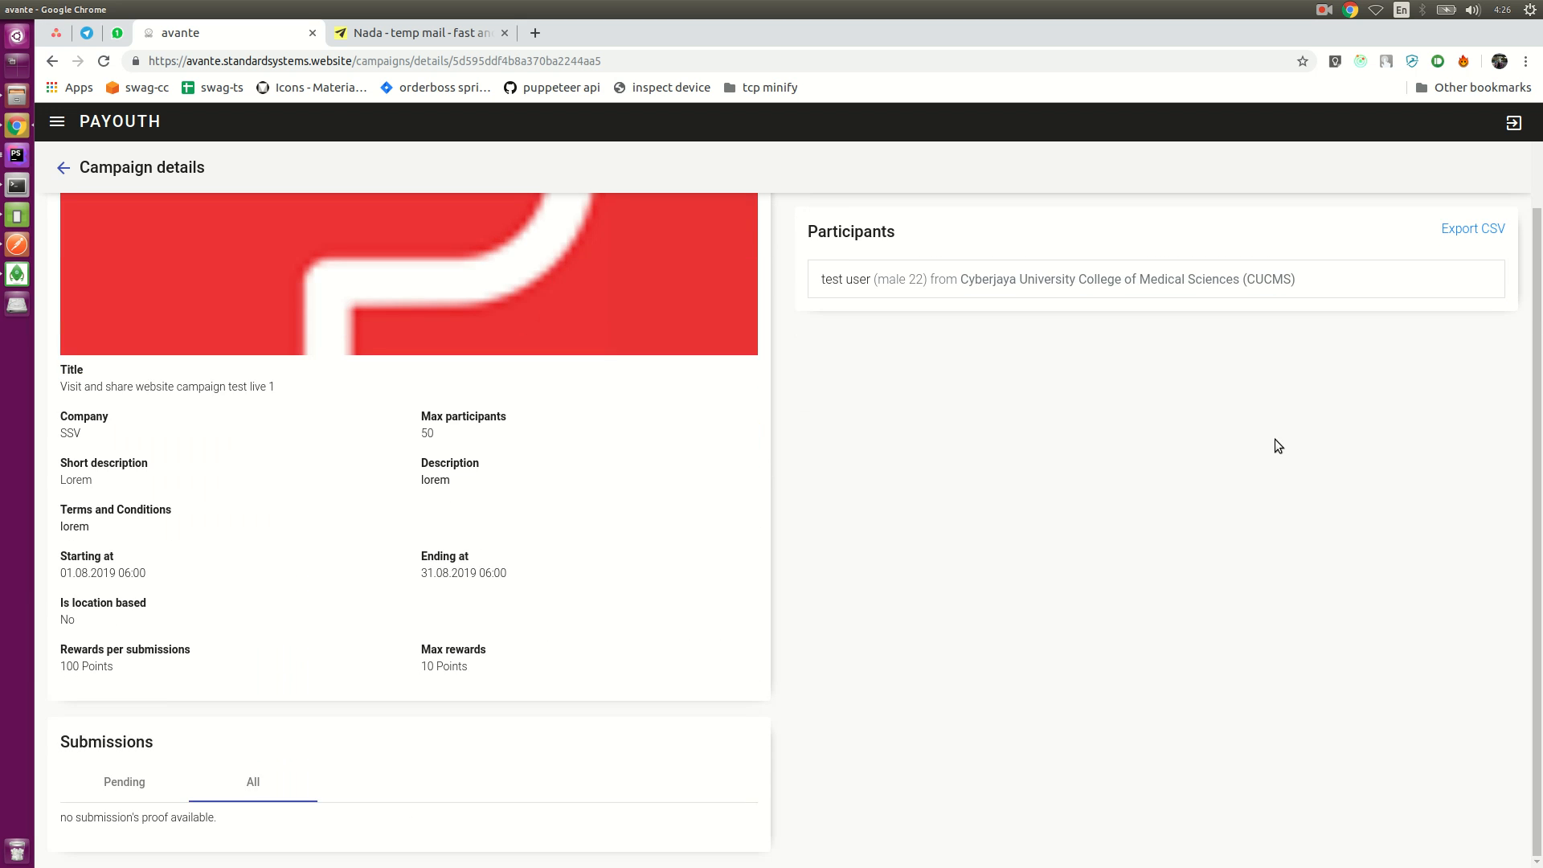
scroll(1278, 436, "up", 3)
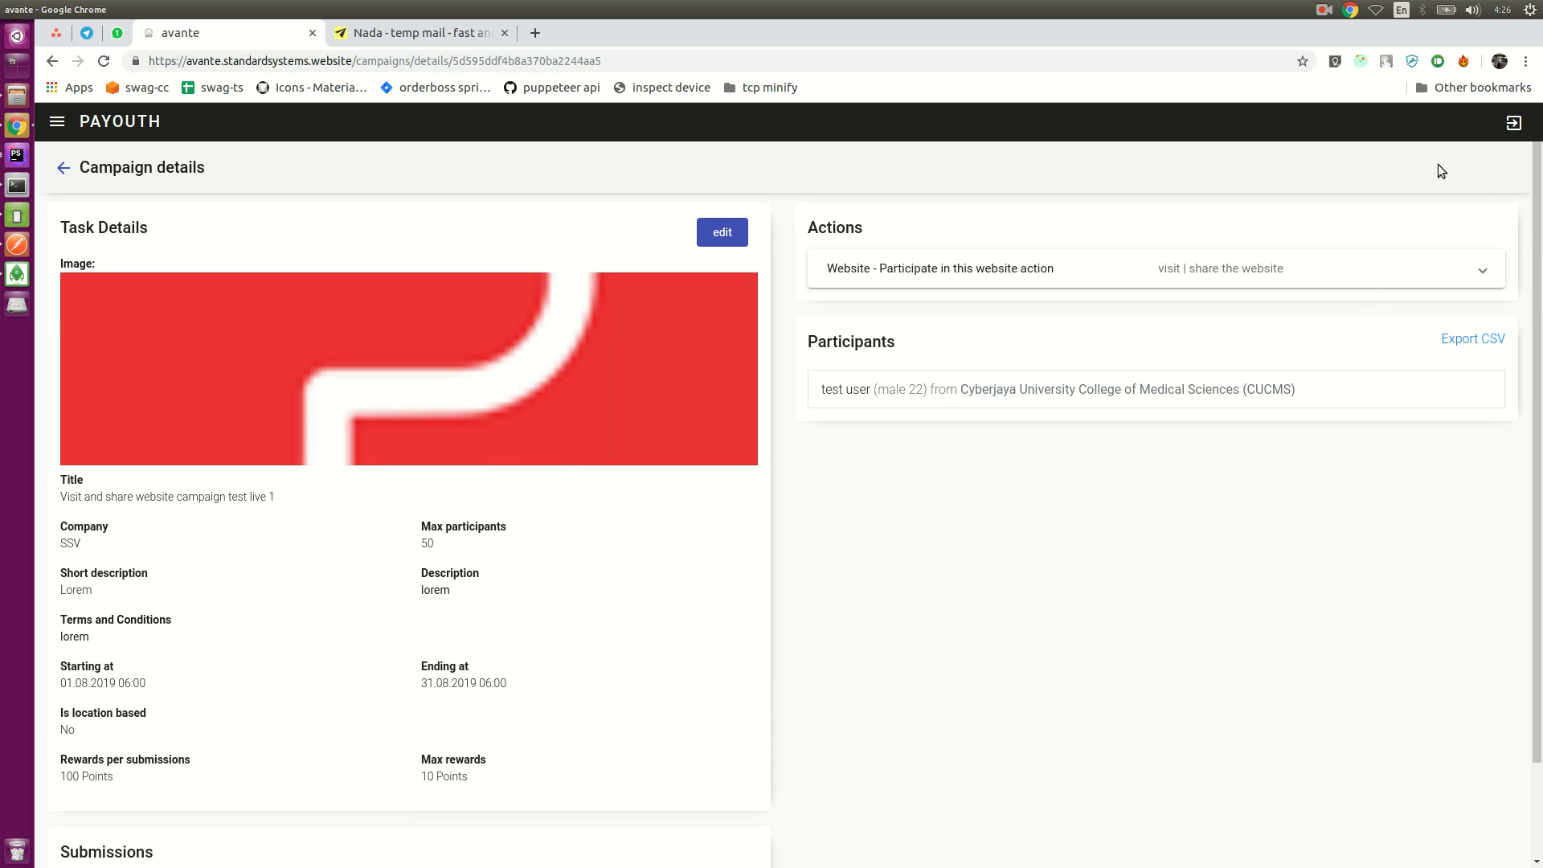
- Switch to the Android emulator and refresh the Rewards page to check the account's points, glancing at the campaign's task list
key("alt+Tab")
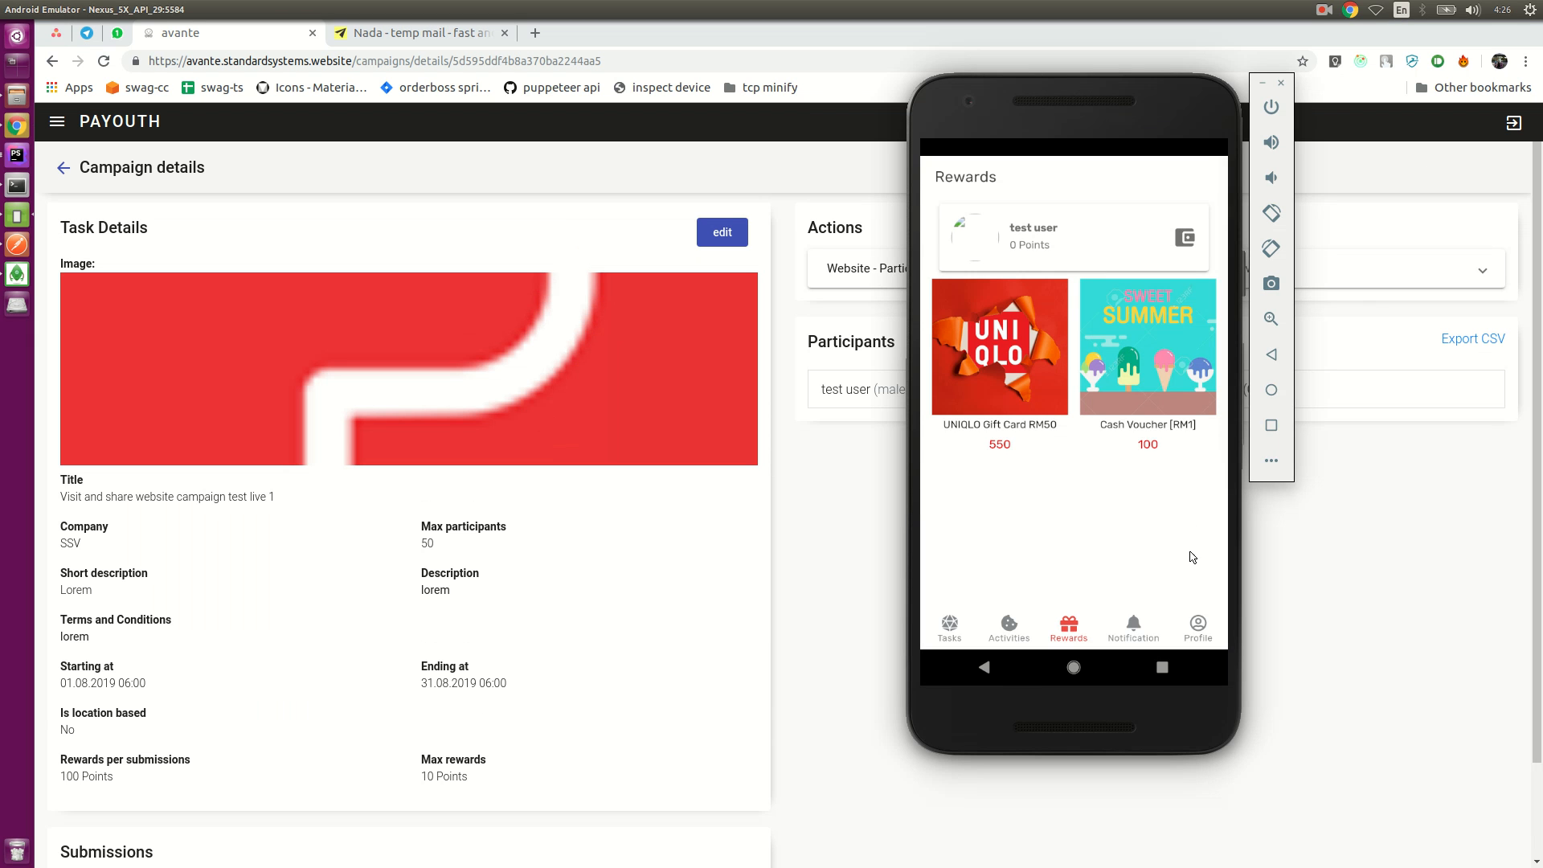
left_click_drag(1074, 465, 1074, 519)
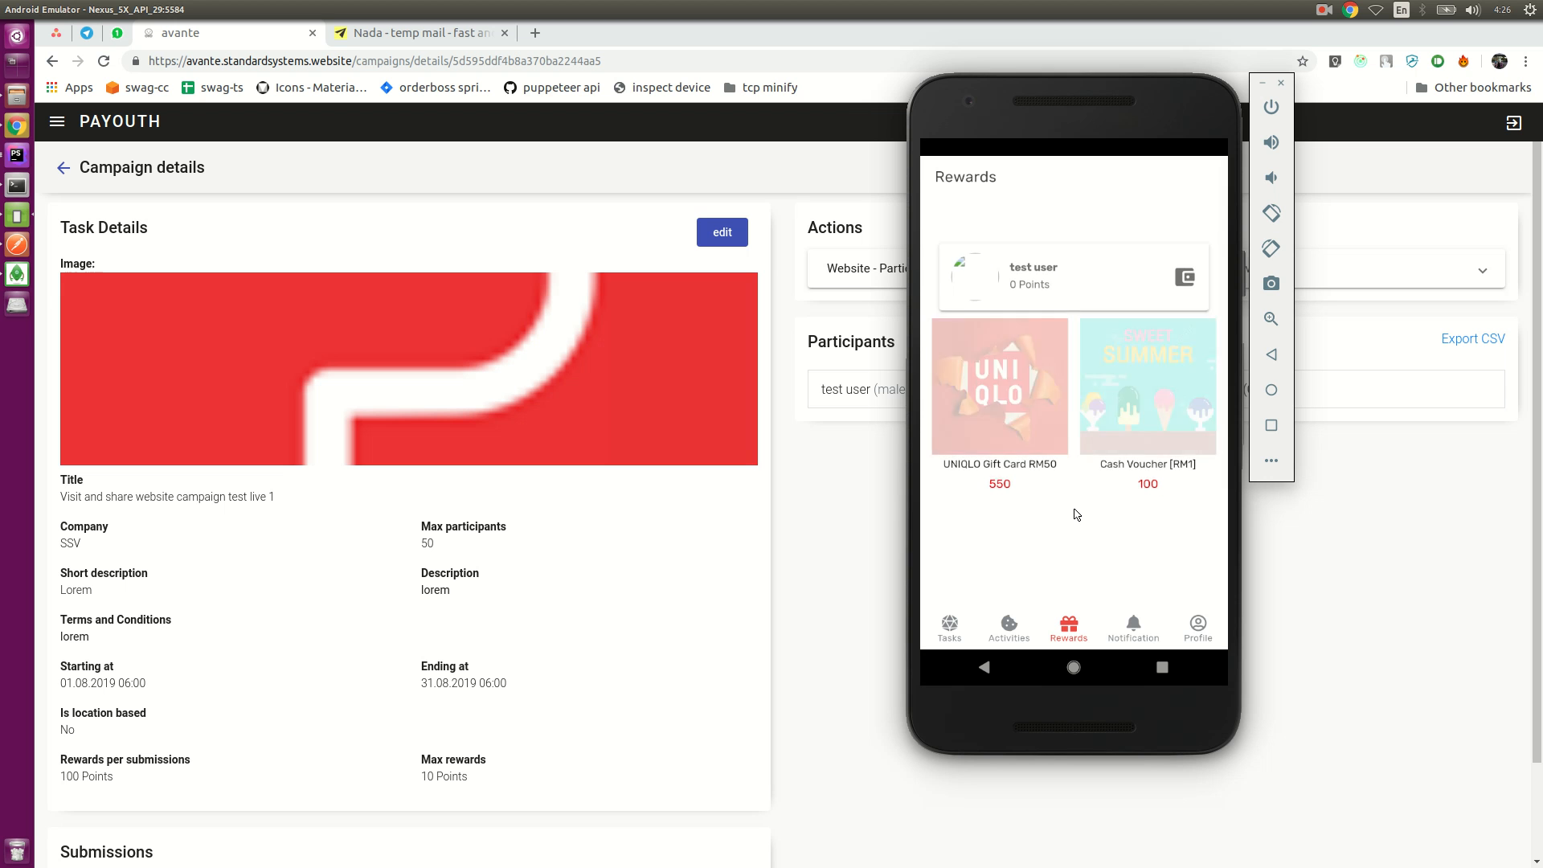
left_click_drag(1076, 316, 1037, 575)
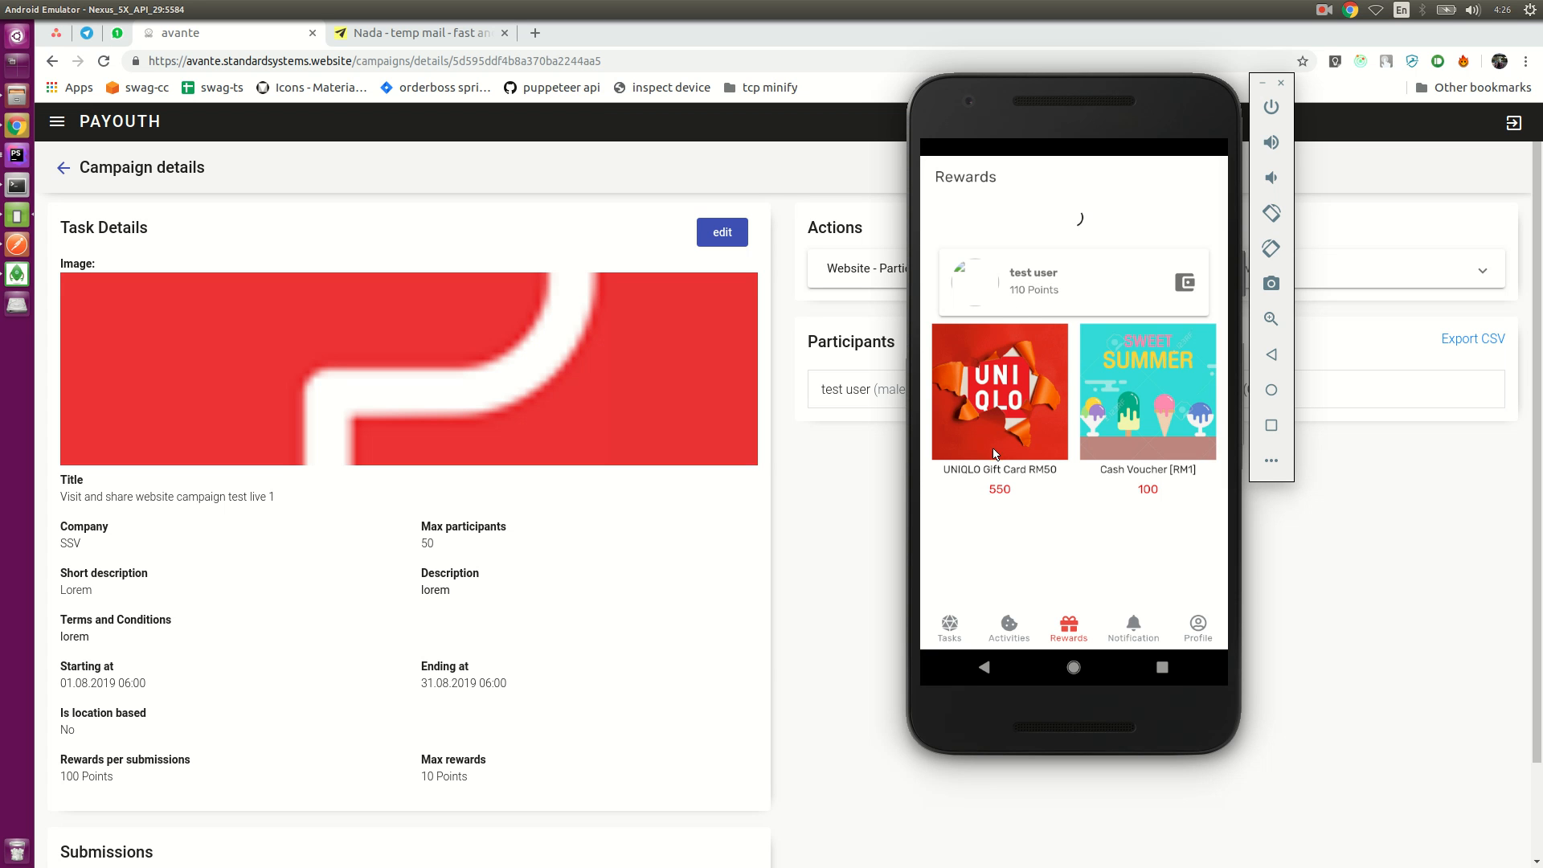
left_click(1007, 630)
left_click(949, 627)
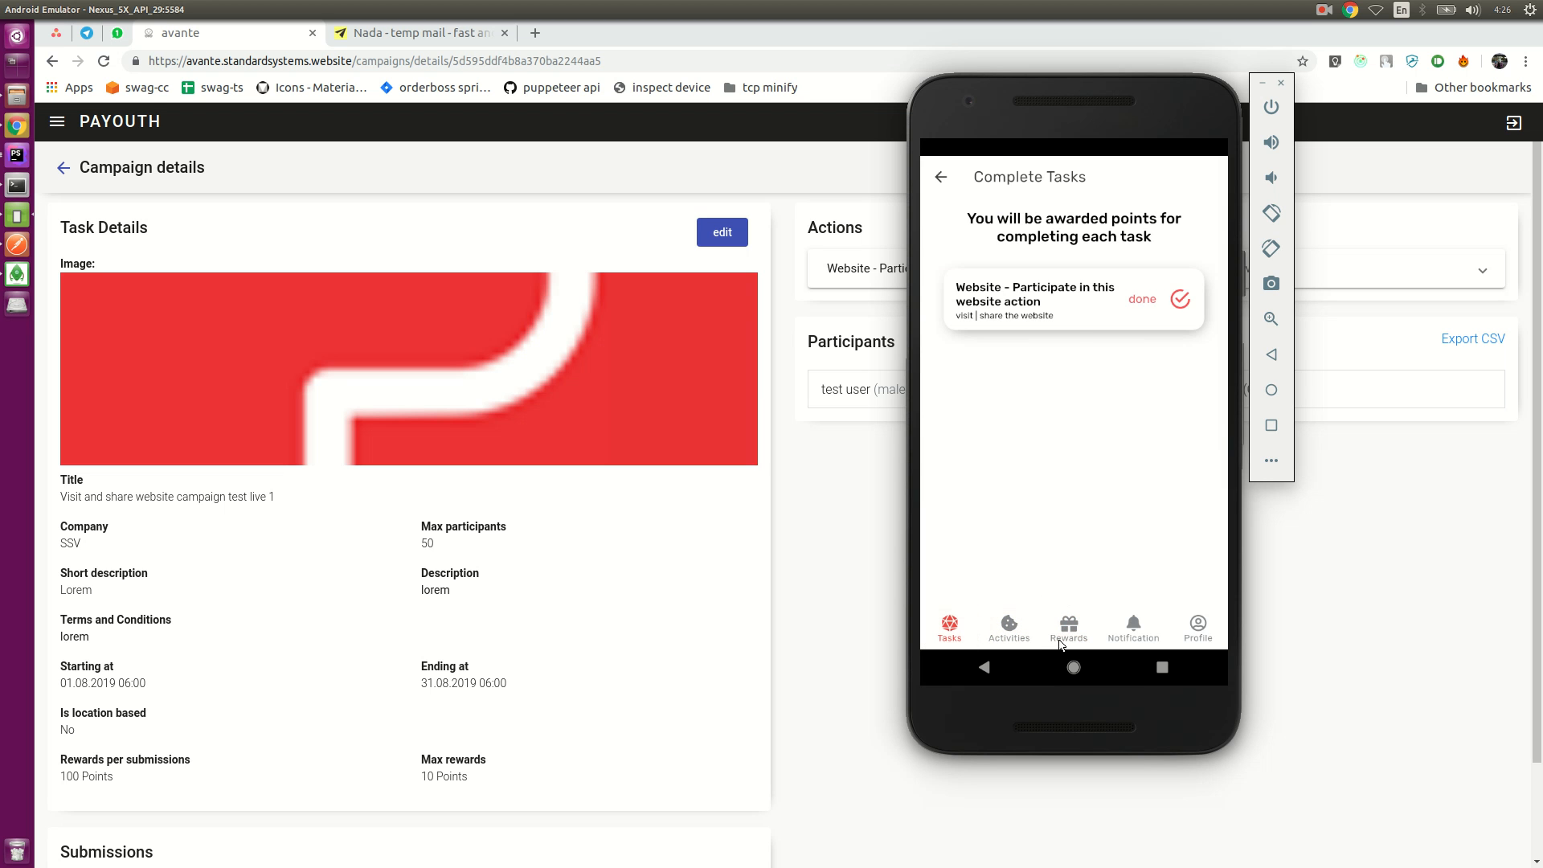
left_click(1065, 627)
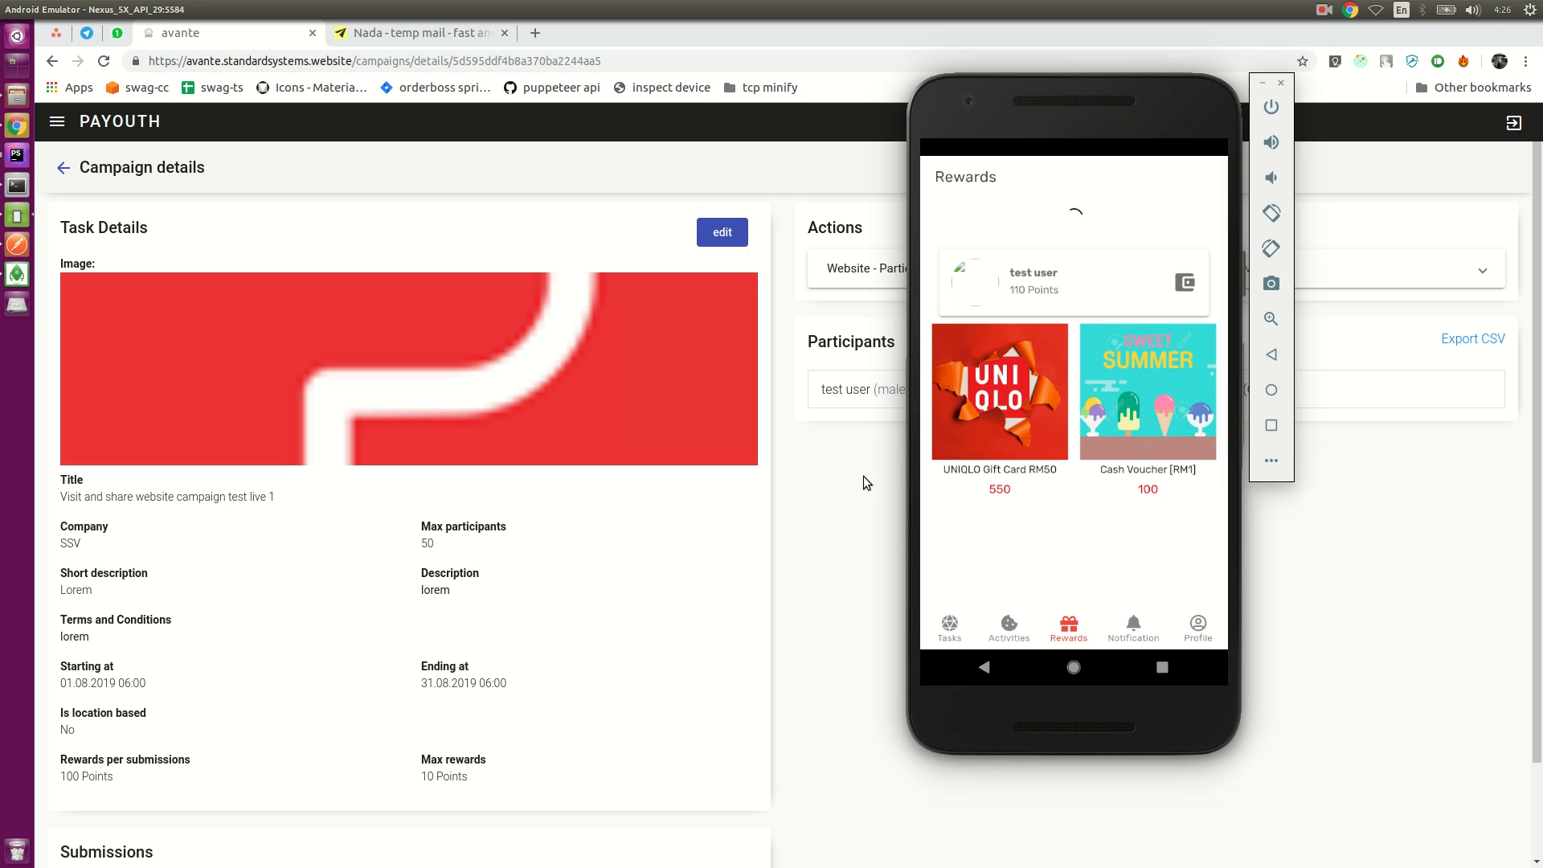
- Switch to Chrome, reload the list of all submissions and expand the website share submission
left_click(810, 538)
scroll(609, 668, "down", 3)
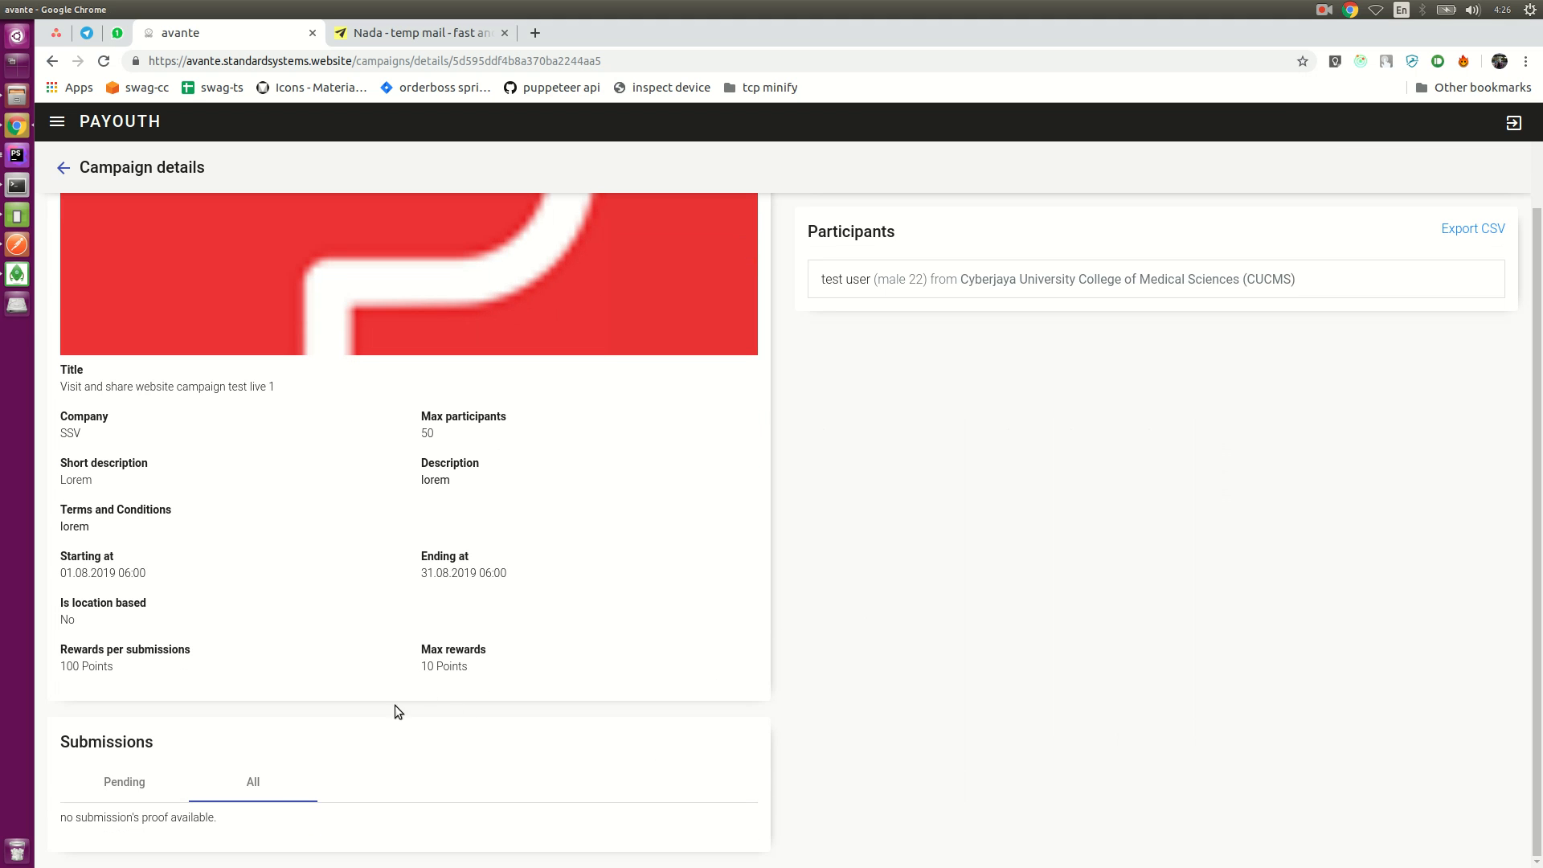
left_click(80, 787)
left_click(256, 782)
left_click(125, 782)
left_click(253, 781)
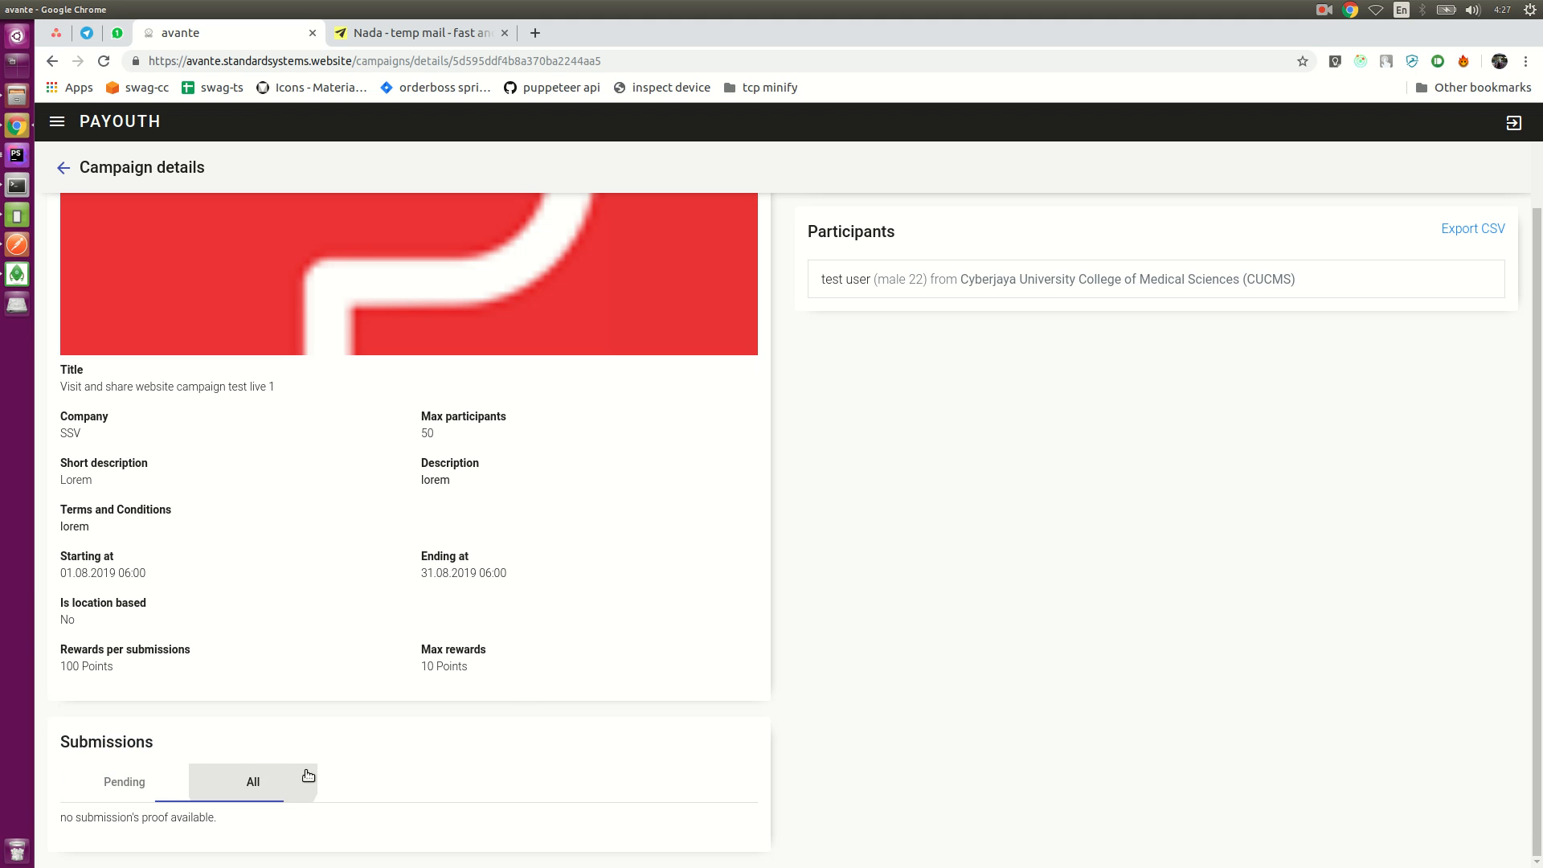
scroll(696, 749, "down", 1)
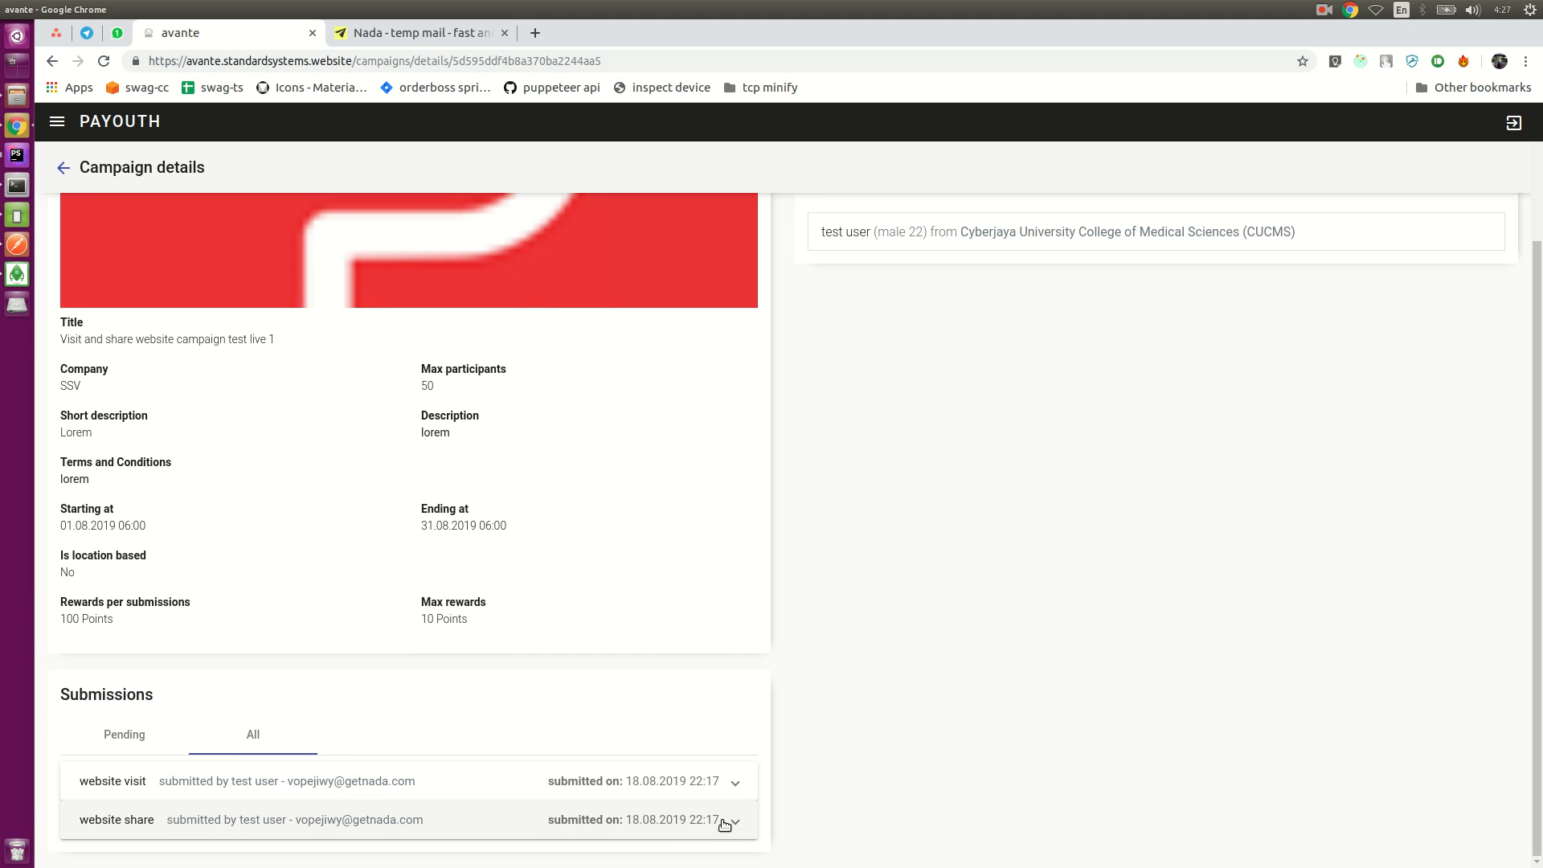
left_click(733, 823)
scroll(620, 758, "down", 2)
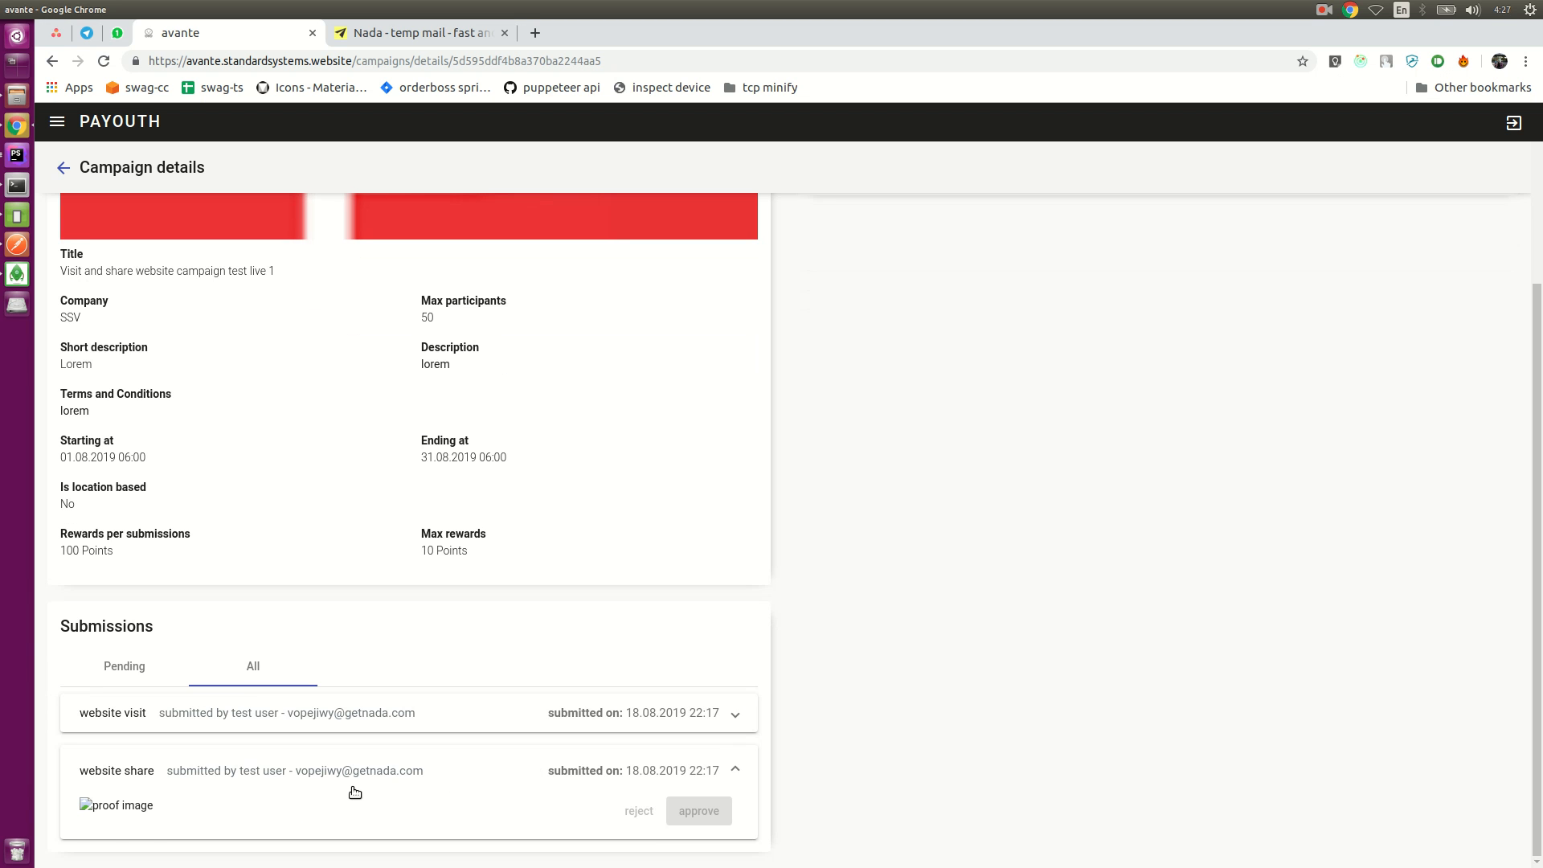
scroll(354, 791, "down", 2)
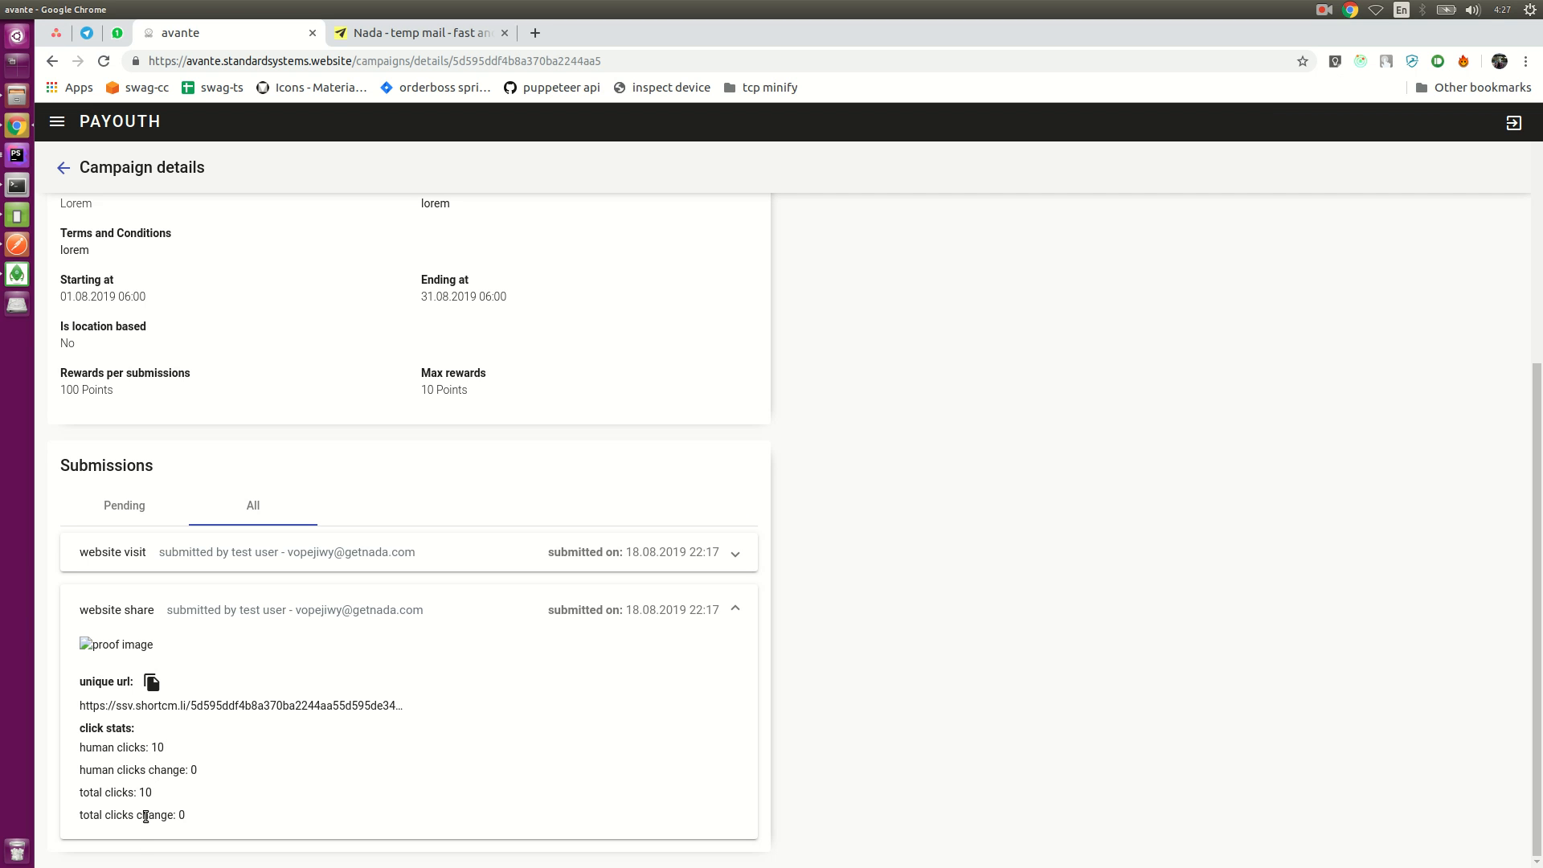
- Examine the unique URL and the human and total click stats of the website share submission
double_click(389, 696)
left_click(384, 710)
left_click_drag(384, 711, 379, 710)
triple_click(379, 711)
left_click(379, 710)
triple_click(91, 706)
double_click(140, 707)
left_click(159, 711)
left_click_drag(200, 808, 145, 756)
left_click(331, 714)
- Switch to the Android emulator, check the minimum points for cashout on the Withdraw page and return to Rewards
key("alt+Tab")
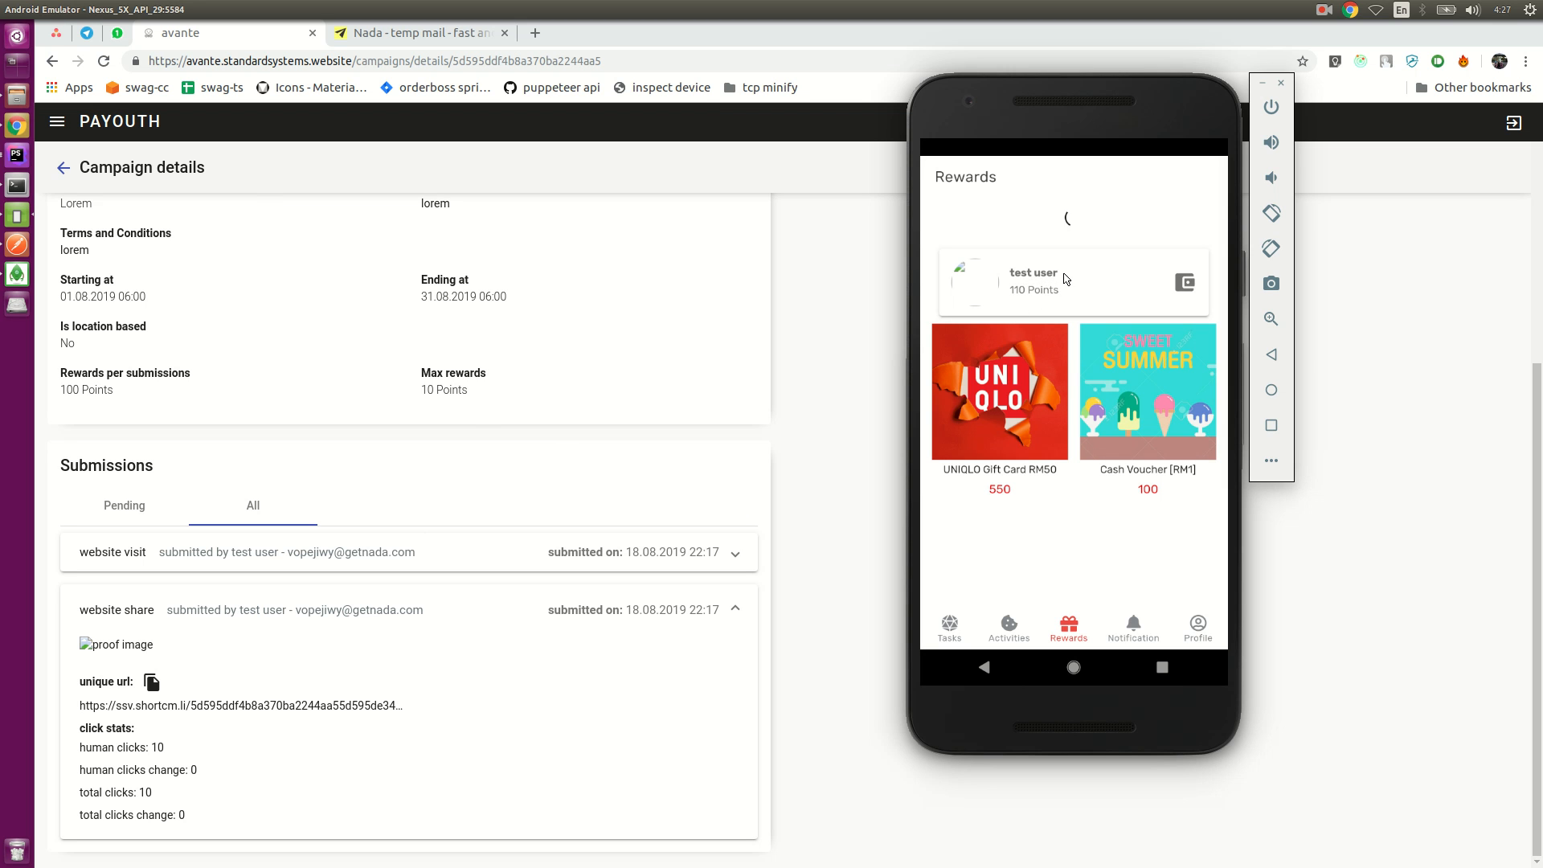
left_click(1186, 285)
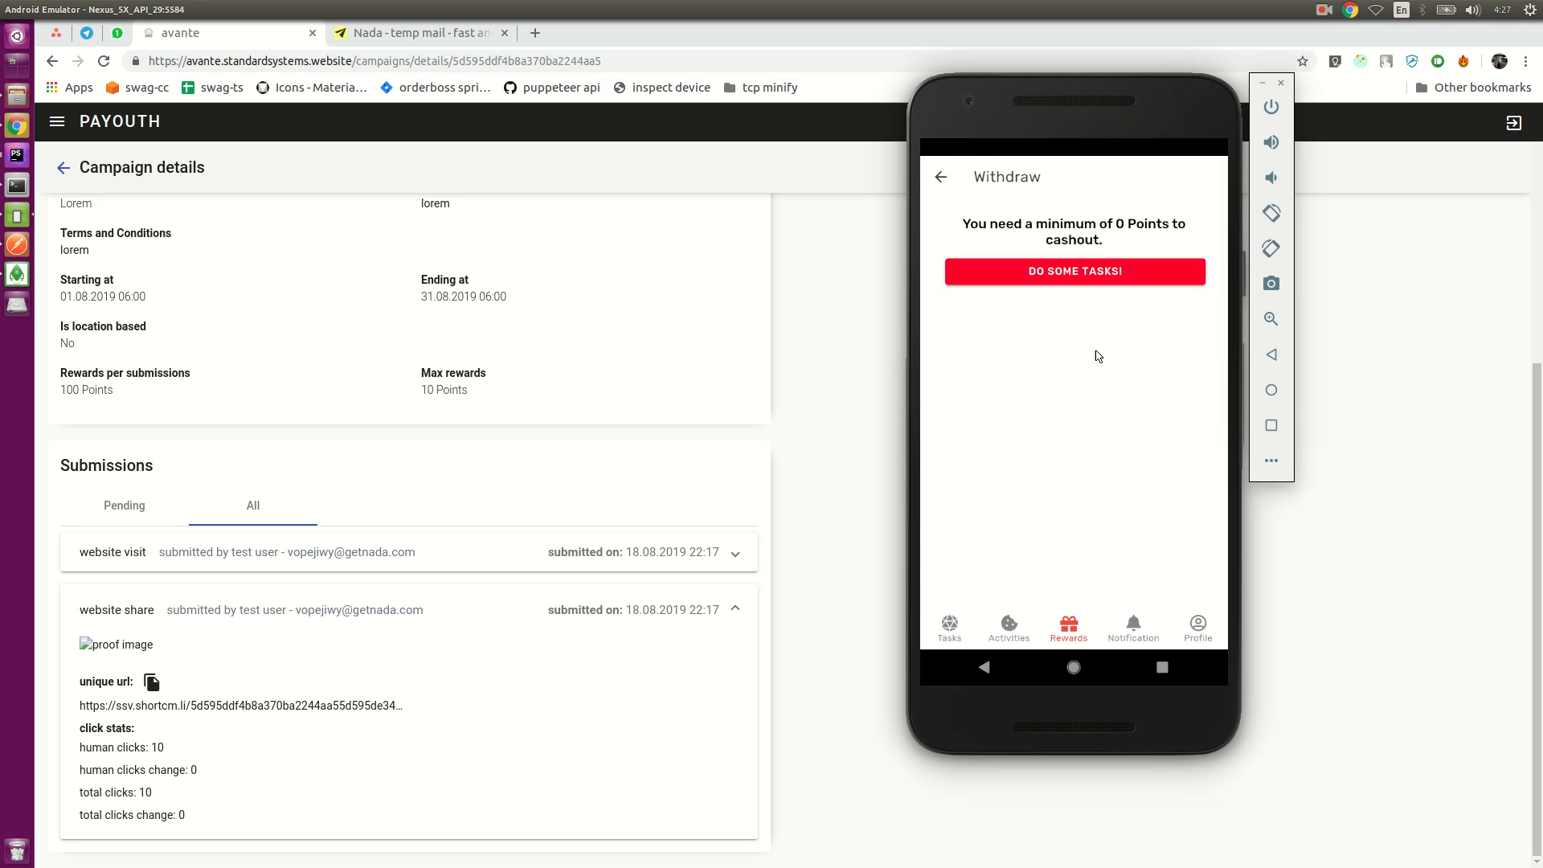
left_click(941, 179)
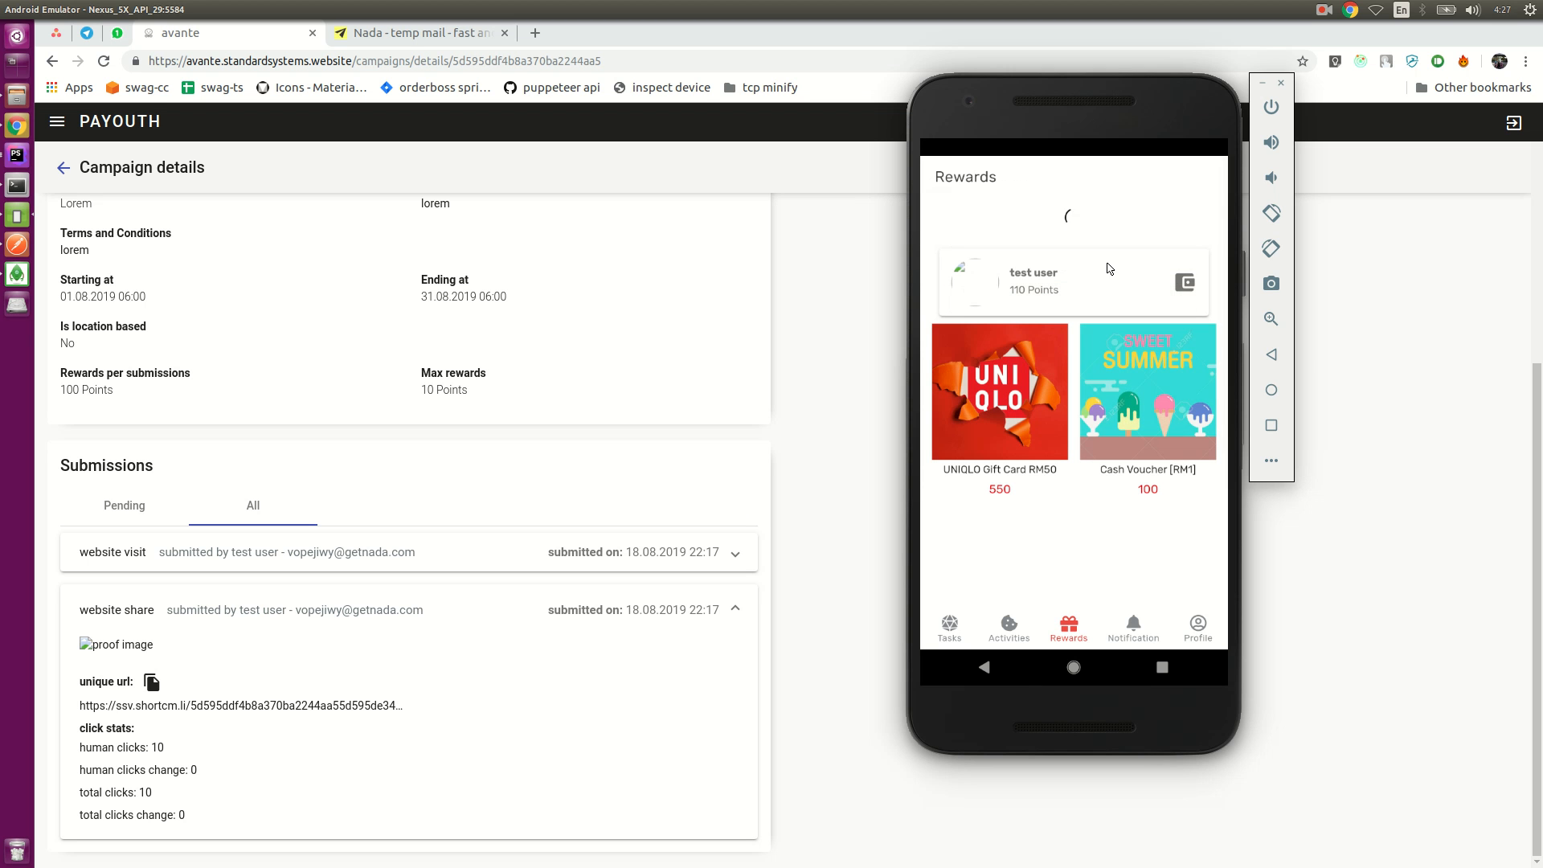
left_click(1184, 288)
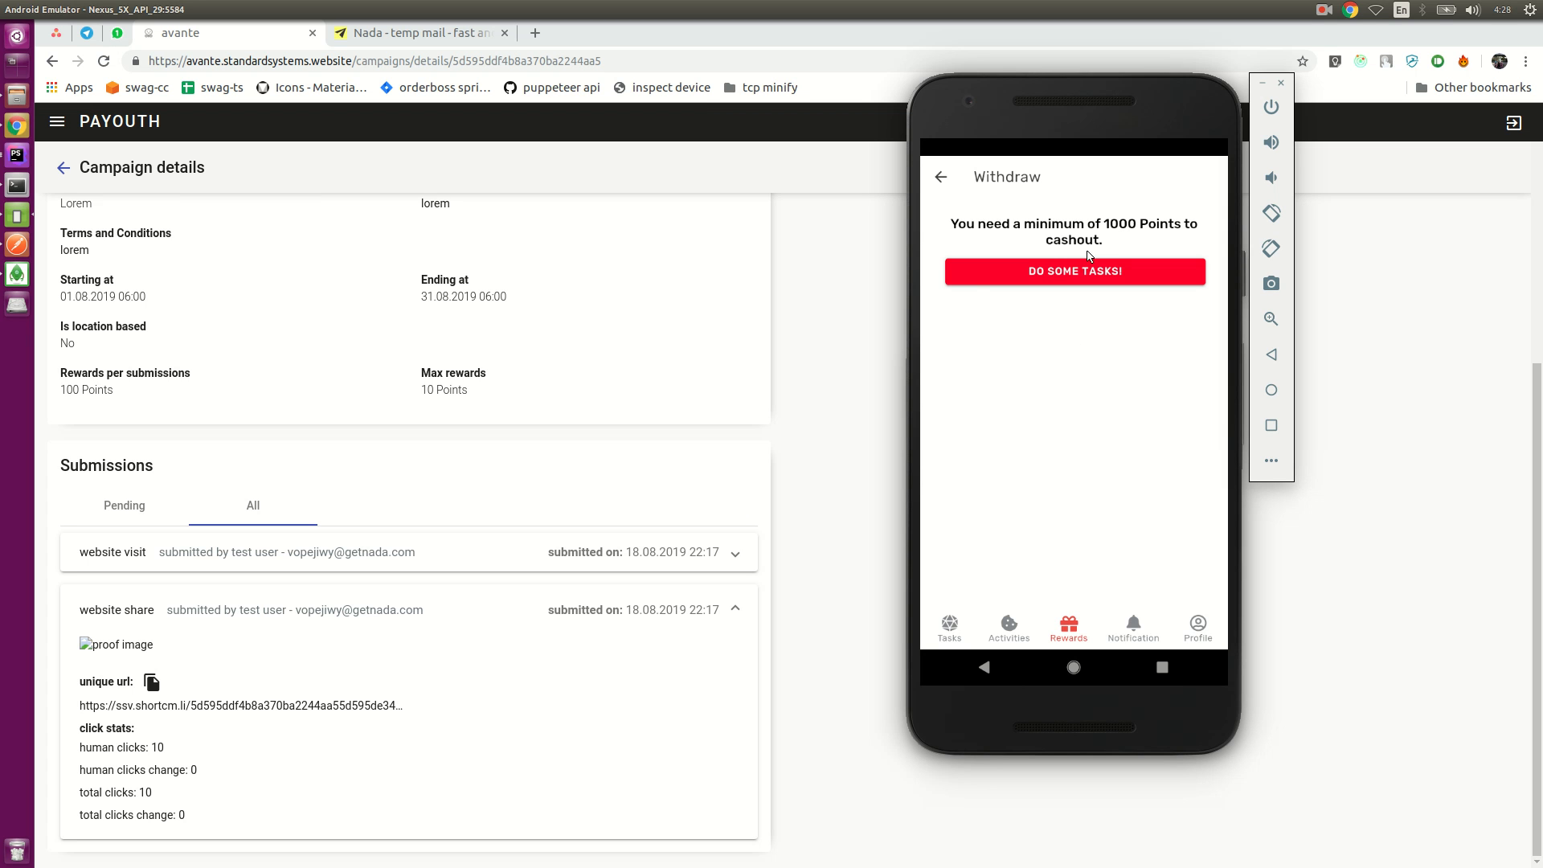
left_click(941, 179)
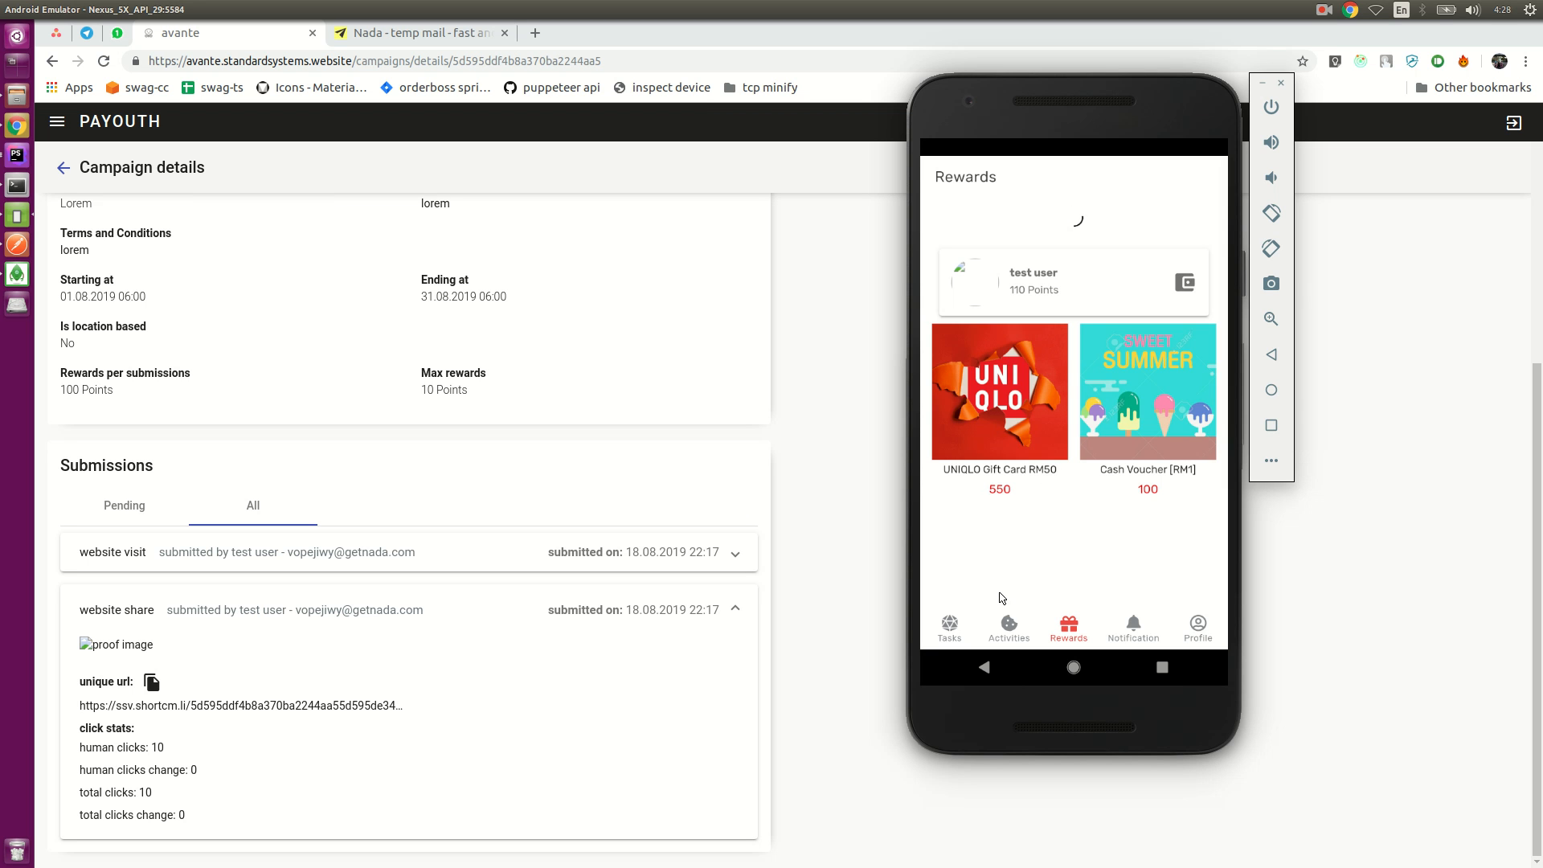
- Open the Activities page and refresh it to check the campaign's approval status
left_click(1002, 635)
left_click_drag(1042, 352, 1071, 434)
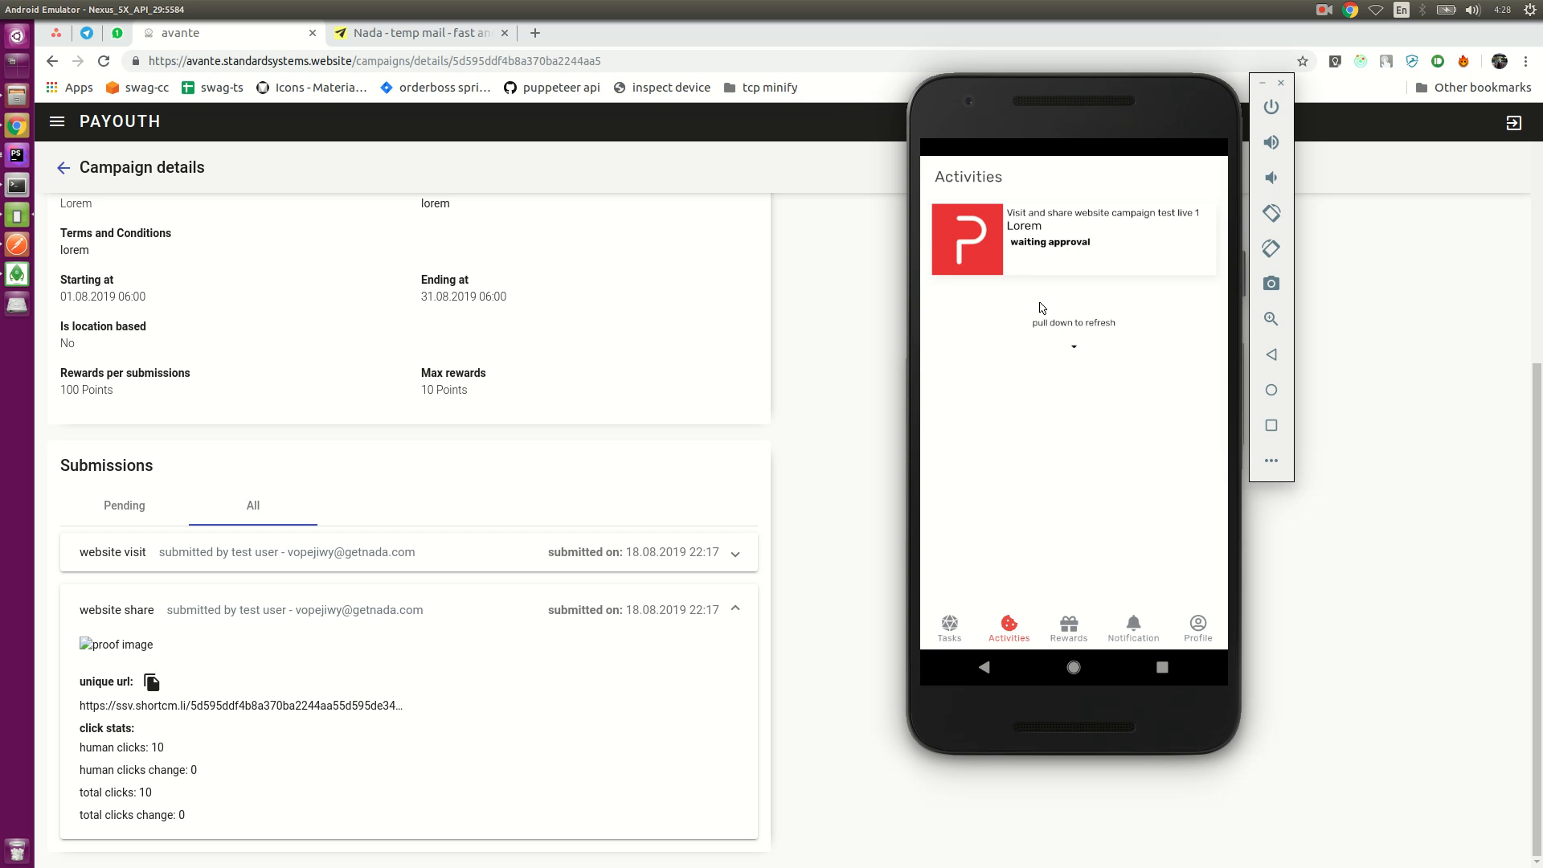
left_click_drag(1042, 310, 1022, 545)
left_click_drag(1003, 382, 1000, 490)
- Compare the points on the Rewards page with the campaign's status on the Tasks and Activities pages
left_click(1070, 625)
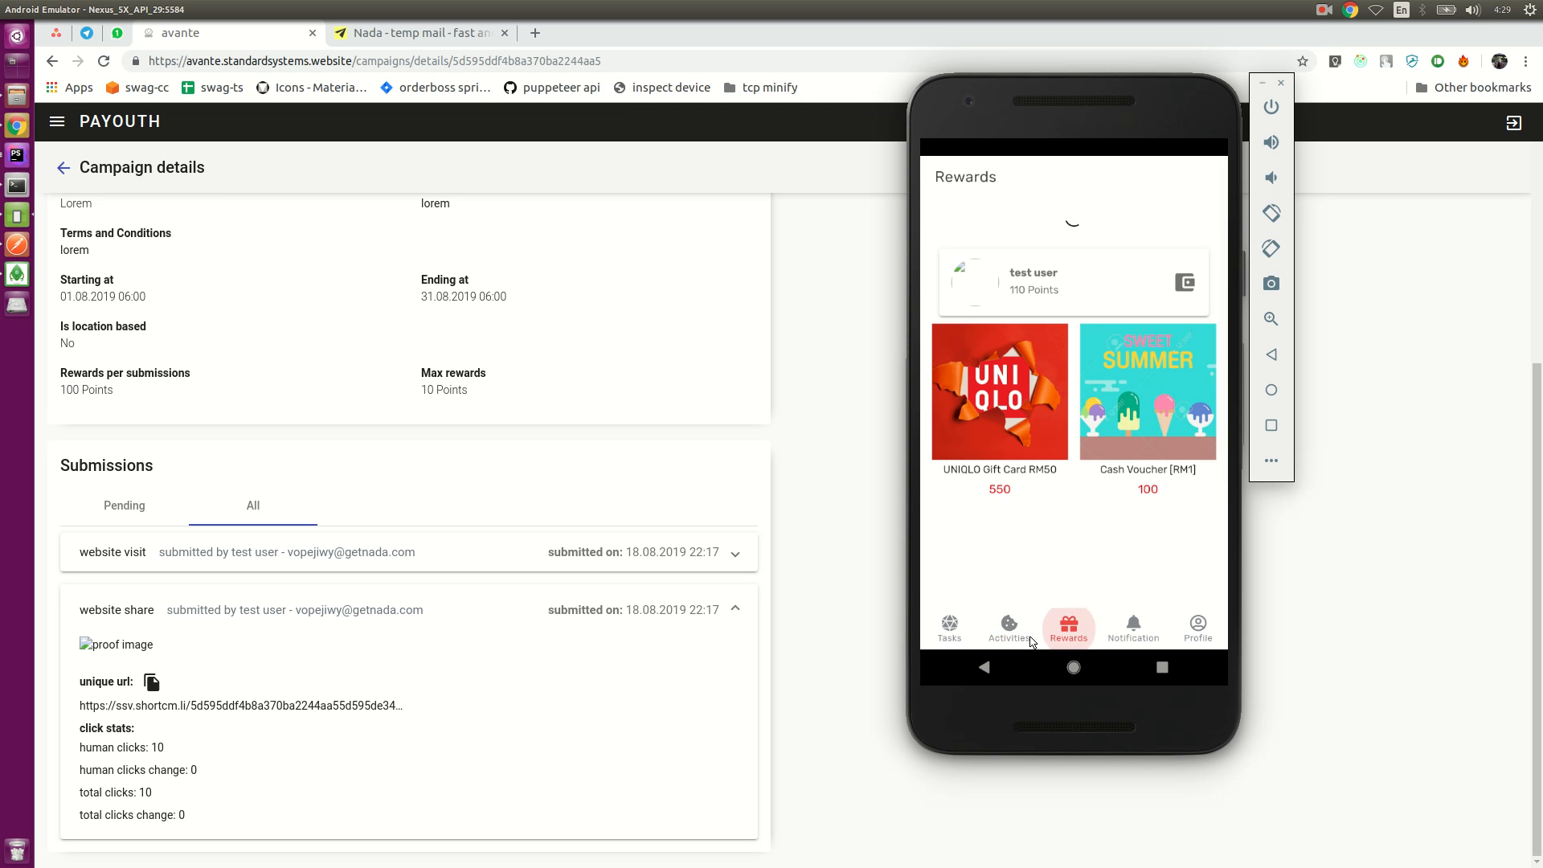
left_click(950, 631)
left_click(1009, 629)
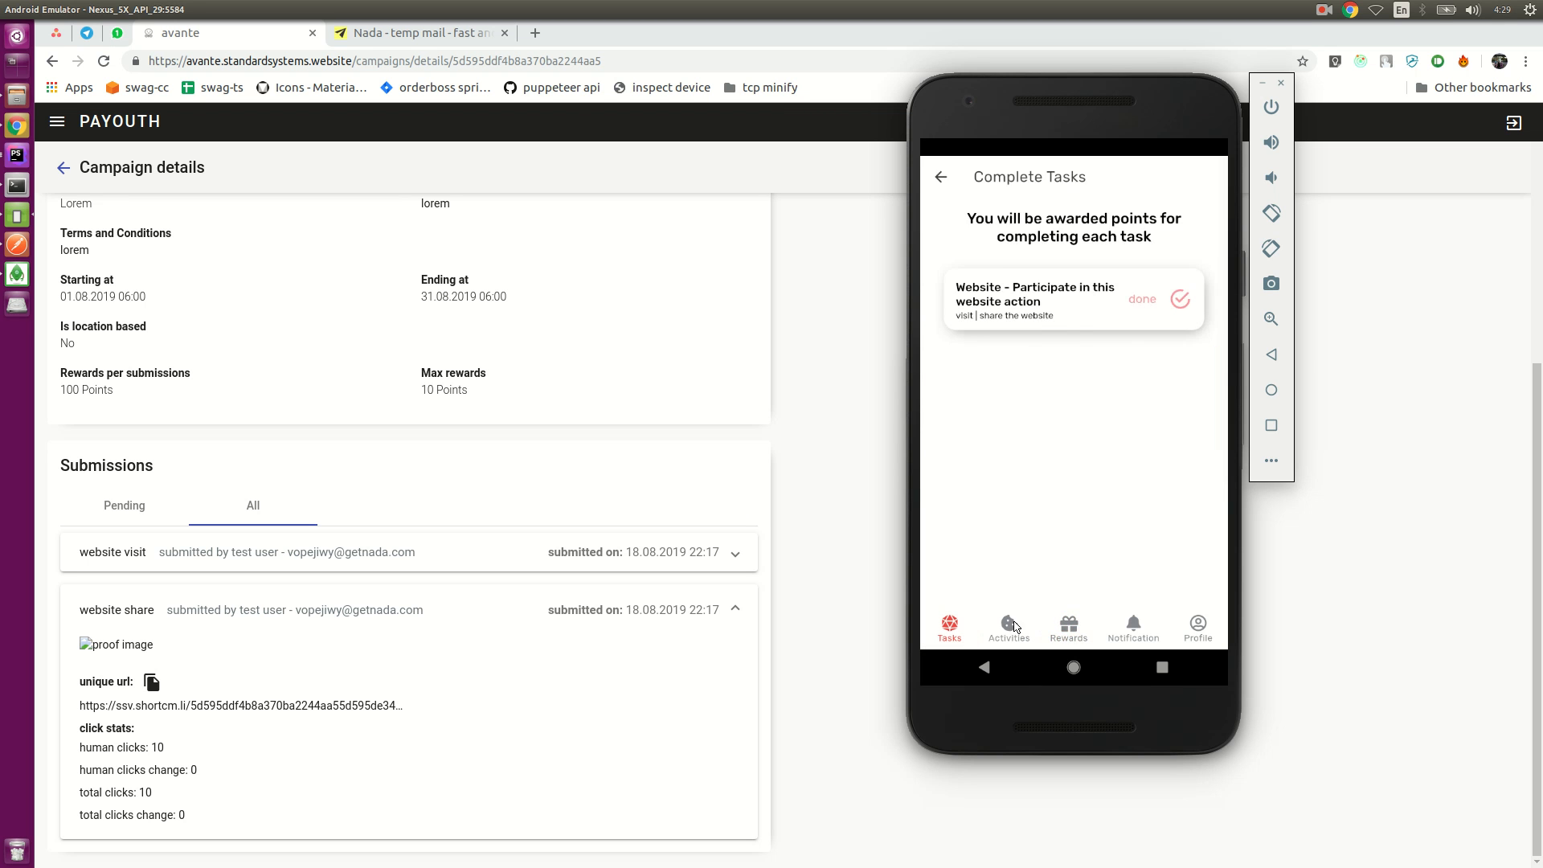
left_click(1070, 632)
left_click(1011, 633)
left_click(950, 633)
left_click(1024, 631)
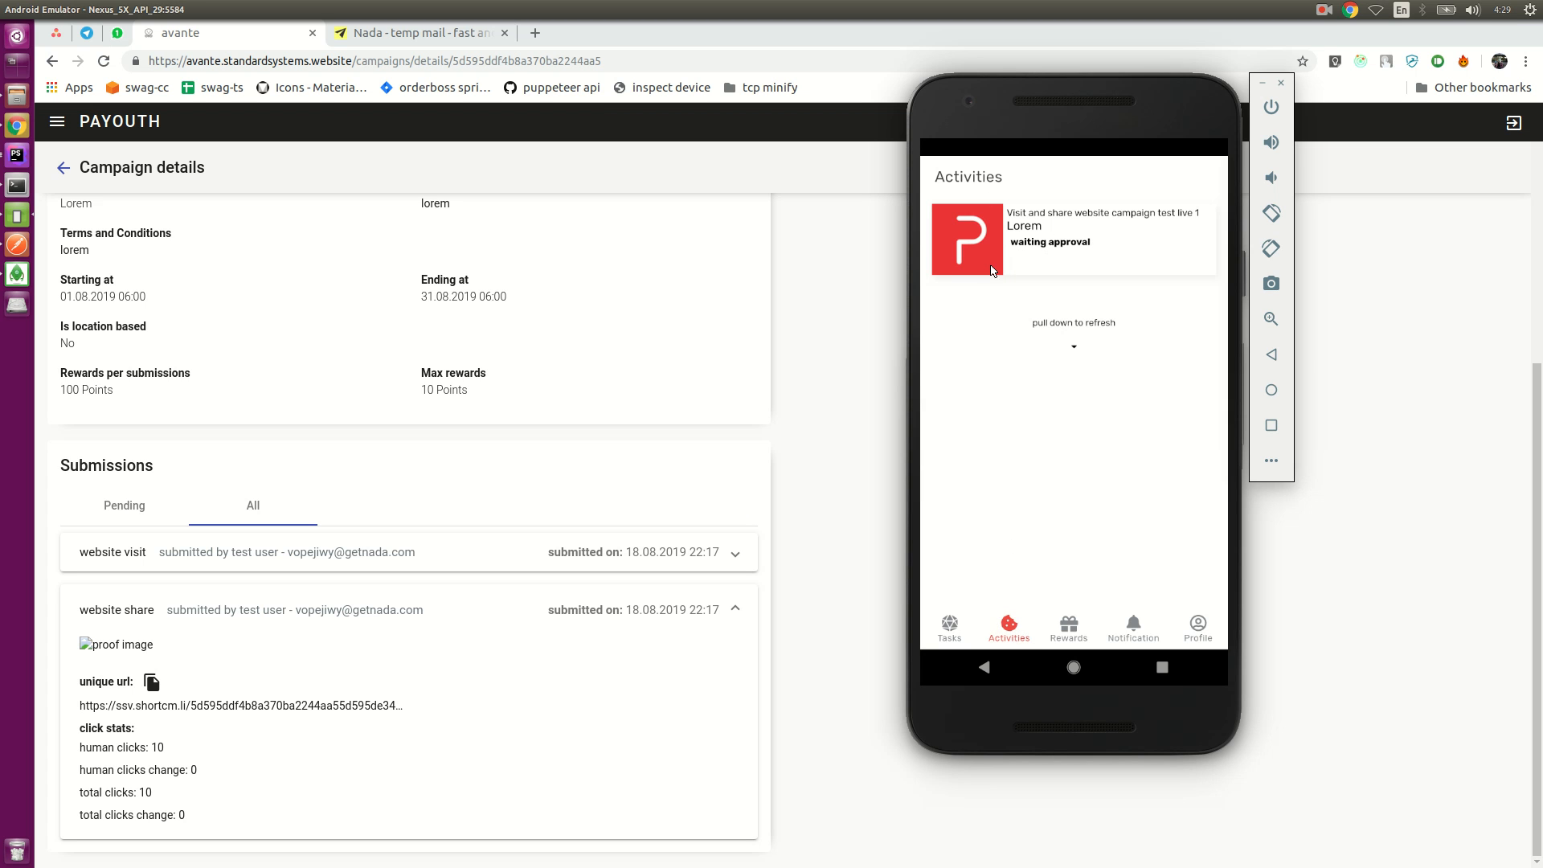
left_click(1069, 631)
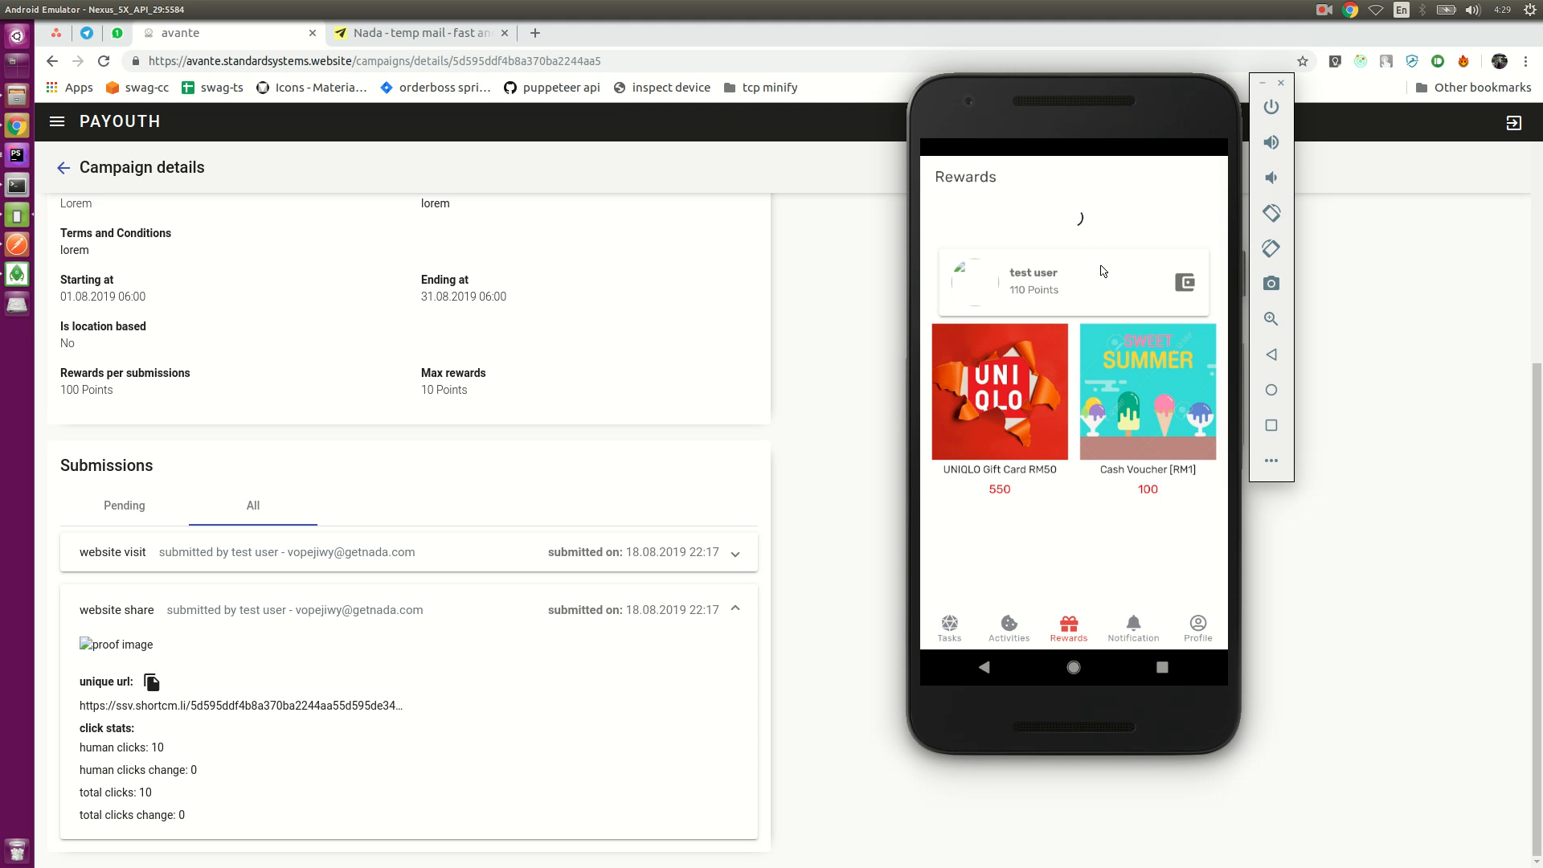
left_click(1011, 629)
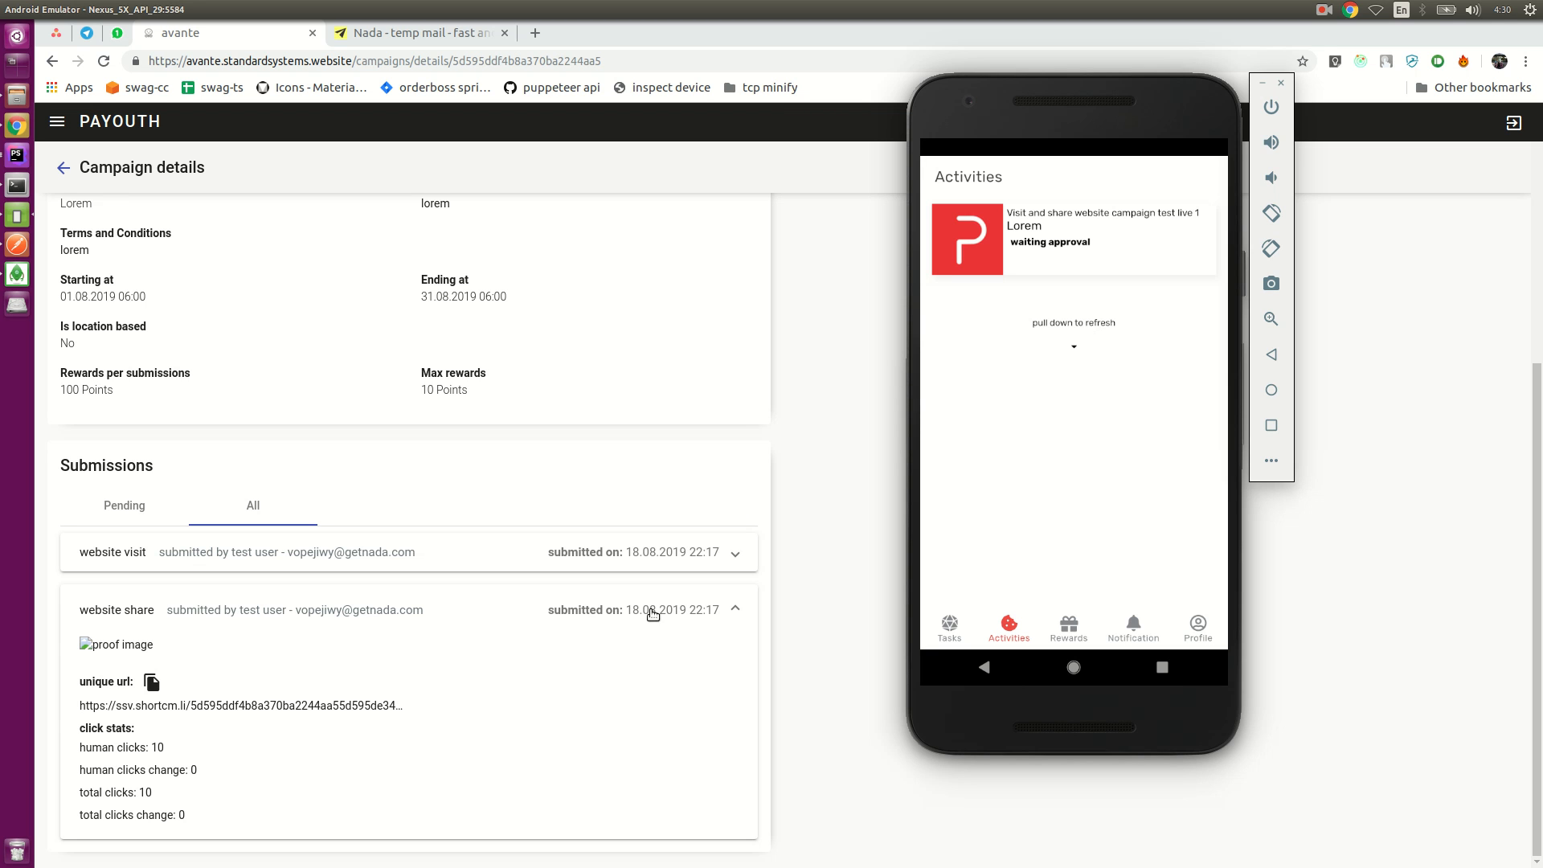
- Switch to Chrome, highlight the website share submission's click stats and copy its unique URL
left_click_drag(199, 813, 77, 729)
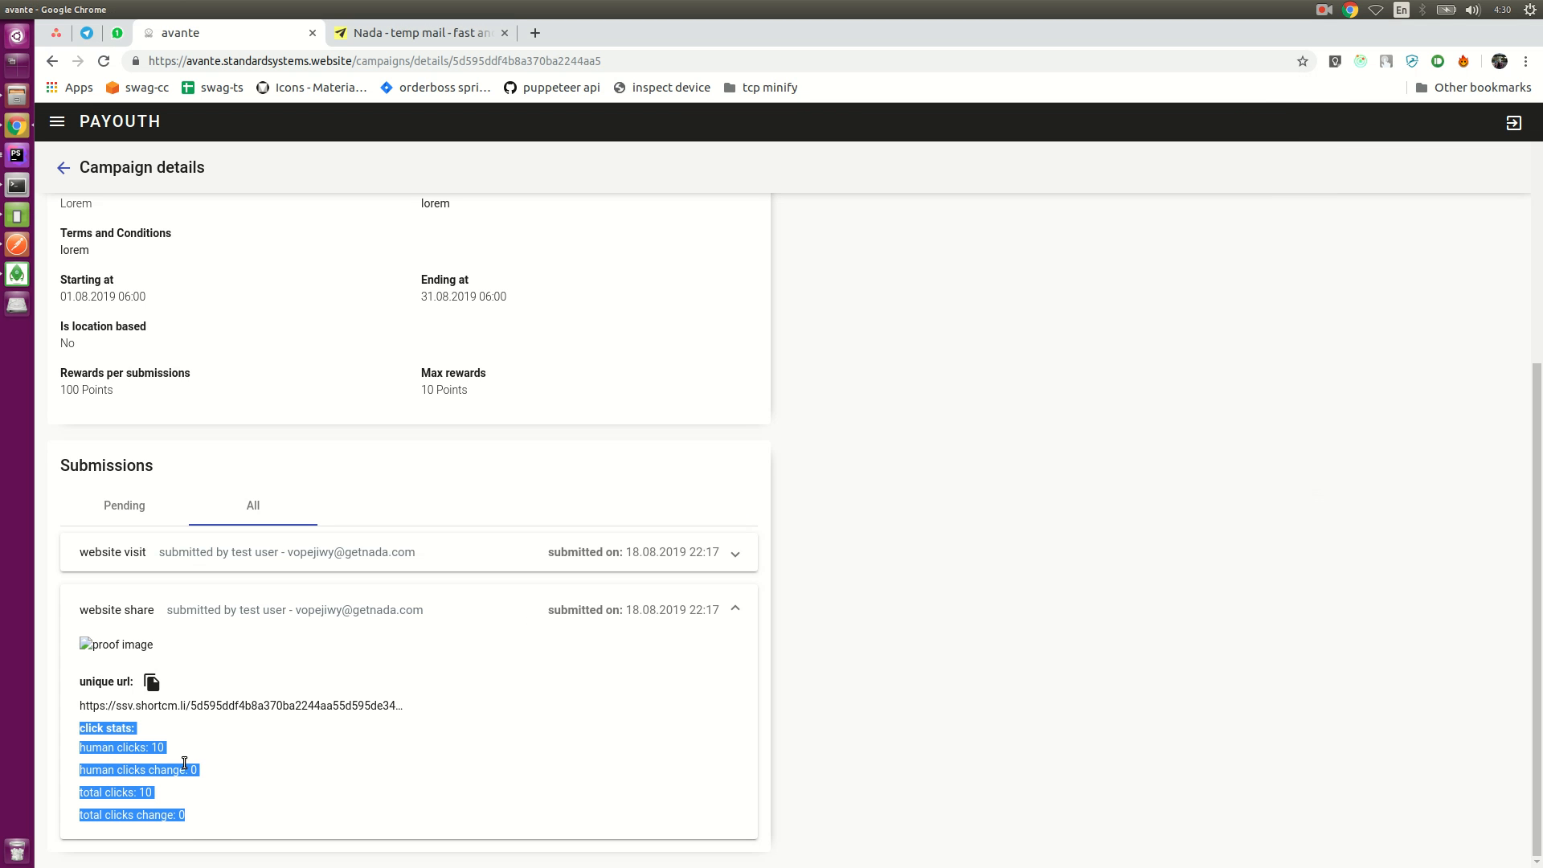
left_click(151, 683)
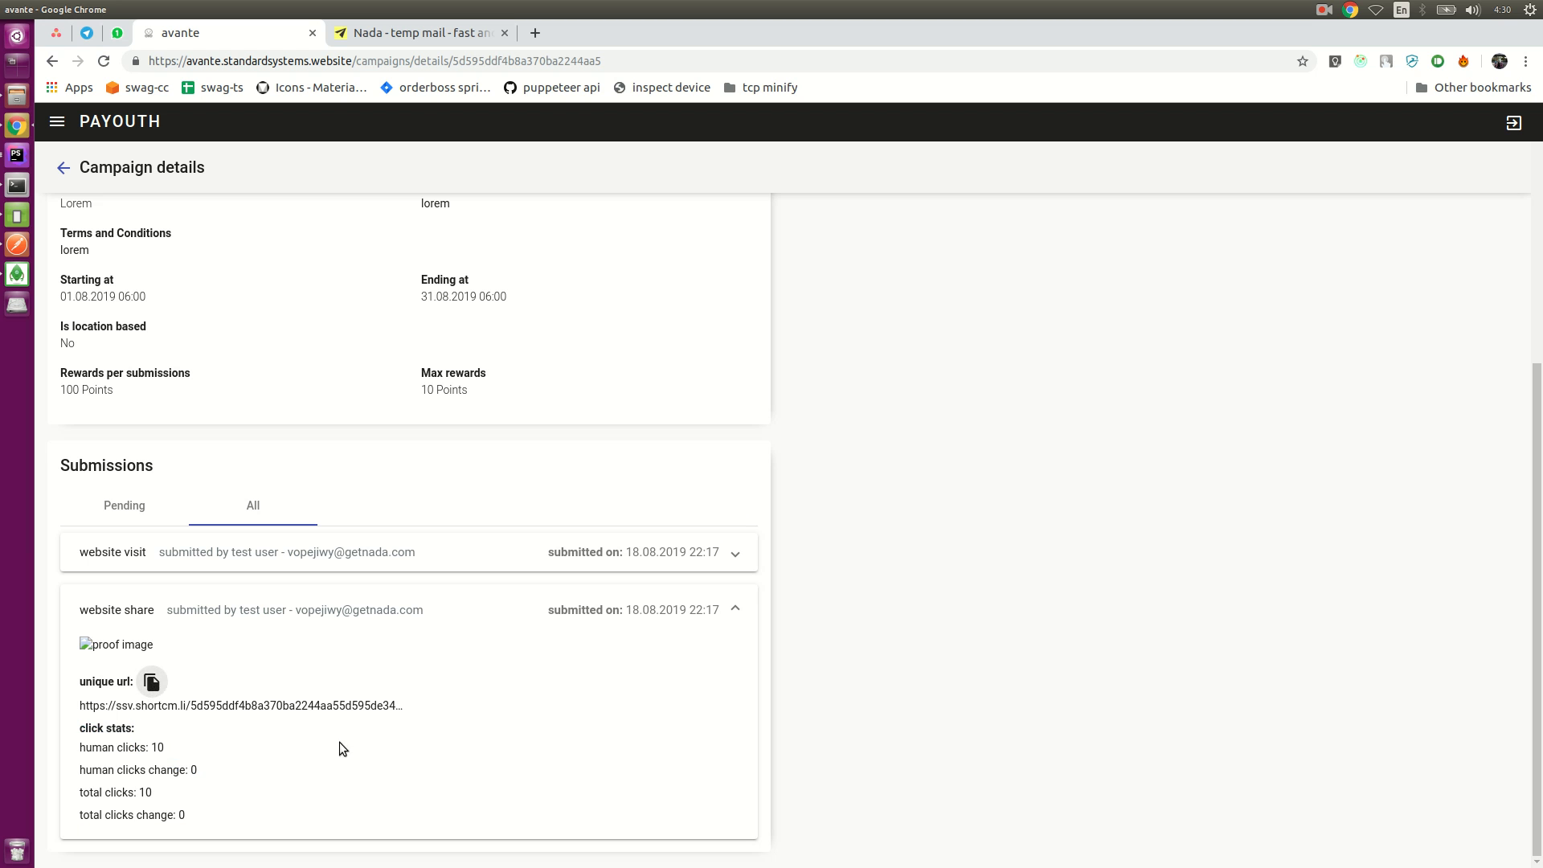
left_click(151, 682)
left_click_drag(200, 828, 249, 812)
left_click(249, 812)
- Recheck the points on the emulator's Rewards page against the submission's click stats in Chrome
key("alt+Tab")
left_click(1073, 629)
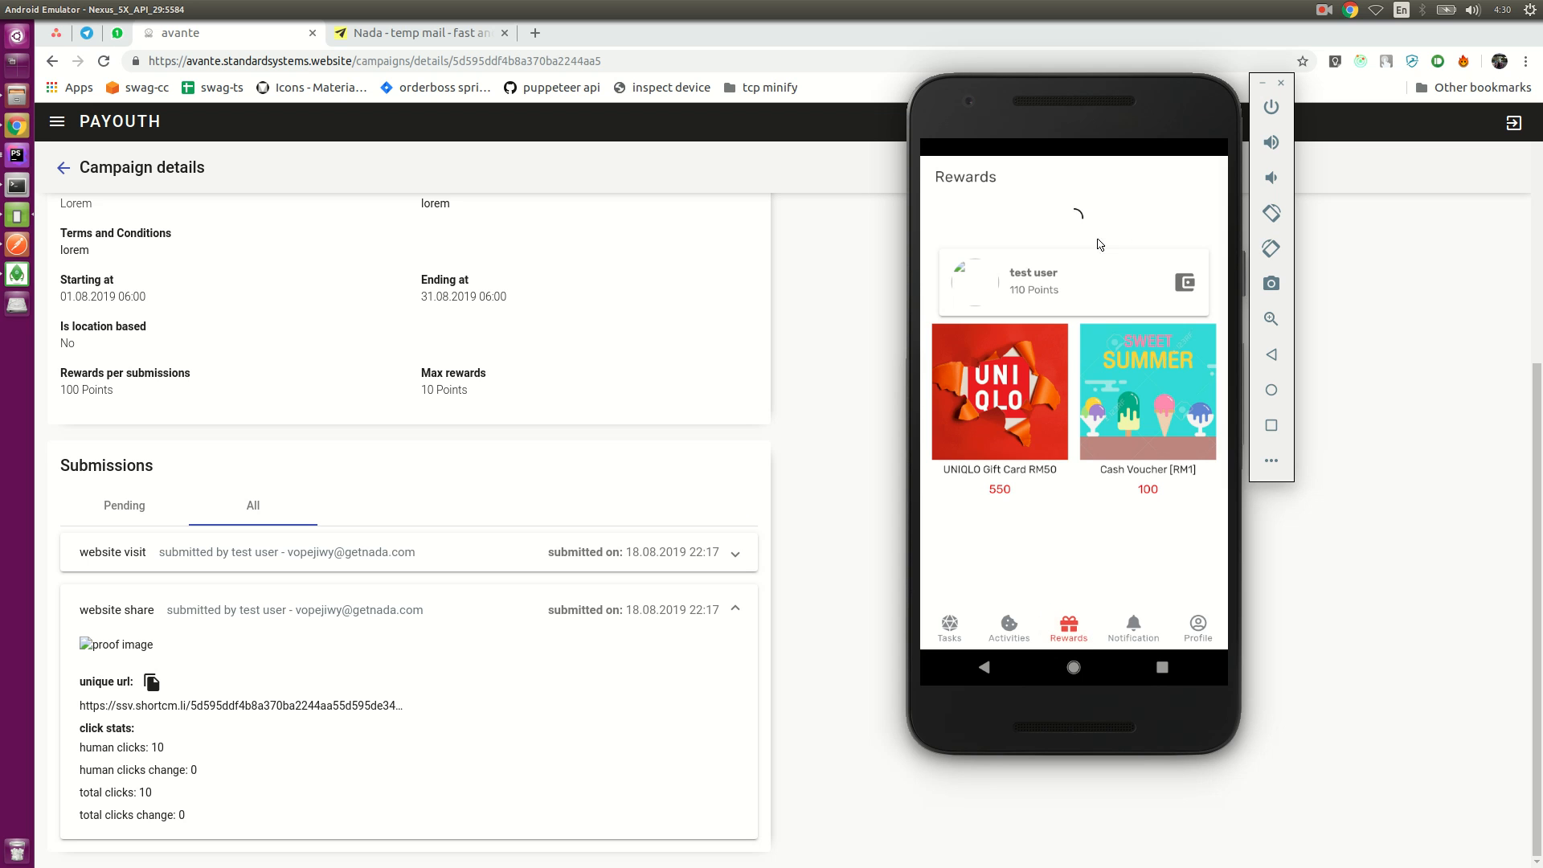
left_click(807, 479)
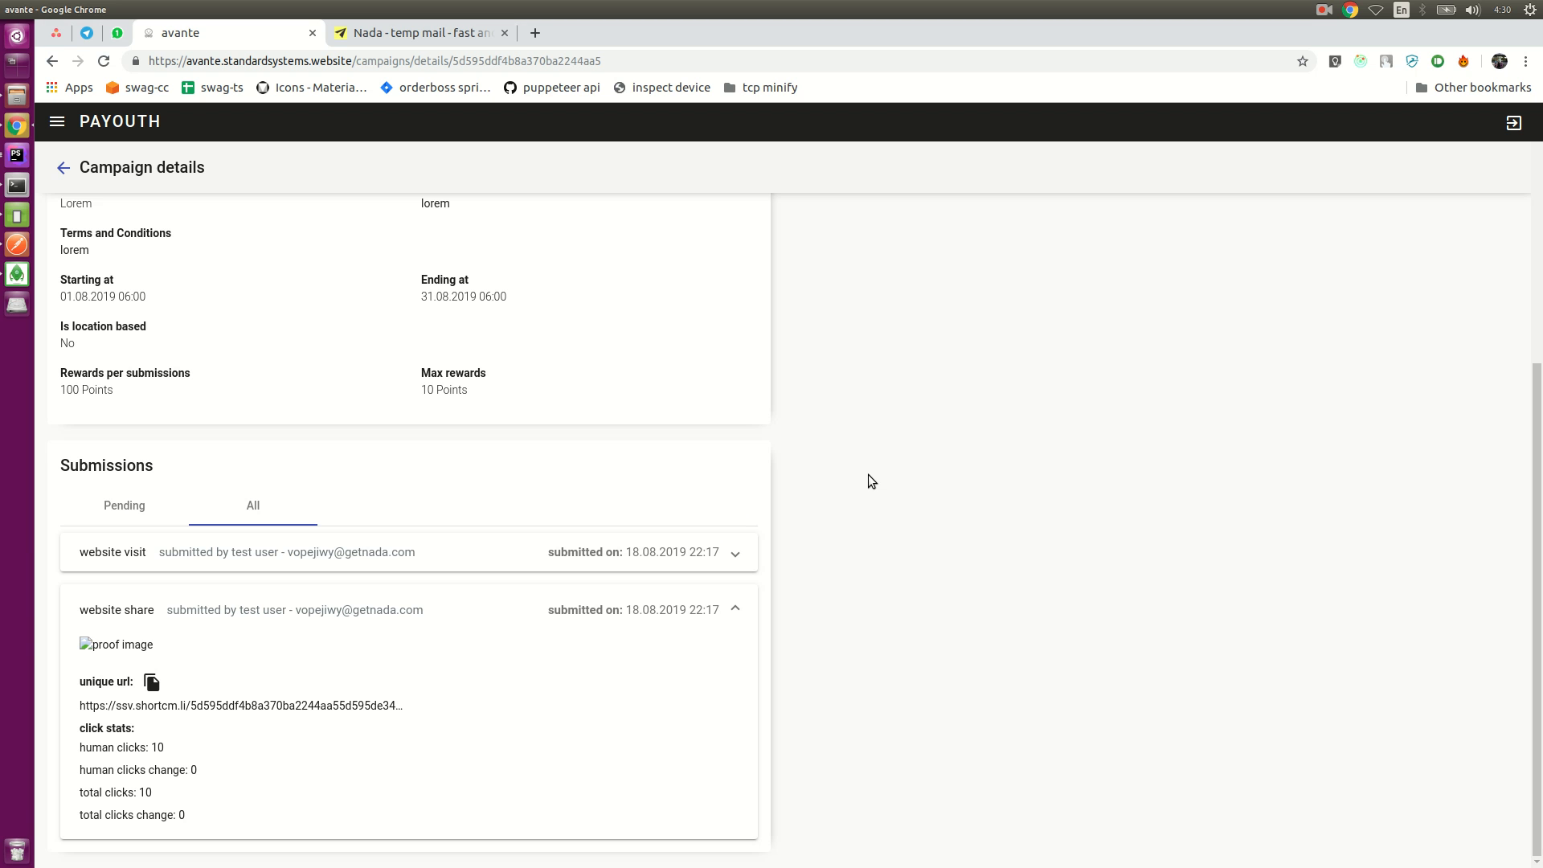
key("alt+Tab")
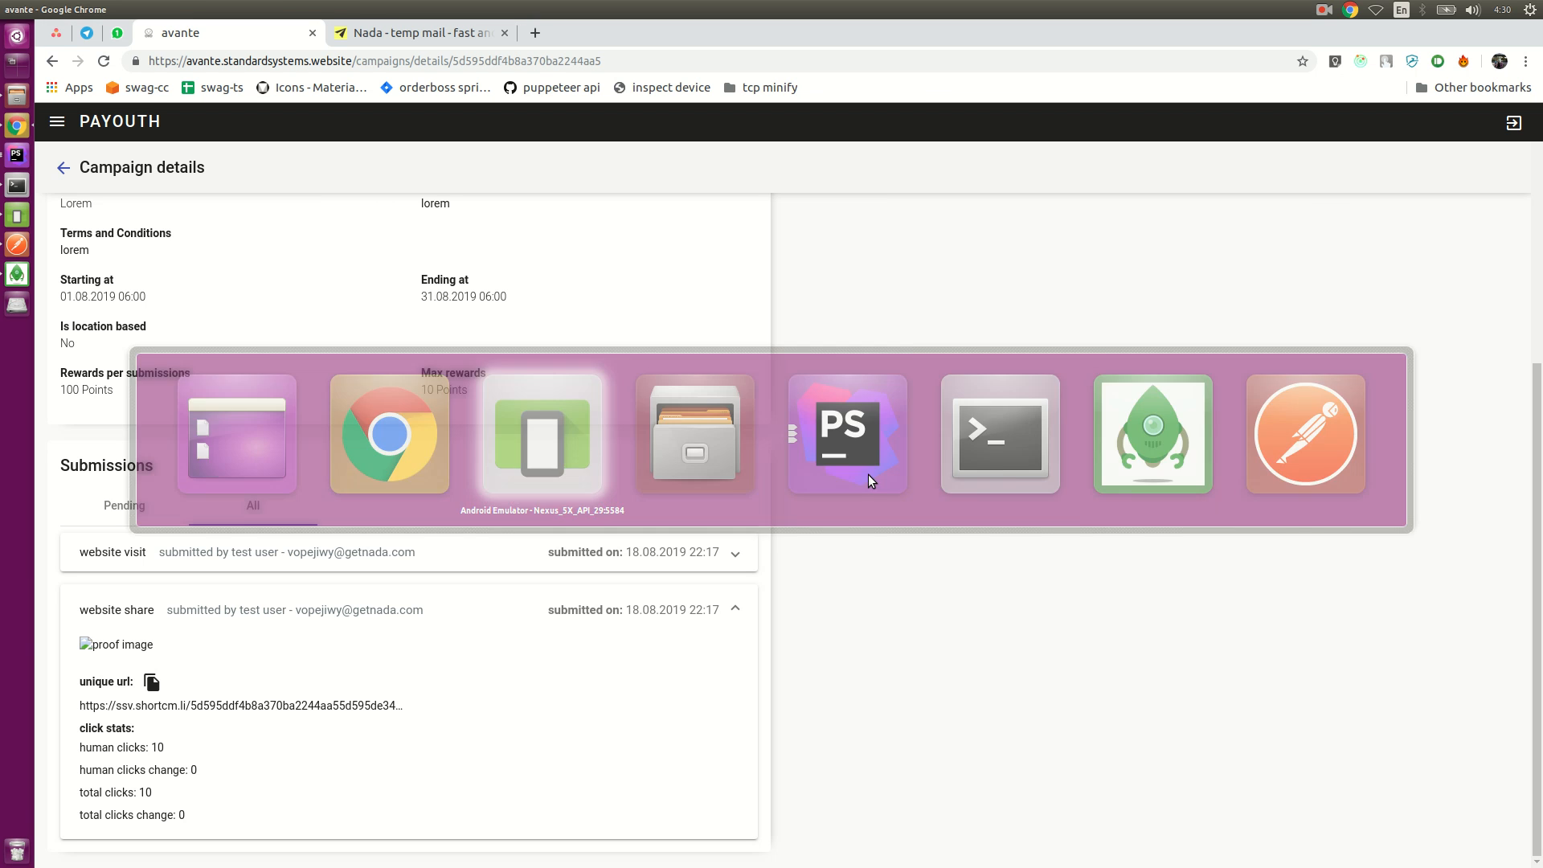